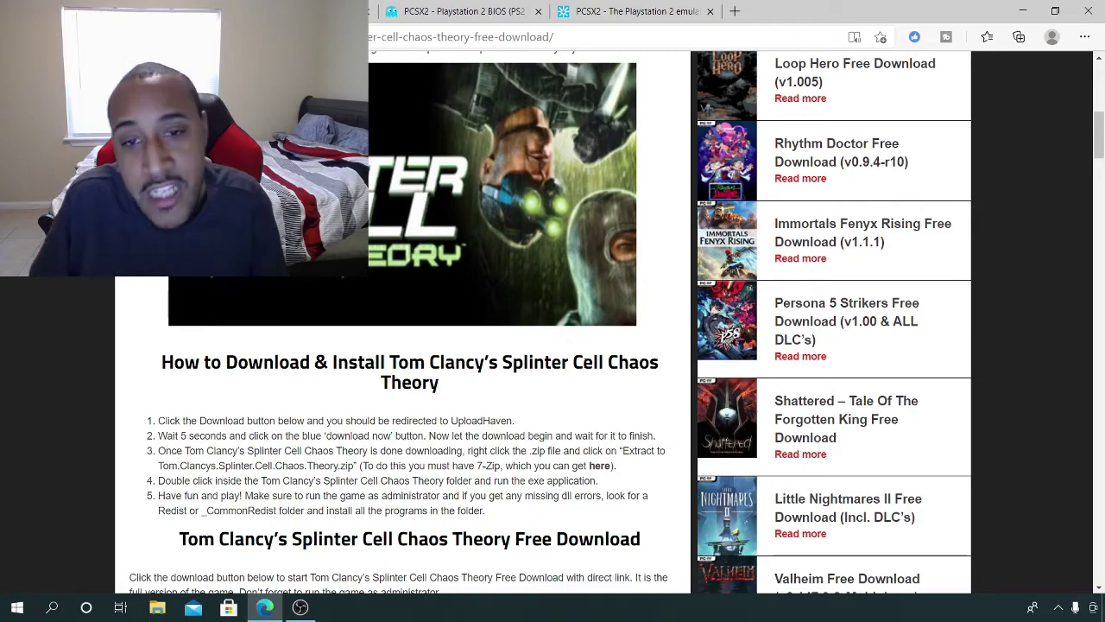
Review the Tom Clancy's Splinter Cell Chaos Theory download page from its install instructions back up to the game description
scroll(518, 289, "up", 3)
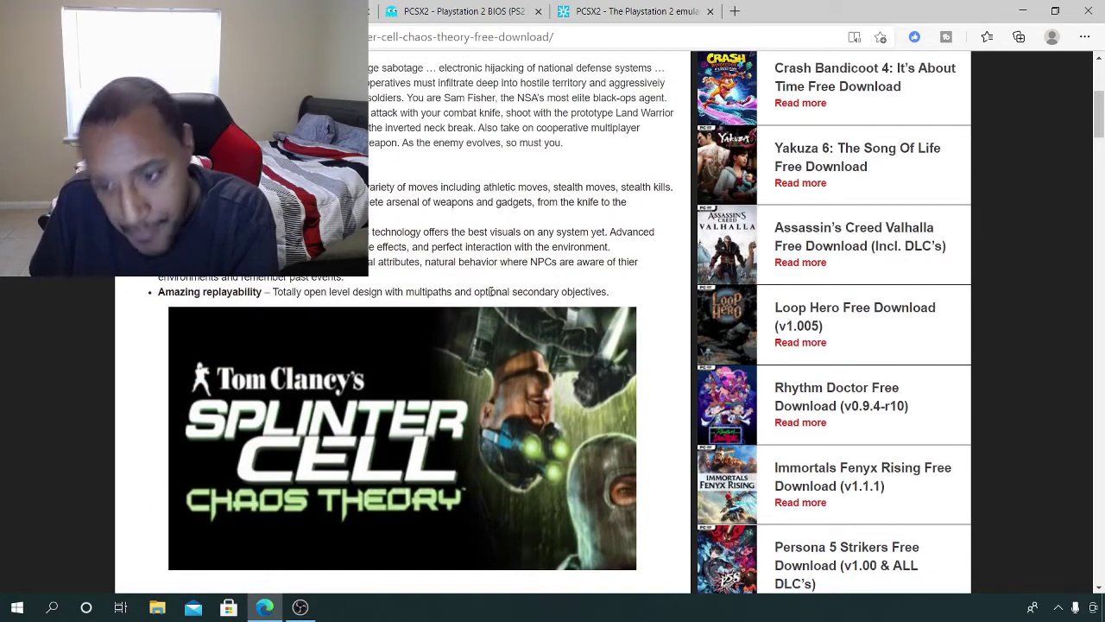
scroll(579, 373, "up", 3)
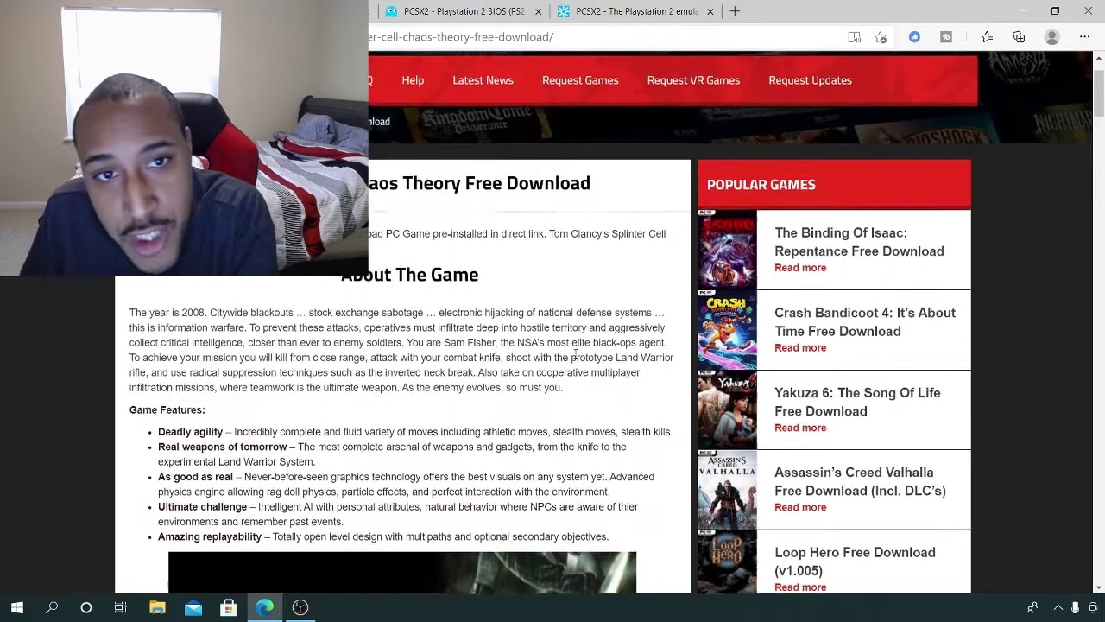
scroll(623, 388, "up", 1)
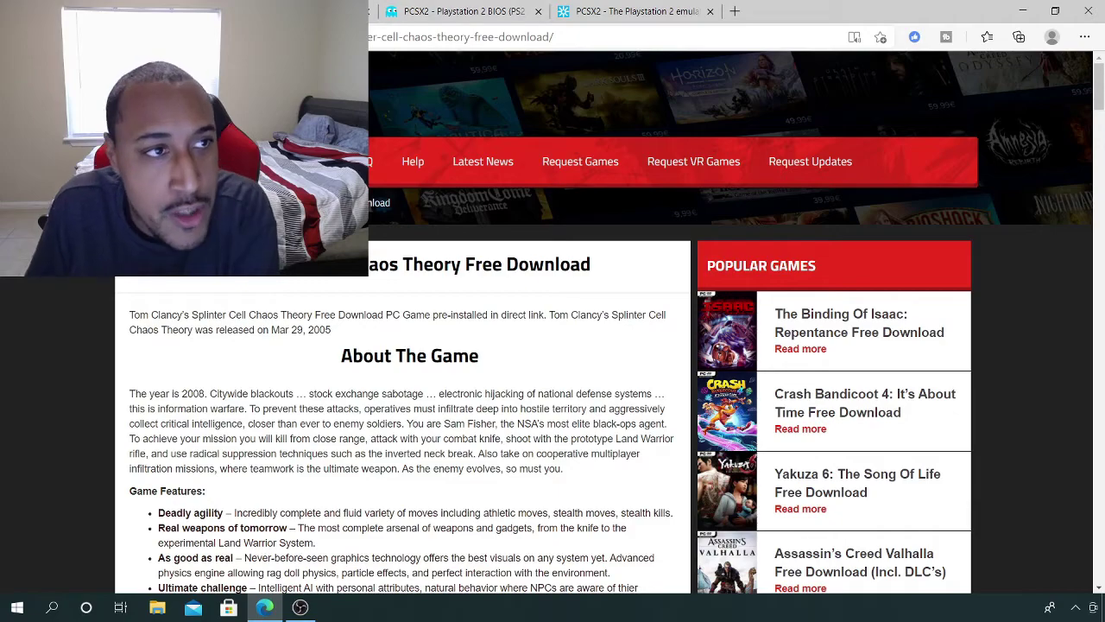
Look through the listing of Splinter Cell PC games, from Double Agent and Pandora Tomorrow to Chaos Theory and Blacklist
scroll(557, 308, "down", 15)
scroll(353, 428, "up", 10)
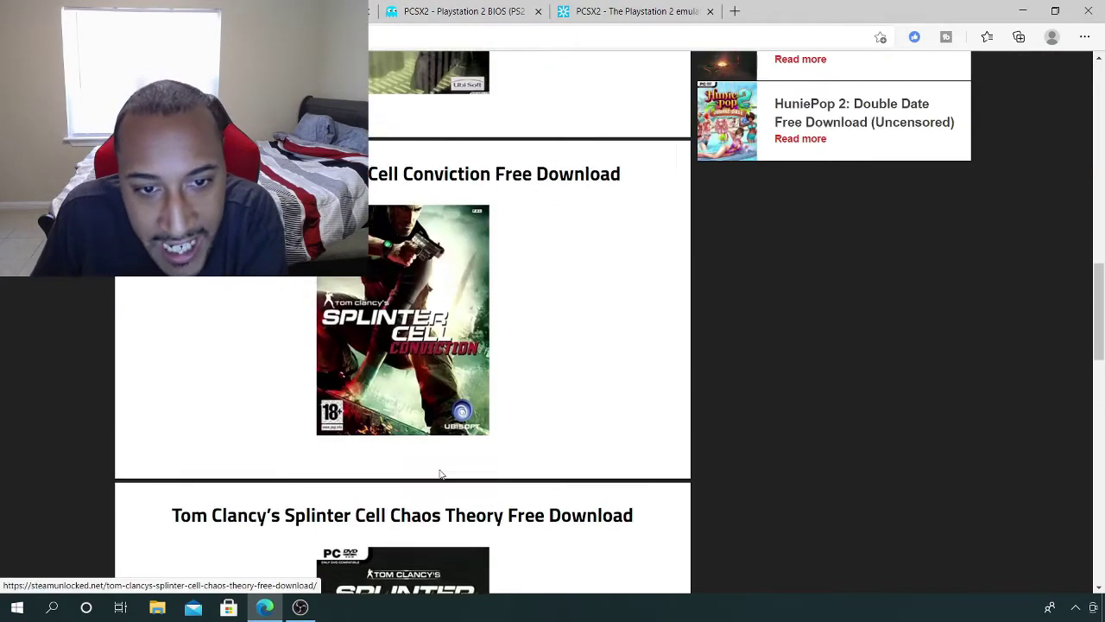
scroll(399, 356, "up", 5)
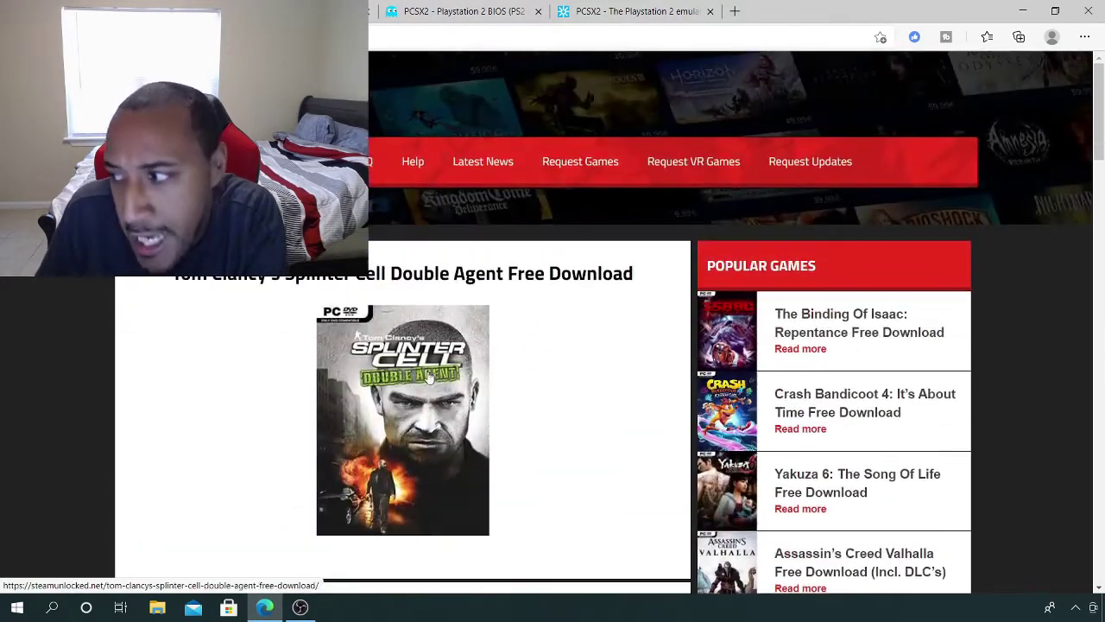
scroll(422, 357, "down", 8)
scroll(422, 357, "down", 10)
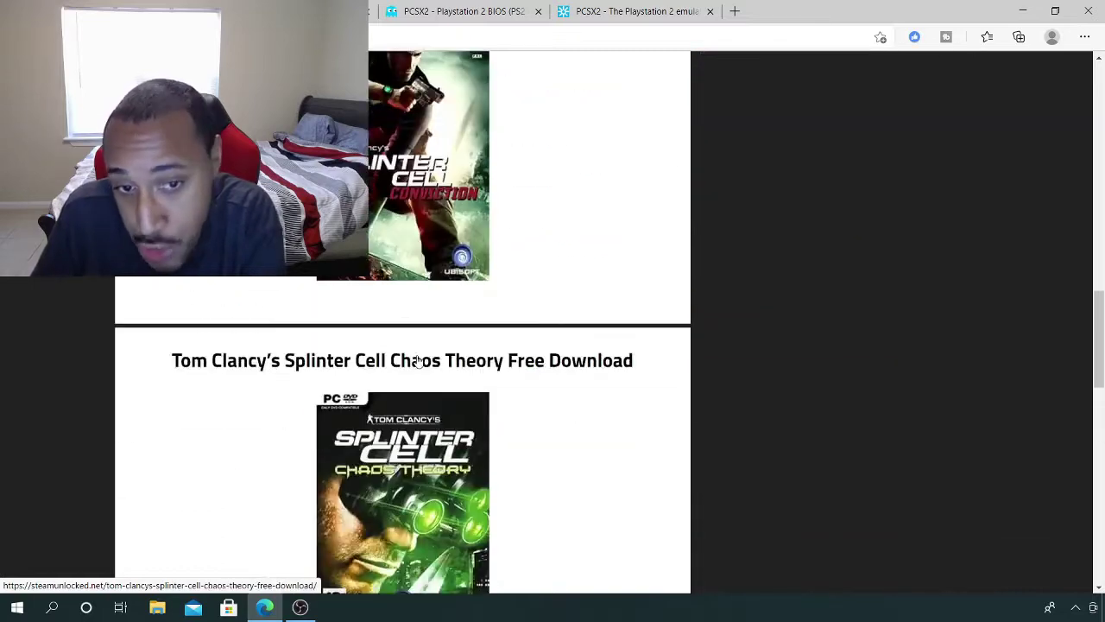
scroll(403, 371, "up", 4)
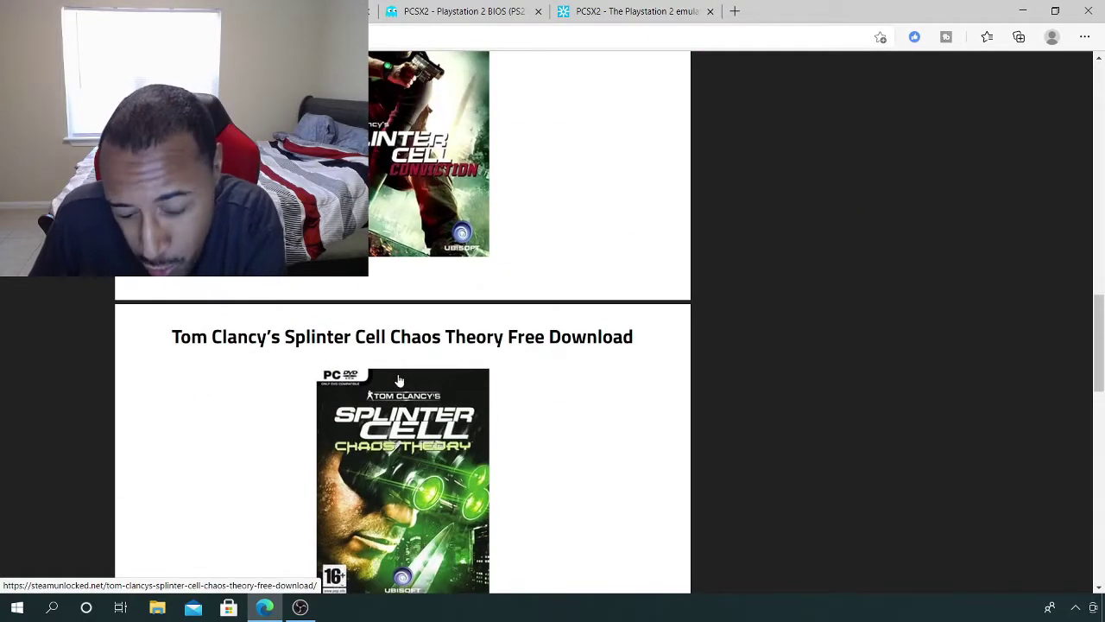
scroll(400, 384, "down", 6)
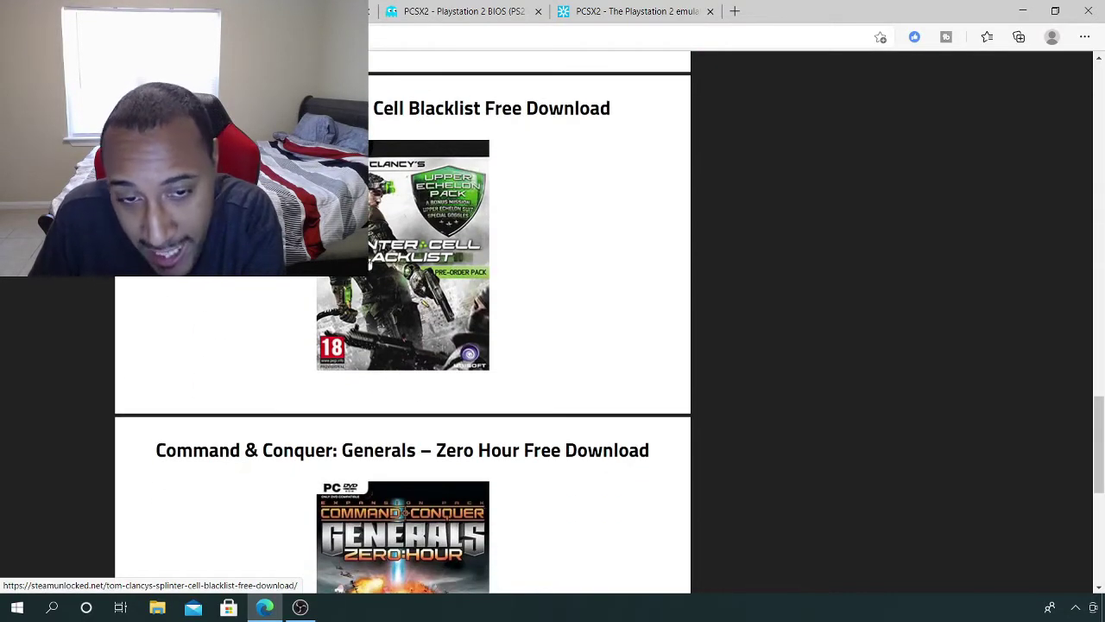
scroll(458, 302, "up", 1)
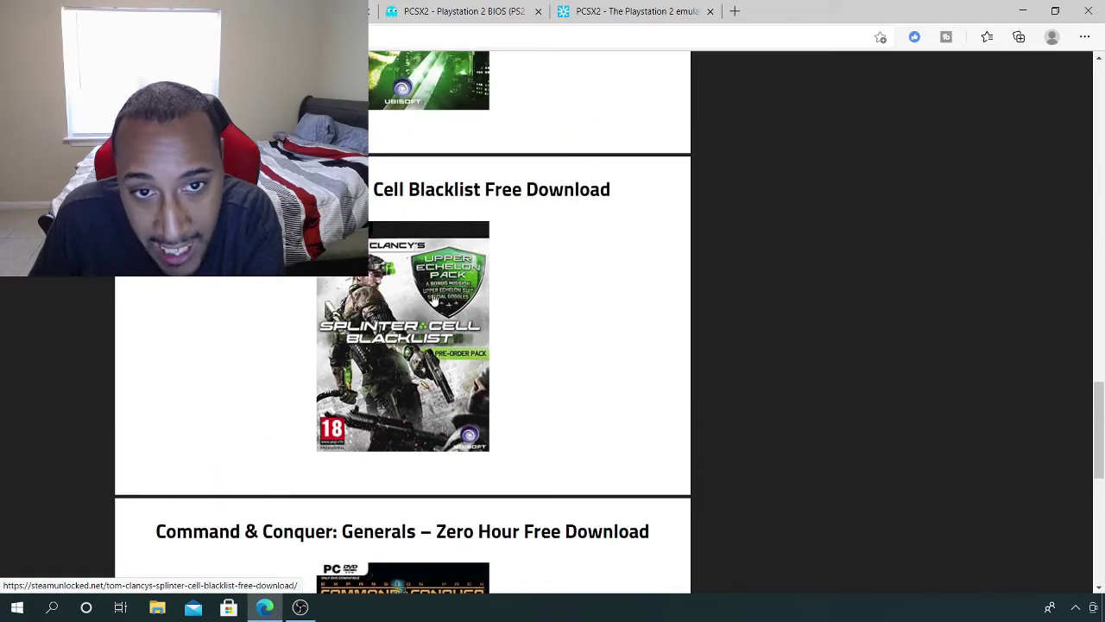
scroll(413, 354, "up", 11)
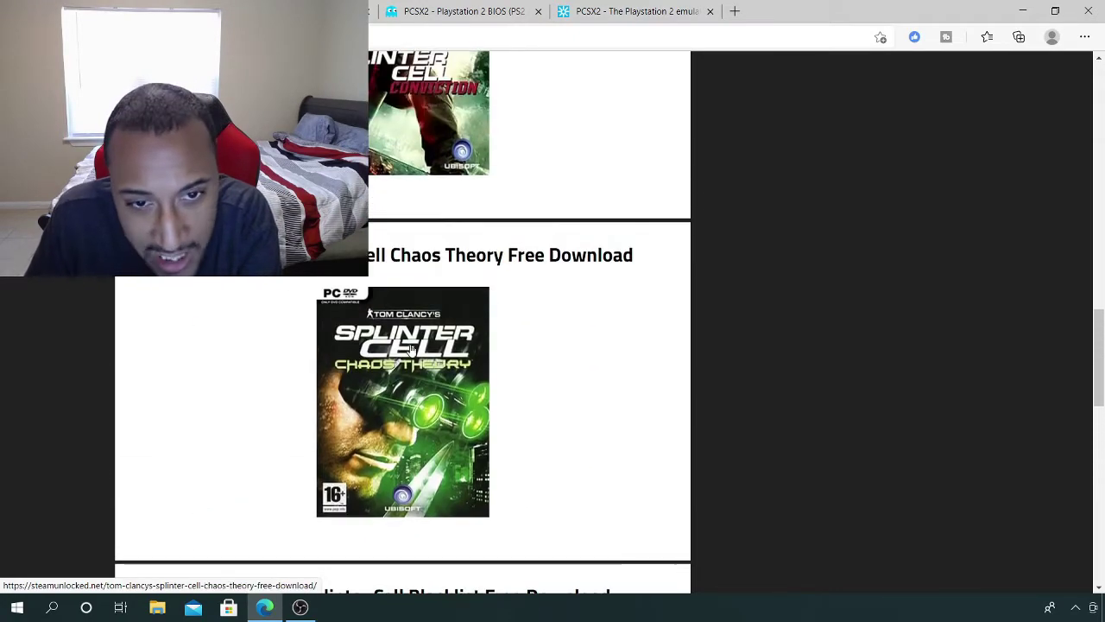
scroll(416, 343, "up", 10)
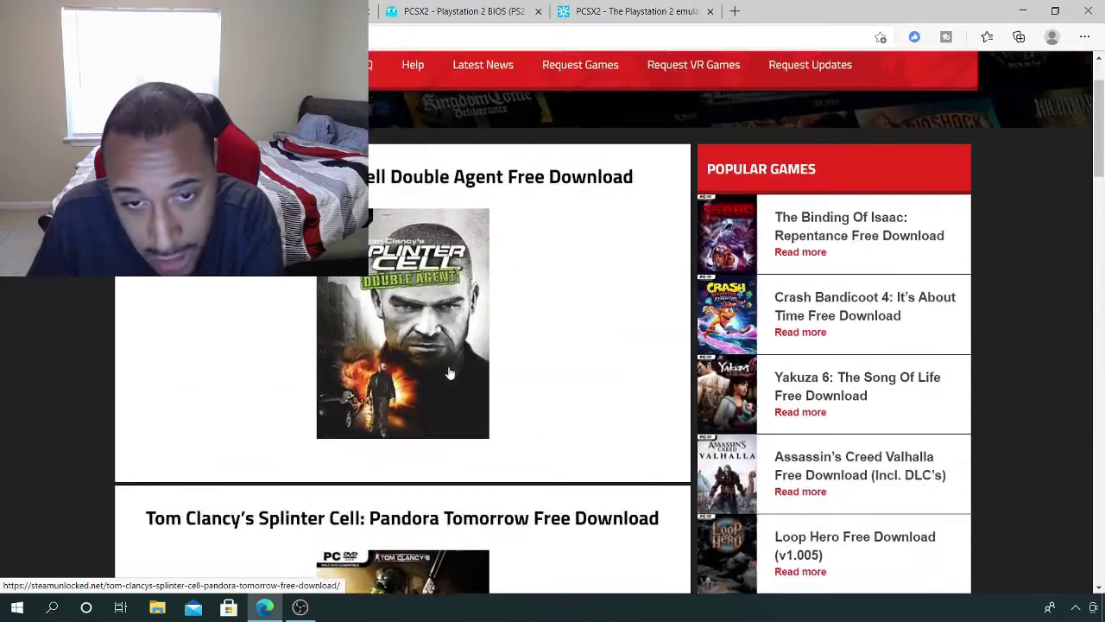
scroll(402, 333, "down", 3)
scroll(401, 332, "down", 7)
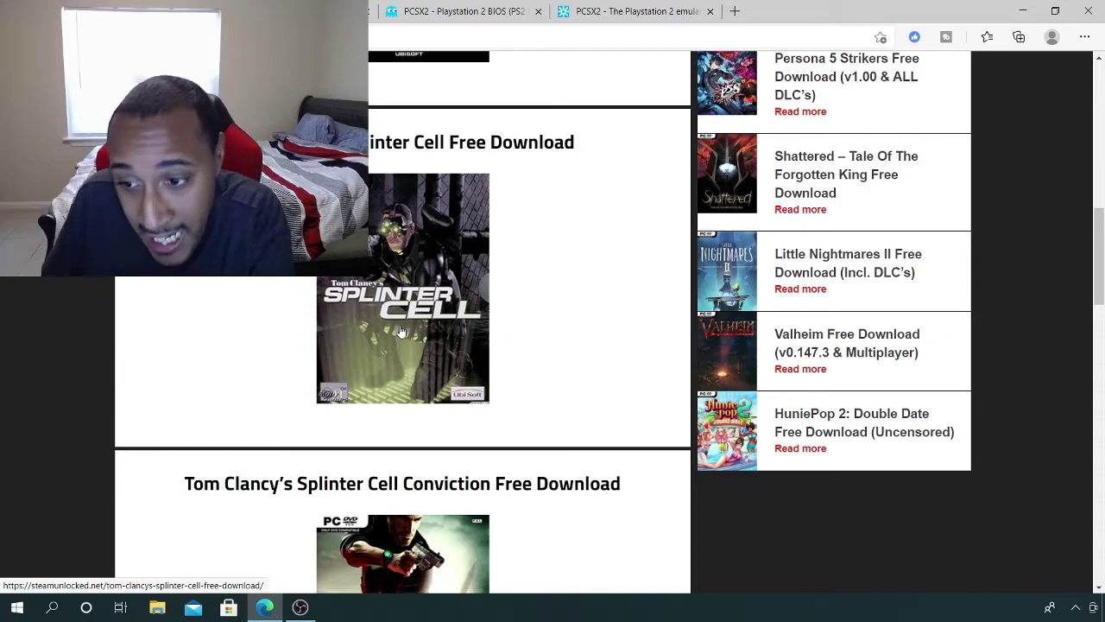
scroll(565, 412, "up", 10)
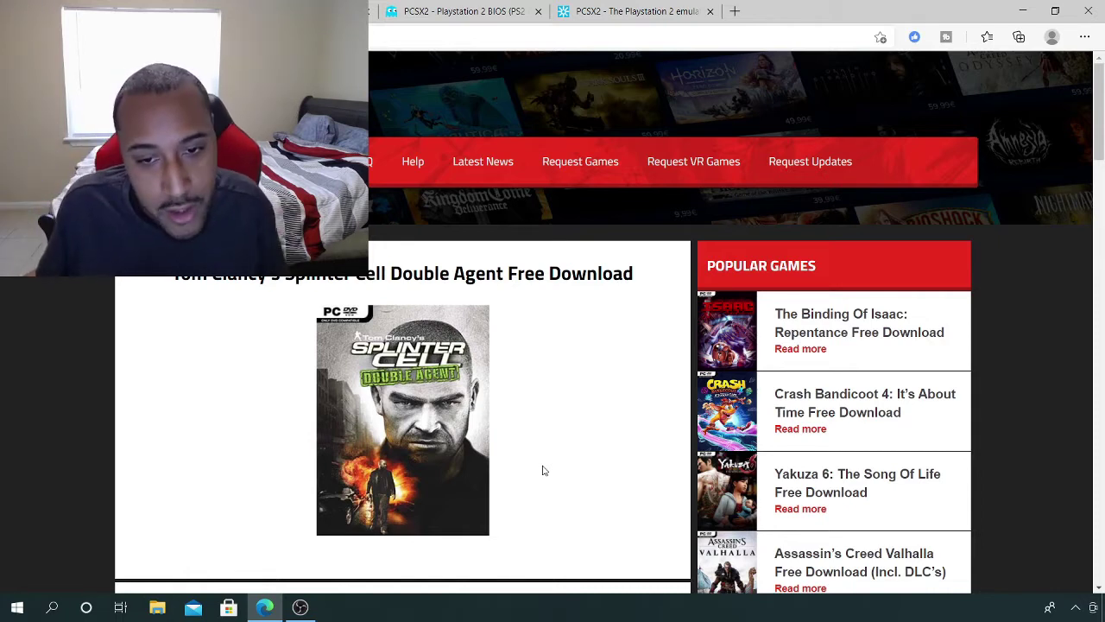
scroll(521, 464, "down", 2)
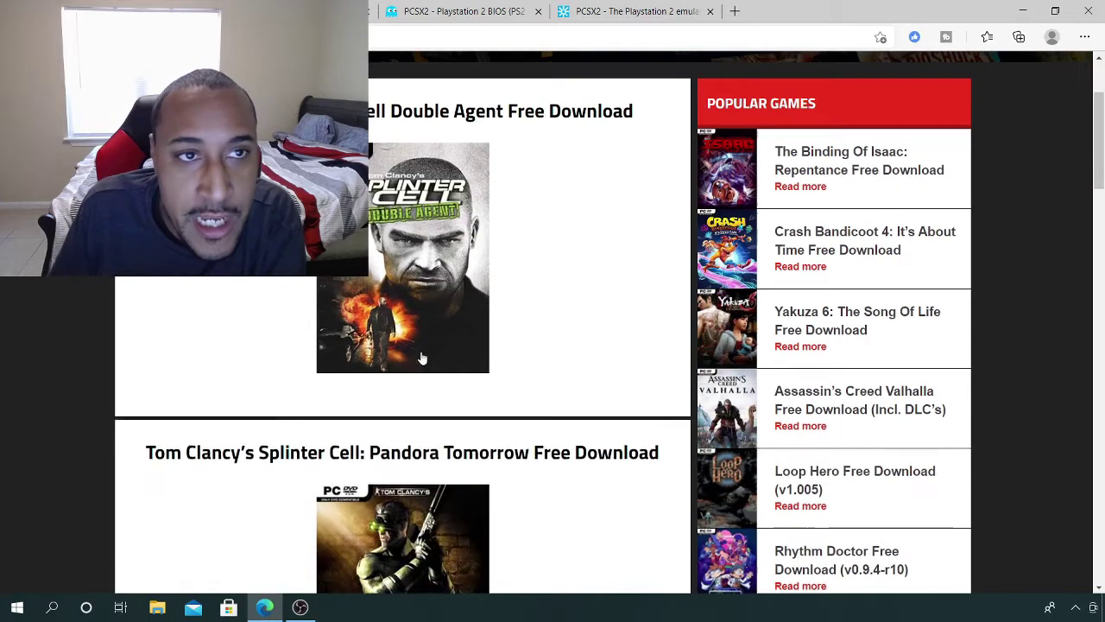
Check the PCSX2 site, then examine the Tom Clancy's Splinter Cell titles in The Vault's PlayStation 2 game list
left_click(628, 11)
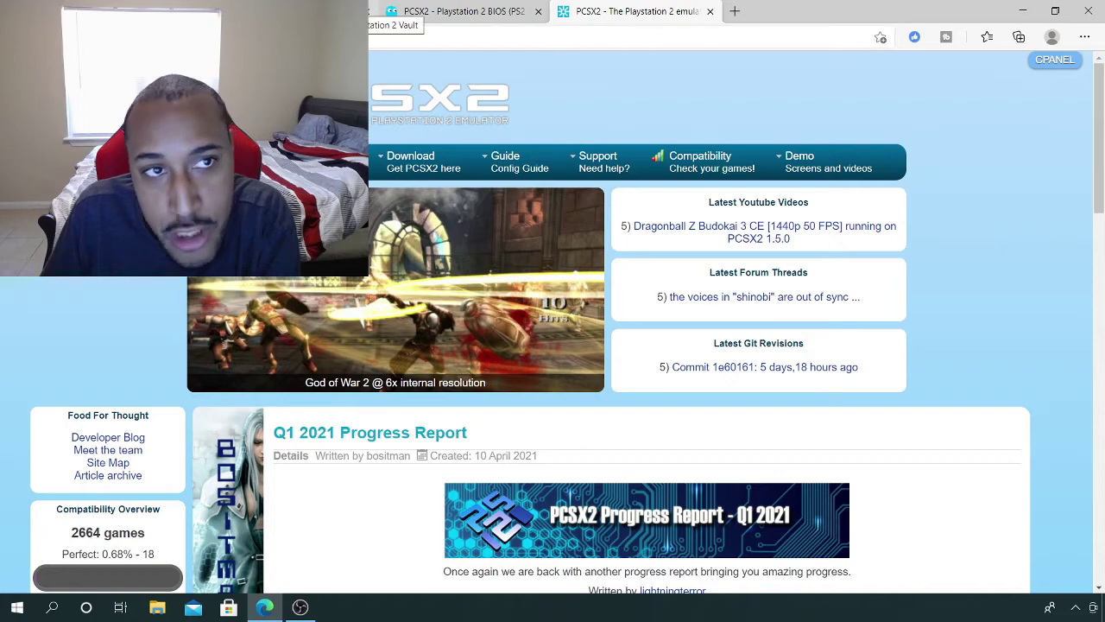
left_click(285, 11)
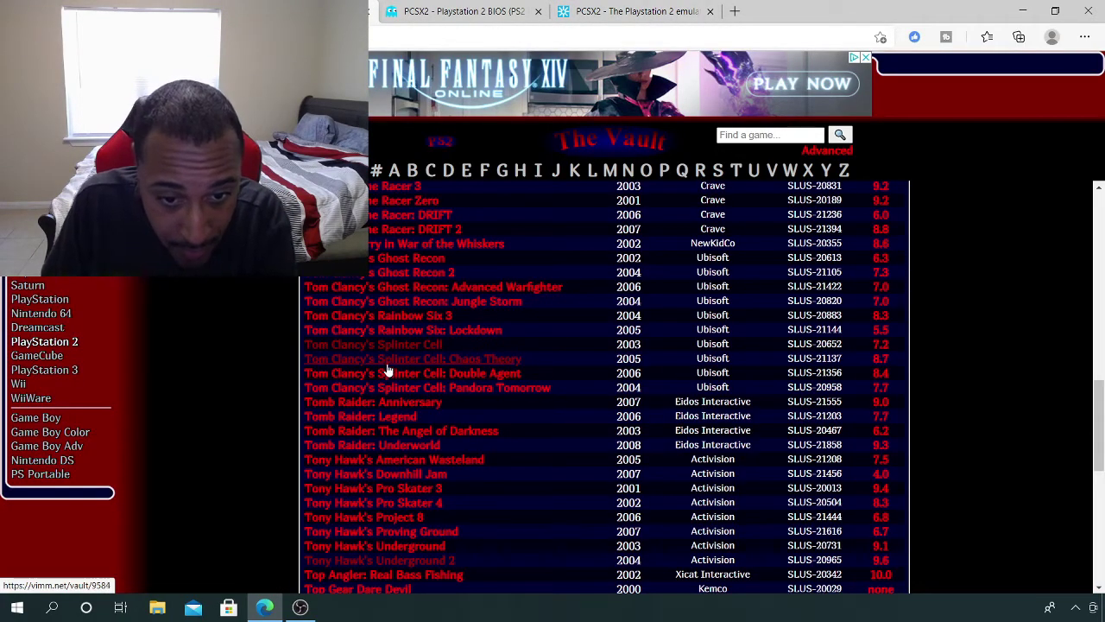
scroll(387, 363, "down", 1)
scroll(386, 359, "up", 1)
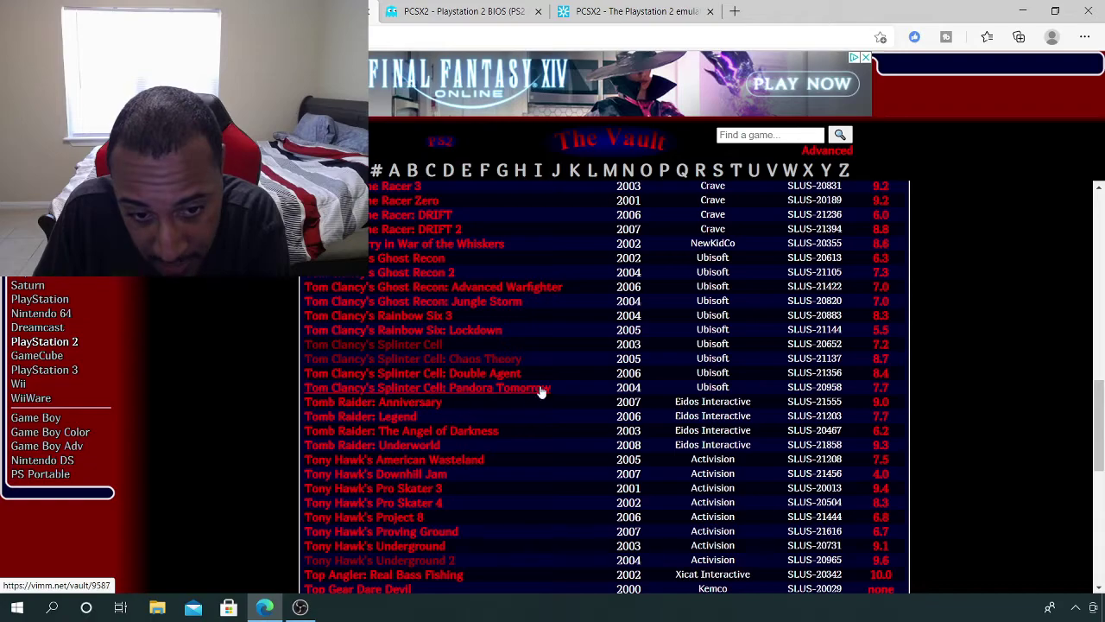
scroll(436, 398, "down", 2)
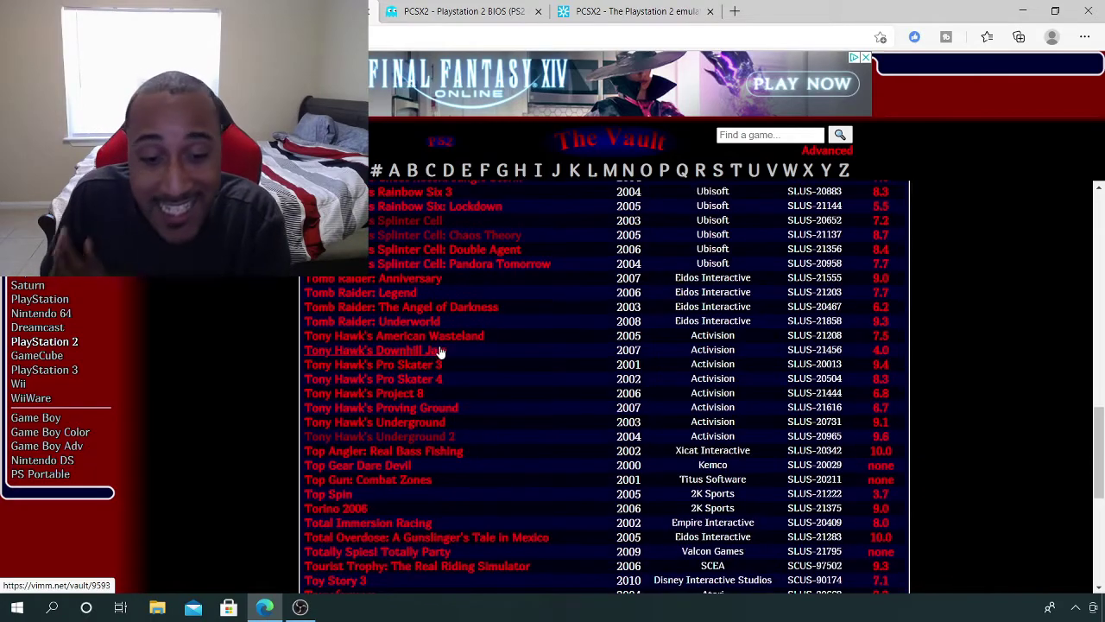
scroll(448, 358, "down", 3)
scroll(443, 351, "down", 2)
scroll(443, 352, "up", 7)
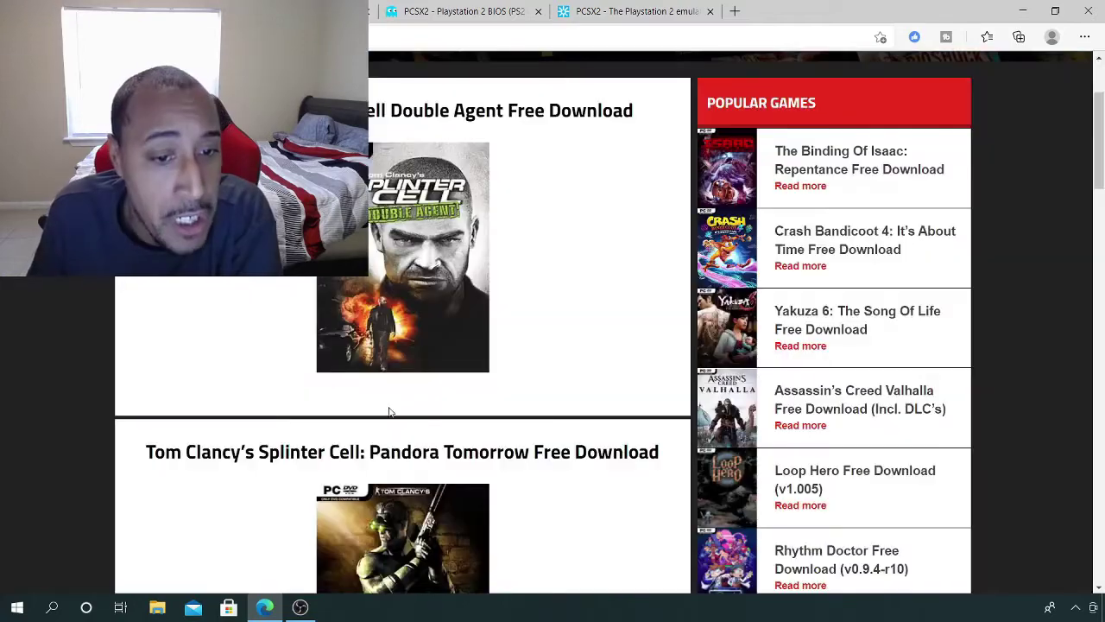
Open the Splinter Cell Conviction download page and examine its install instructions, system requirements and comments
scroll(390, 412, "down", 10)
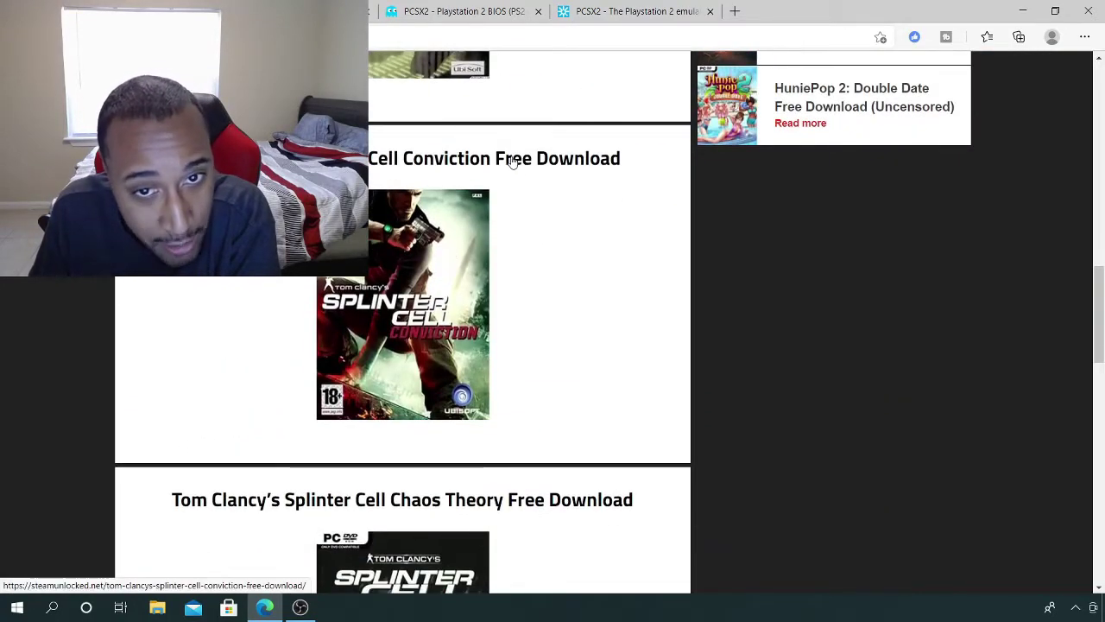
left_click(403, 328)
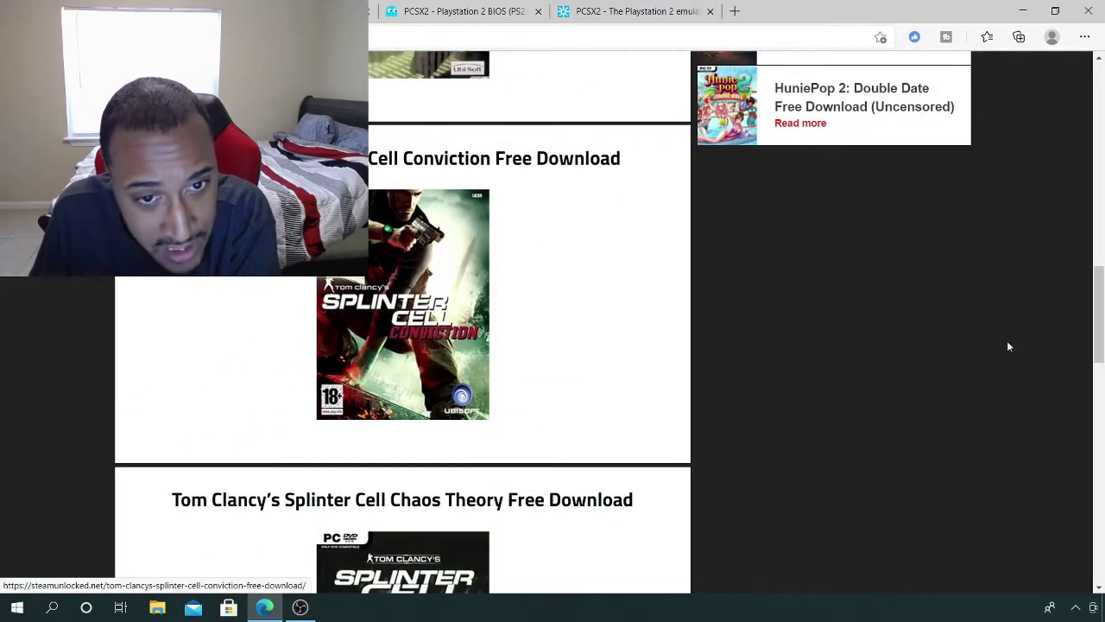
scroll(173, 466, "down", 4)
scroll(173, 466, "down", 4)
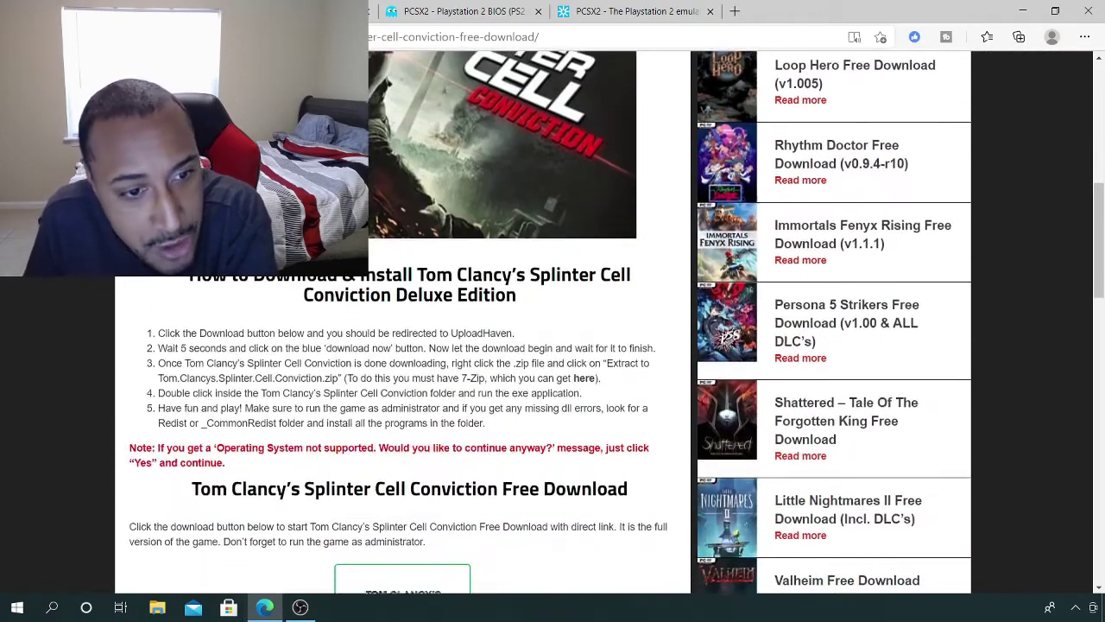
scroll(343, 278, "down", 12)
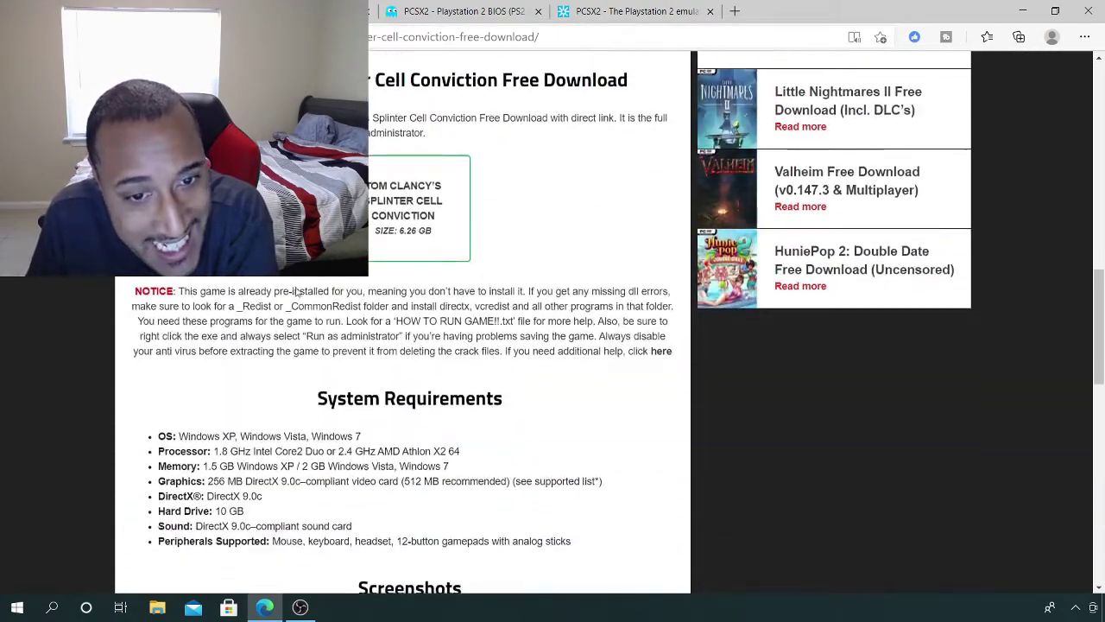
scroll(343, 278, "down", 3)
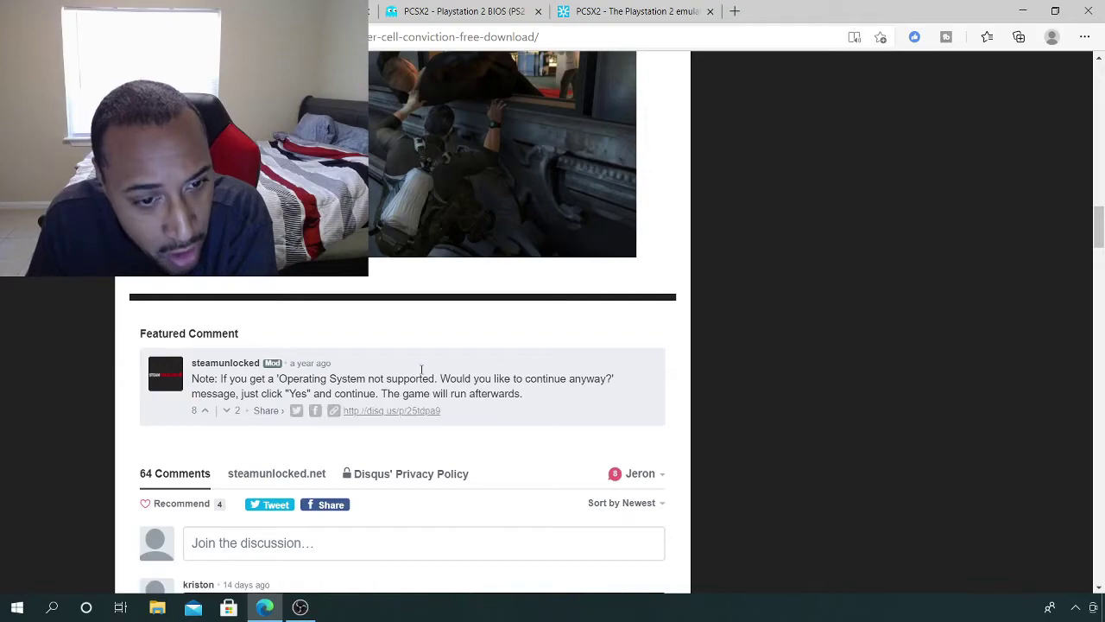
scroll(252, 340, "down", 5)
scroll(252, 340, "down", 6)
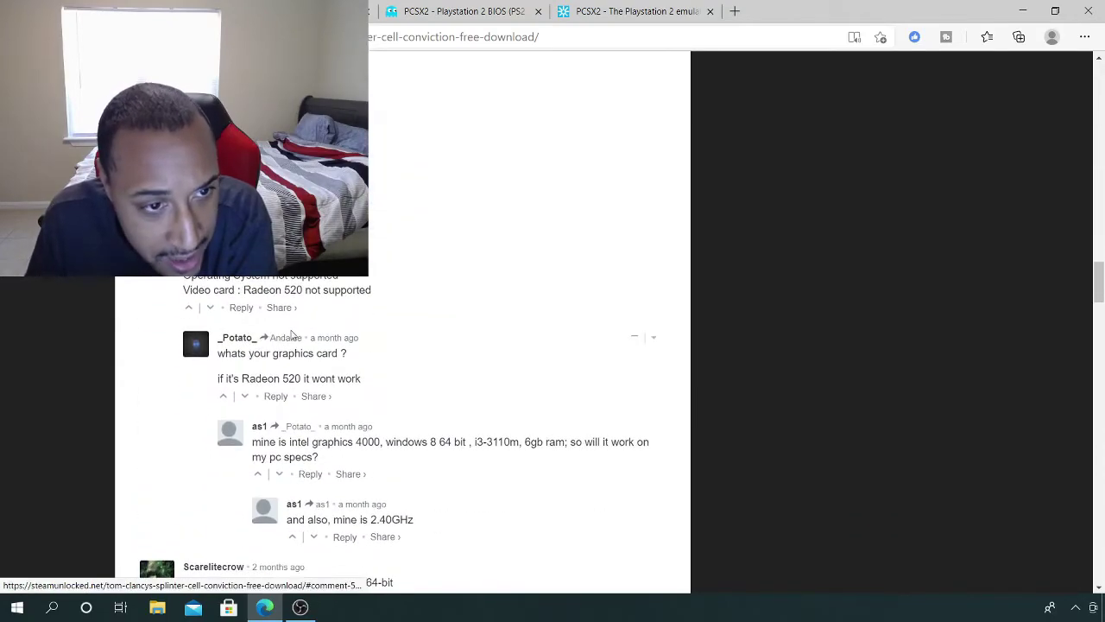
scroll(316, 324, "up", 12)
scroll(364, 311, "up", 15)
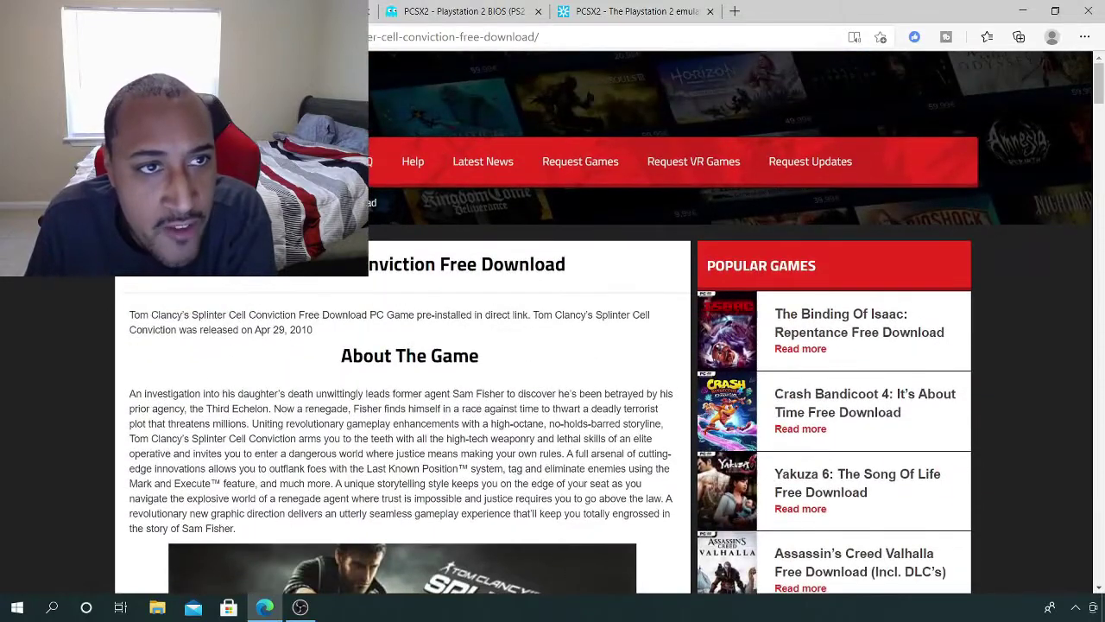
View the PlayStation 2 entry for Tom Clancy's Splinter Cell: Chaos Theory in The Vault and return to the T list
left_click(285, 12)
scroll(257, 300, "down", 2)
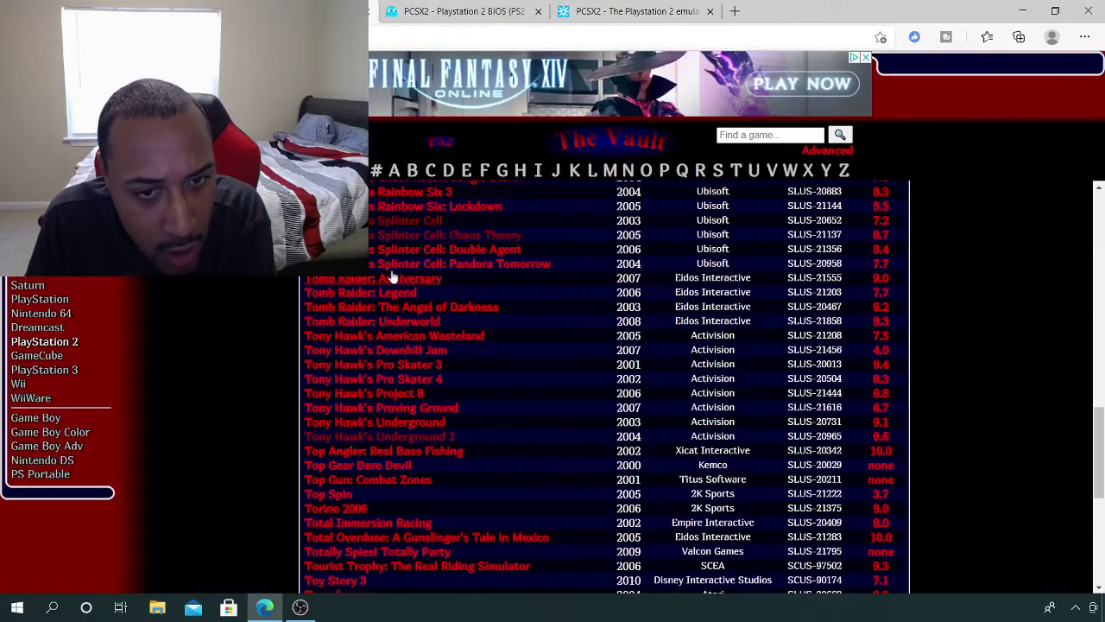
left_click(446, 235)
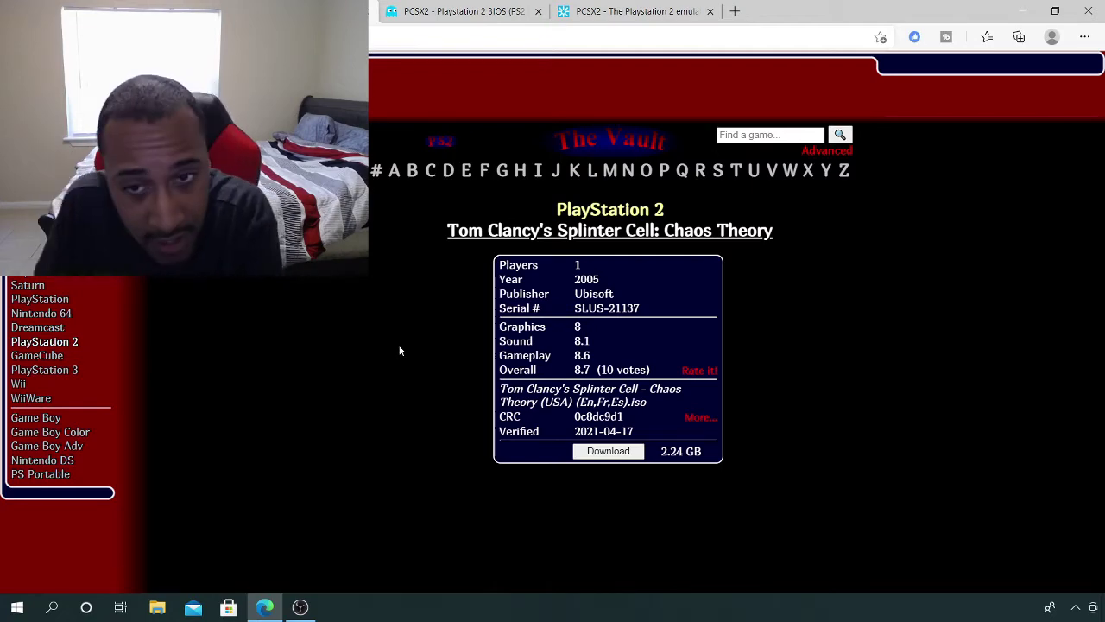
key("alt+Left")
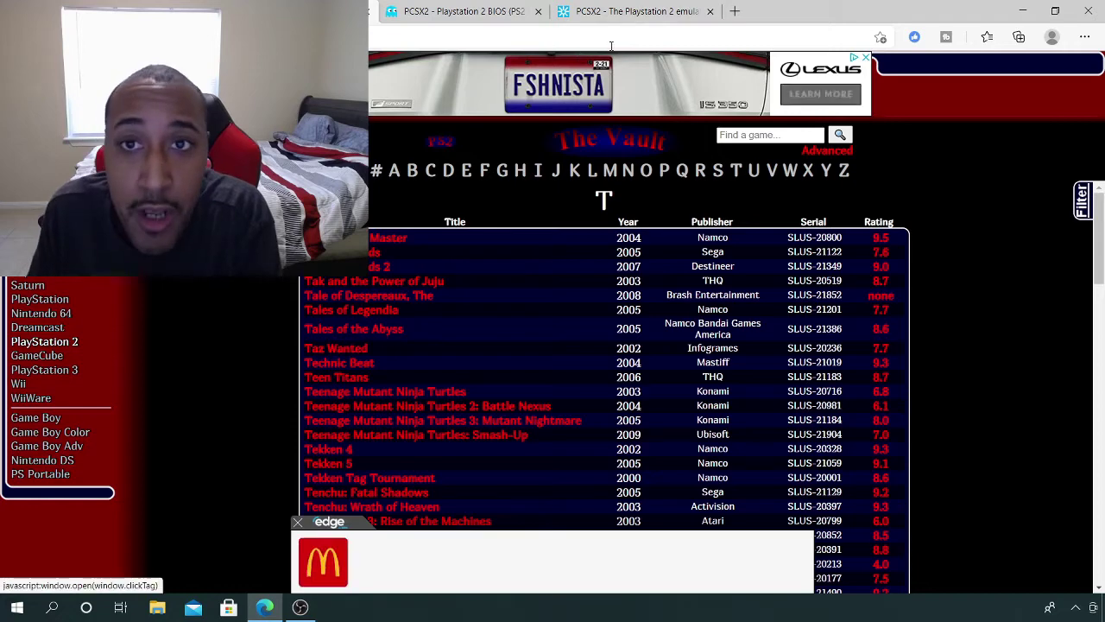
Open the stable Windows releases page on the PCSX2 site and find the PCSX2 1.6.0 Standalone Installer download
left_click(639, 11)
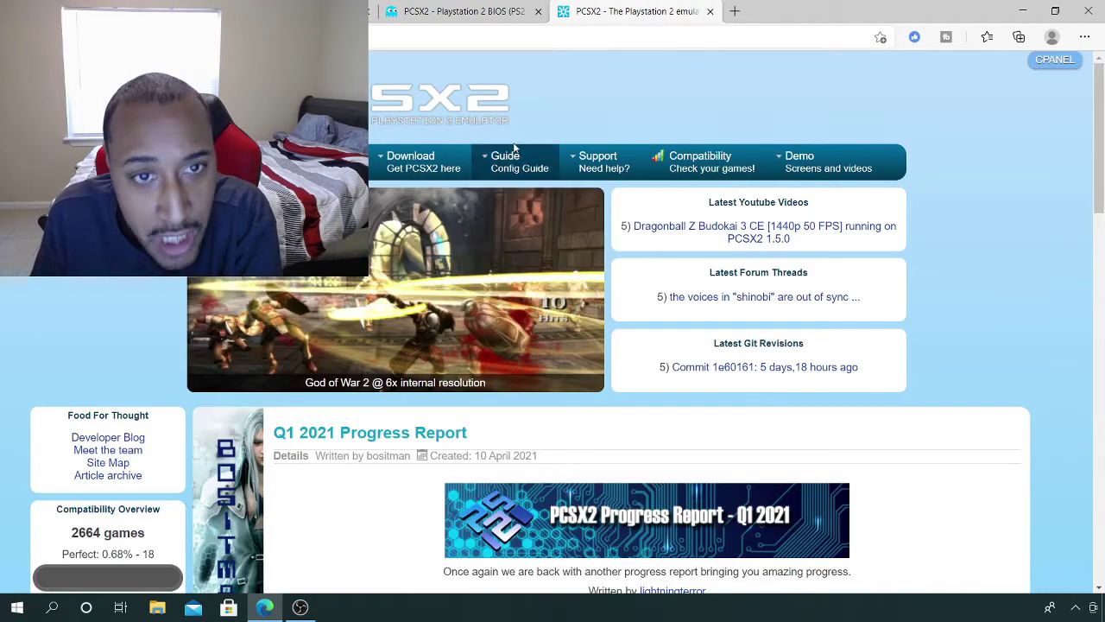
mouse_move(406, 154)
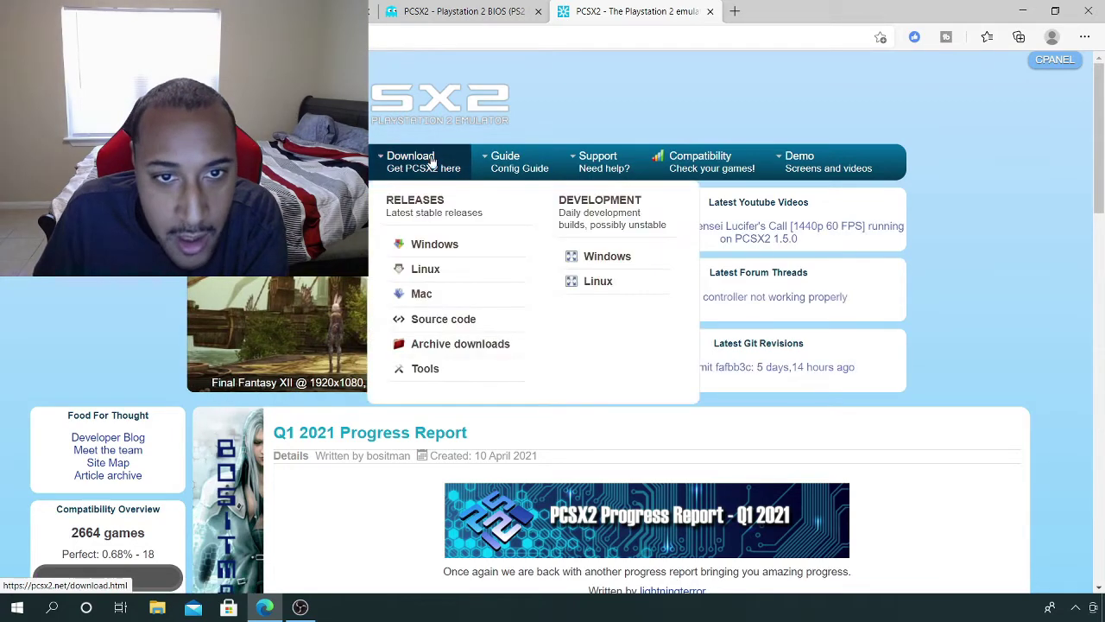
left_click(411, 245)
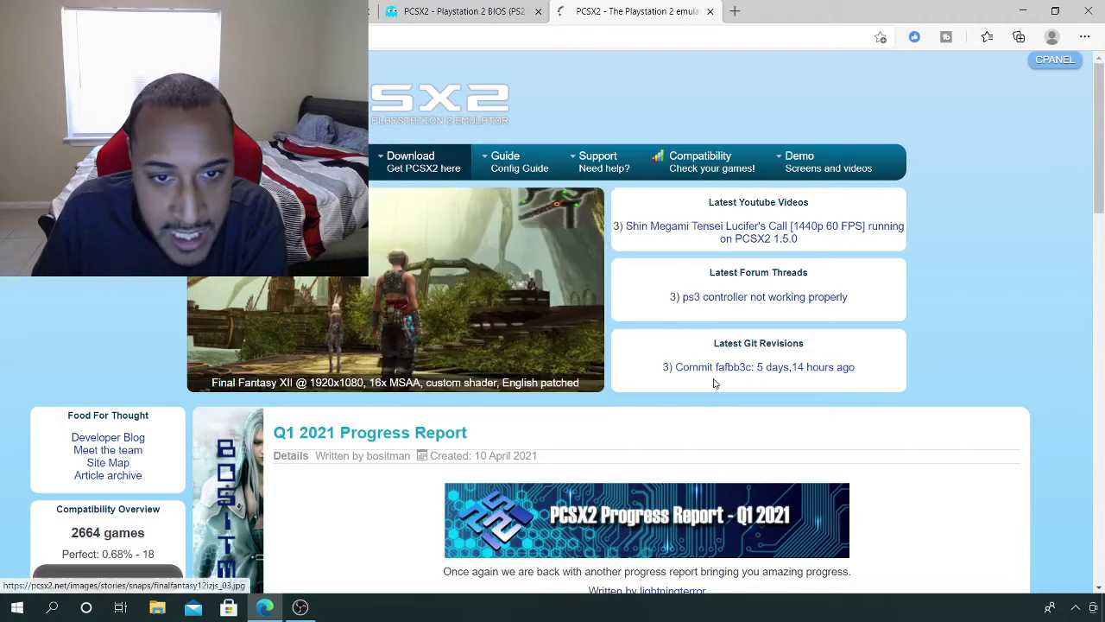
scroll(334, 344, "down", 2)
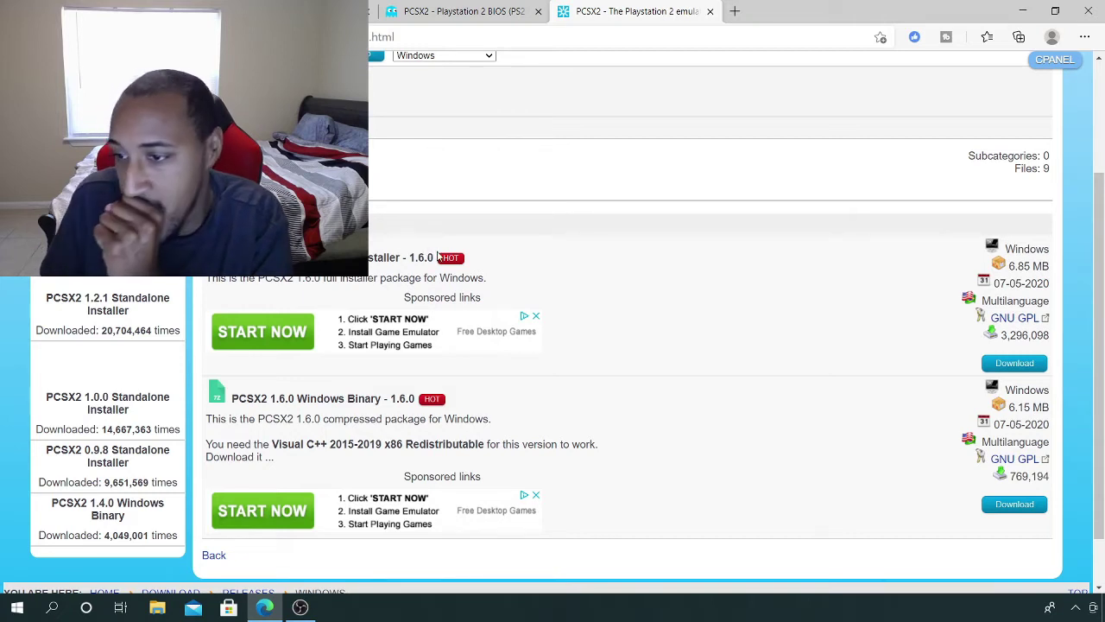
scroll(393, 435, "down", 2)
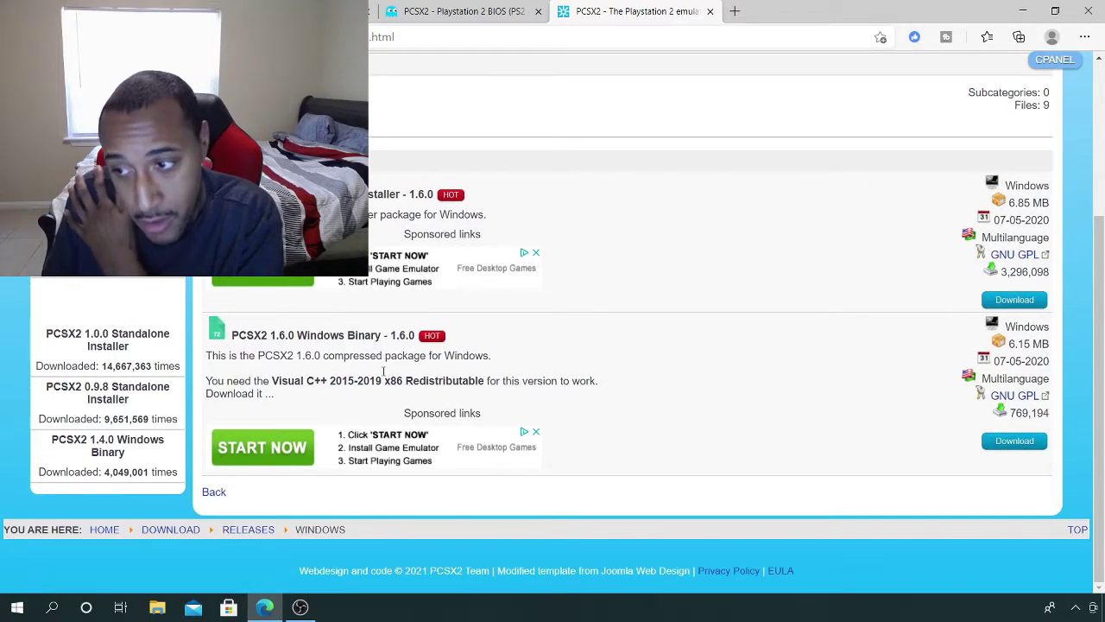
scroll(488, 308, "up", 2)
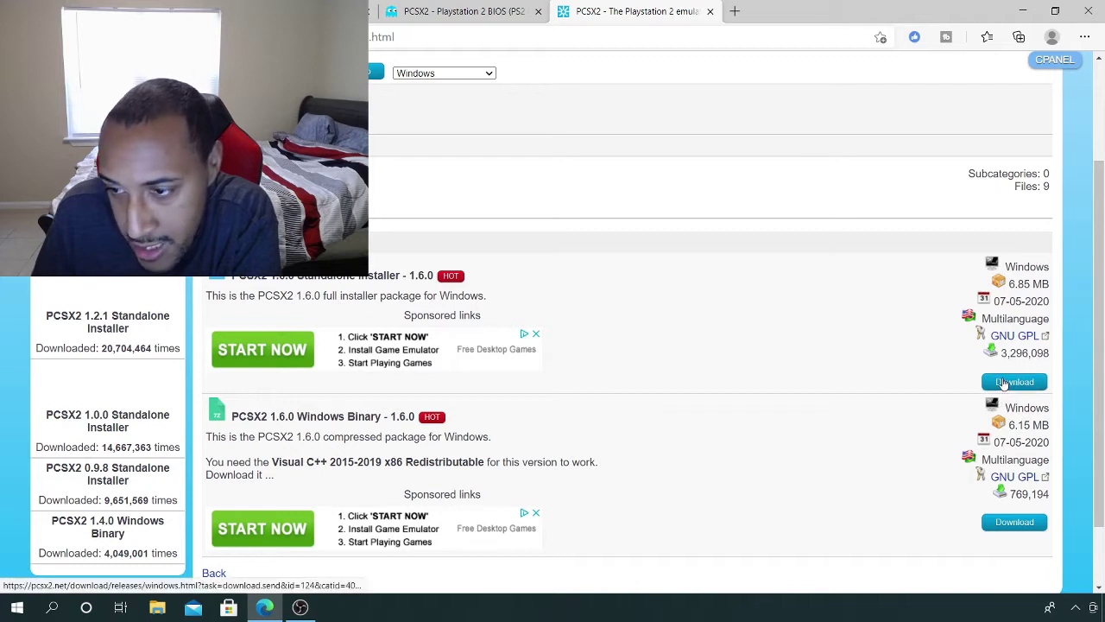
Download the PCSX2 1.6.0 Standalone Installer for Windows
left_click(1006, 382)
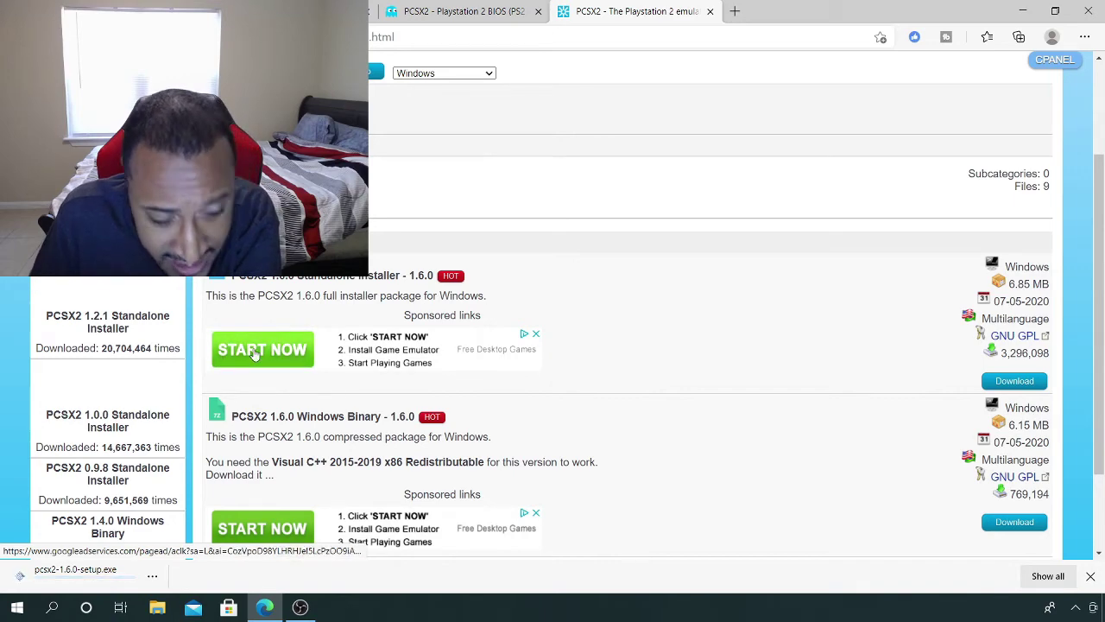
scroll(256, 354, "up", 2)
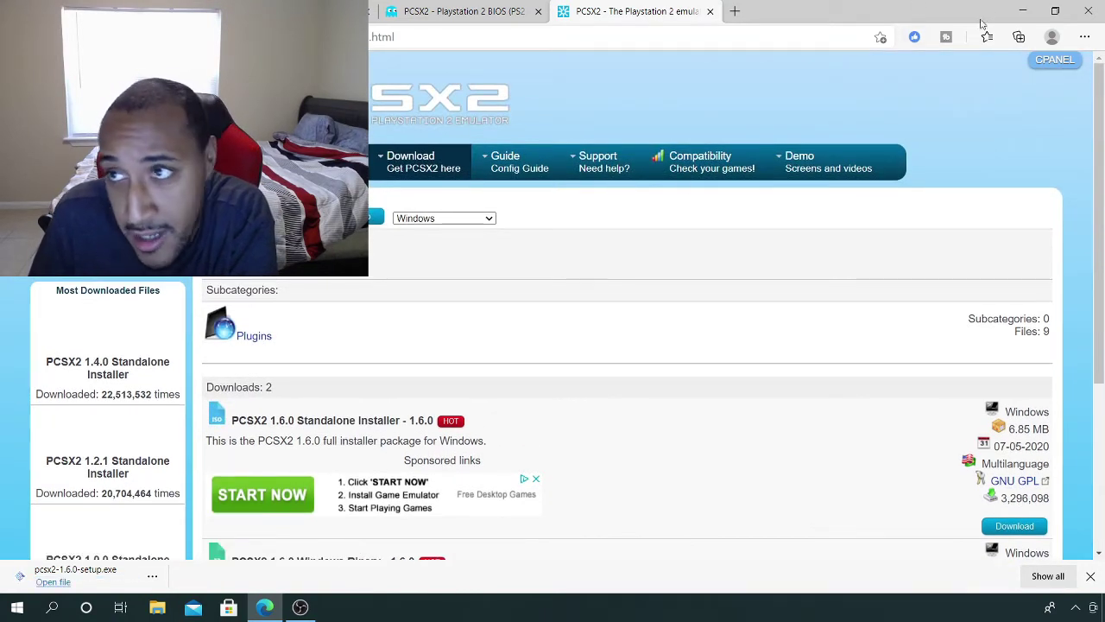
left_click(1024, 11)
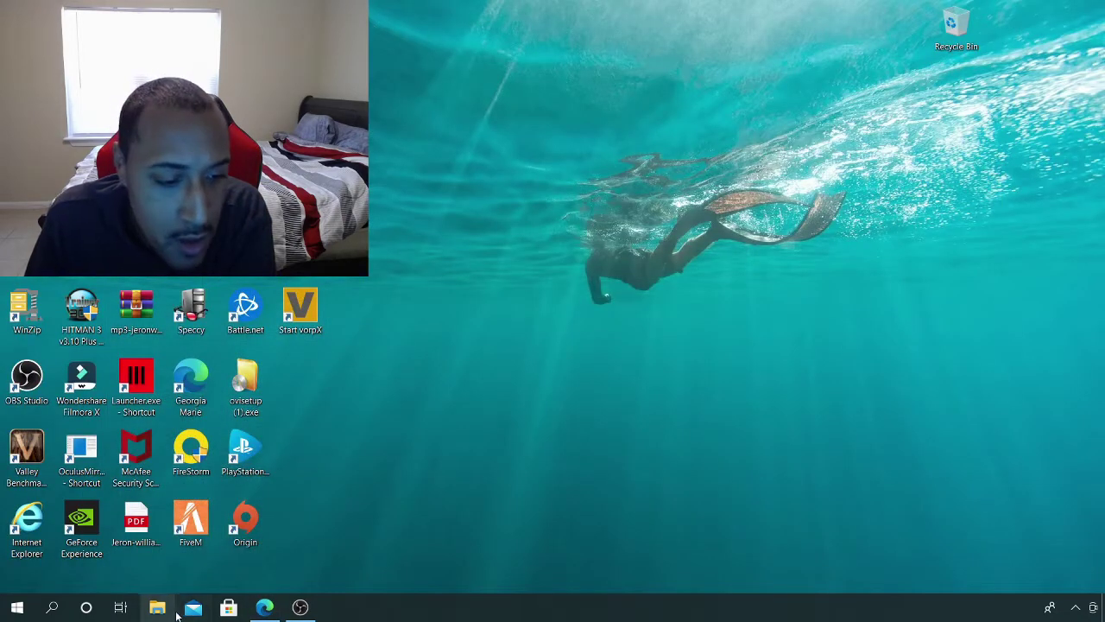
Download the PS2 BIOS archive from the PCSX2 - Playstation 2 BIOS page already open in the browser
left_click(265, 607)
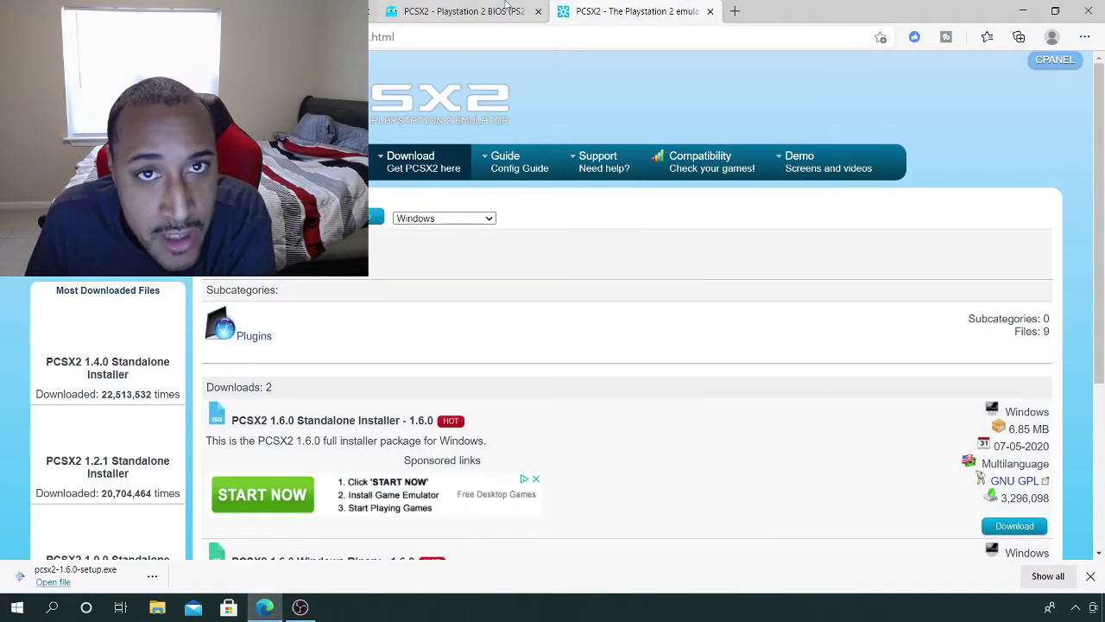
left_click(430, 12)
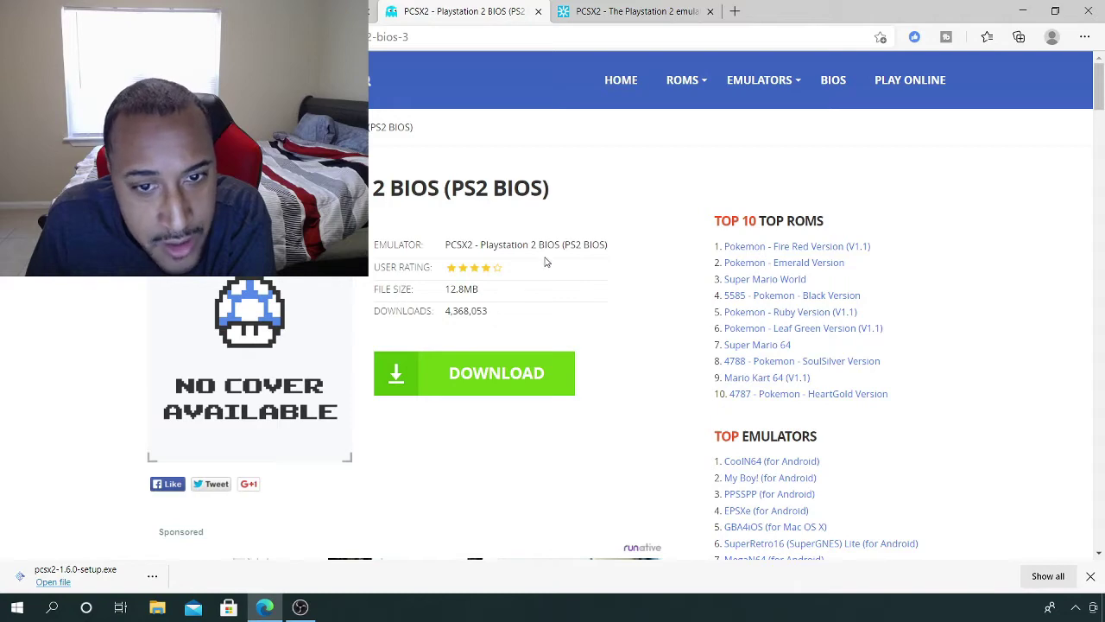
scroll(545, 262, "down", 1)
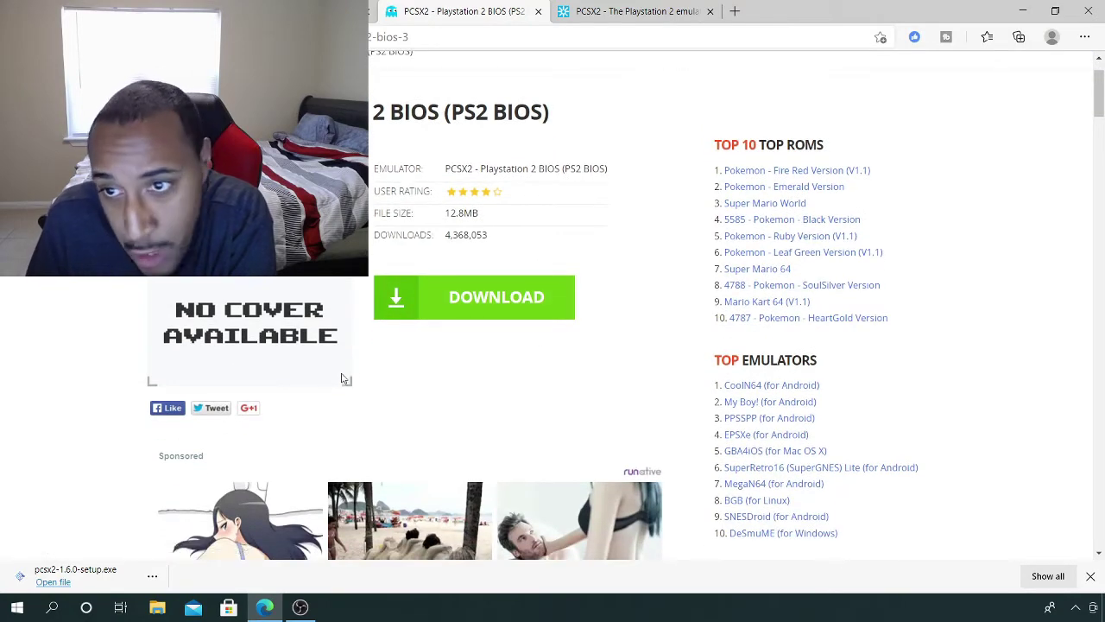
left_click(476, 302)
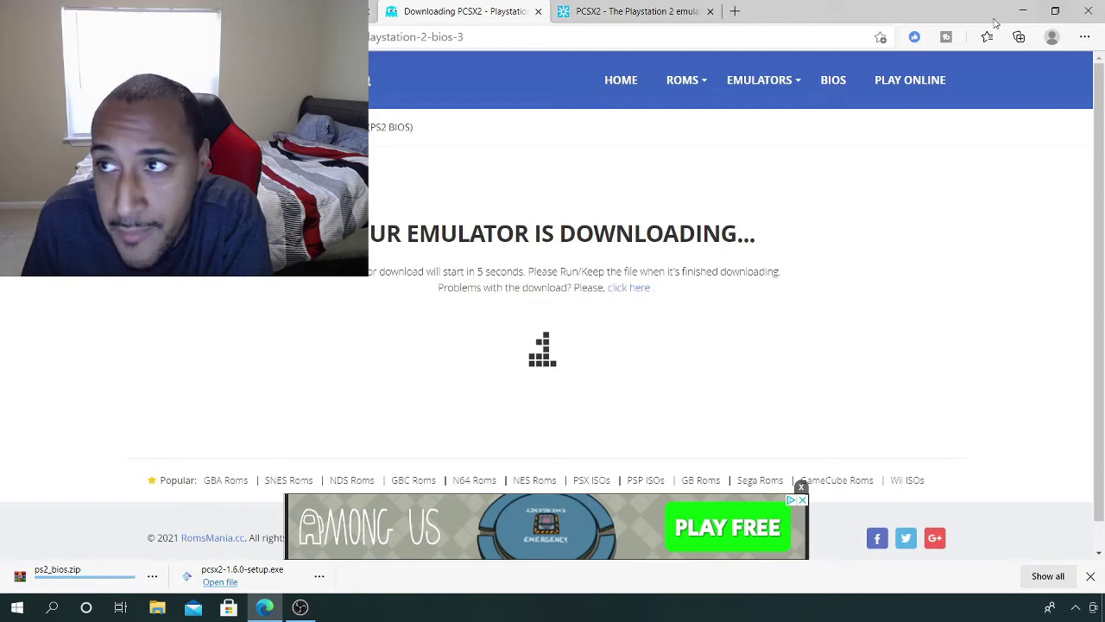
Move the downloaded pcsx2-1.6.0-setup.exe and ps2_bios.zip from the Downloads folder to the desktop
left_click(1023, 10)
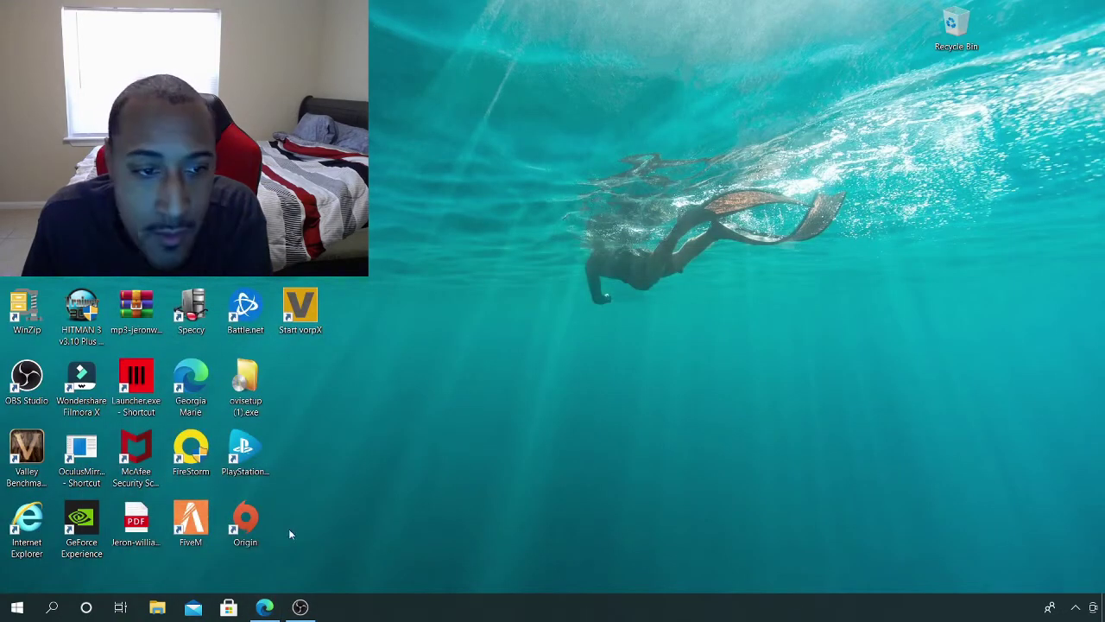
left_click(169, 610)
double_click(216, 112)
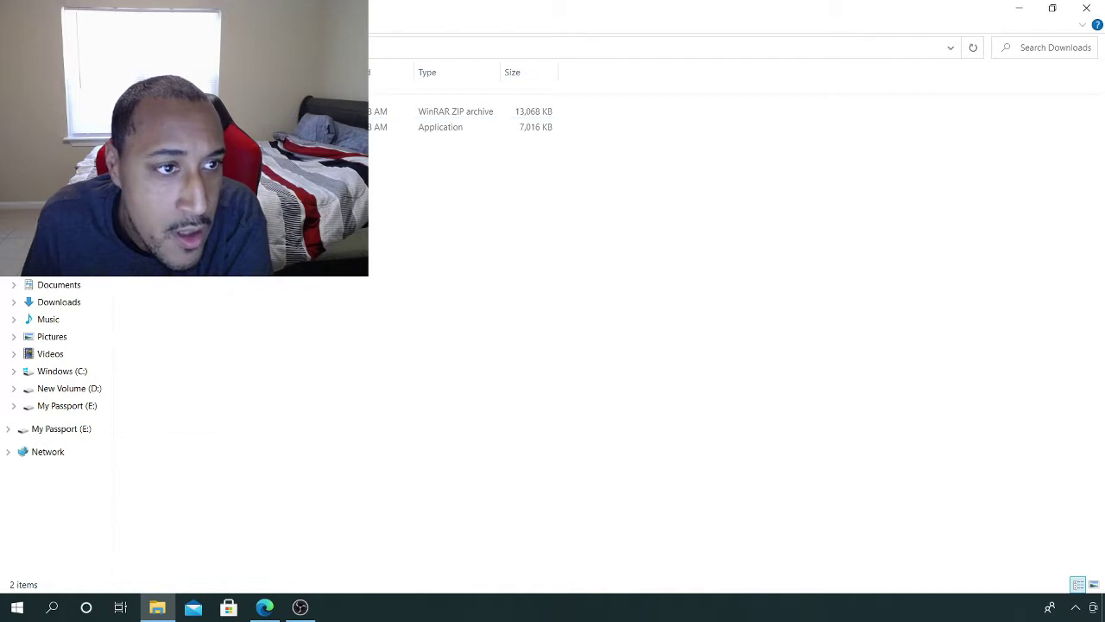
key("ctrl+a")
key("super+Down")
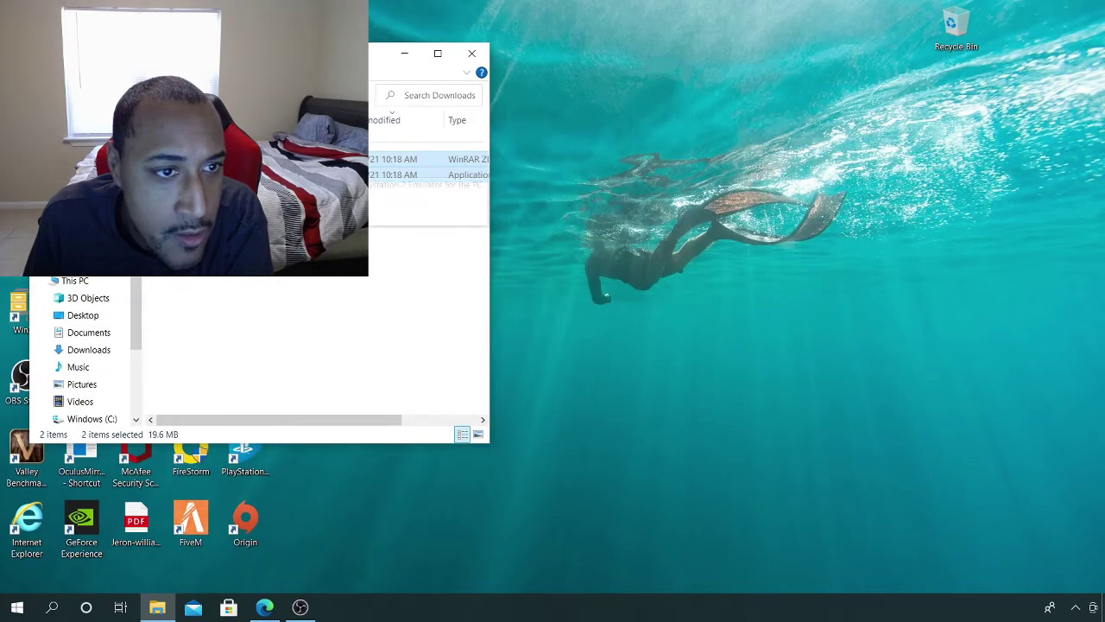
left_click_drag(423, 164, 1002, 321)
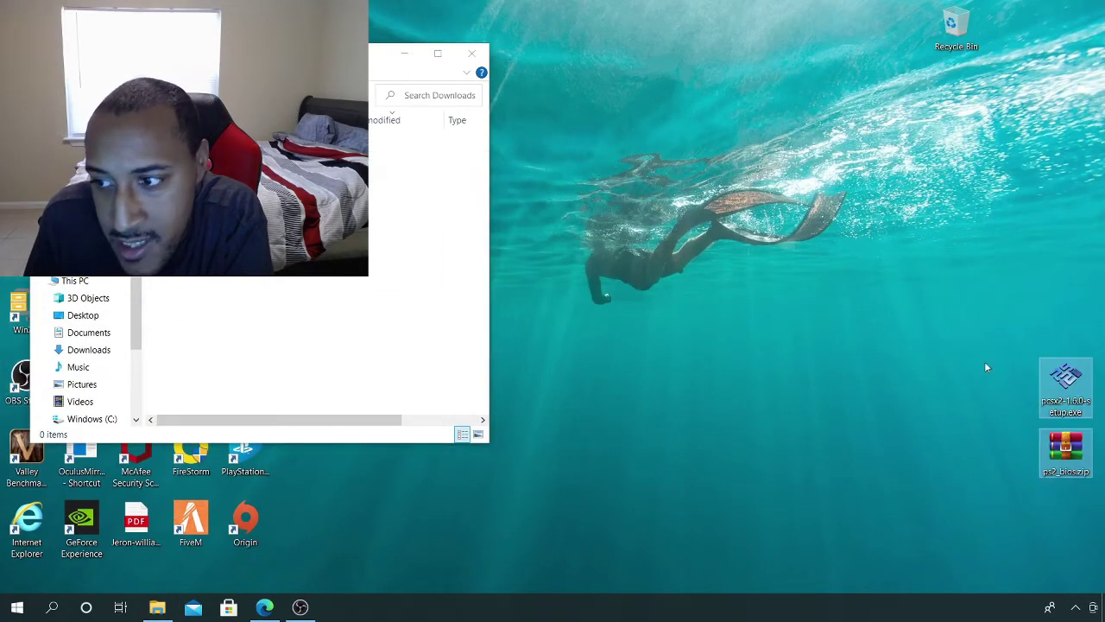
left_click(472, 54)
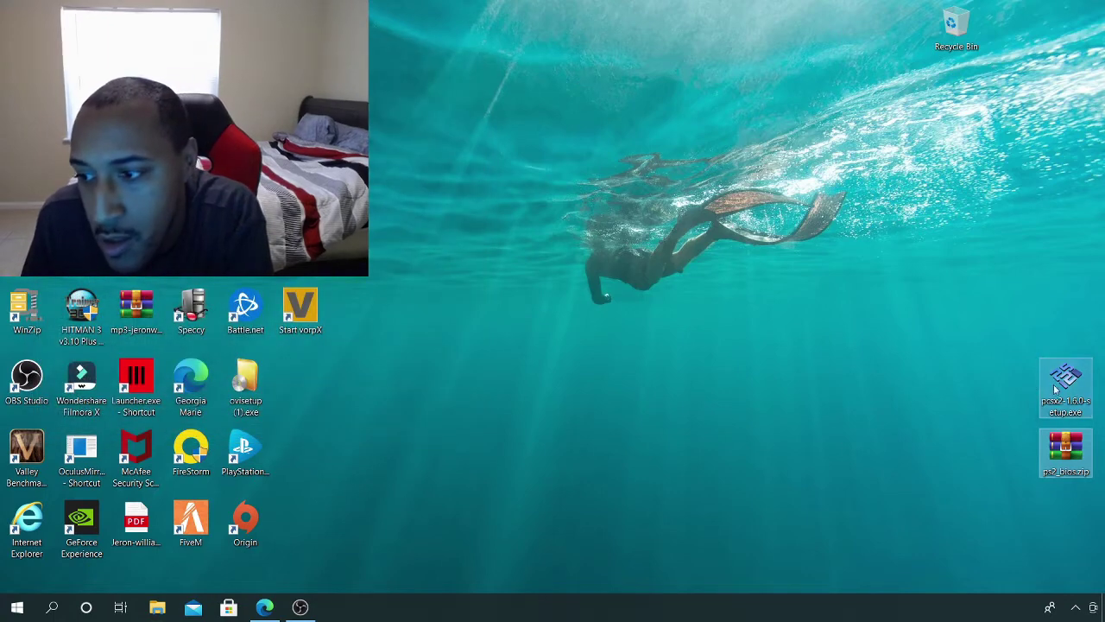
Separate the PCSX2 installer and ps2_bios.zip icons on the desktop, placing the installer well away from the archive
left_click_drag(1066, 389, 671, 321)
left_click_drag(647, 327, 1069, 523)
left_click(883, 397)
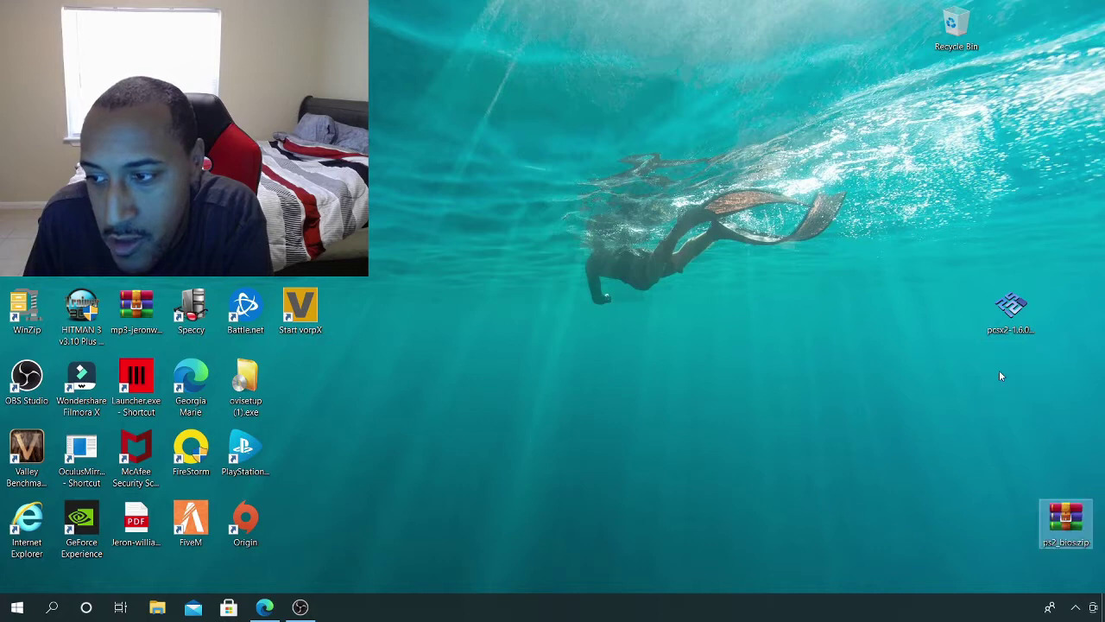
left_click_drag(1009, 313, 489, 134)
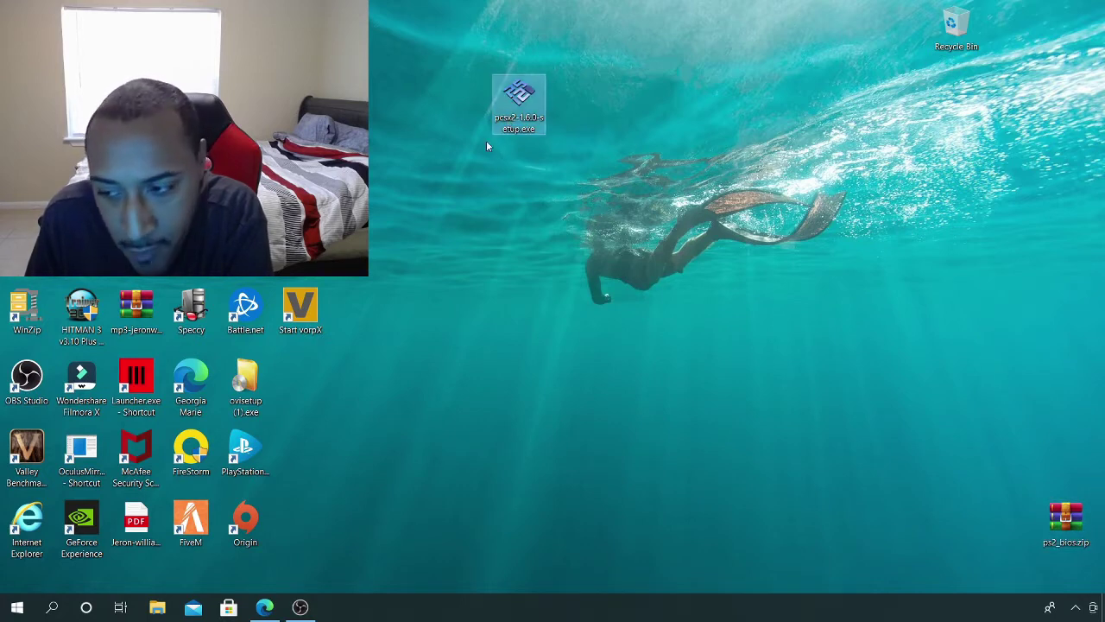
left_click_drag(1058, 519, 1022, 477)
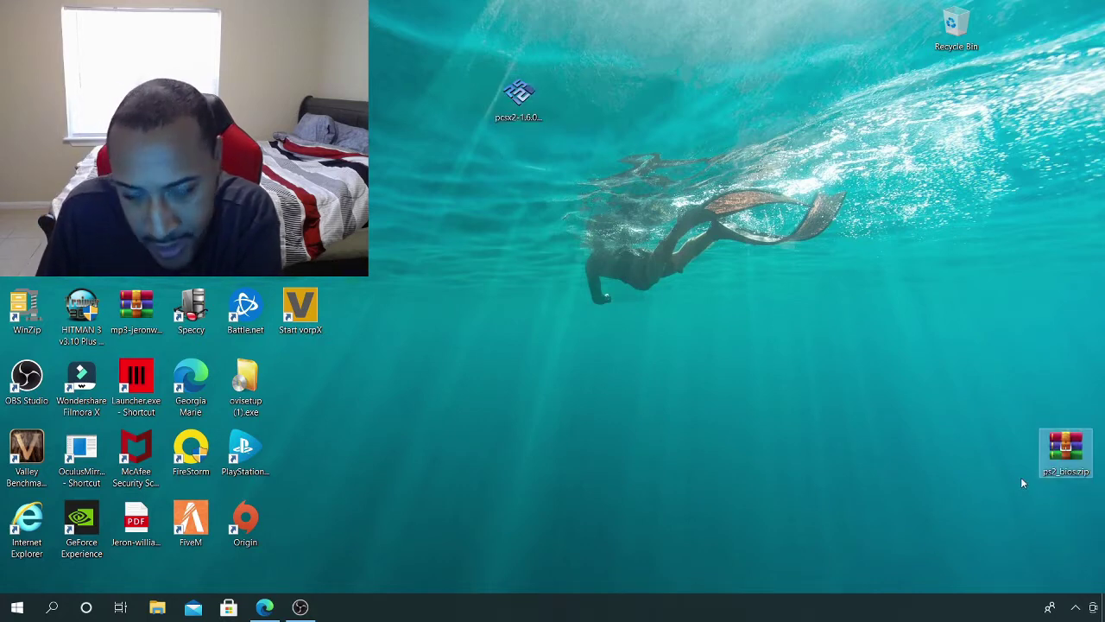
Run pcsx2-1.6.0-setup.exe with permission to make changes and choose Normal Installation as the installation mode
double_click(518, 104)
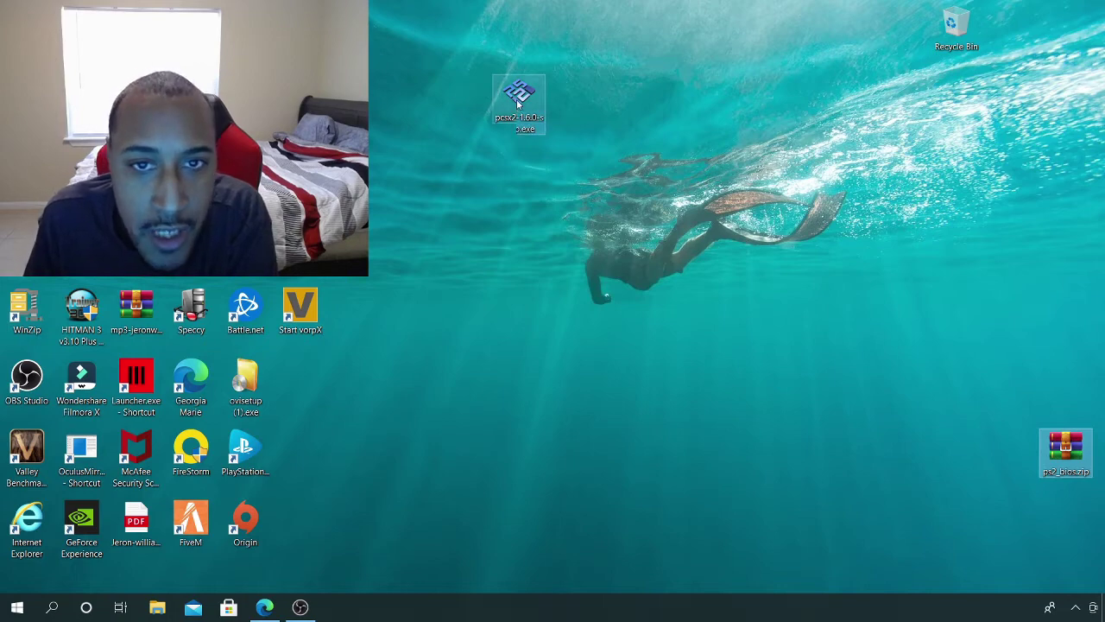
left_click(596, 322)
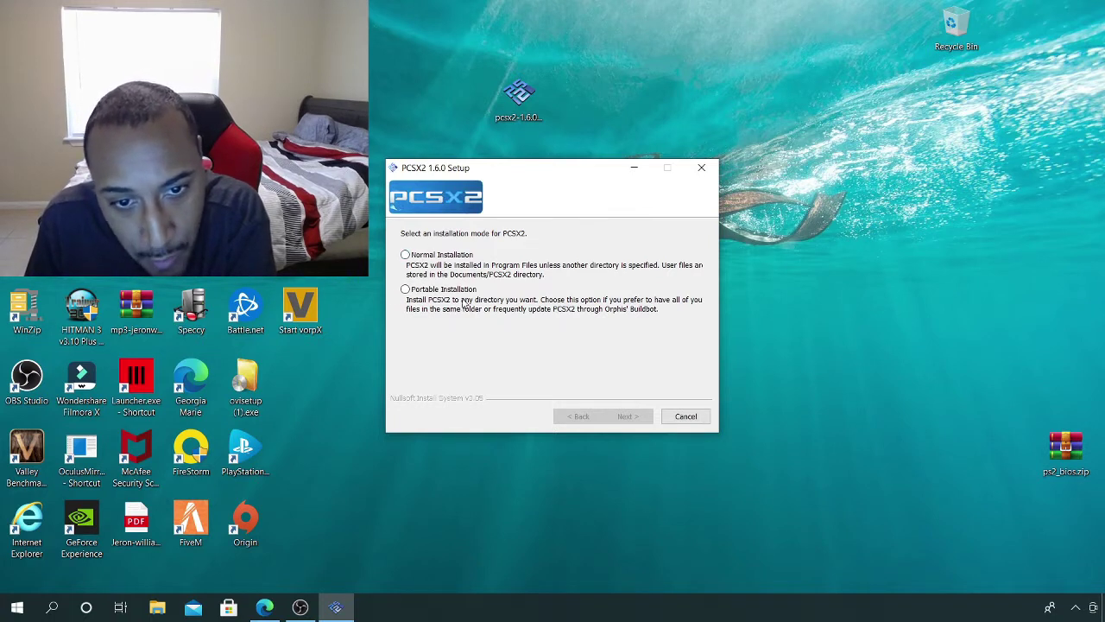
left_click(405, 255)
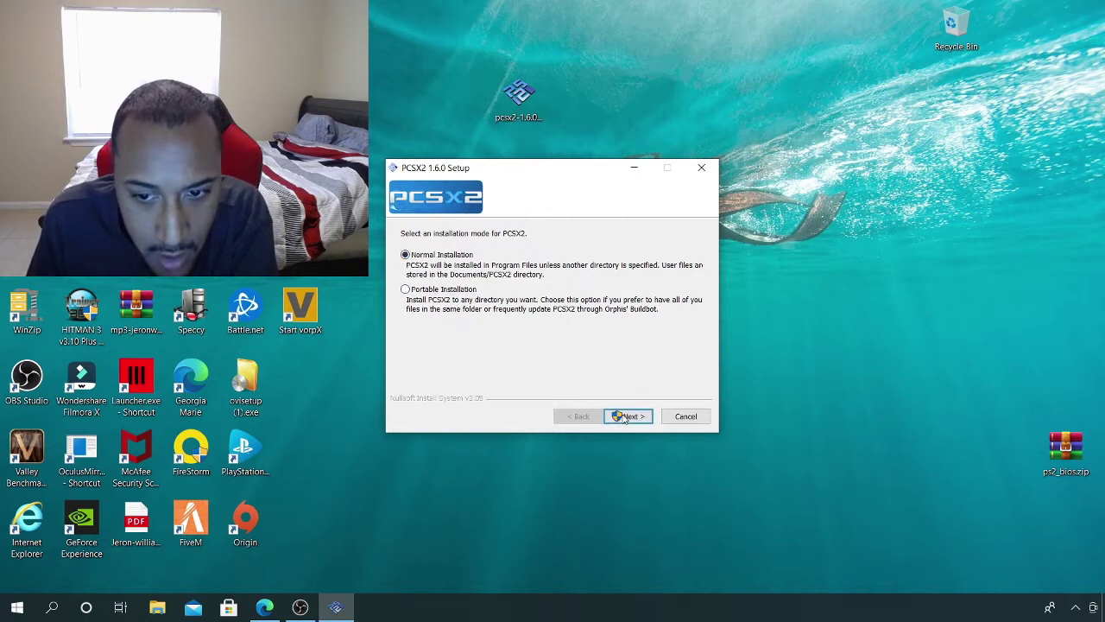
left_click(628, 417)
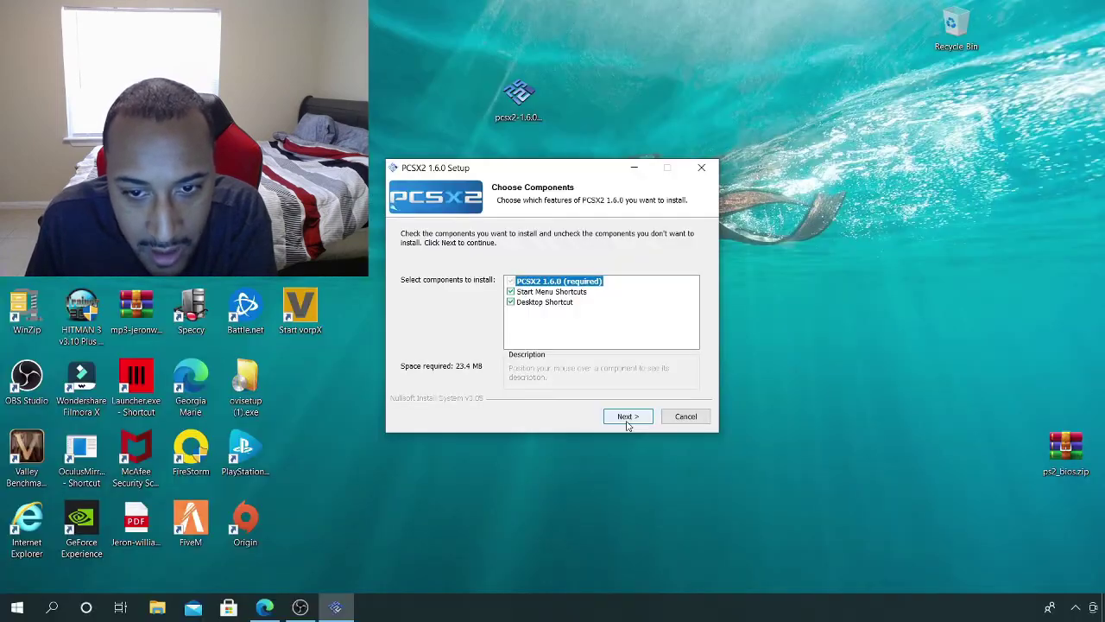
Keep the default components and set the PCSX2 destination folder to E:\PC Games\PS2 Sy\PCSX2
left_click(629, 416)
left_click(667, 335)
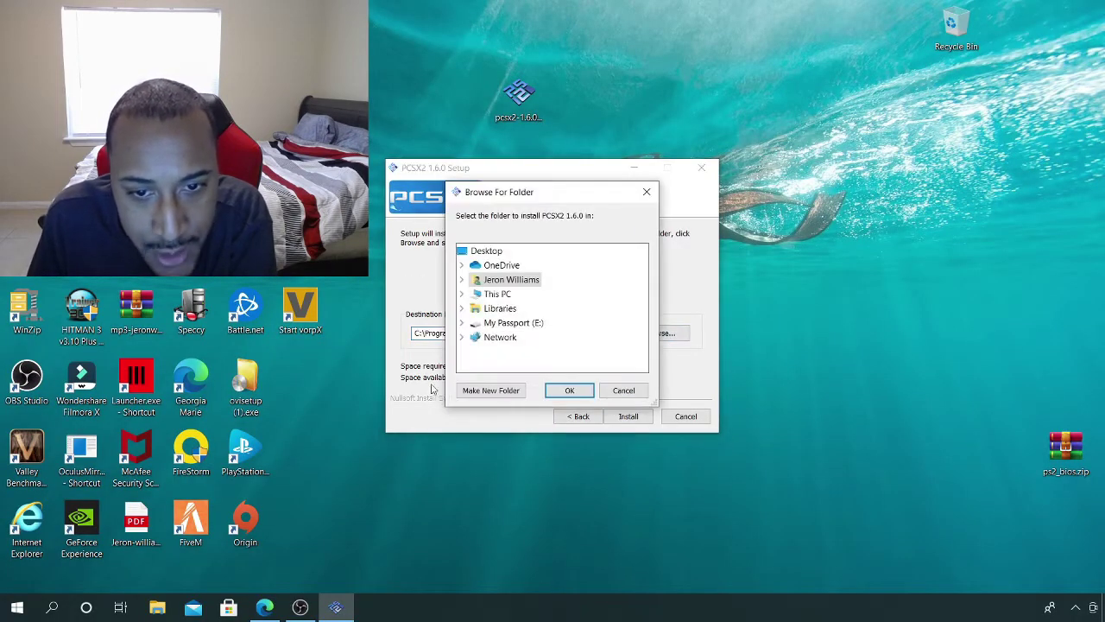
double_click(510, 322)
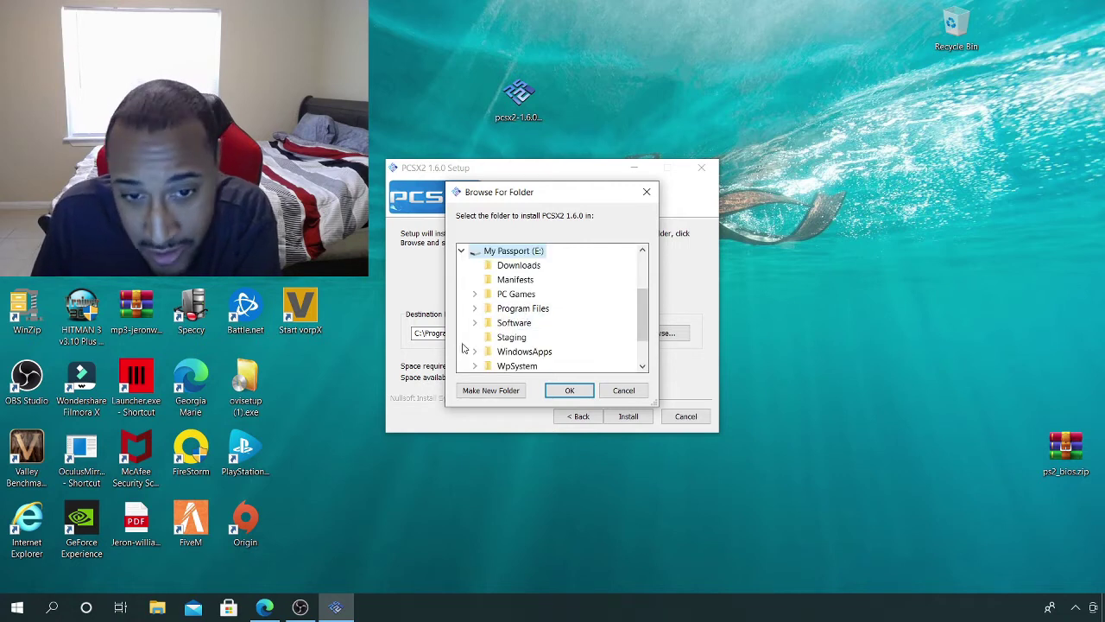
scroll(489, 338, "down", 1)
scroll(518, 315, "up", 1)
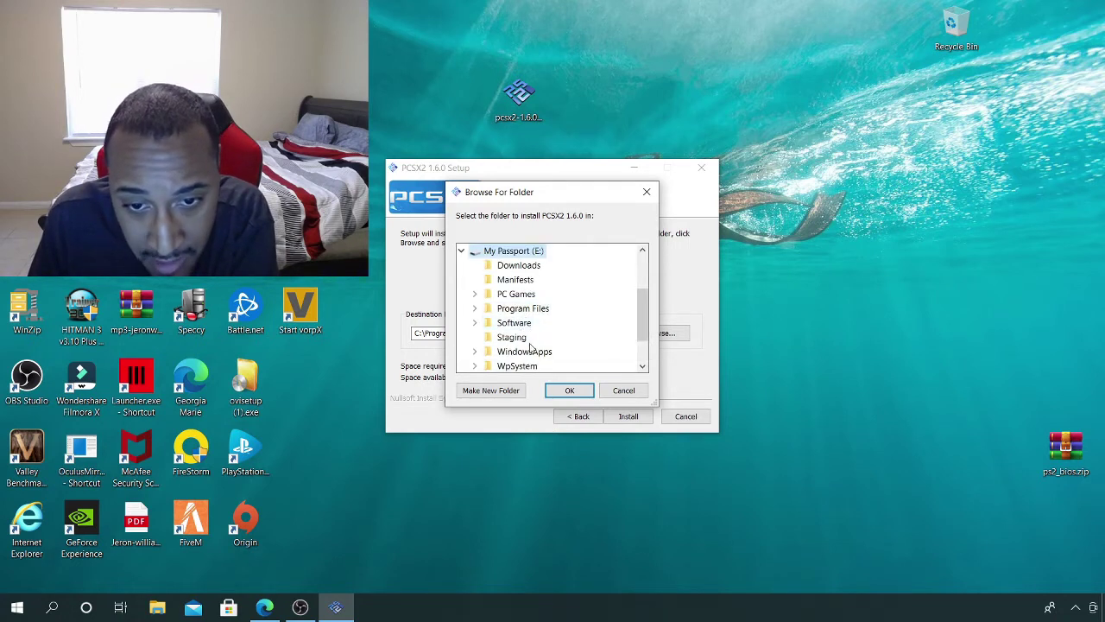
double_click(523, 295)
scroll(540, 357, "down", 1)
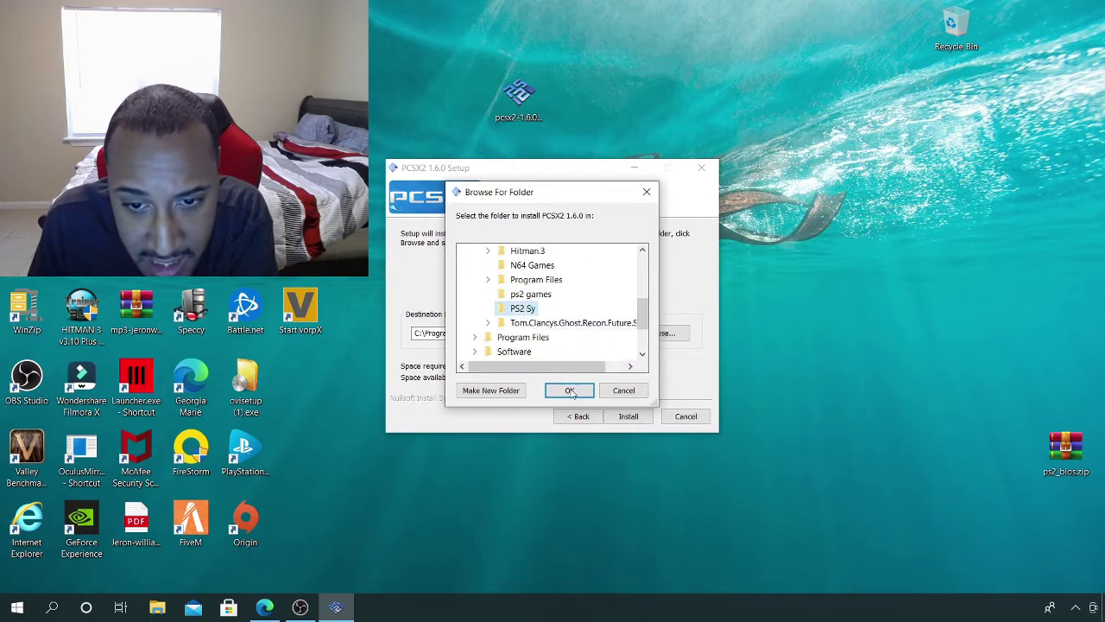
left_click(570, 393)
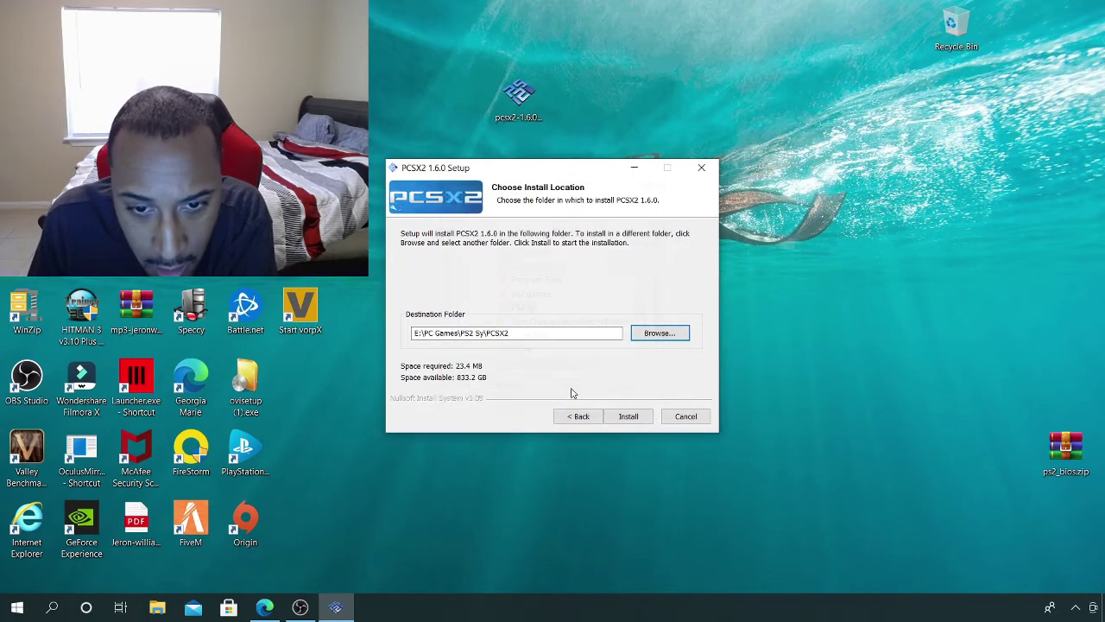
Install PCSX2 1.6.0 over the existing version, finish with Run PCSX2 1.6.0 enabled, and close the First Time Configuration wizard
left_click(641, 419)
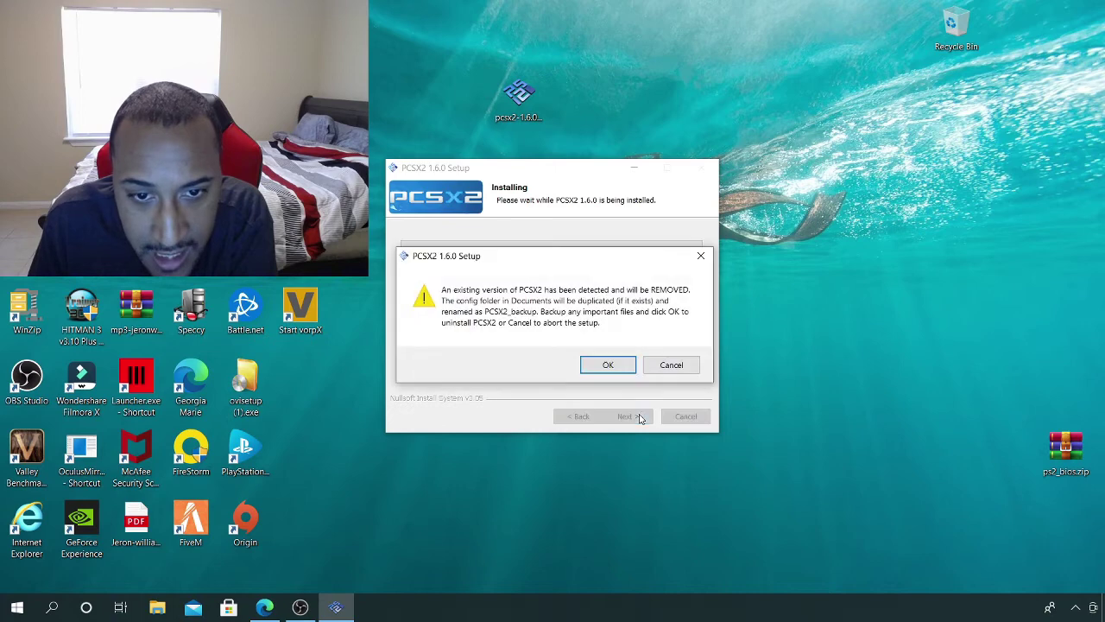
left_click(606, 366)
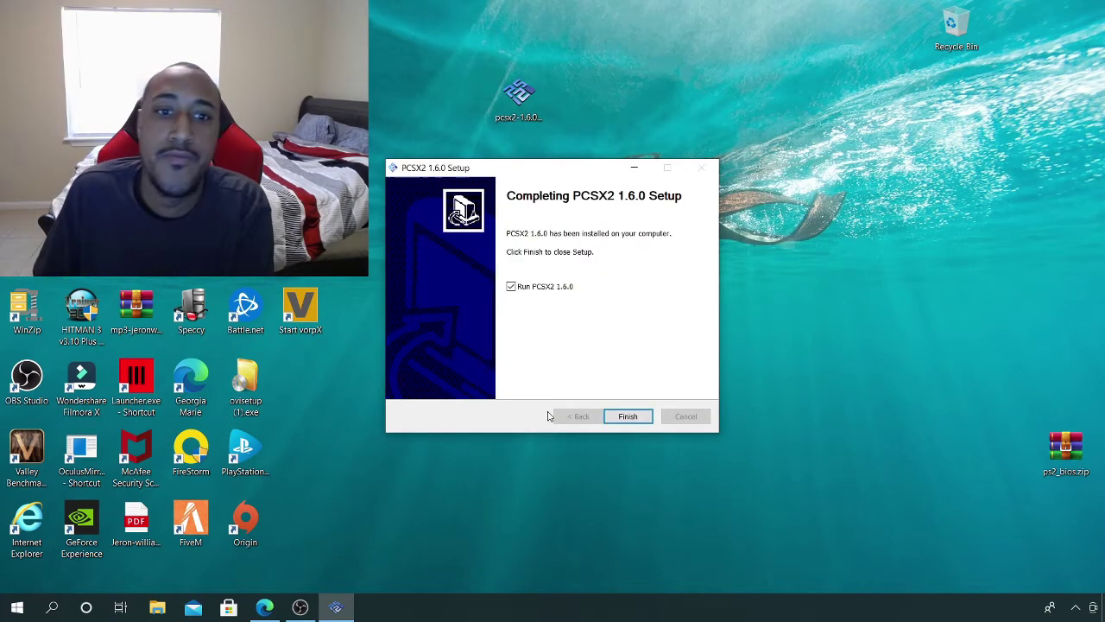
left_click(628, 421)
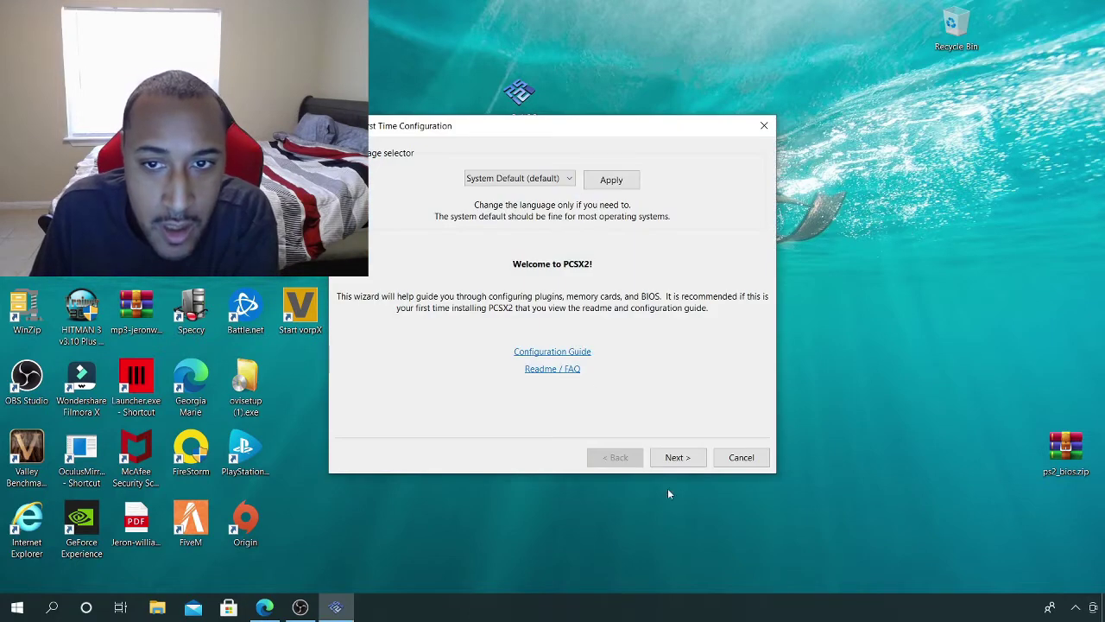
left_click(764, 125)
left_click_drag(538, 130, 328, 121)
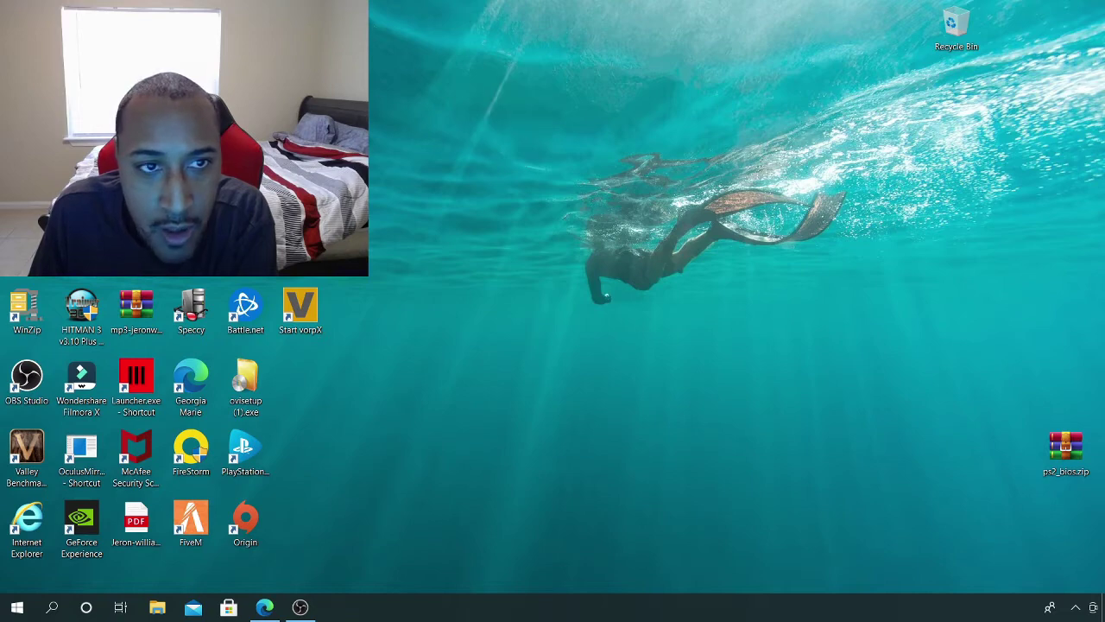
double_click(328, 121)
left_click(614, 327)
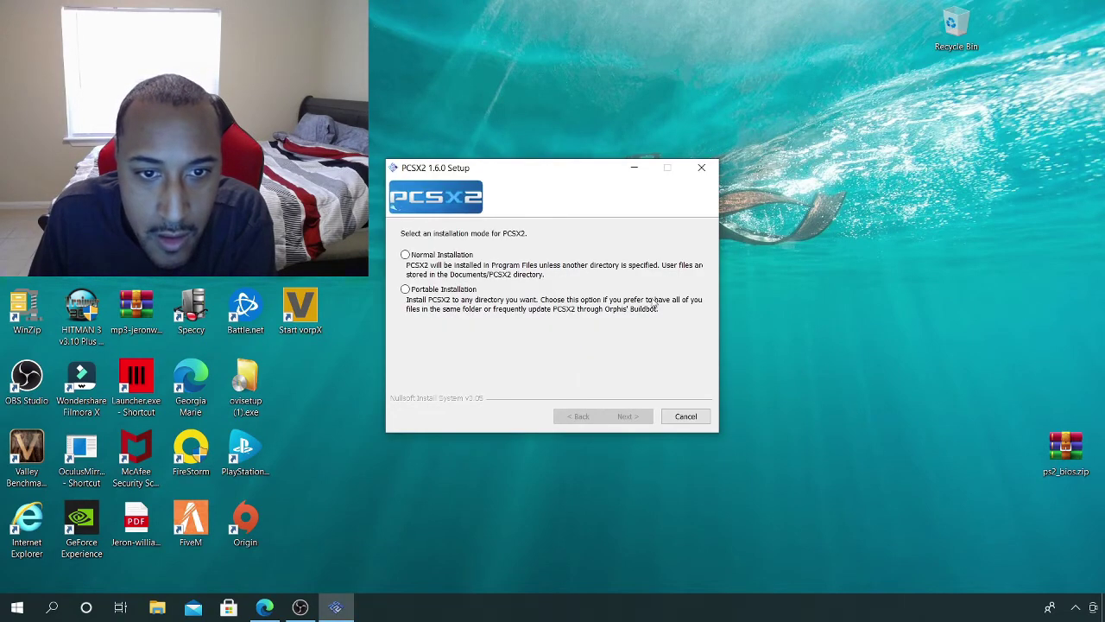
left_click(701, 167)
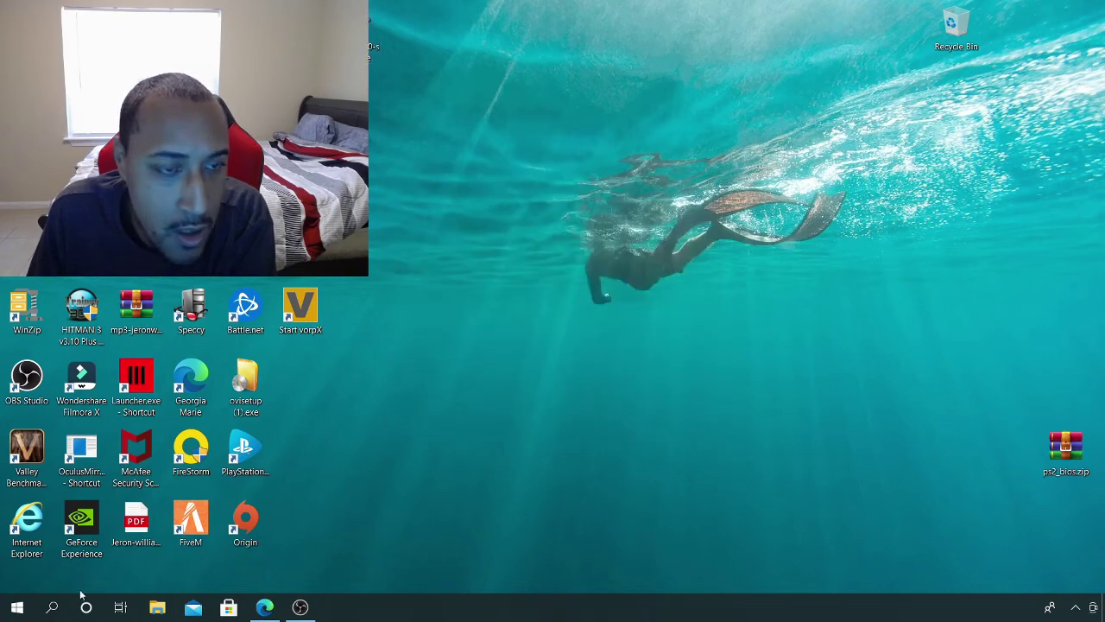
Open the PCSX2 installation folder inside PC Games\PS2 Sy on the My Passport (E:) drive
left_click(151, 608)
scroll(86, 372, "down", 2)
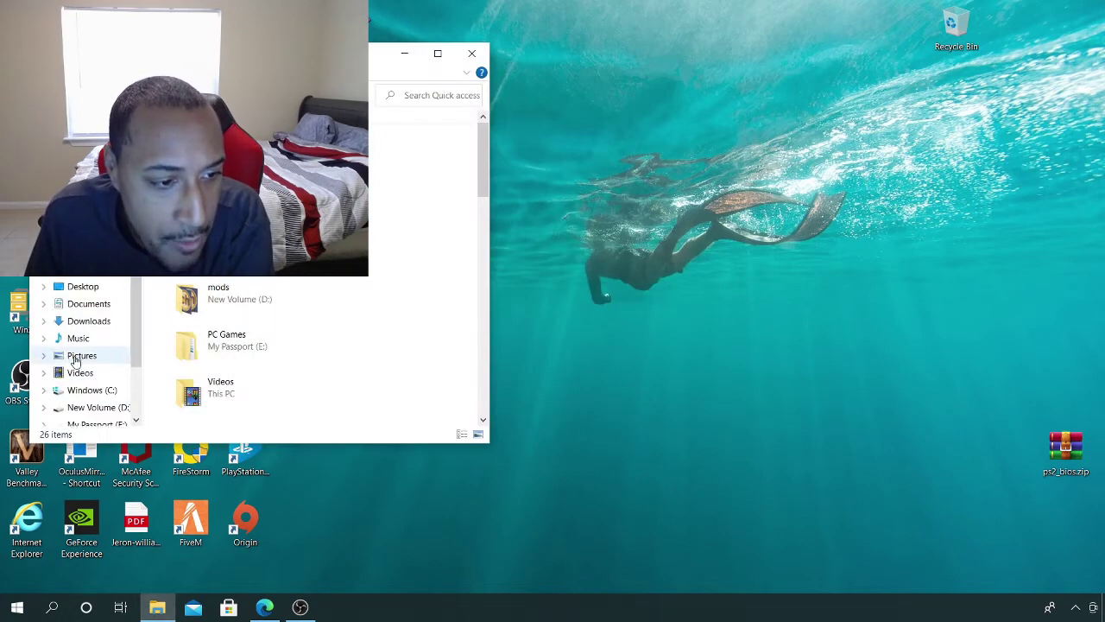
left_click(98, 407)
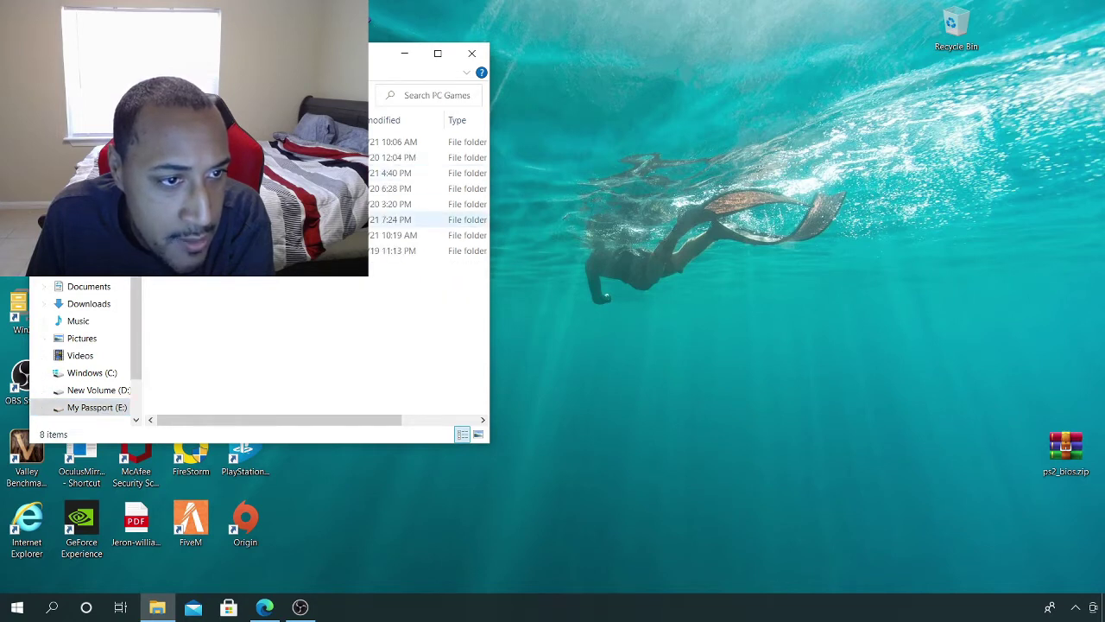
double_click(259, 235)
double_click(259, 142)
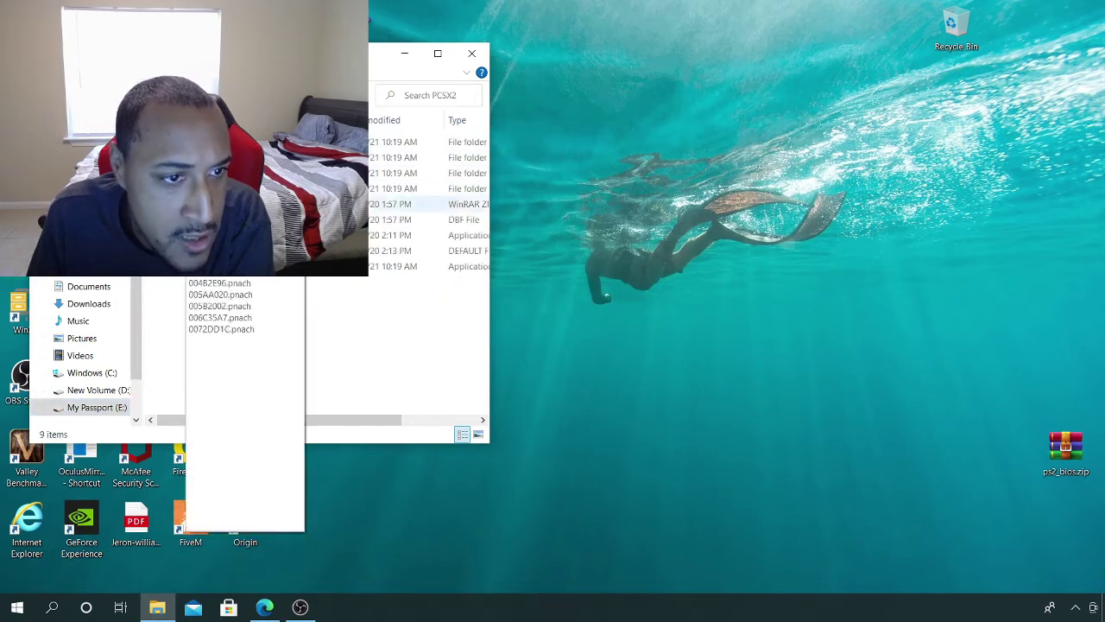
Move the leftover desktop file to the Recycle Bin, delete it permanently from there, and close the Recycle Bin window
left_click_drag(259, 54, 246, 114)
left_click_drag(346, 26, 957, 29)
double_click(957, 29)
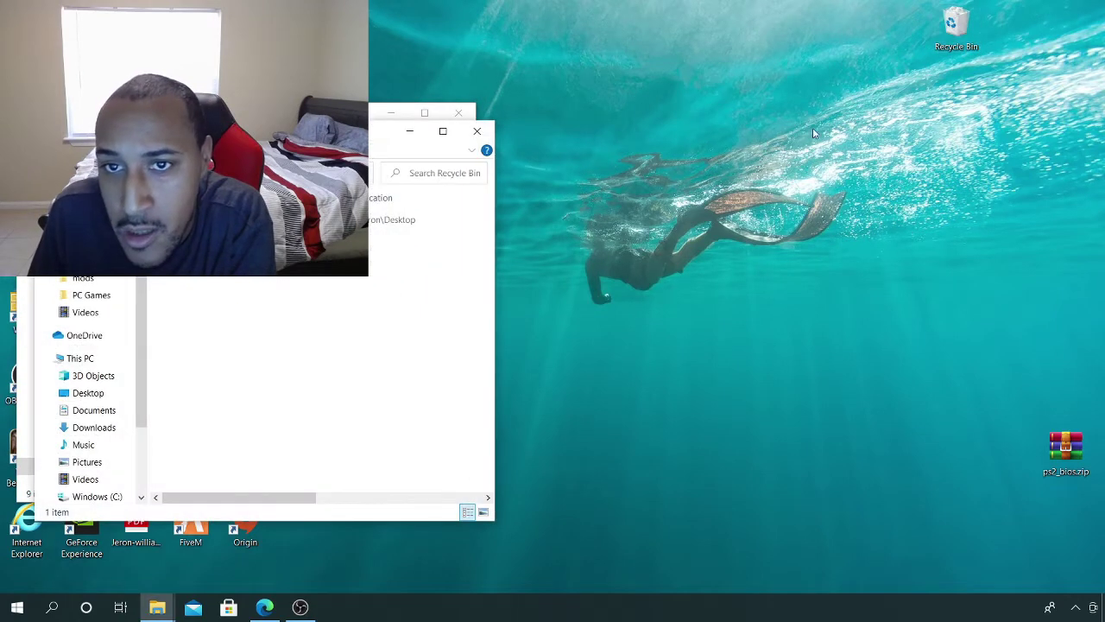
left_click(262, 221)
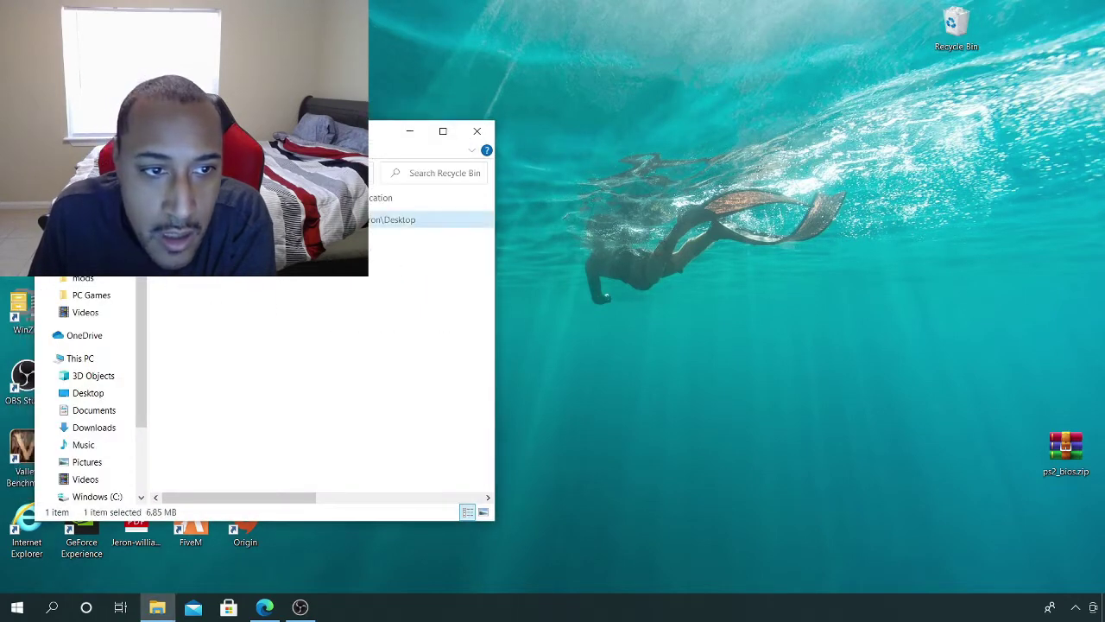
right_click(263, 221)
left_click(295, 281)
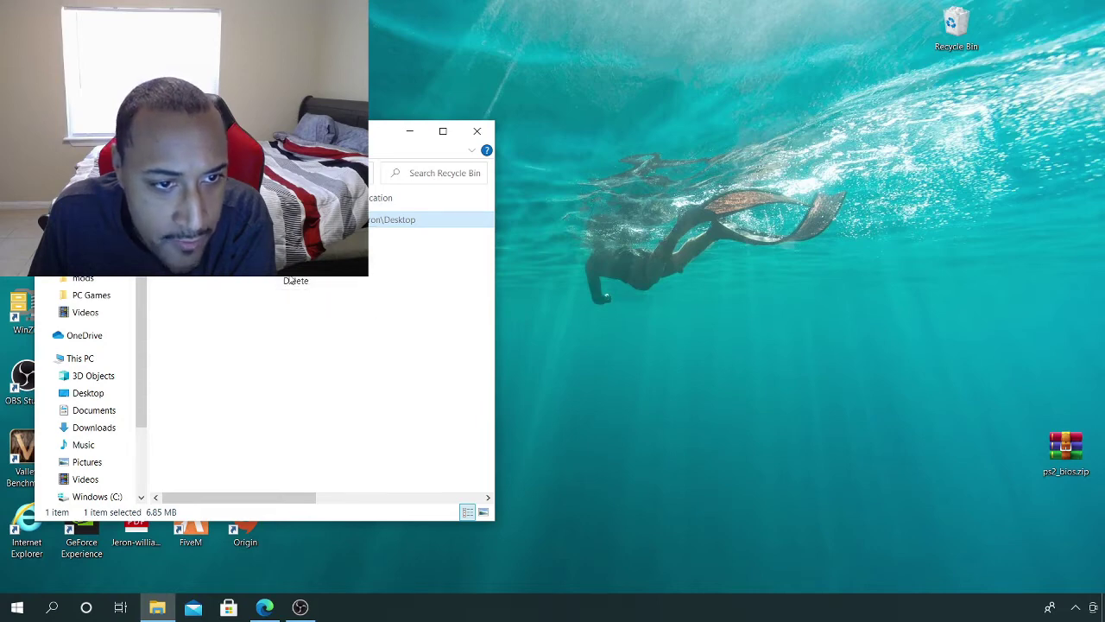
left_click(602, 360)
left_click(476, 130)
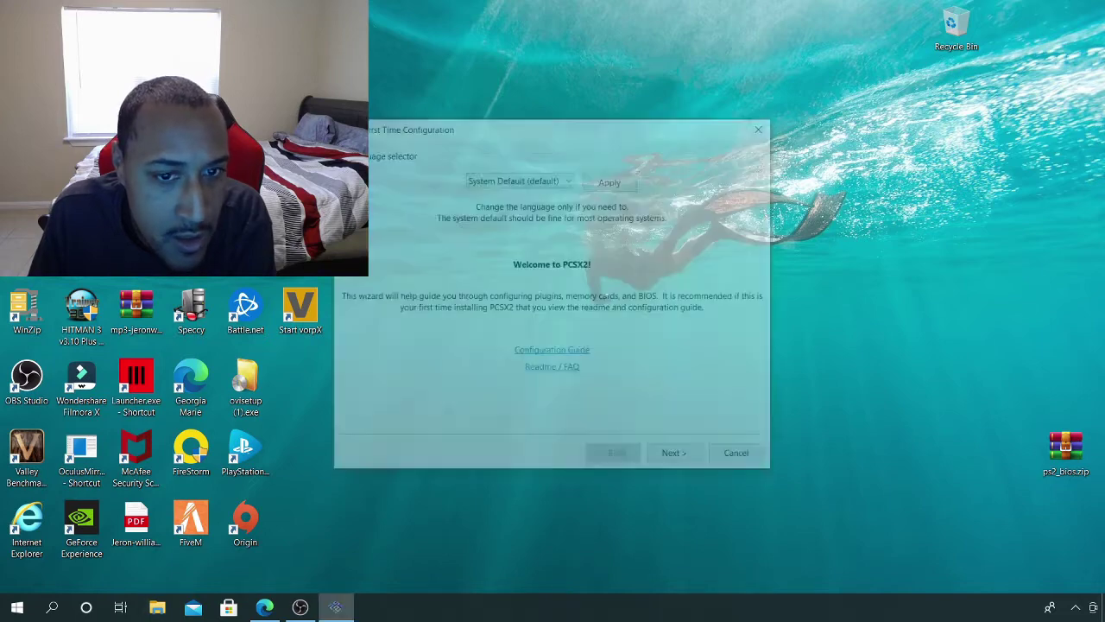
Close the First Time Configuration wizard and look through the Documents folder for a PCSX2 folder
left_click(765, 125)
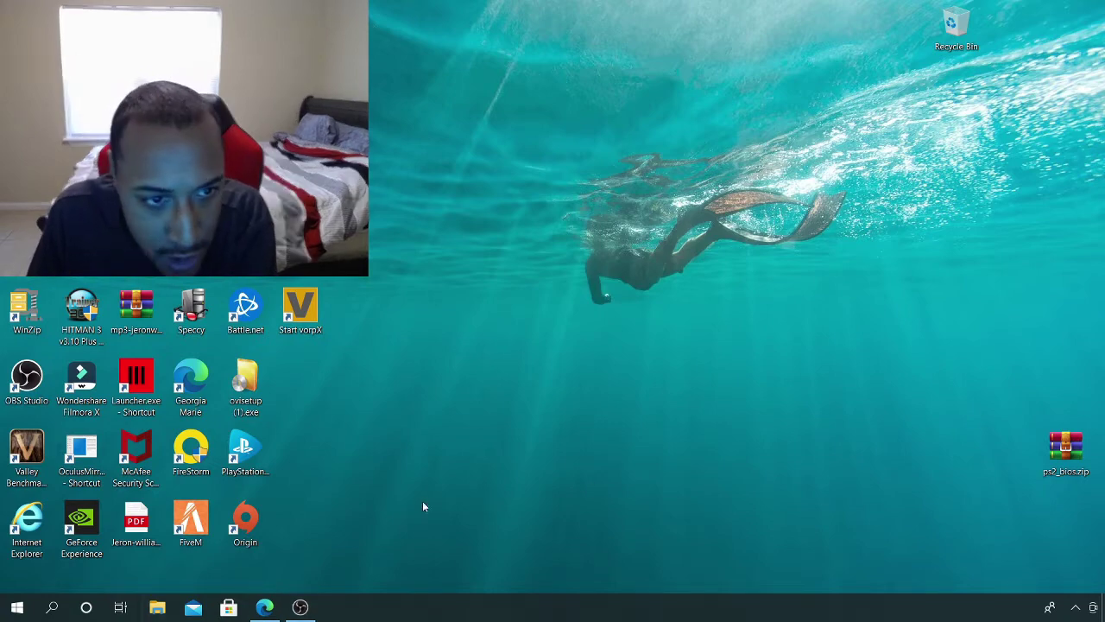
left_click(161, 608)
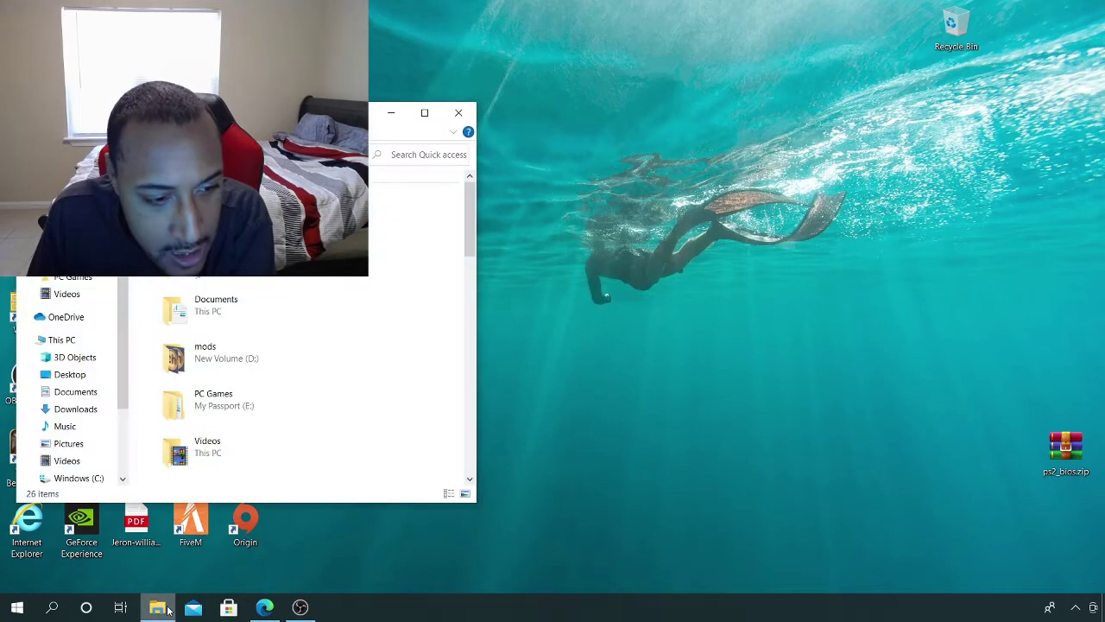
double_click(216, 304)
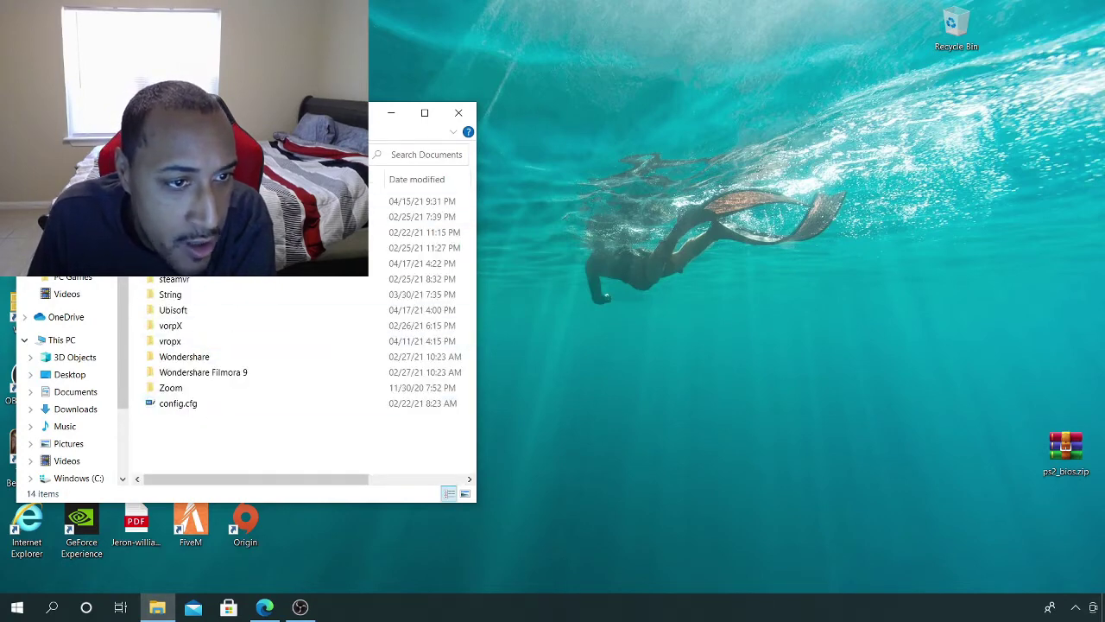
left_click_drag(345, 112, 460, 38)
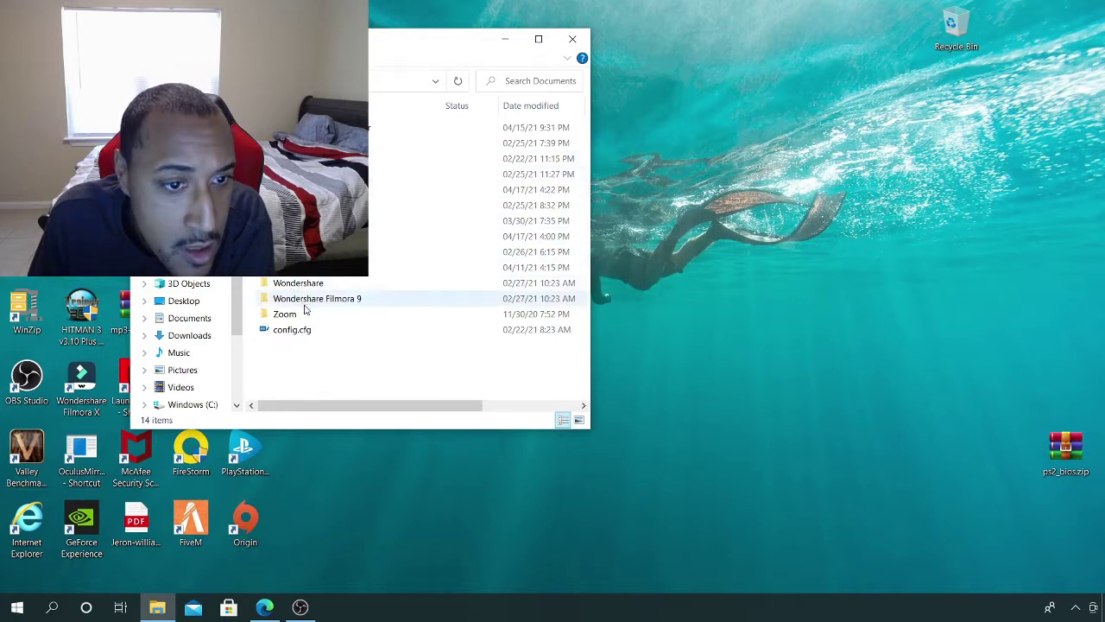
left_click(191, 319)
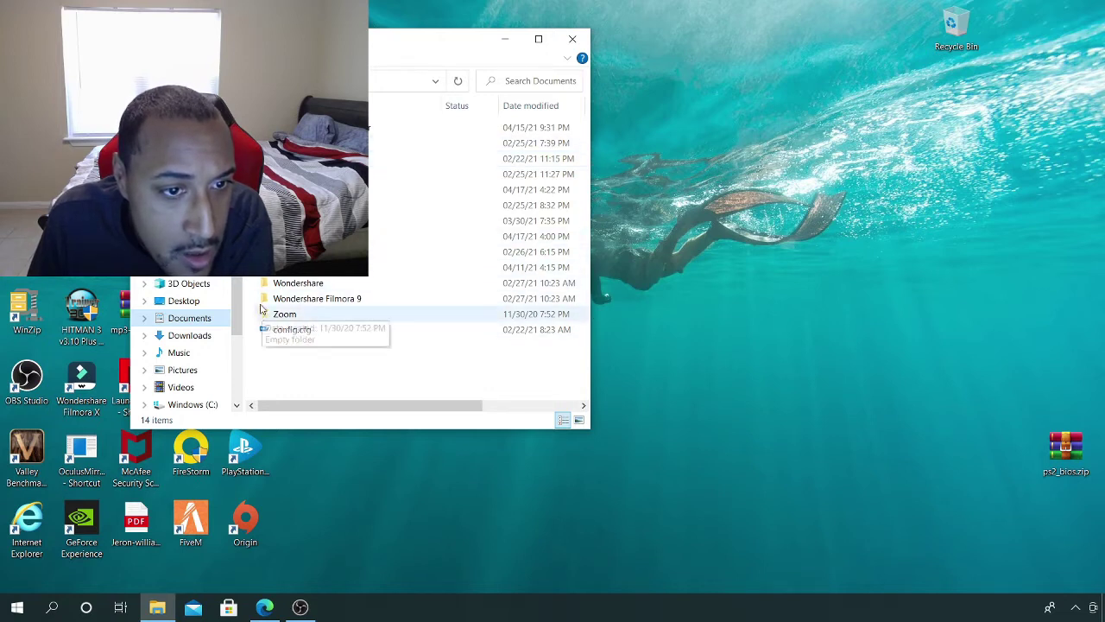
Launch the PCSX2 application from PC Games\PS2 Sy\PCSX2 on the My Passport (E:) drive
scroll(210, 321, "down", 3)
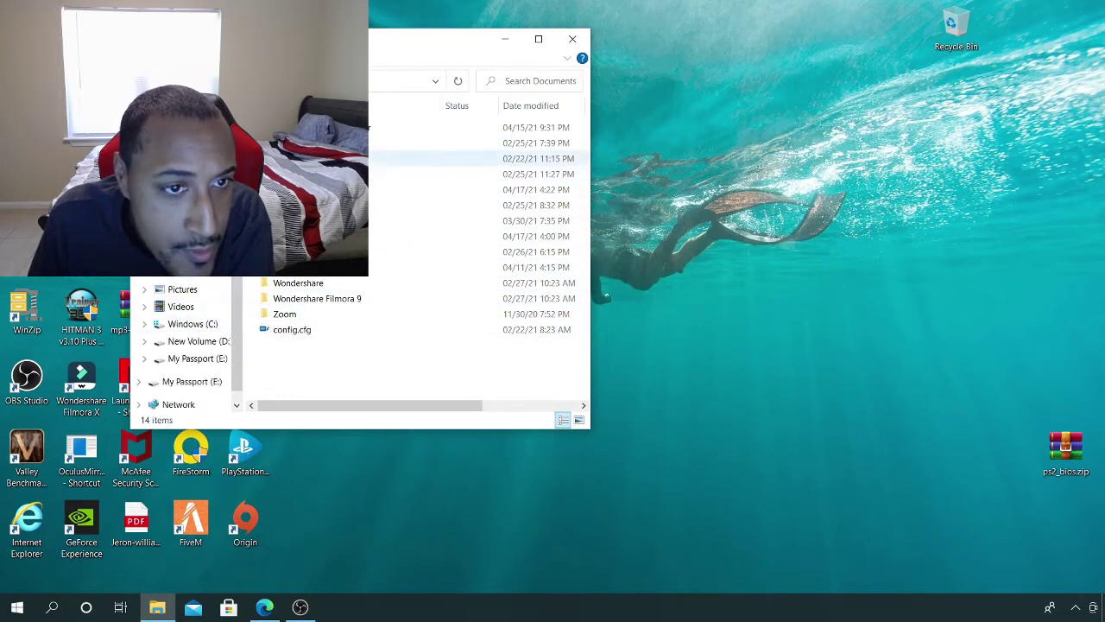
left_click(215, 381)
double_click(328, 158)
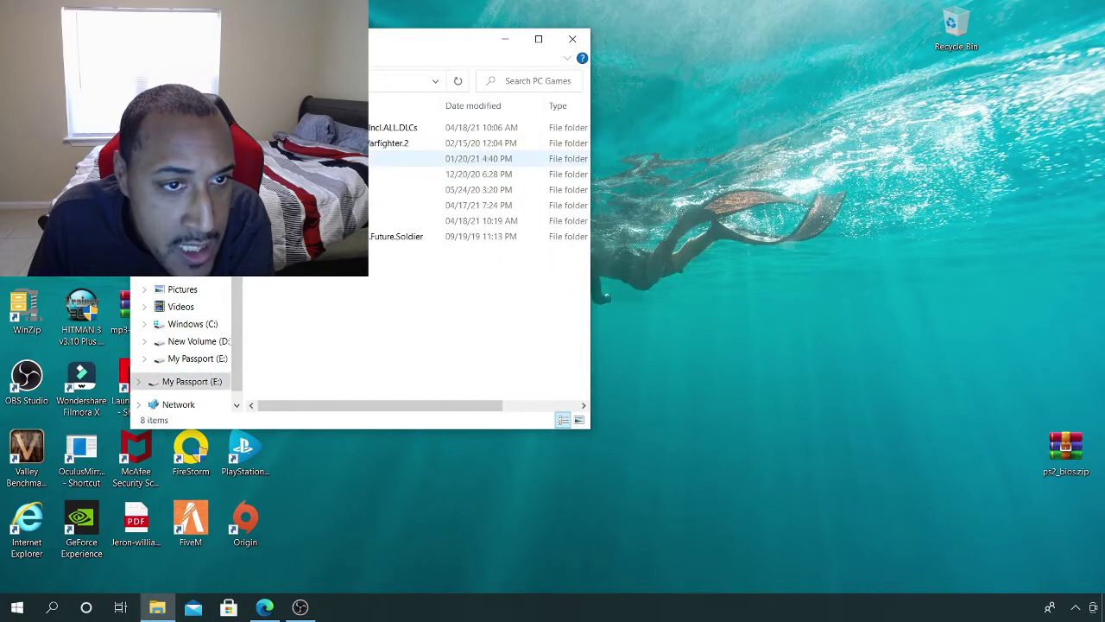
double_click(328, 221)
double_click(328, 127)
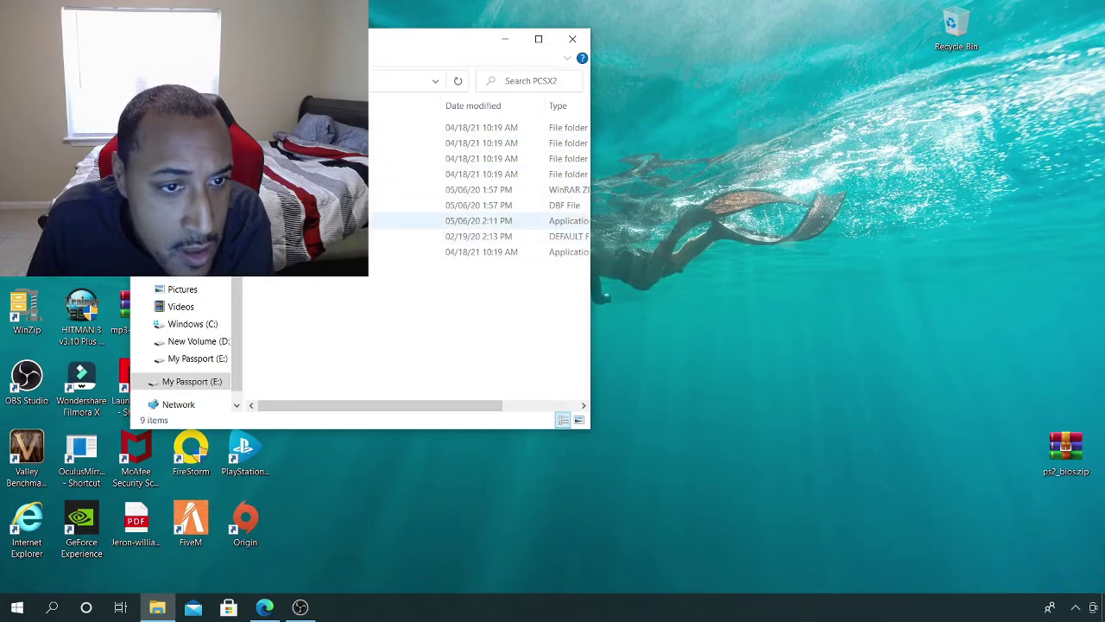
right_click(311, 221)
left_click(345, 222)
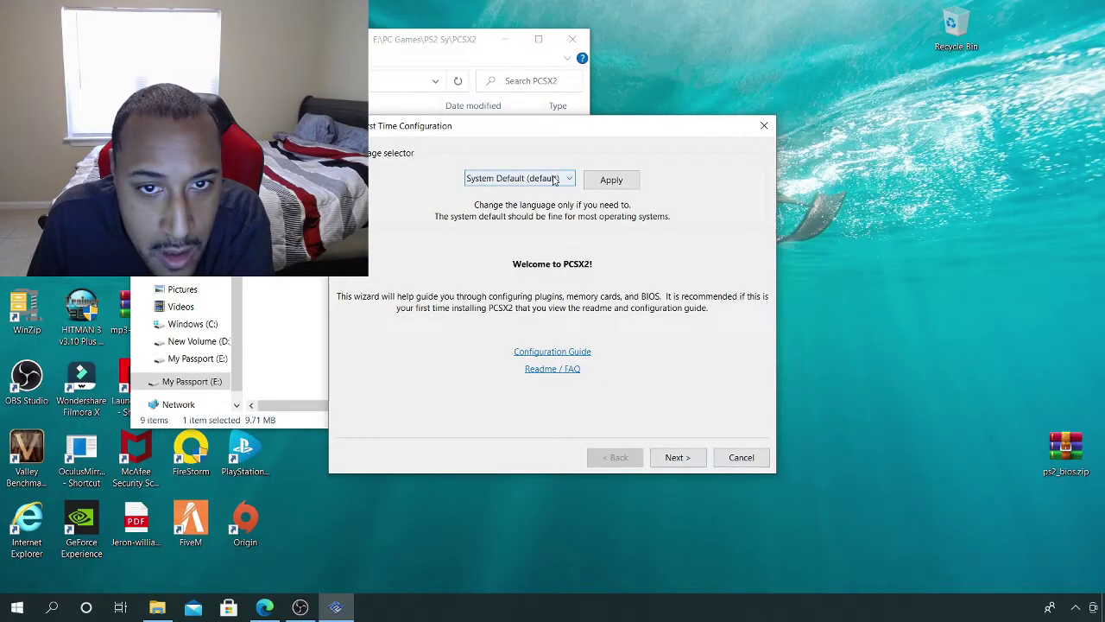
Choose English (U.S.) as the wizard language, advance to the plugin page, and close the wizard
left_click(510, 179)
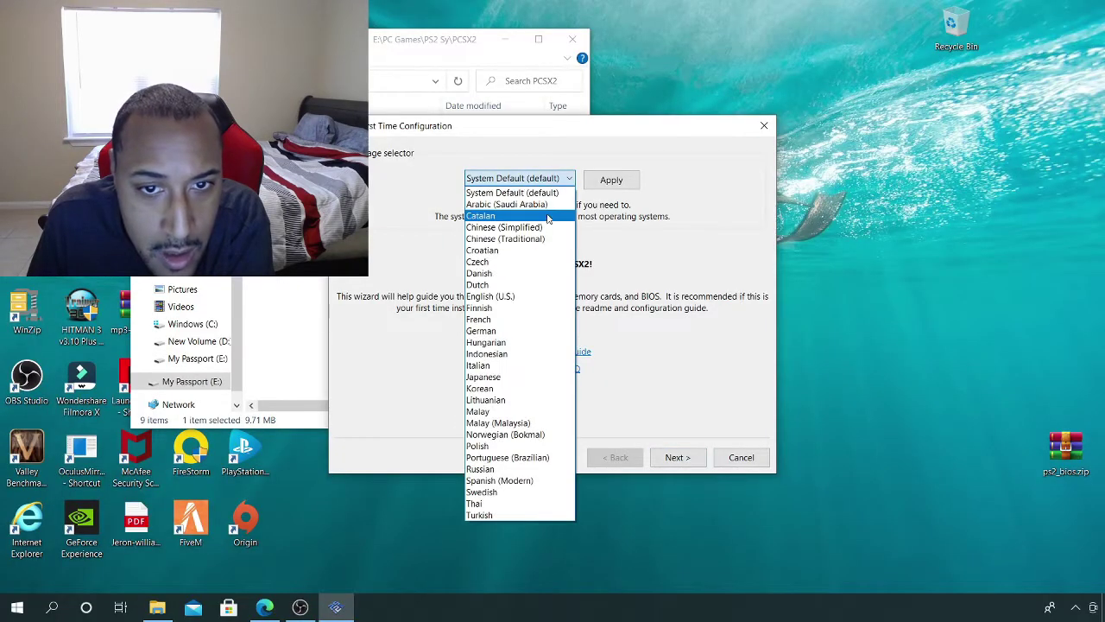
left_click(513, 297)
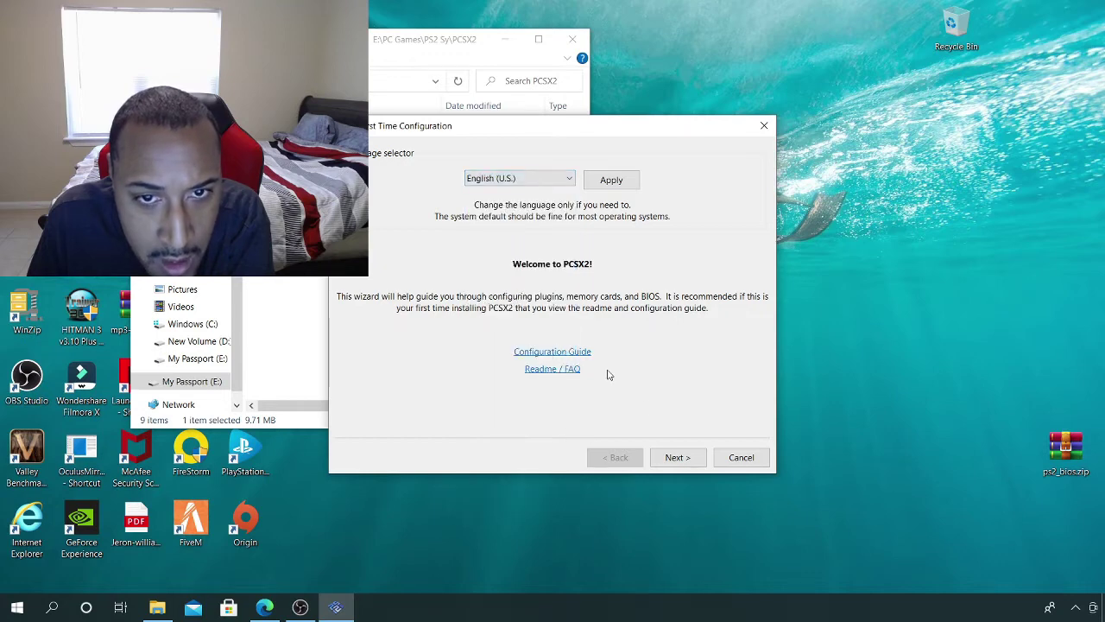
left_click(678, 462)
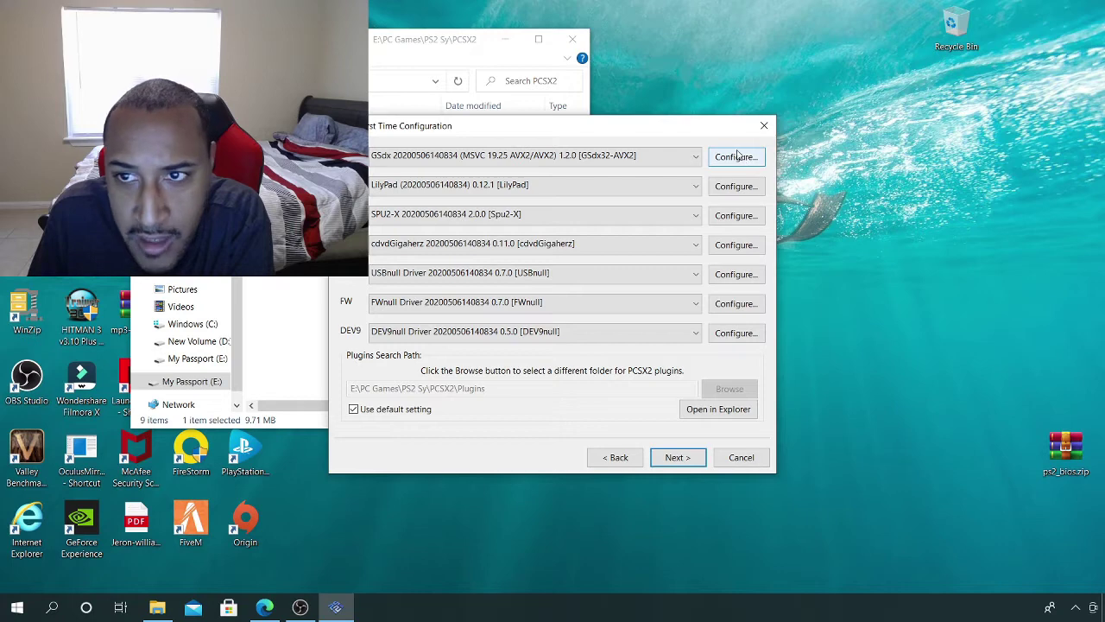
left_click(765, 125)
Look inside the PCSX2 Plugins folder, check the Documents folder for the PCSX2 folder, and close the file window
double_click(384, 158)
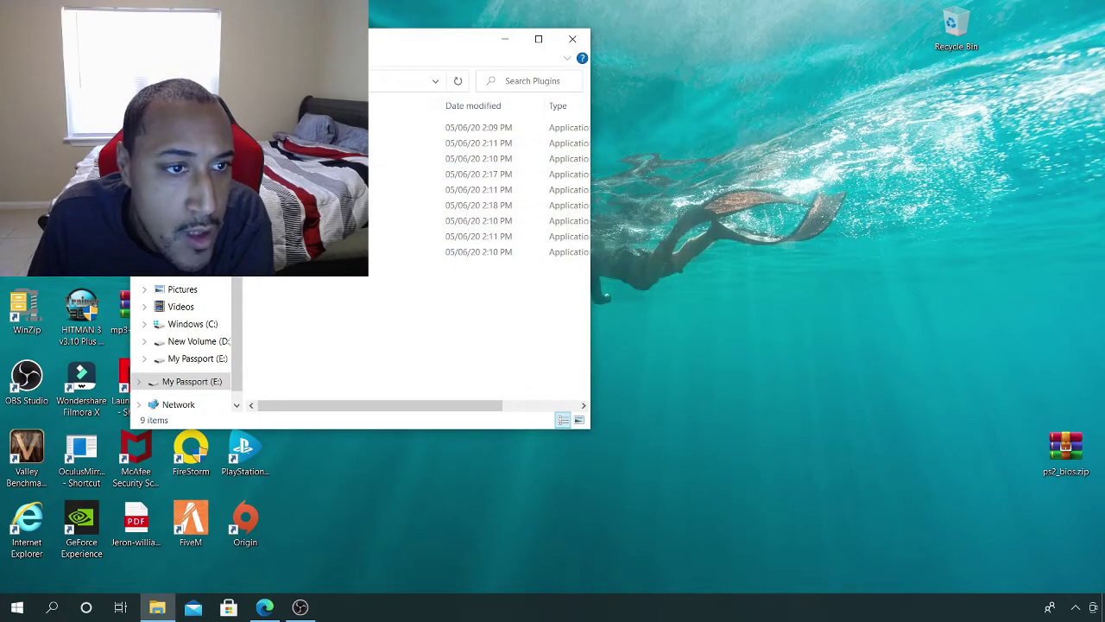
left_click(141, 81)
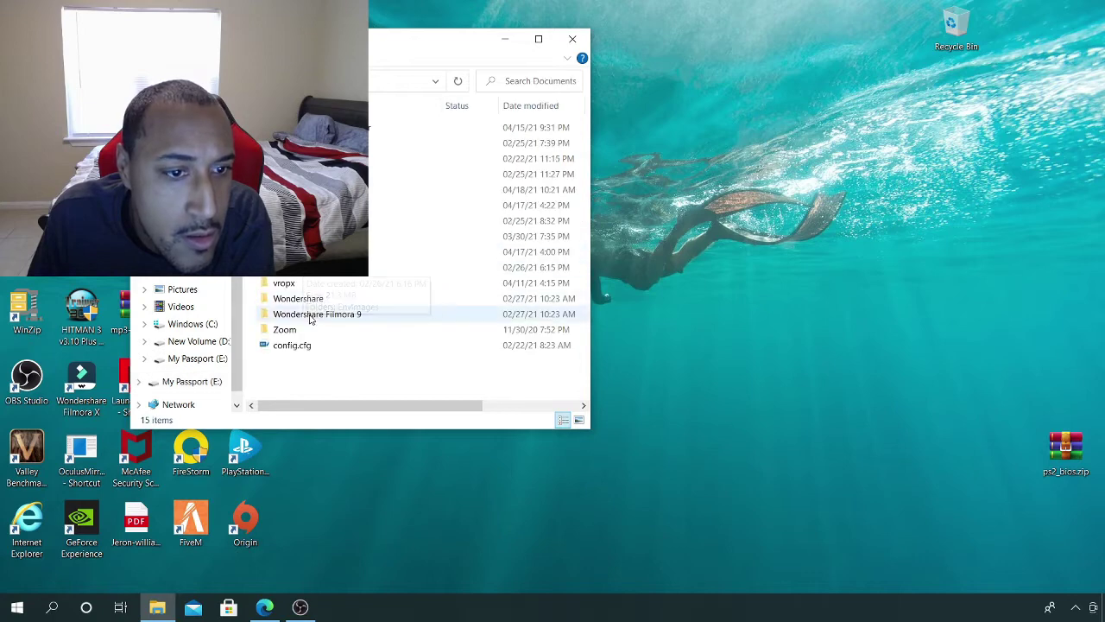
left_click(572, 39)
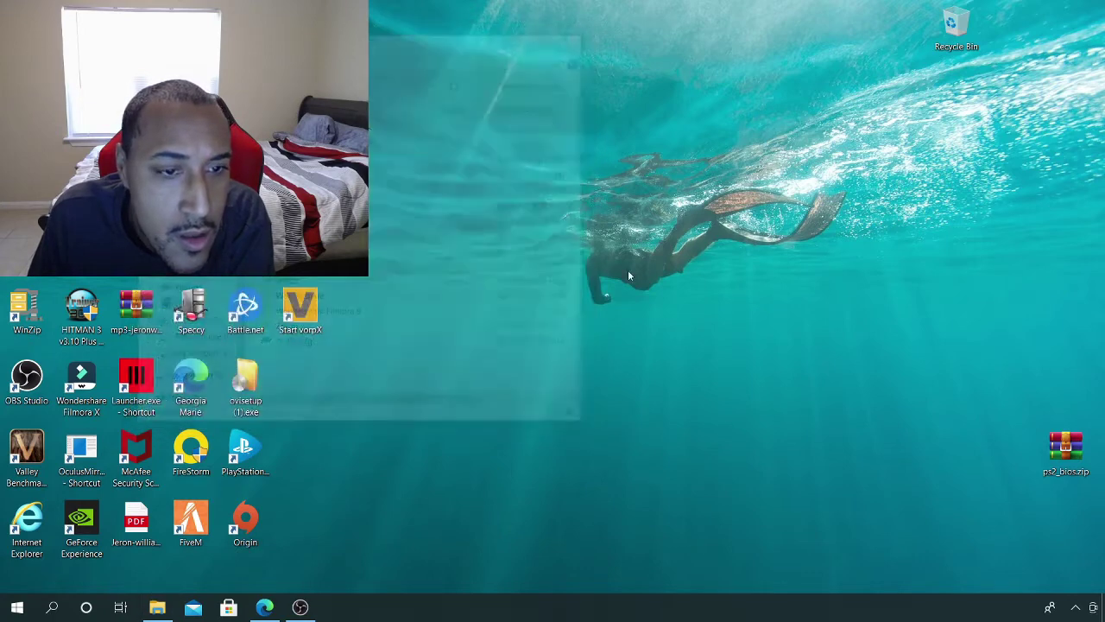
Move ps2_bios.zip to the middle of the desktop and open the bios folder inside Documents\PCSX2
left_click_drag(1066, 451, 628, 237)
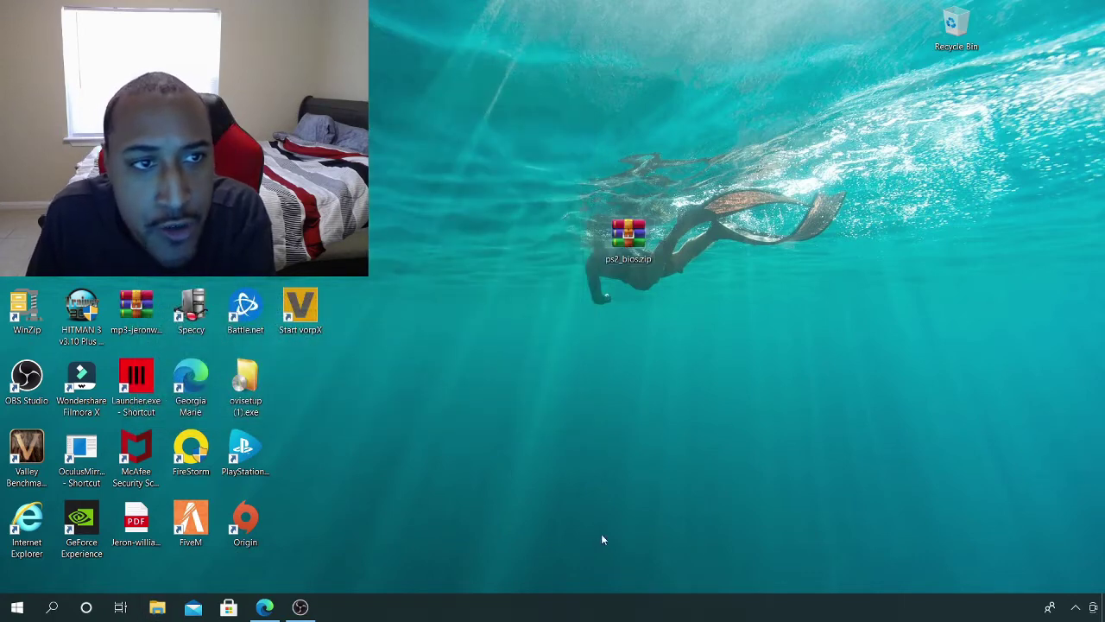
right_click(630, 239)
left_click(542, 246)
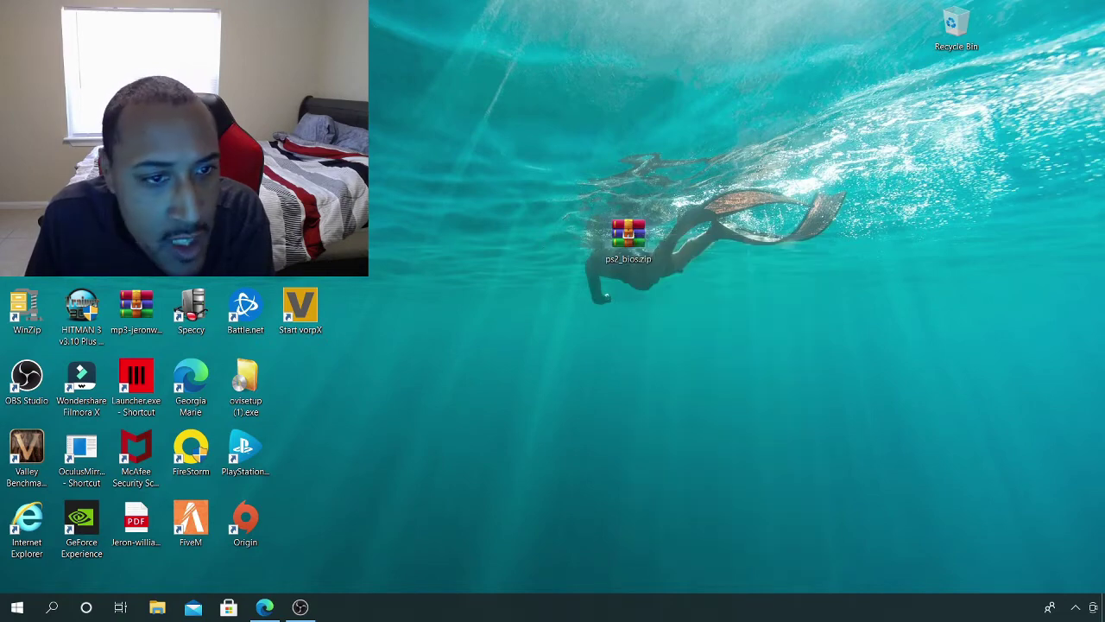
key("super+e")
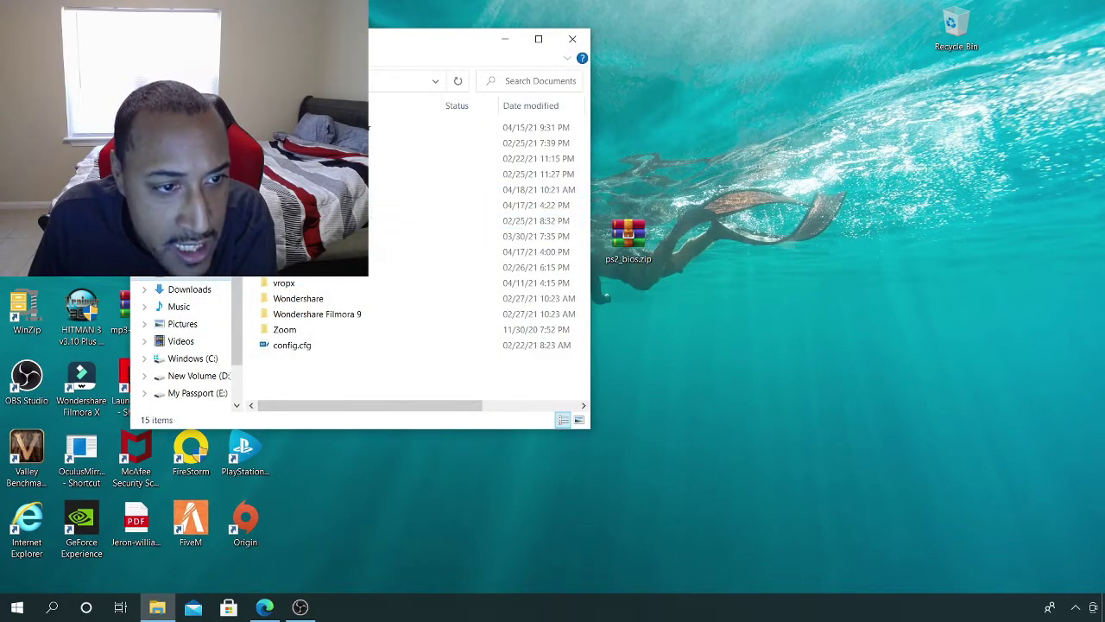
double_click(328, 189)
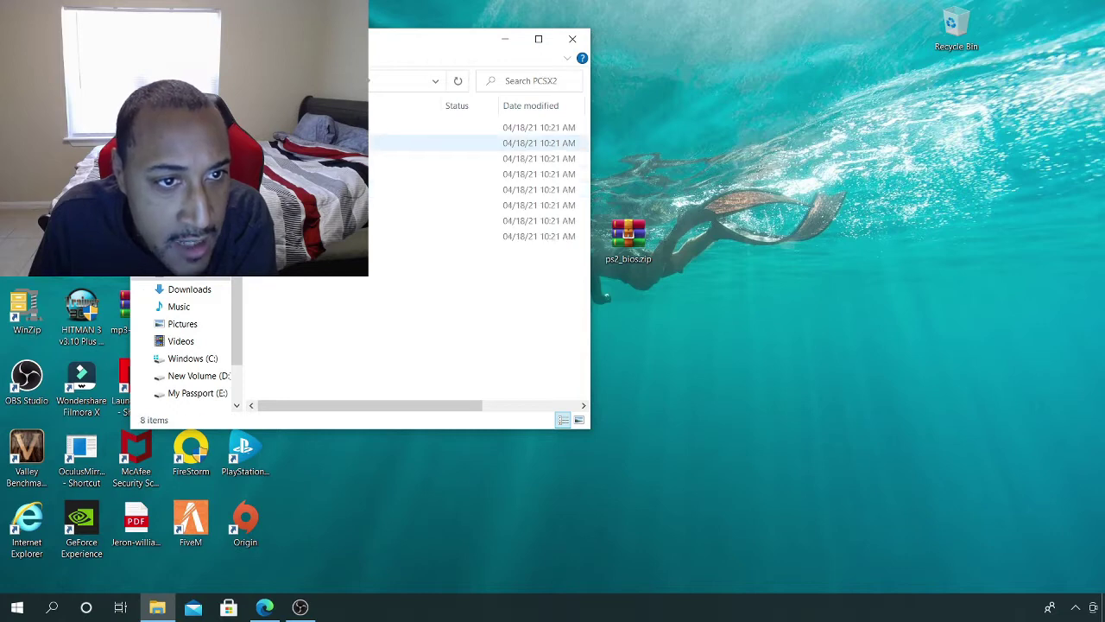
double_click(328, 128)
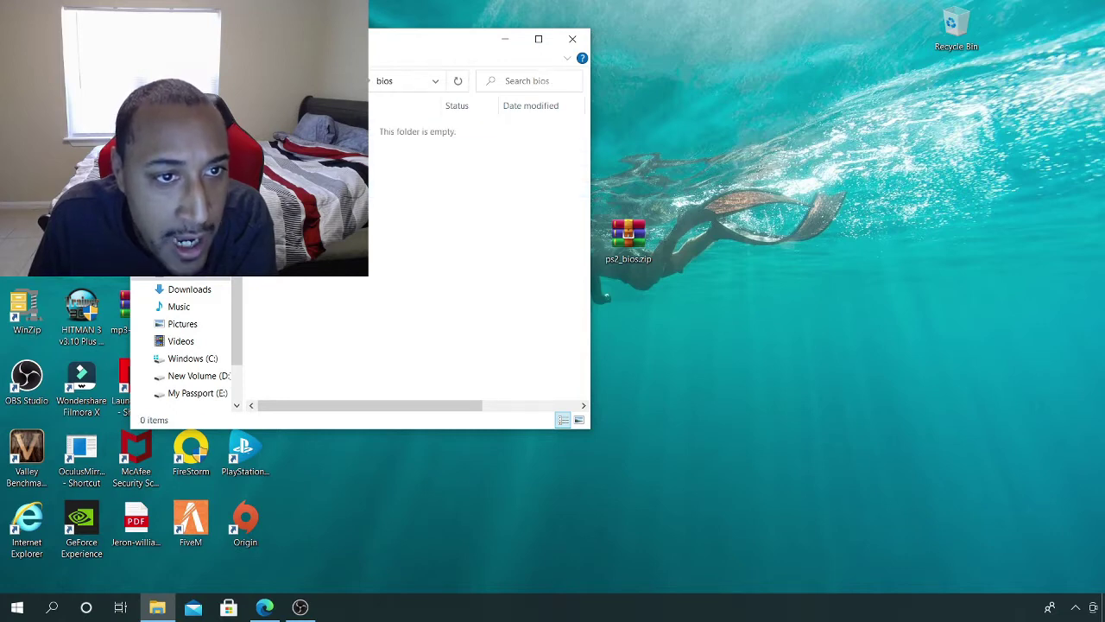
Copy ps2_bios.zip from the desktop into the bios folder and extract its contents there
right_click(628, 238)
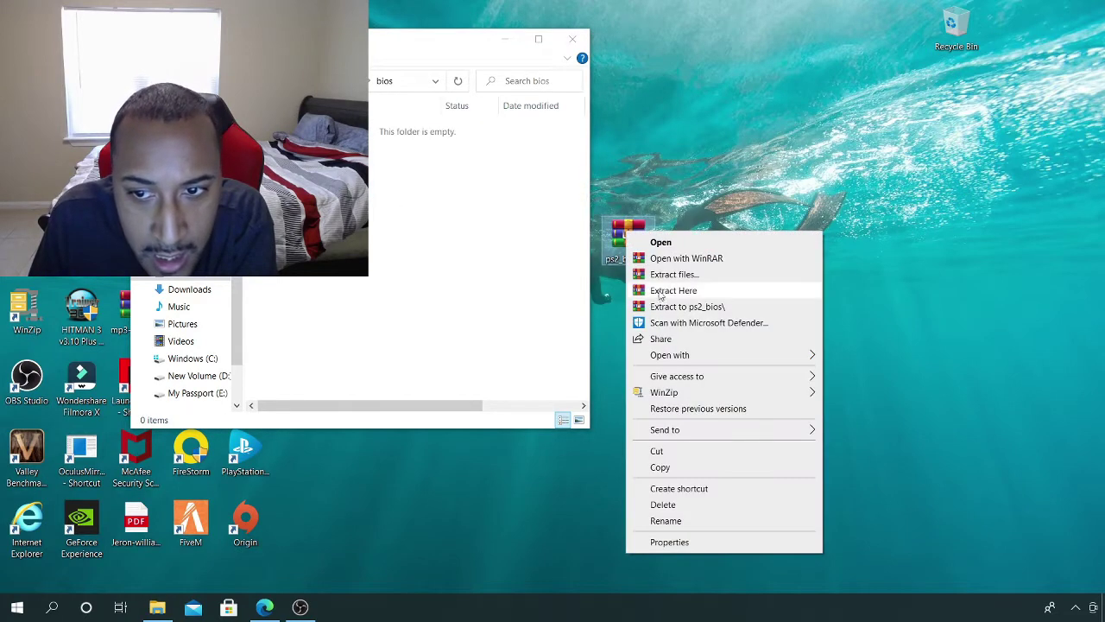
left_click(661, 465)
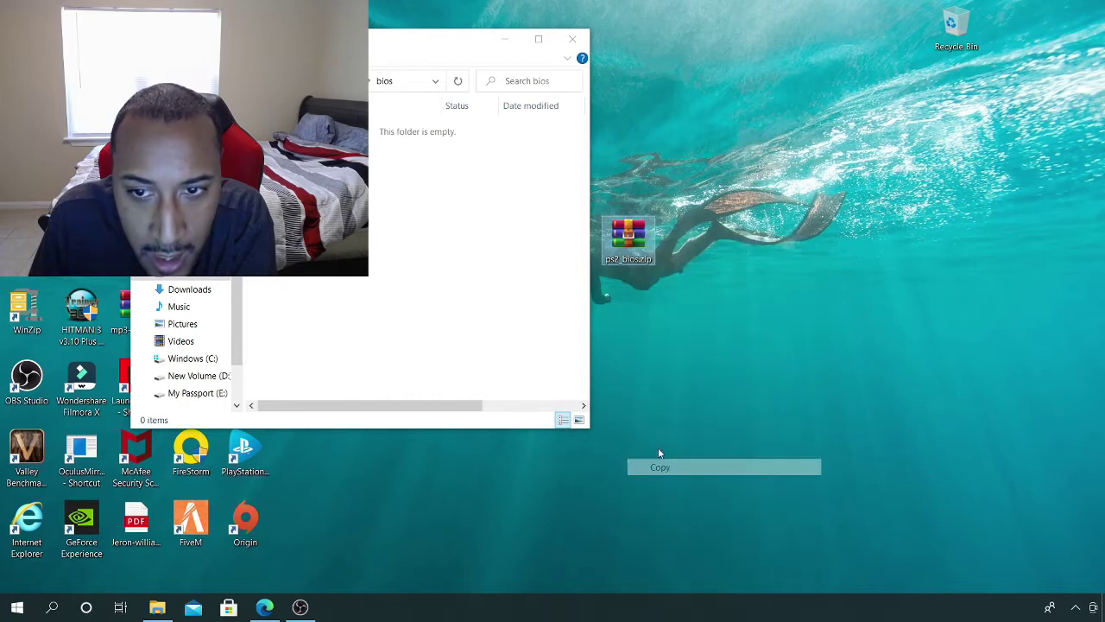
left_click(158, 607)
right_click(312, 131)
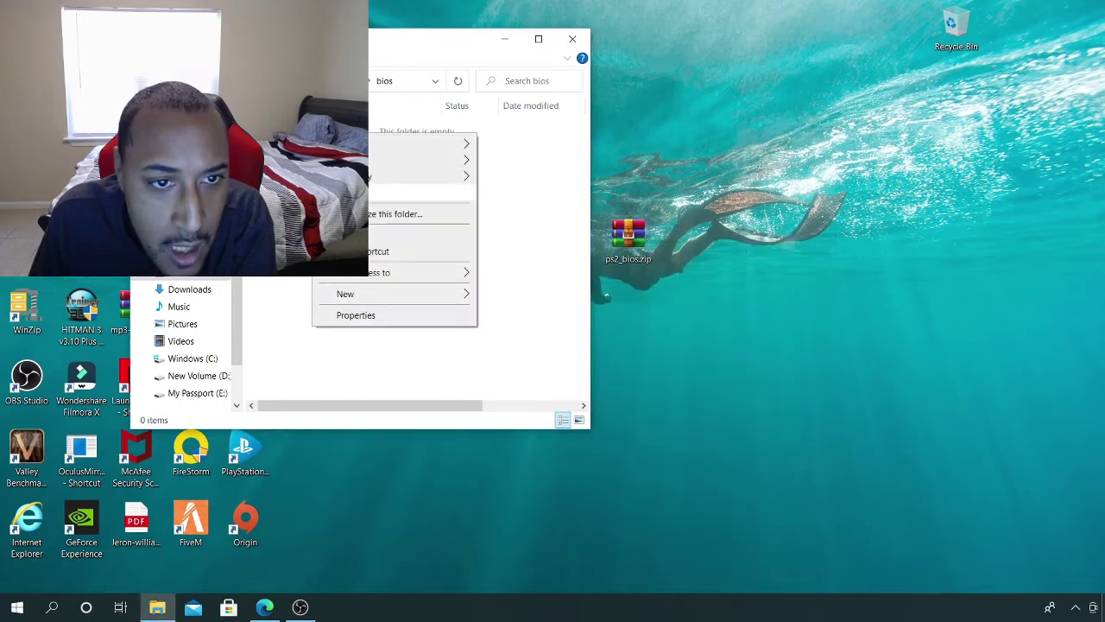
left_click(362, 235)
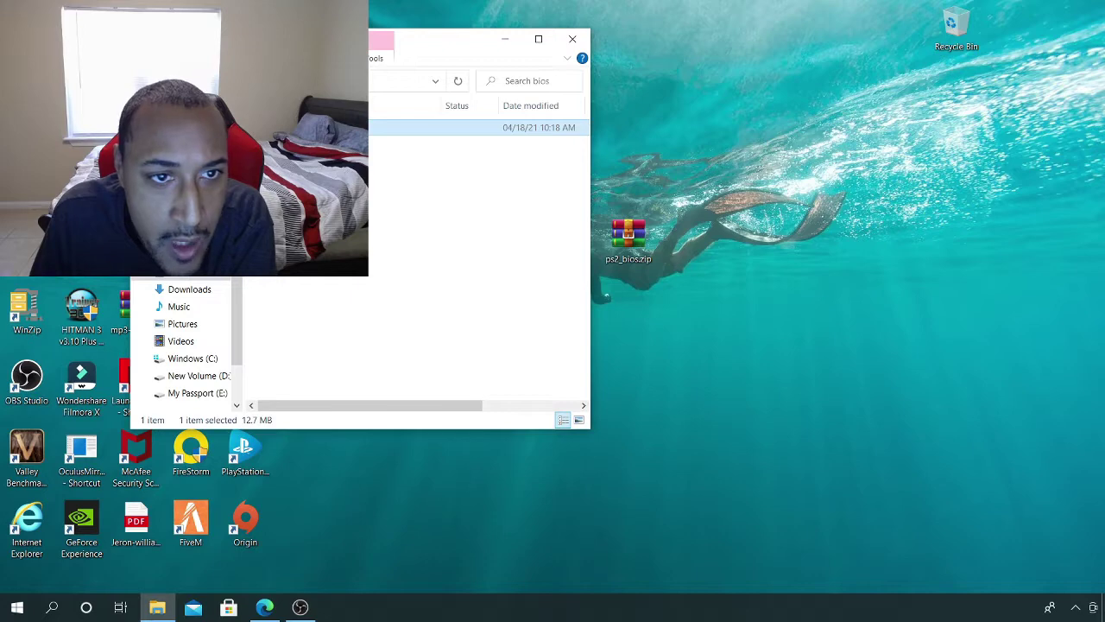
right_click(323, 126)
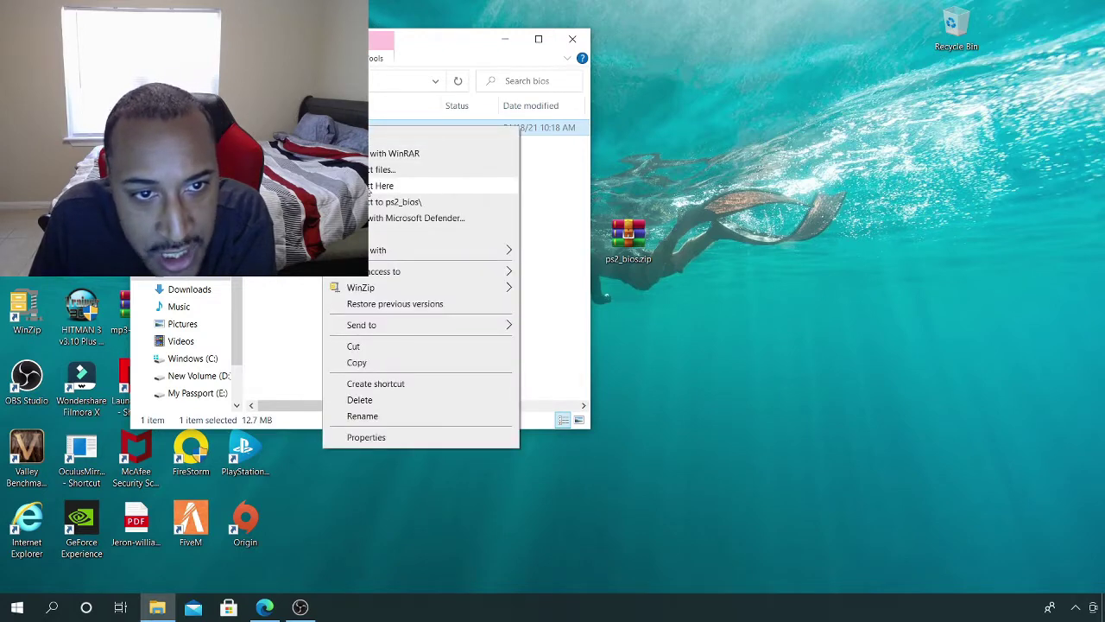
left_click(368, 187)
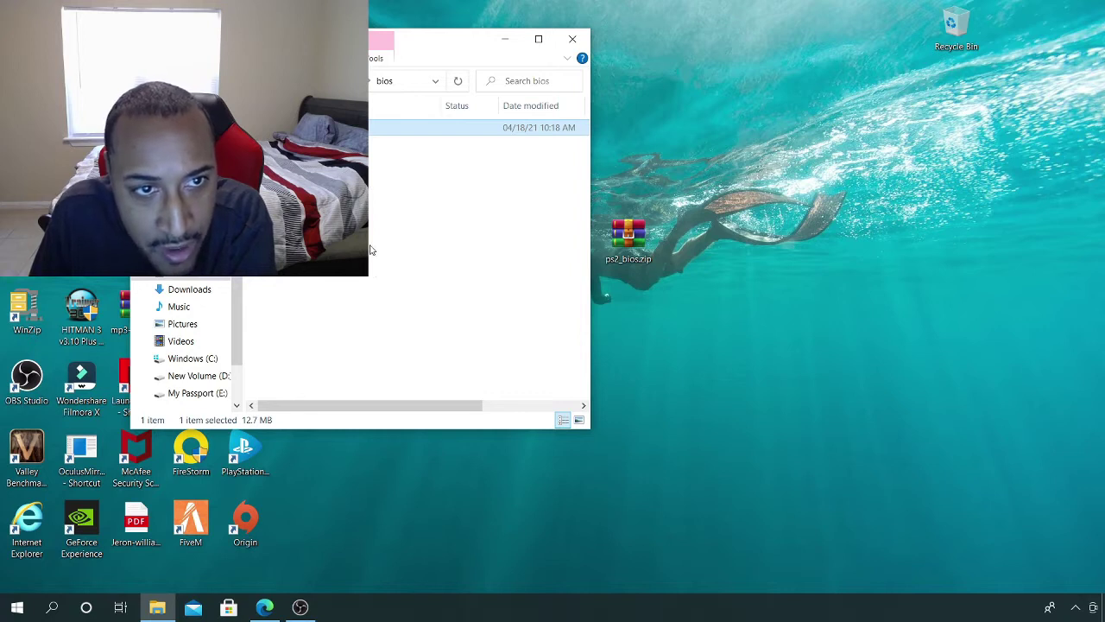
Move the ps2_bios.zip icon out of the way on the desktop and close the bios folder window
left_click_drag(628, 237, 683, 30)
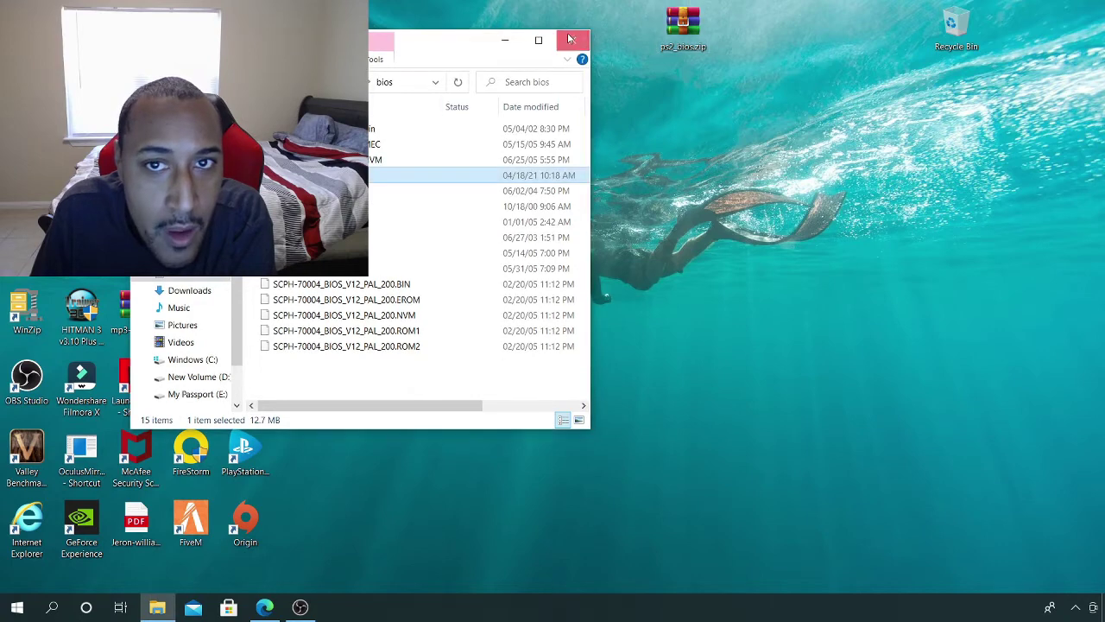
left_click(572, 39)
key("Delete")
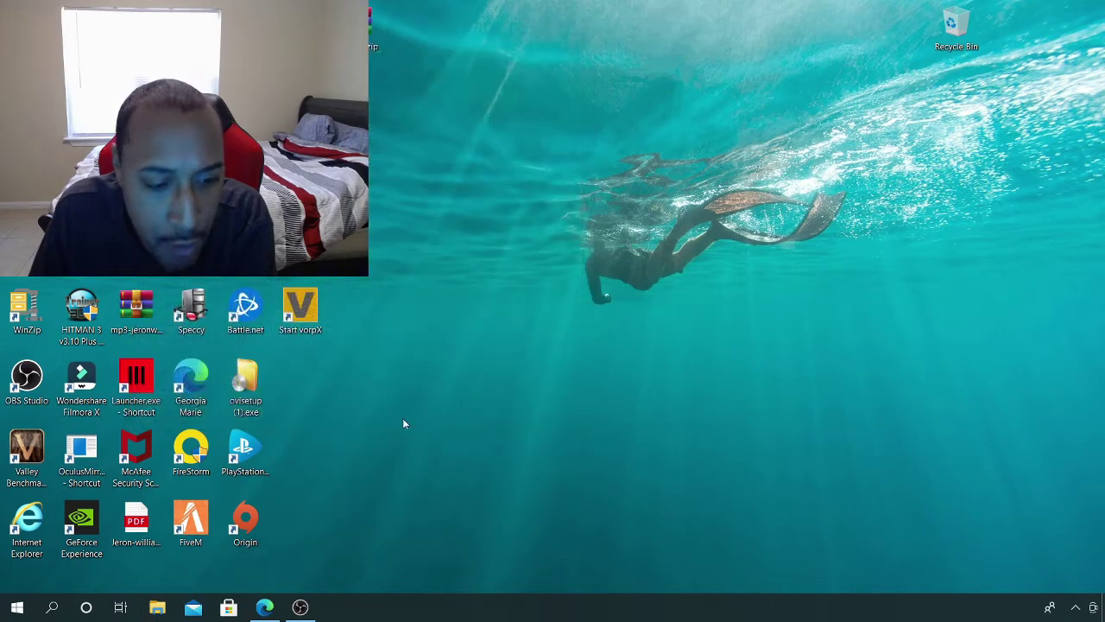
Relaunch PCSX2 from its installation folder on the My Passport (E:) drive and close the file window
left_click(157, 607)
scroll(210, 323, "down", 3)
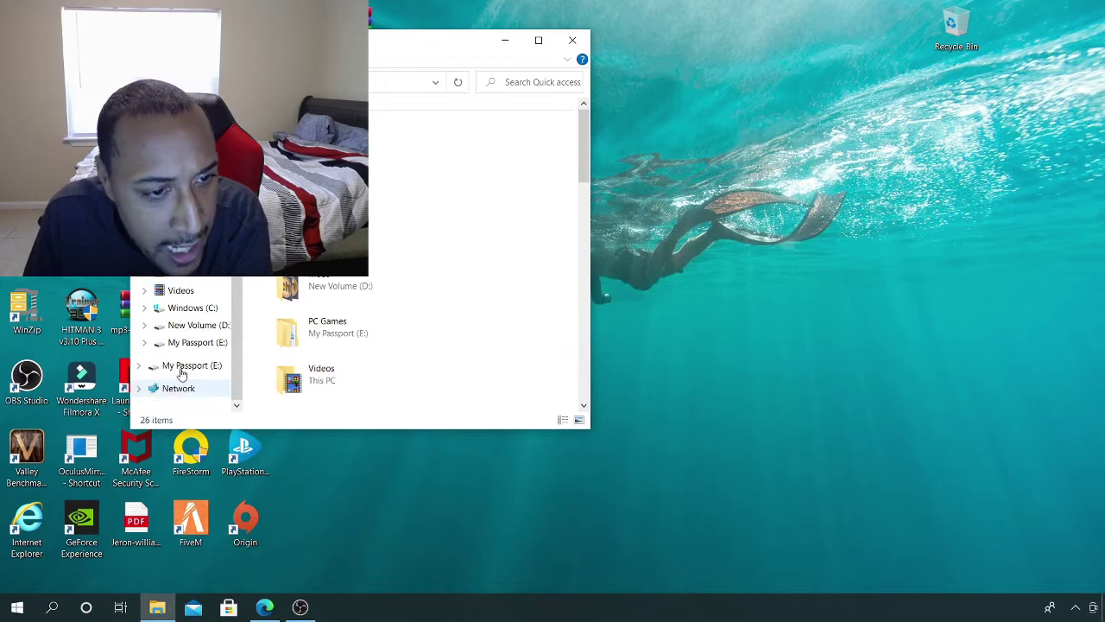
left_click(203, 342)
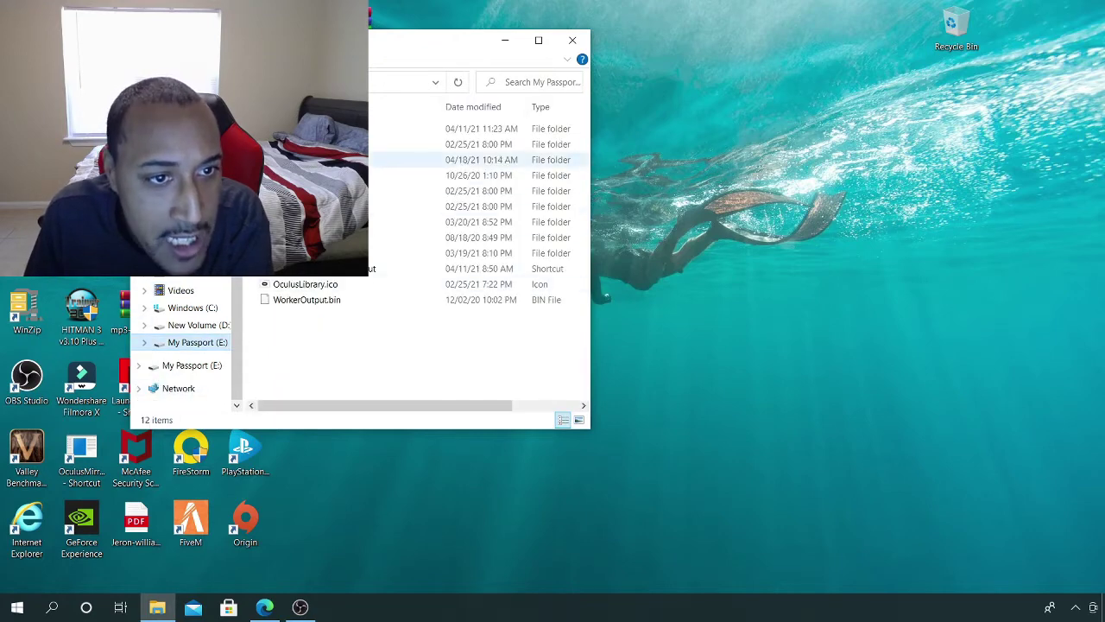
left_click(572, 39)
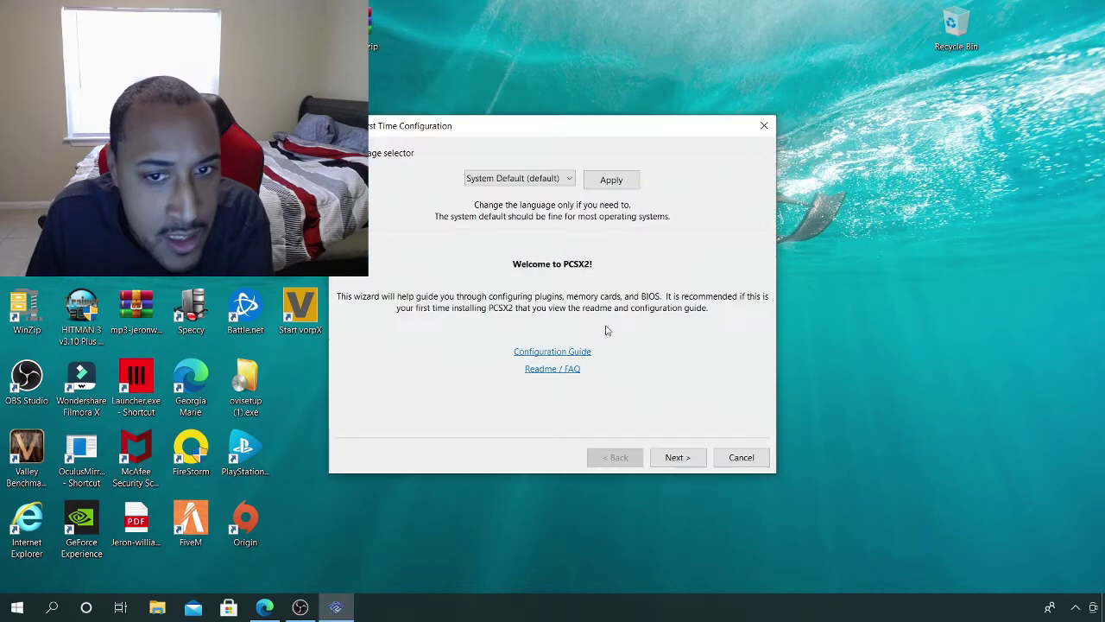
Choose English (U.S.) as the PCSX2 language and continue to the plugins page of the first-time configuration
left_click(569, 180)
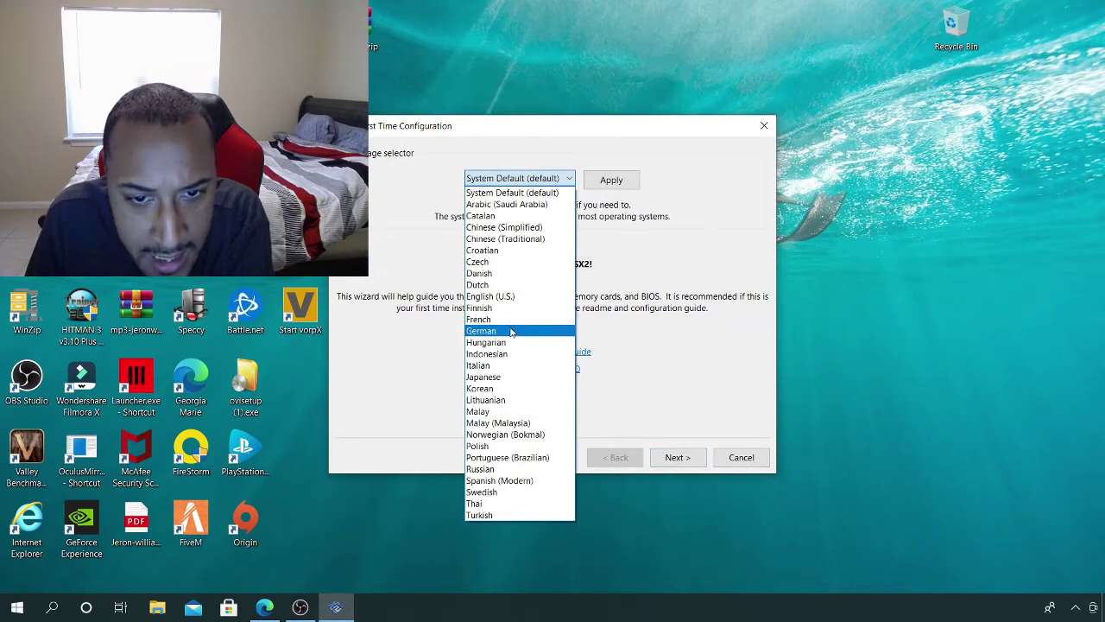
left_click(508, 296)
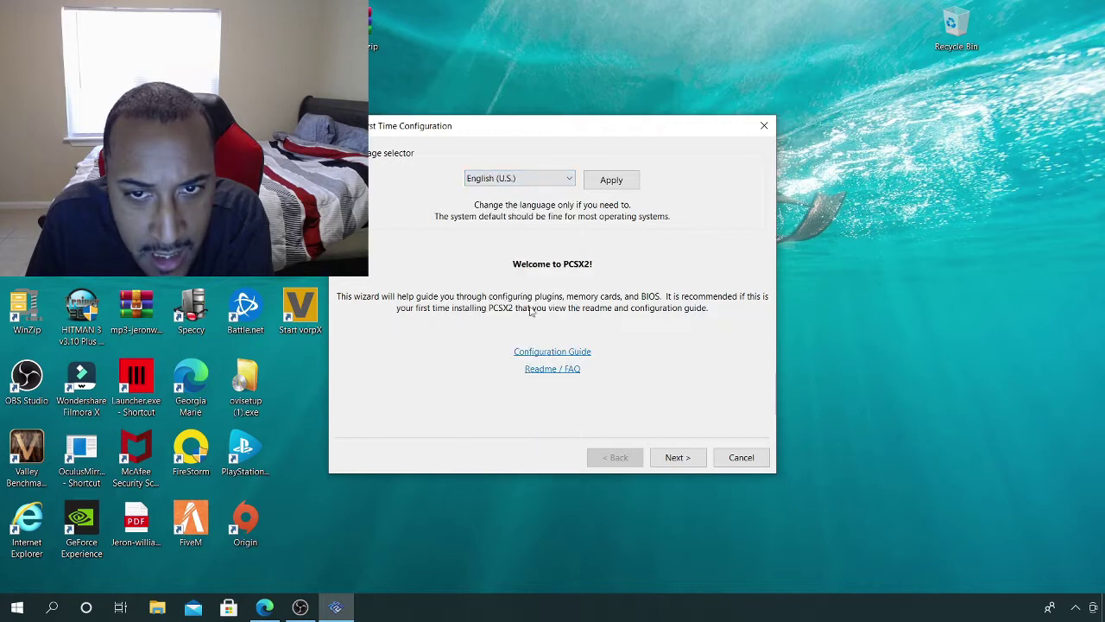
left_click(678, 458)
left_click(534, 343)
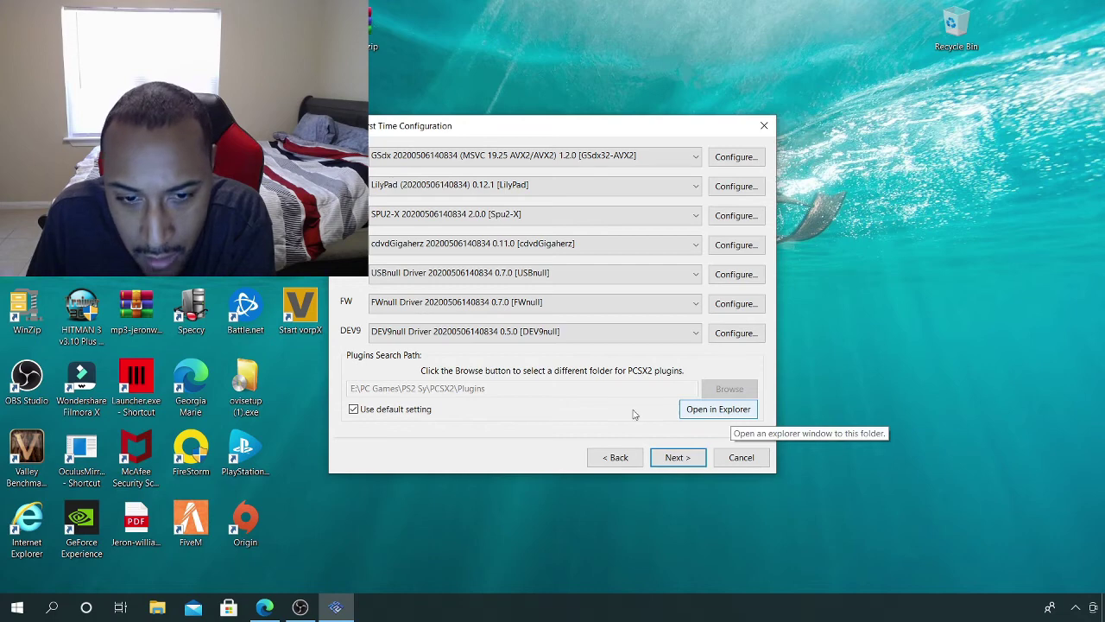
Turn off the default plugins search path and set it to the bios folder inside Documents\PCSX2
left_click(353, 411)
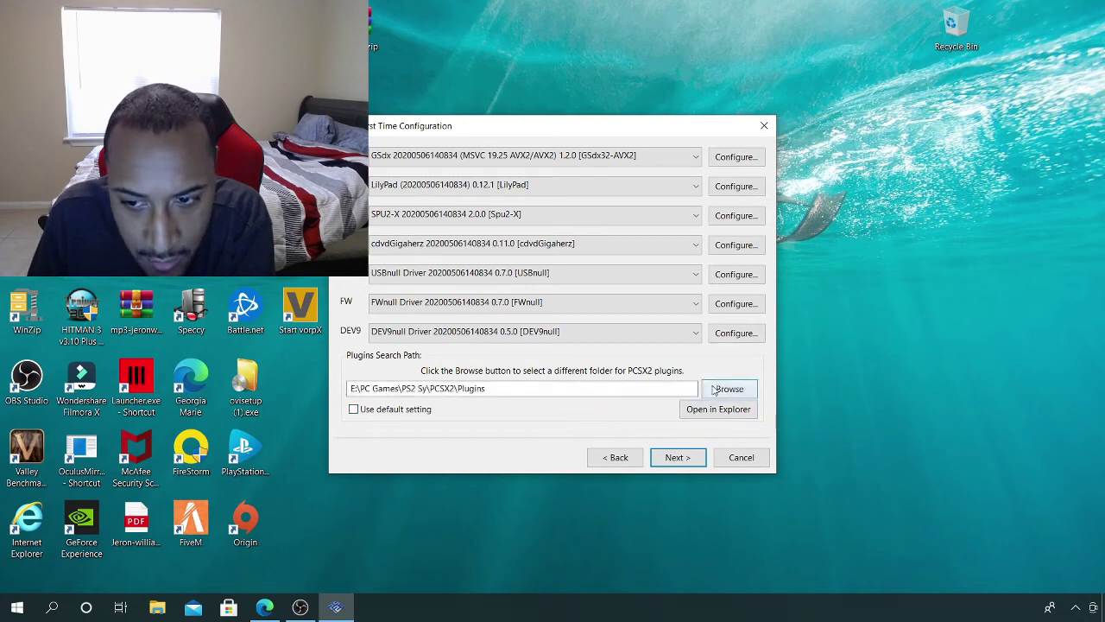
left_click(714, 390)
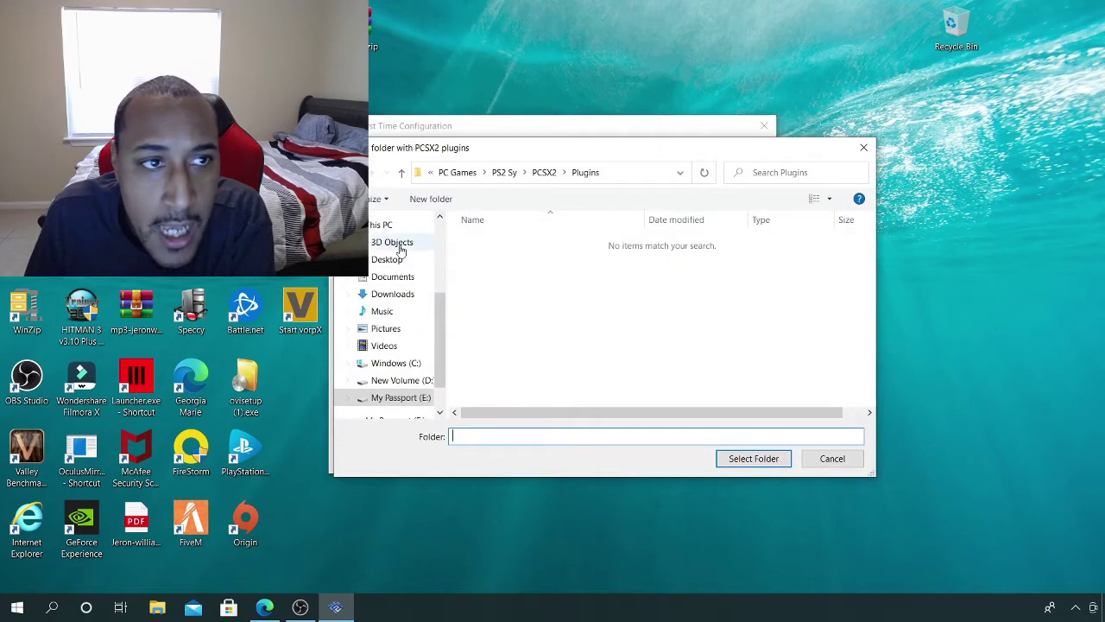
left_click(381, 278)
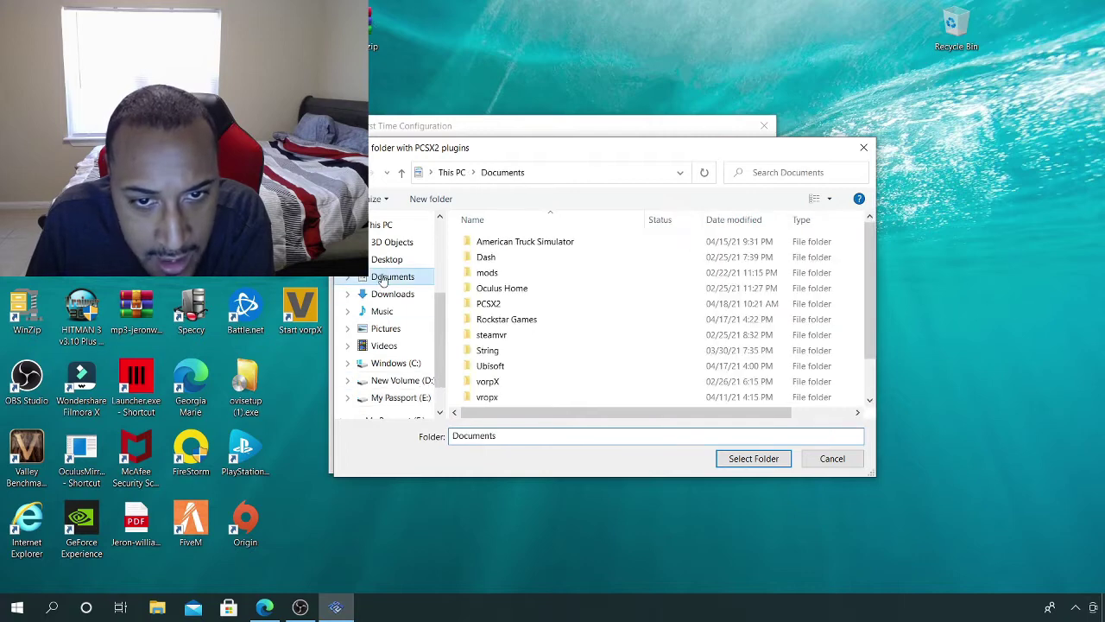
double_click(505, 306)
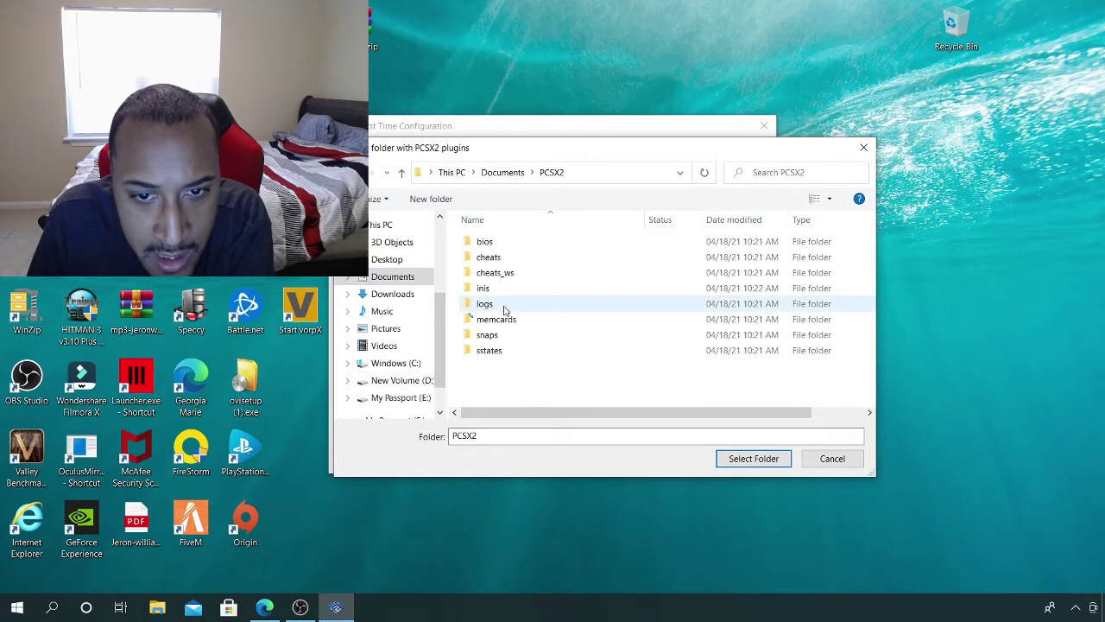
left_click(505, 242)
left_click(758, 460)
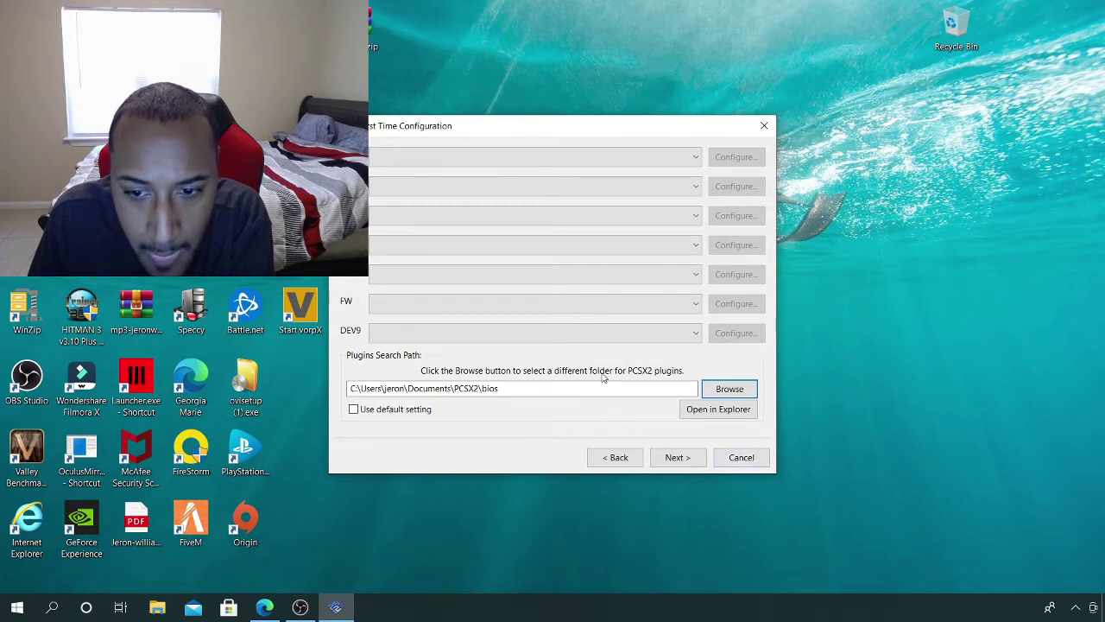
Browse for the plugins folder again, check the contents of Documents\PCSX2\bios, and leave without selecting a folder
left_click(730, 390)
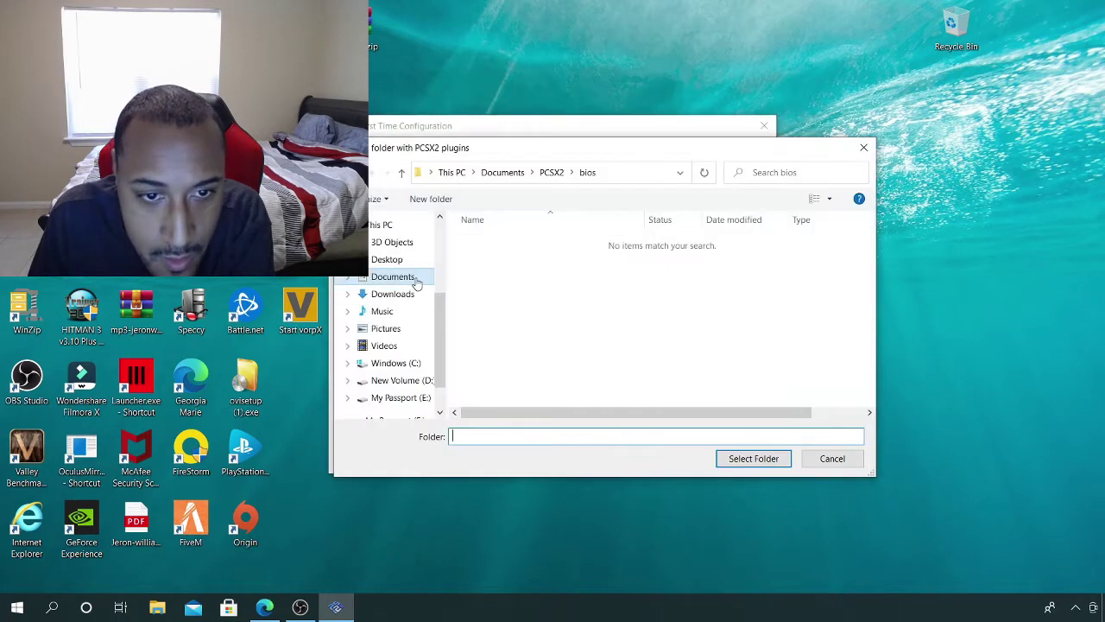
left_click(392, 276)
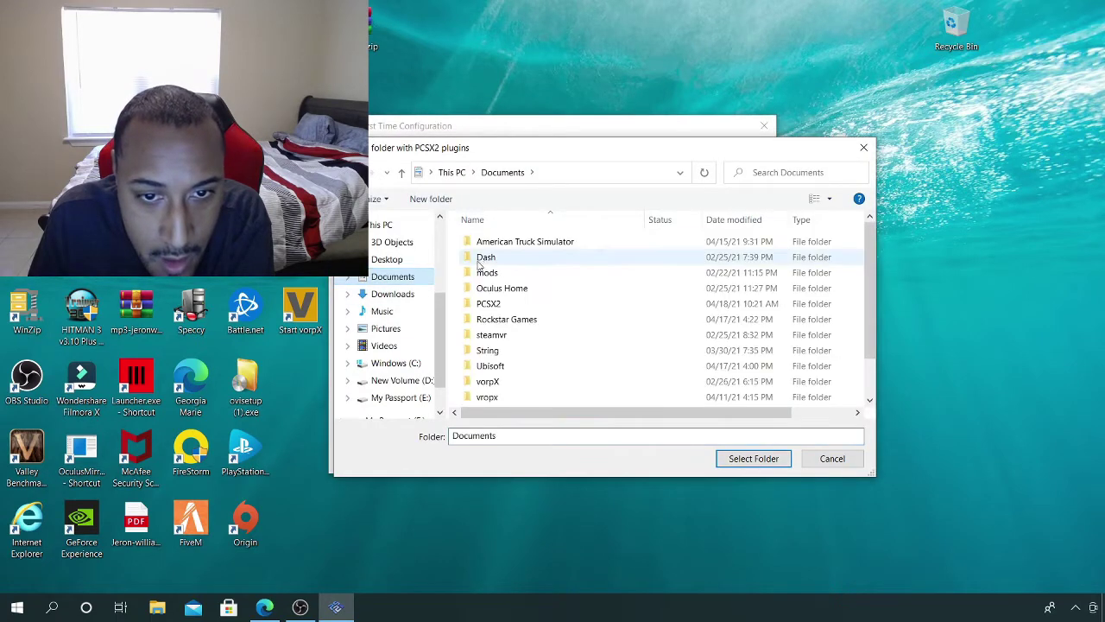
double_click(522, 306)
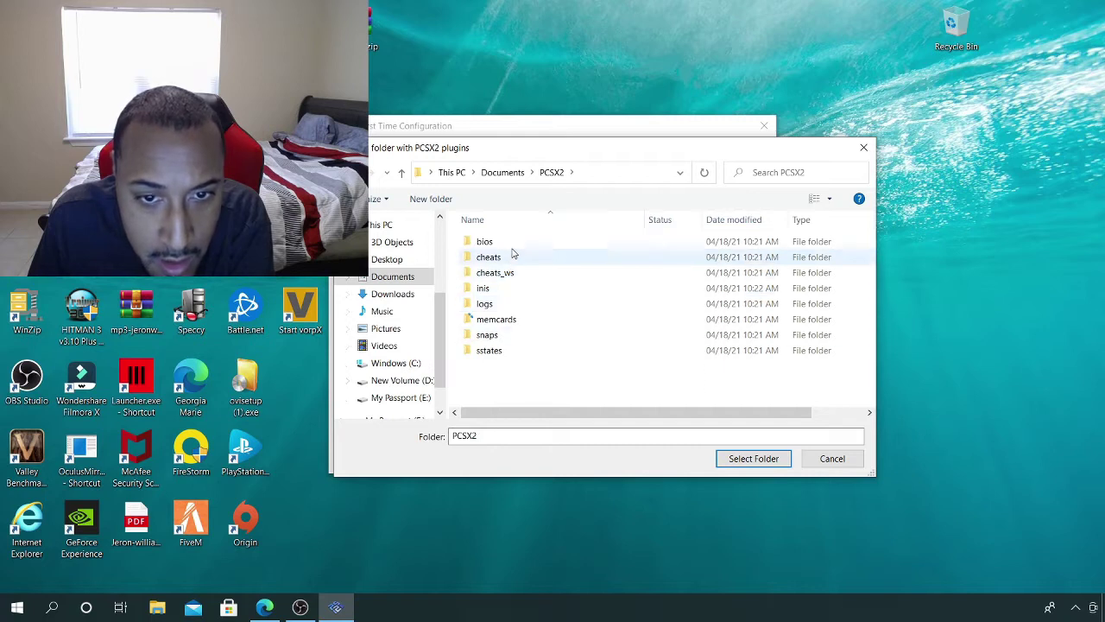
double_click(507, 243)
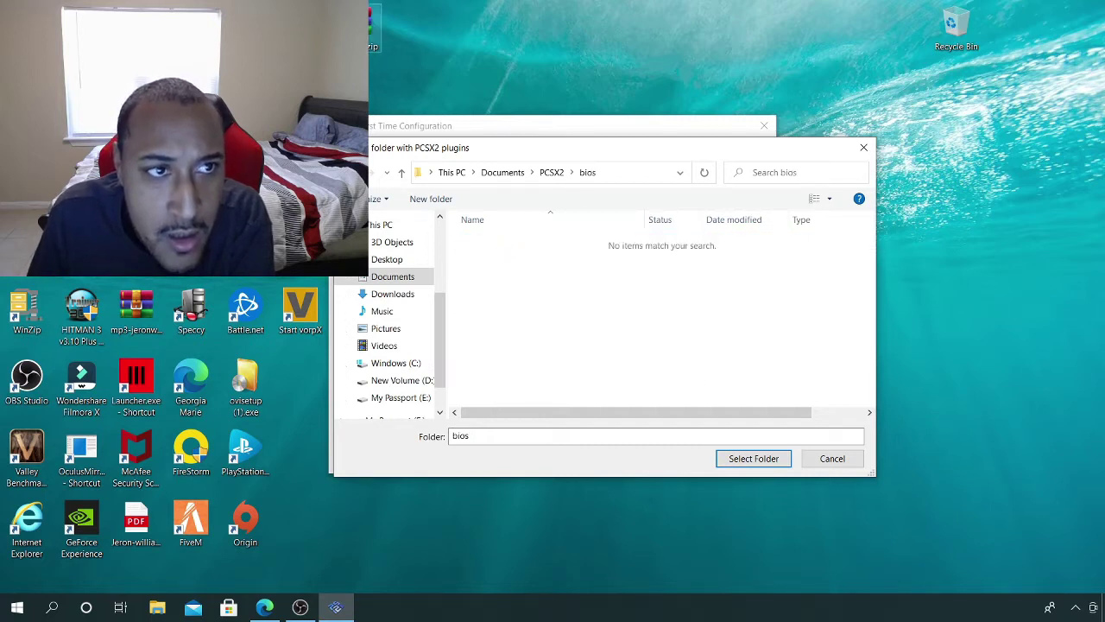
left_click(861, 150)
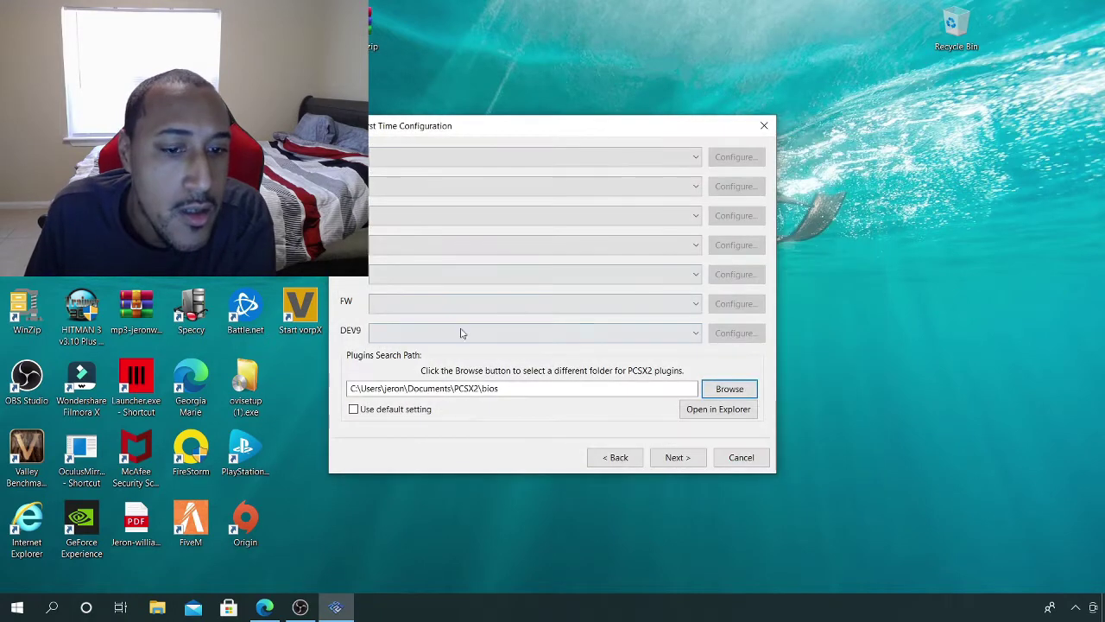
Close the first-time configuration wizard and open E:\PC Games\PS2 Sy\PCSX2 in File Explorer
left_click(157, 607)
scroll(198, 382, "down", 1)
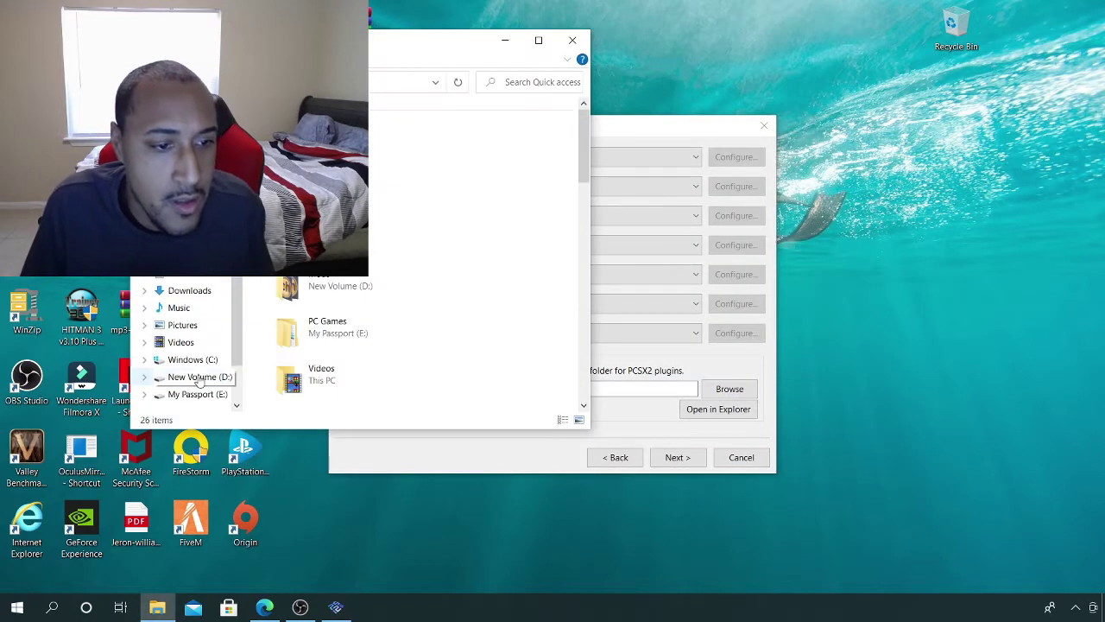
left_click(763, 125)
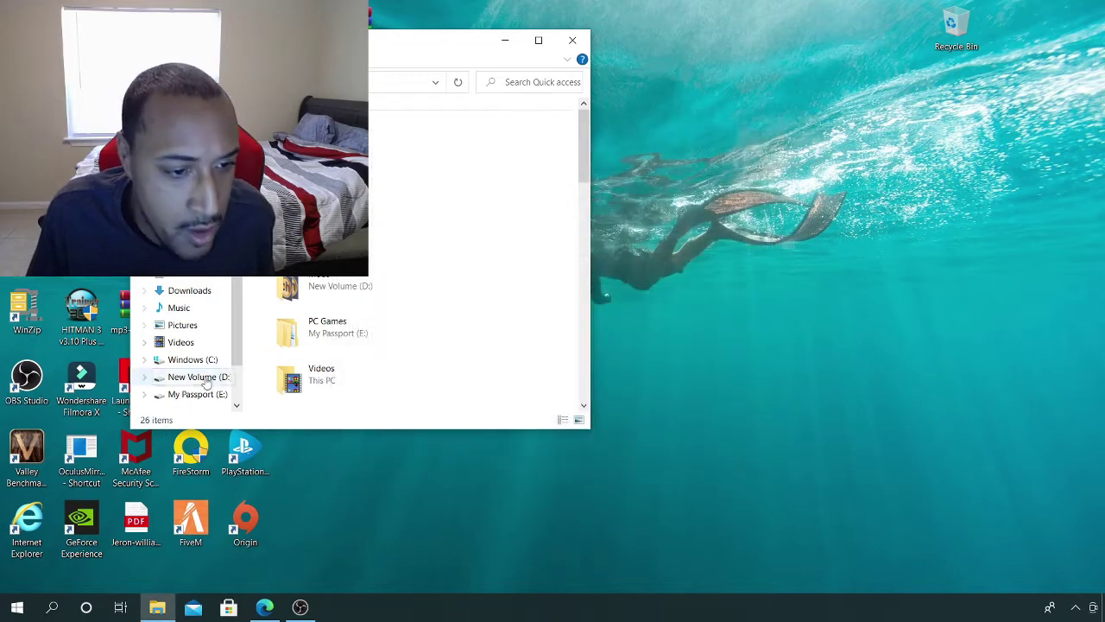
left_click(209, 395)
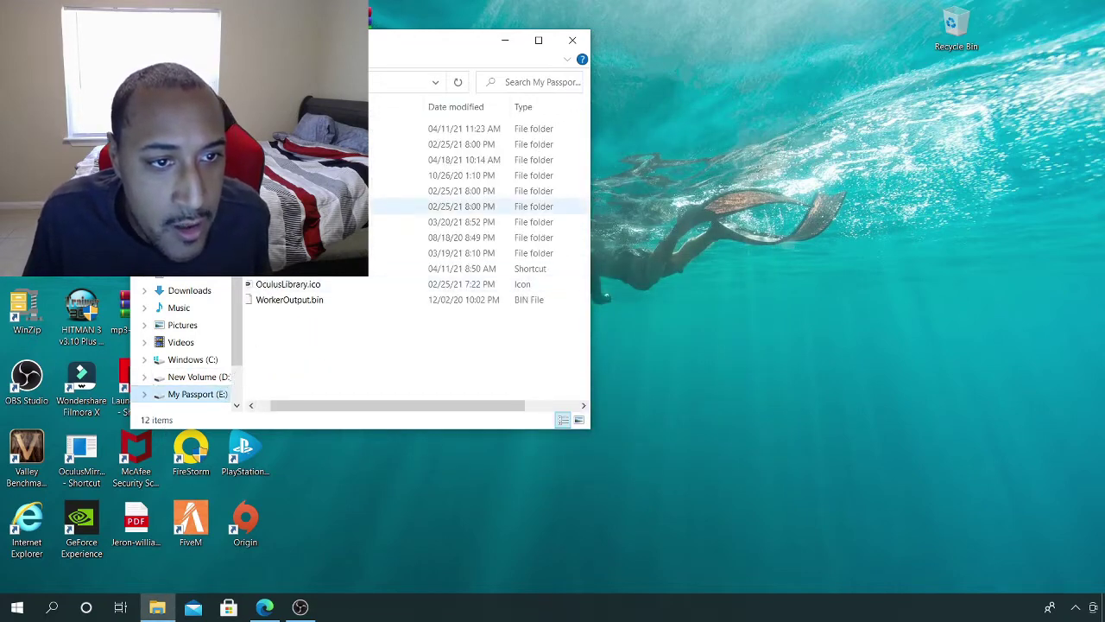
double_click(328, 160)
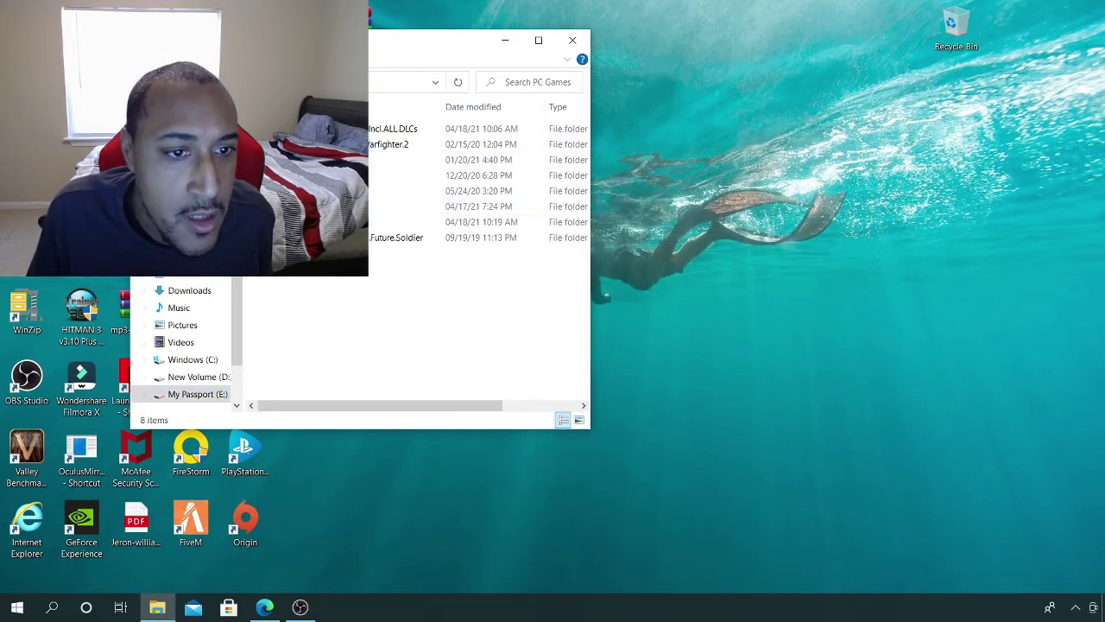
double_click(328, 222)
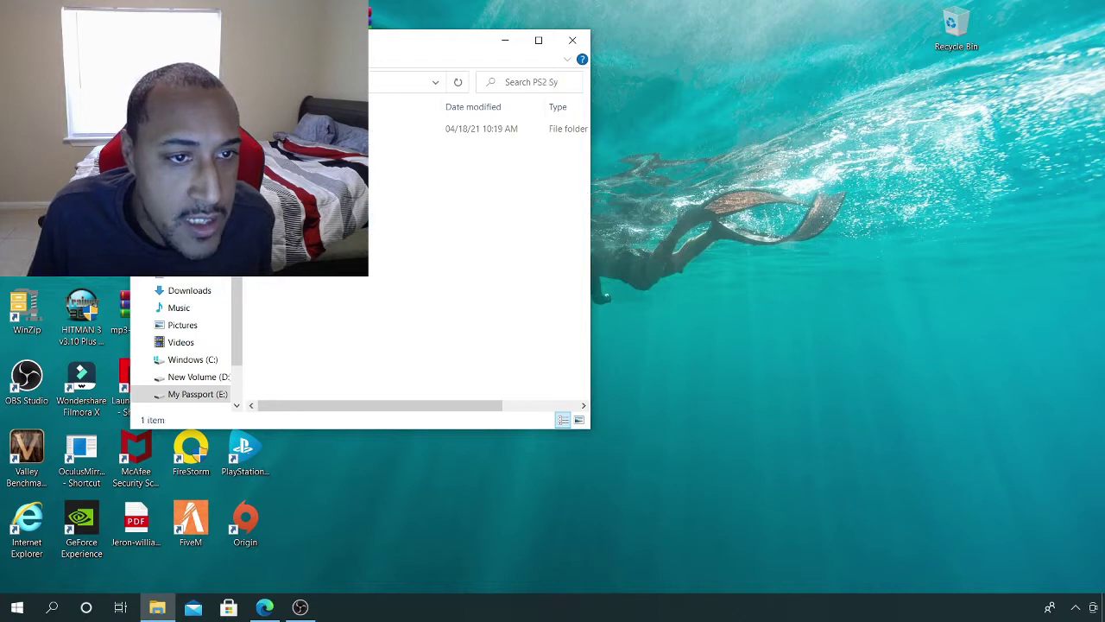
double_click(328, 128)
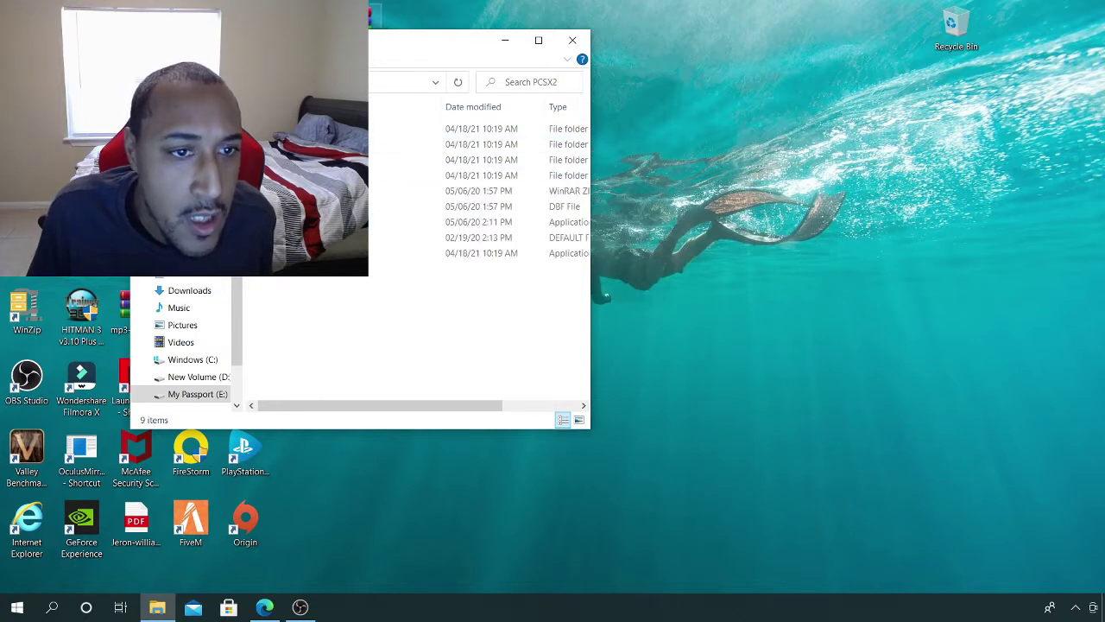
Move ps2_bios.zip to open desktop space, then create and open a folder named biso in the PCSX2 installation folder
left_click_drag(328, 191, 715, 259)
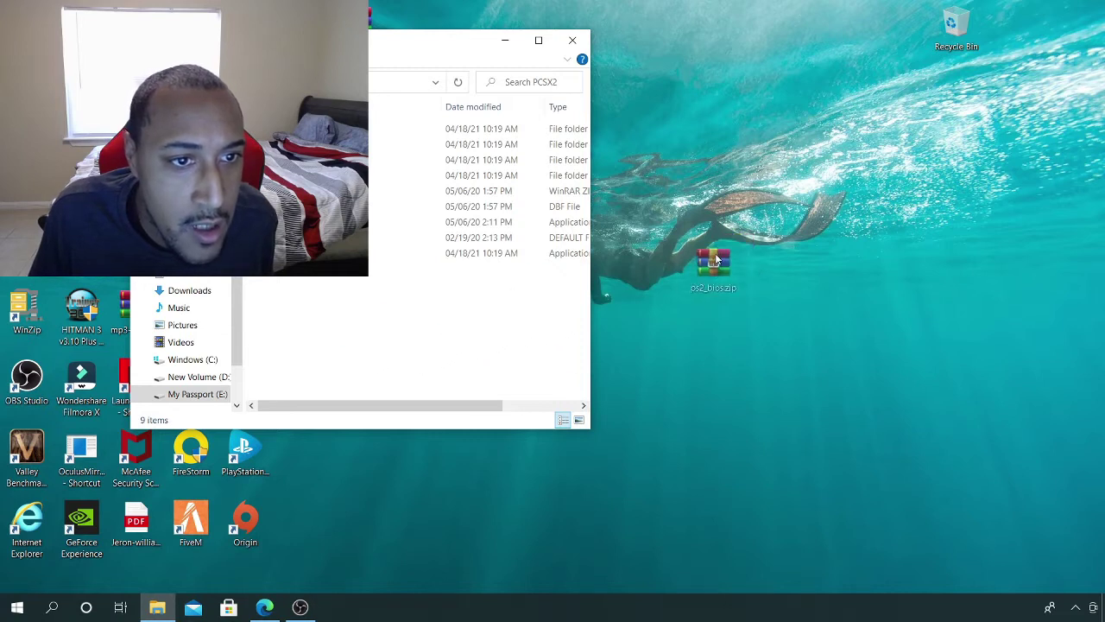
double_click(328, 175)
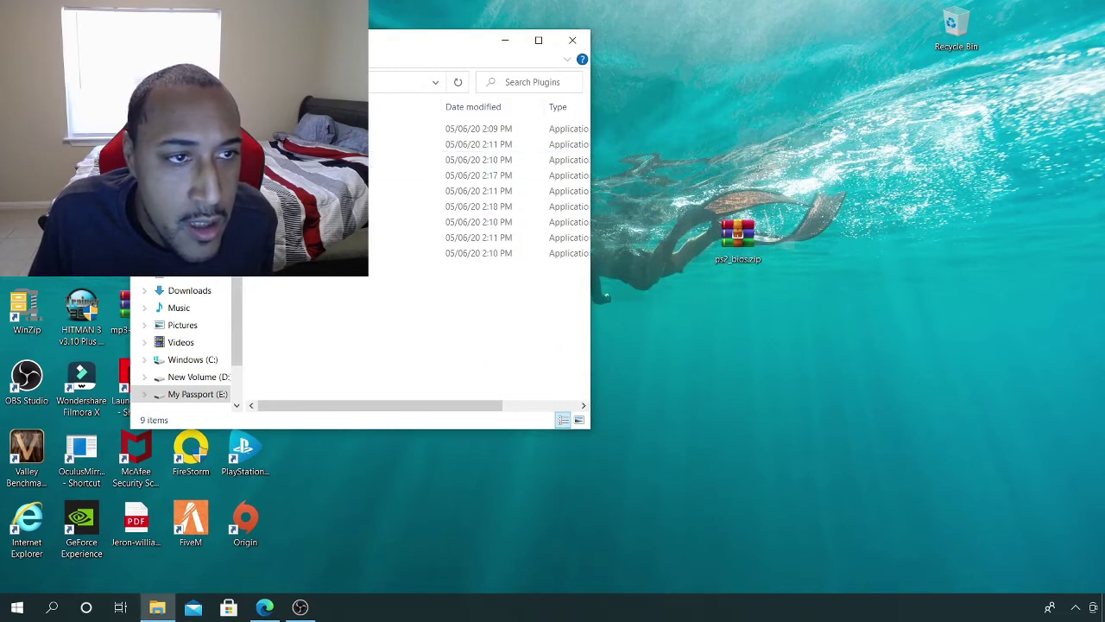
key("alt+Left")
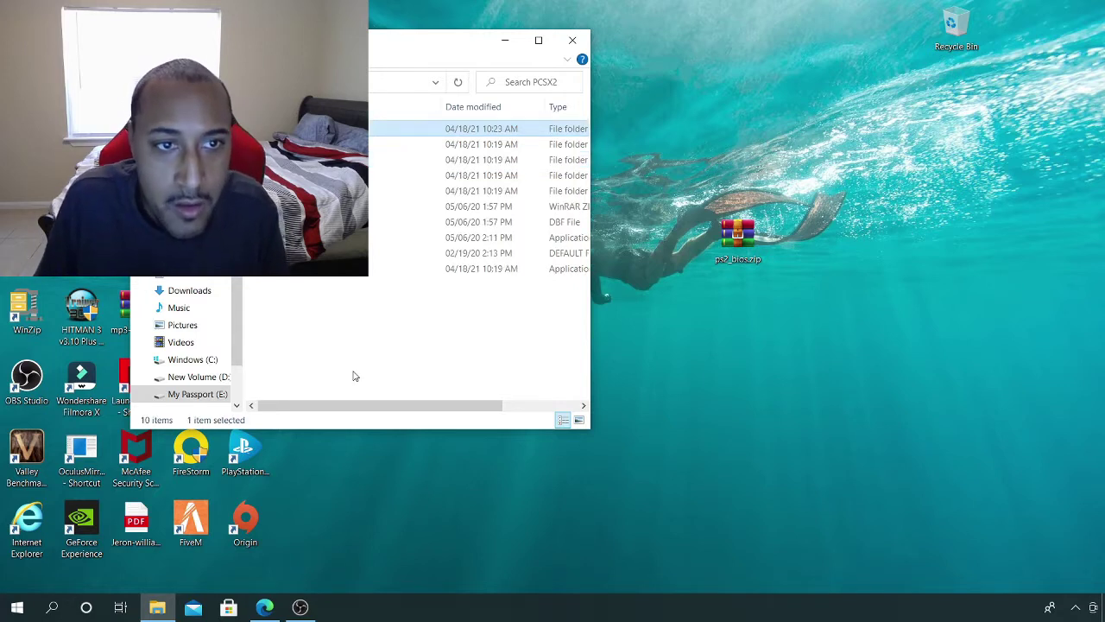
double_click(386, 133)
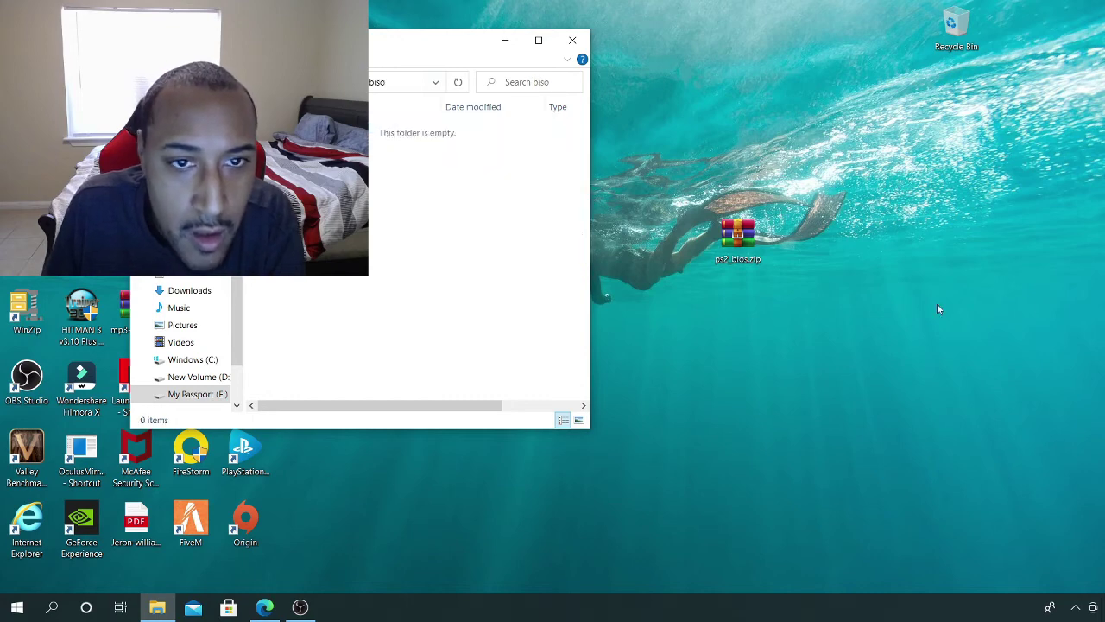
Copy ps2_bios.zip into the biso folder, extract its contents there, and move the desktop zip icon out of the way
left_click_drag(766, 244, 402, 190)
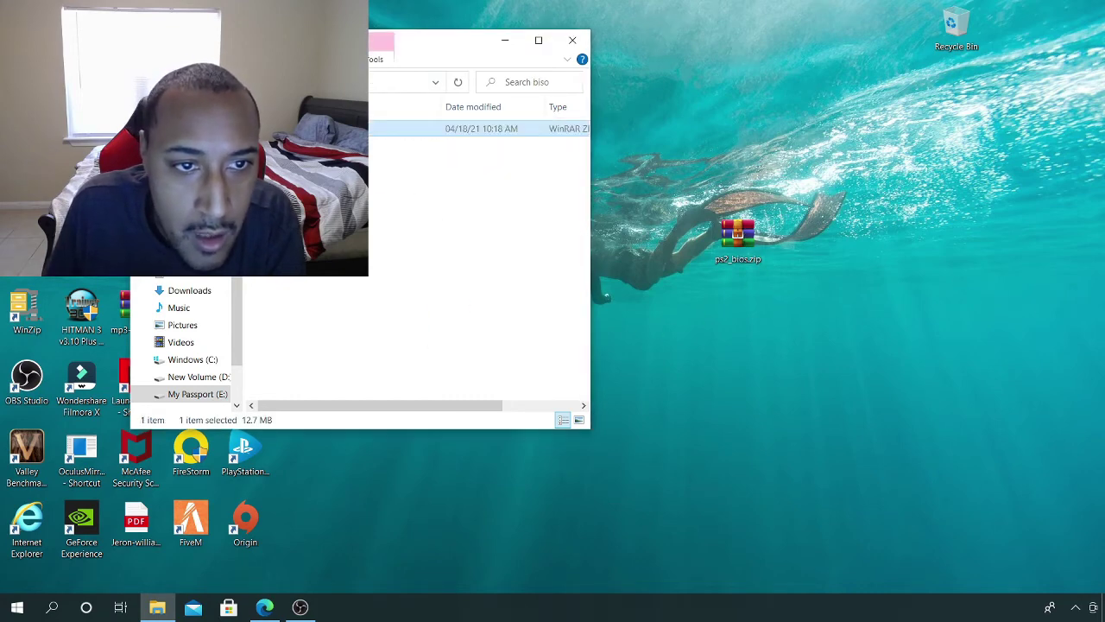
right_click(335, 129)
left_click(414, 195)
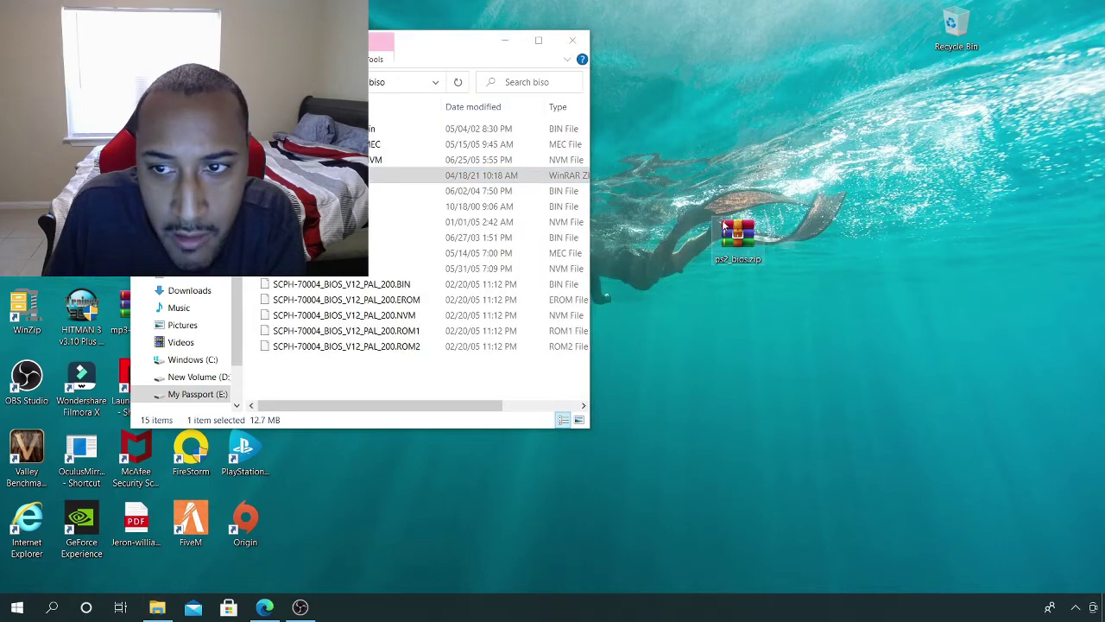
left_click_drag(736, 235, 682, 25)
Check the extracted BIOS files in Documents\PCSX2\bios and return to the Documents folder
scroll(186, 346, "up", 1)
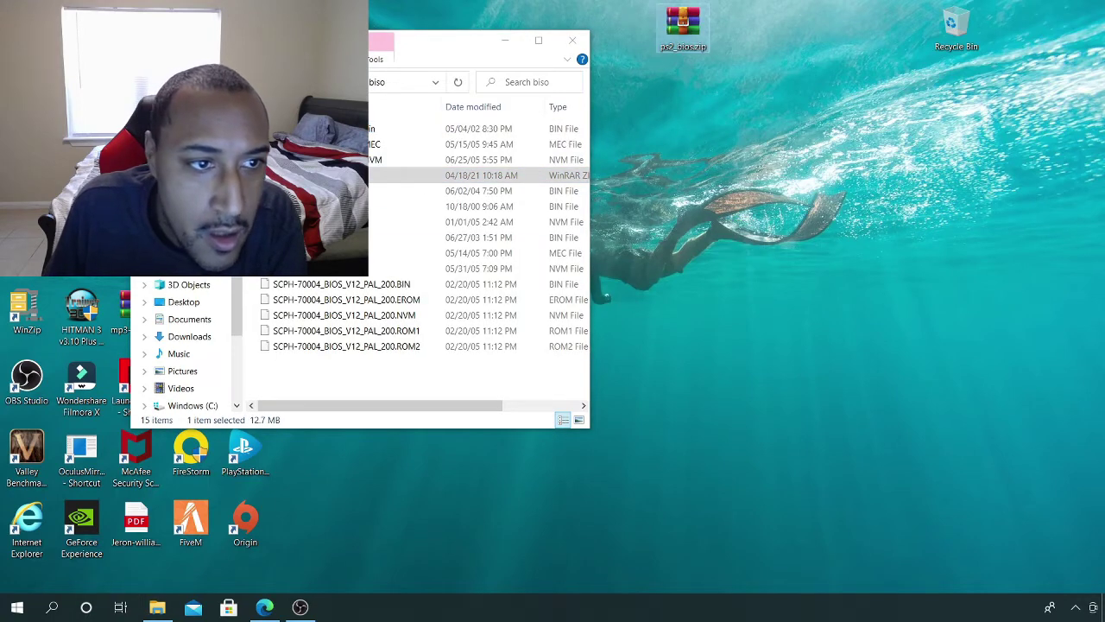
left_click(189, 319)
double_click(328, 191)
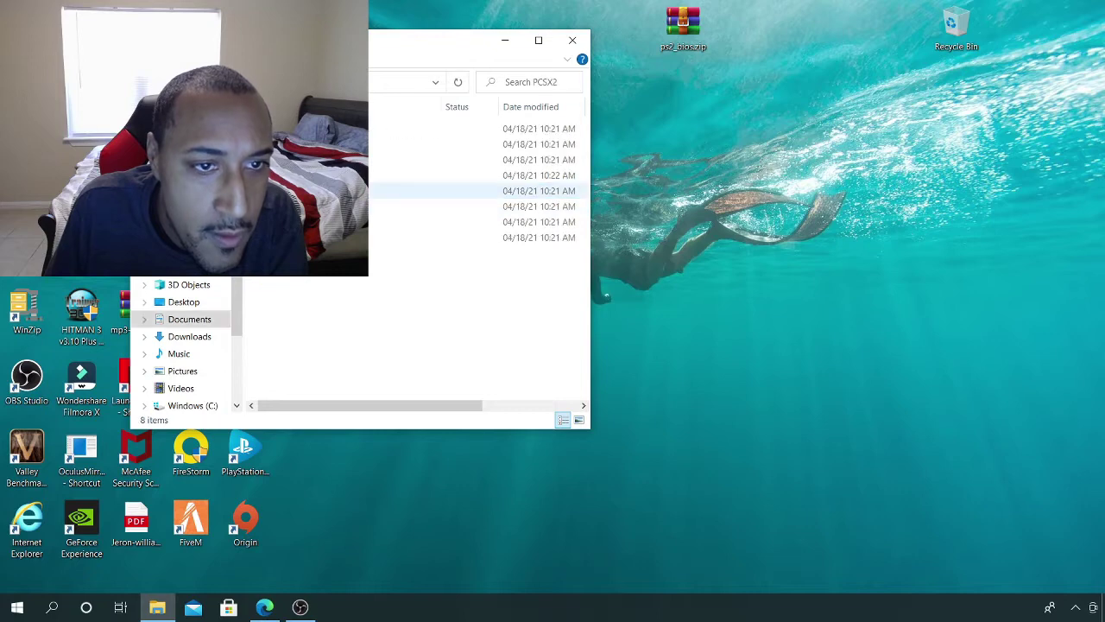
double_click(328, 129)
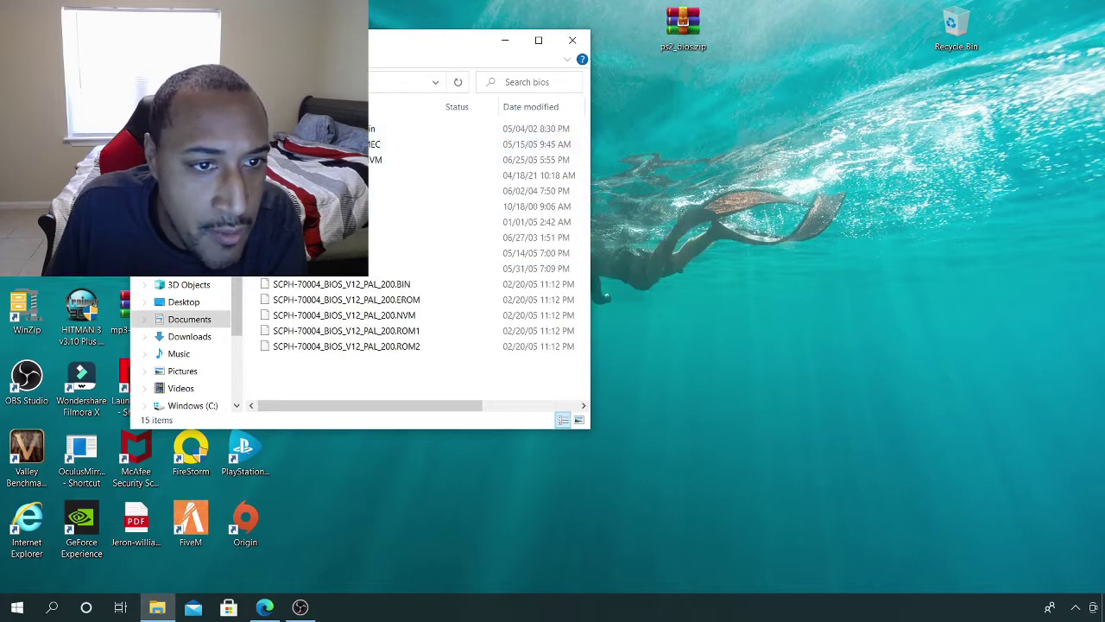
key("alt+Up")
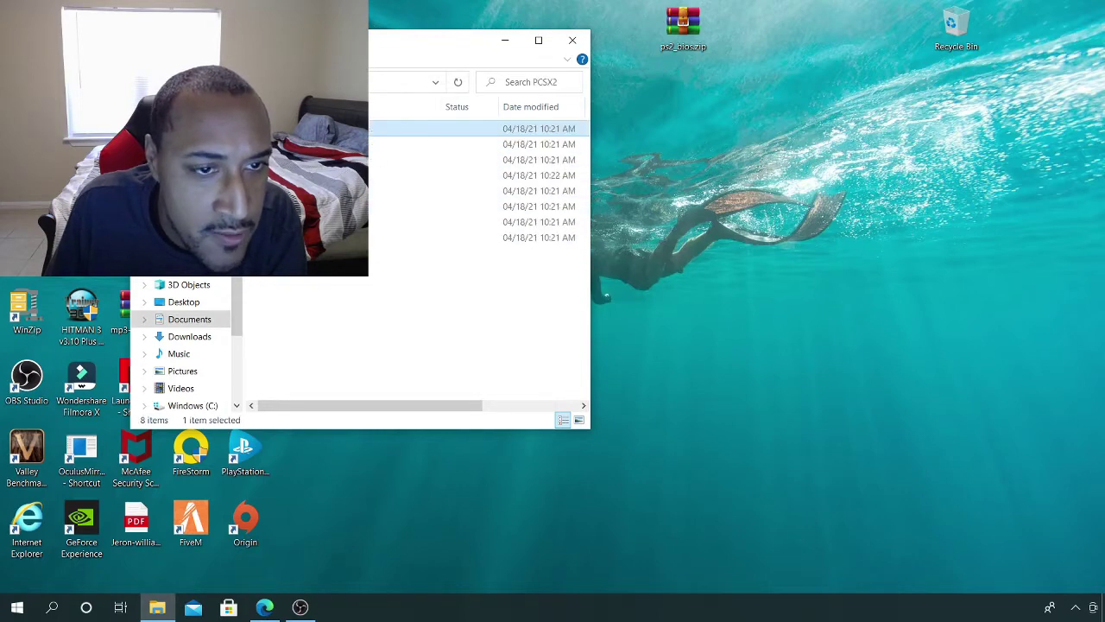
left_click(204, 321)
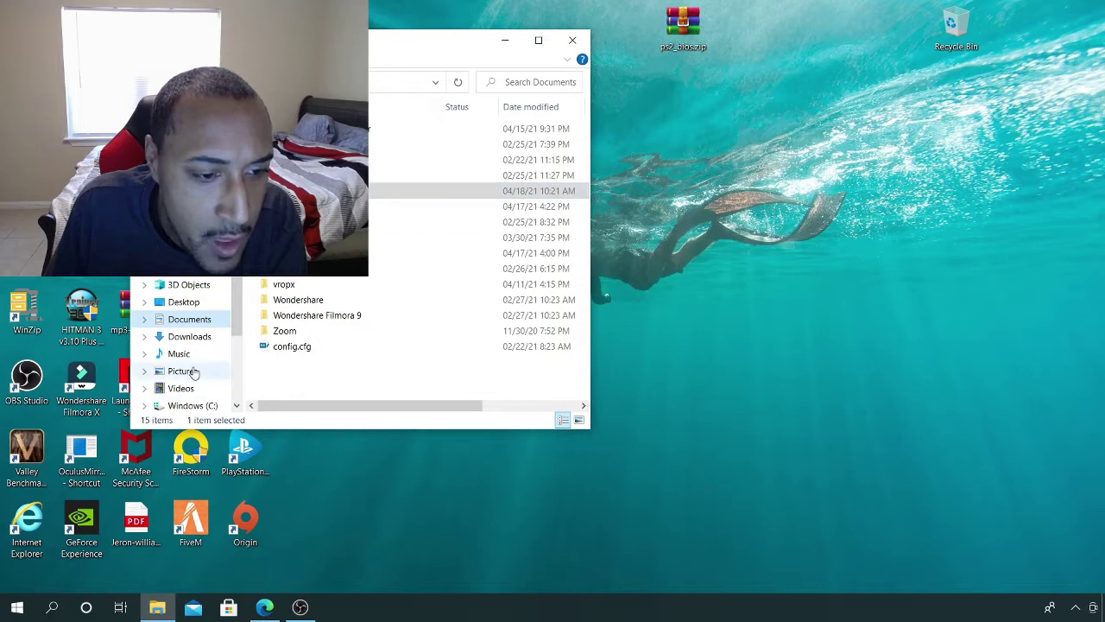
Open the My Passport (E:) drive, move the file window into clear view and close it
scroll(195, 373, "down", 3)
left_click(197, 394)
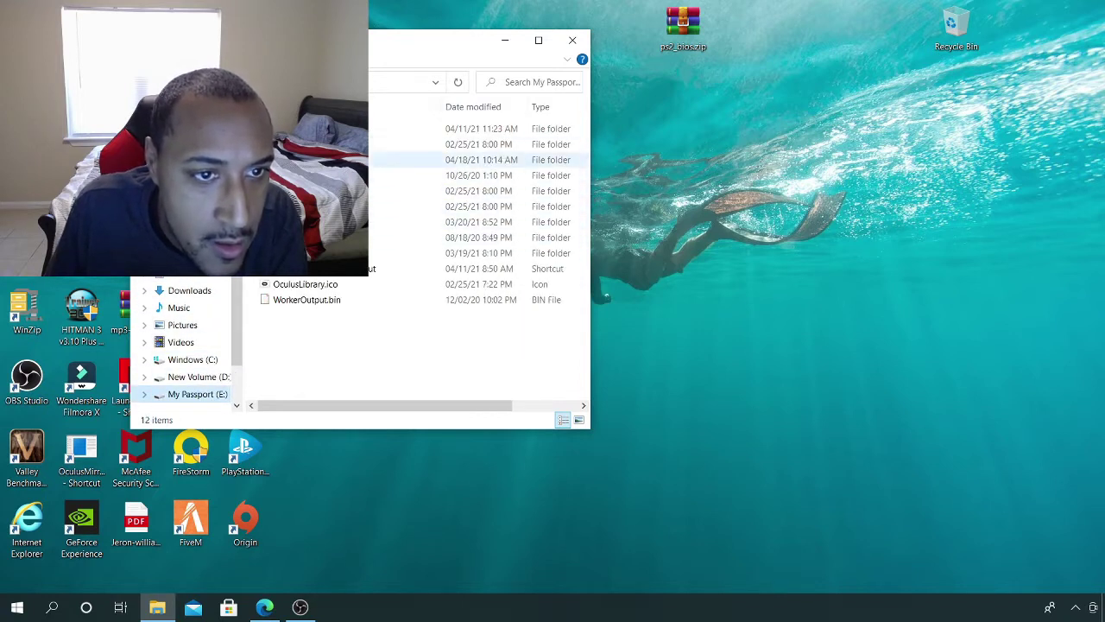
left_click_drag(402, 40, 681, 287)
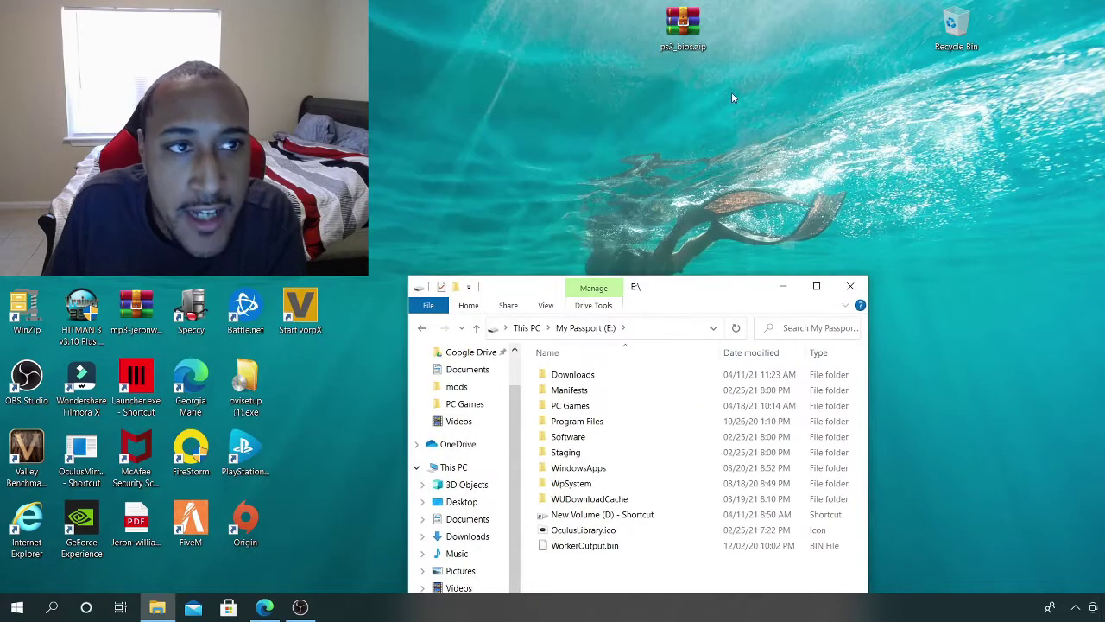
left_click(851, 286)
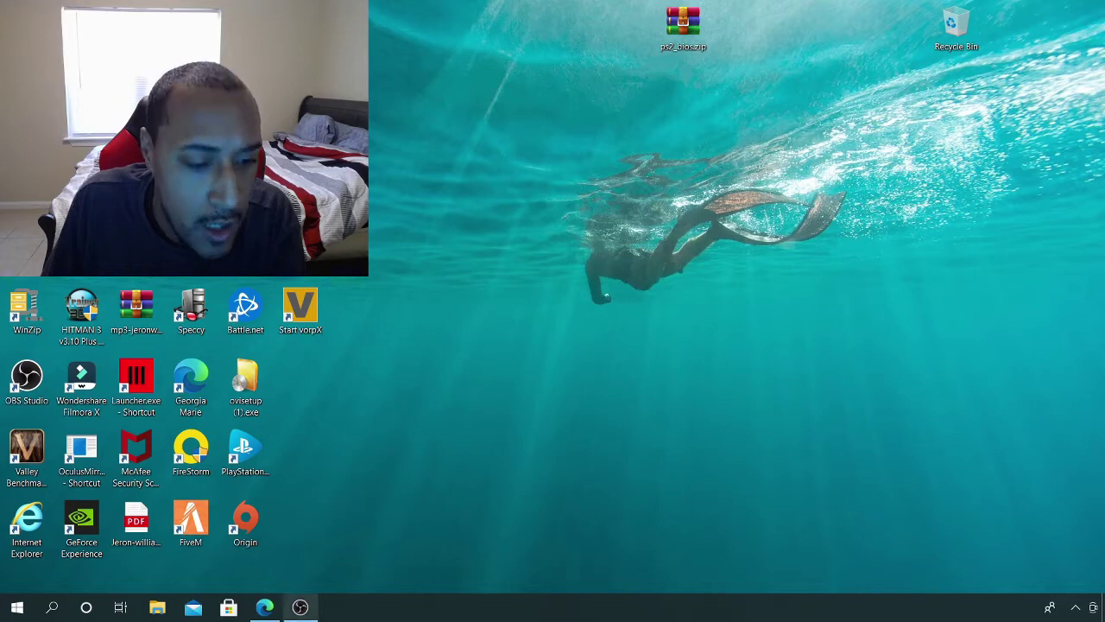
Create a desktop shortcut to the bios folder in Documents\PCSX2 and close the file window
left_click(158, 607)
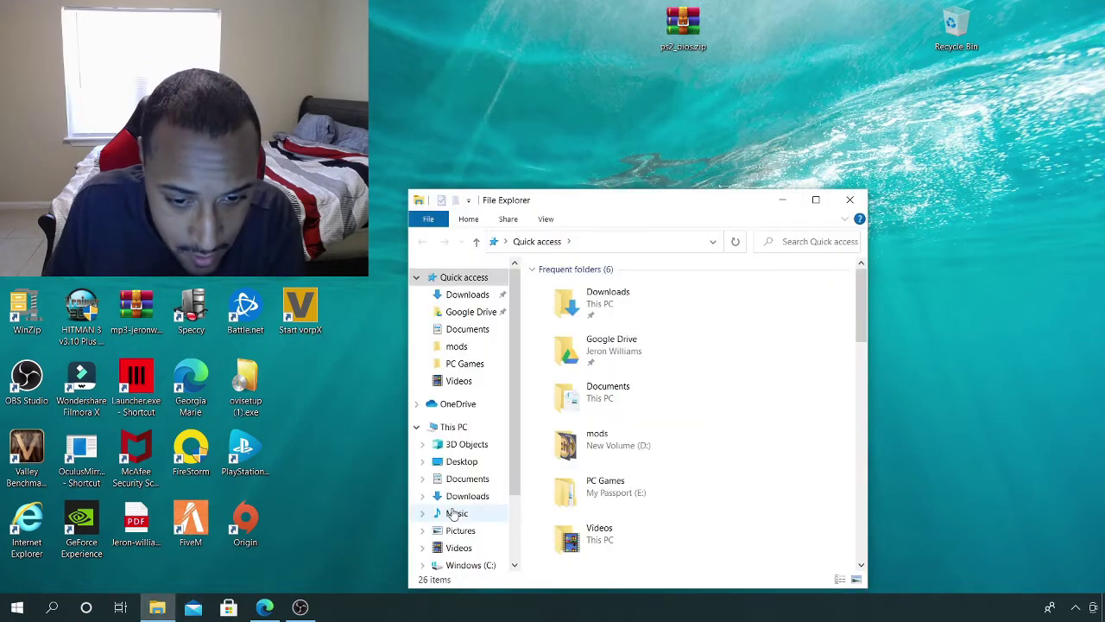
left_click(471, 479)
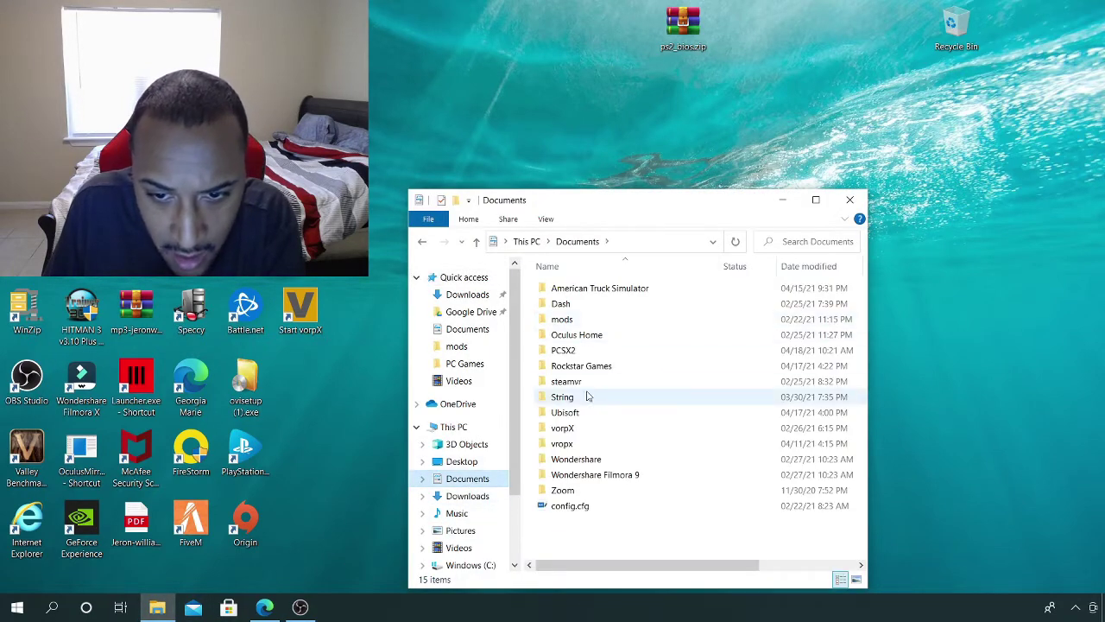
double_click(600, 353)
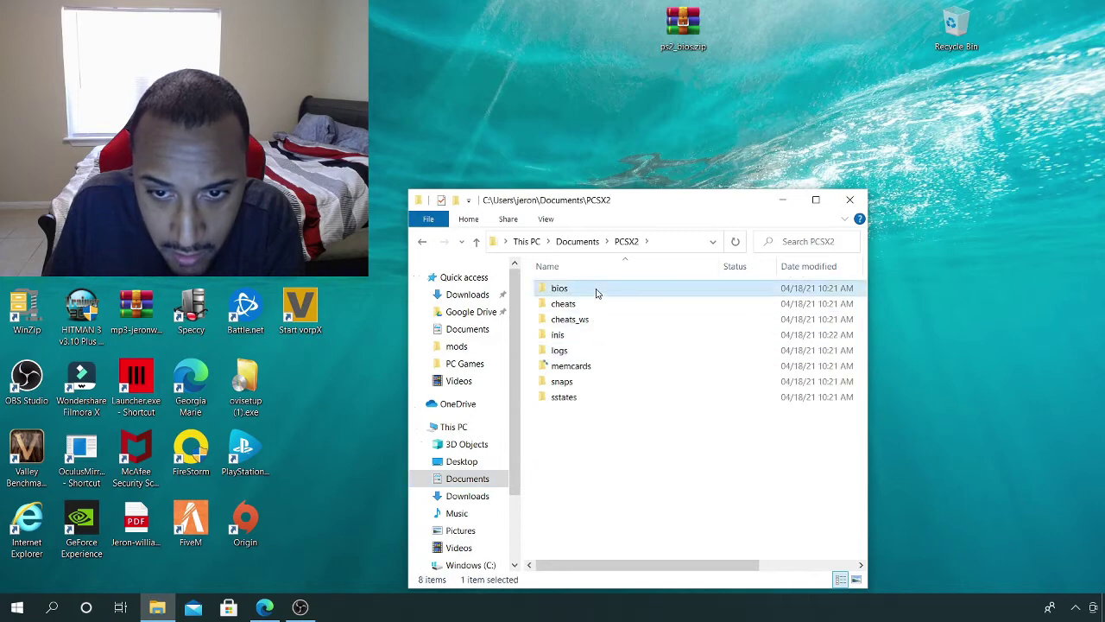
double_click(595, 289)
left_click(422, 242)
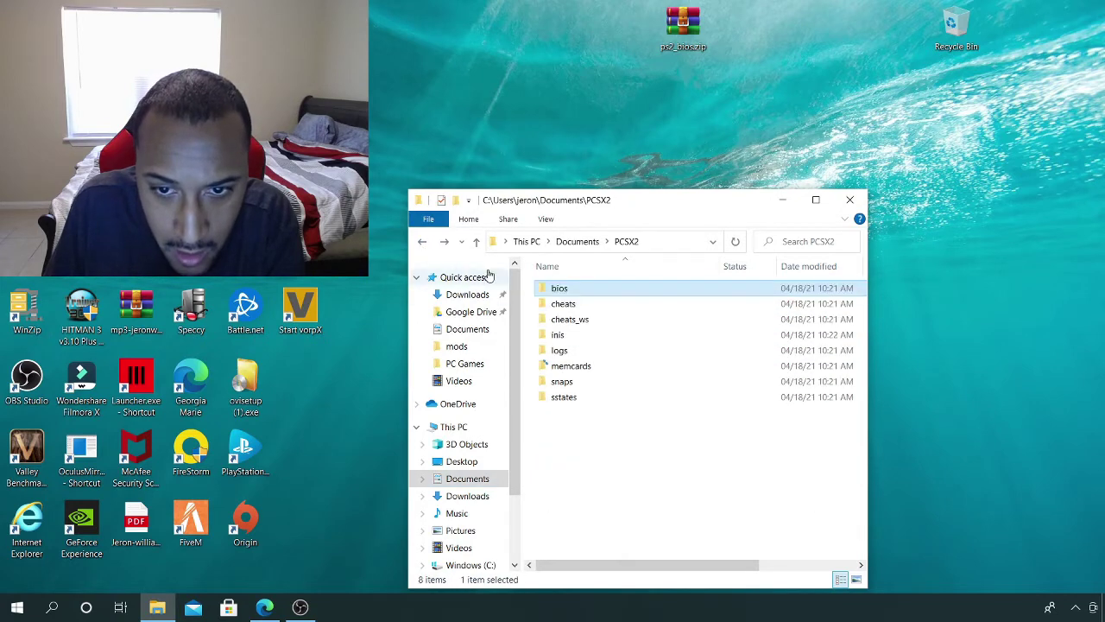
right_click(582, 291)
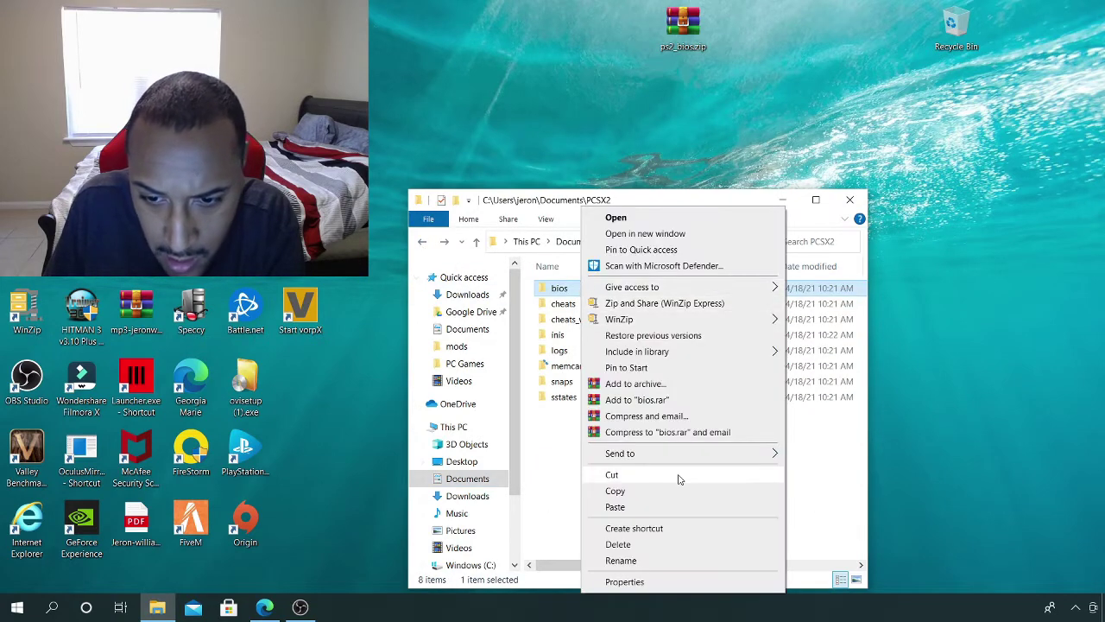
mouse_move(699, 458)
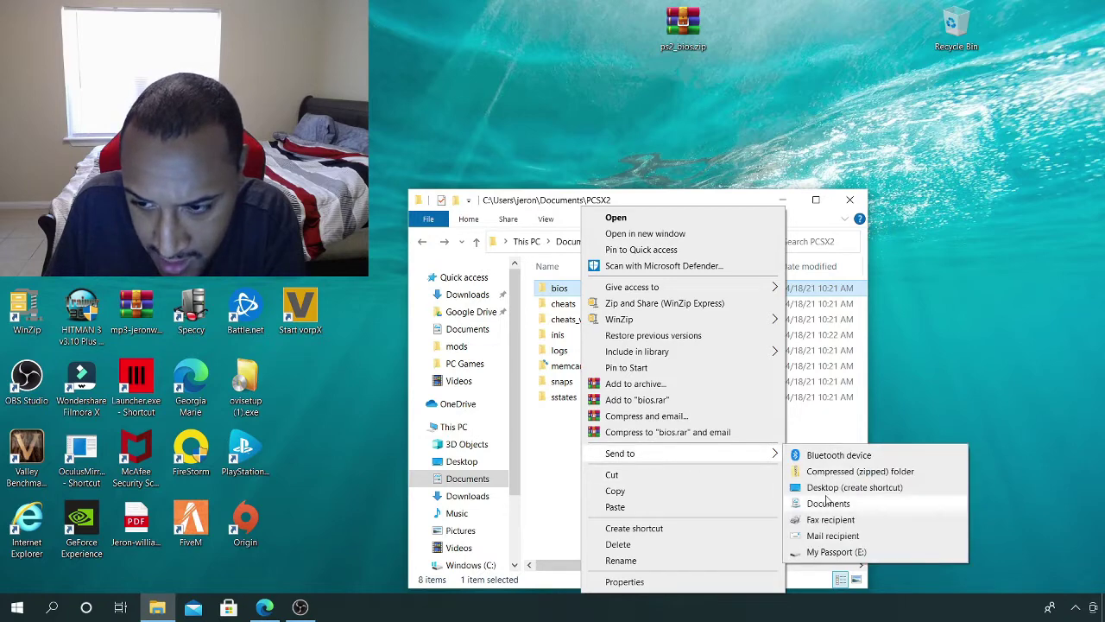
left_click(828, 489)
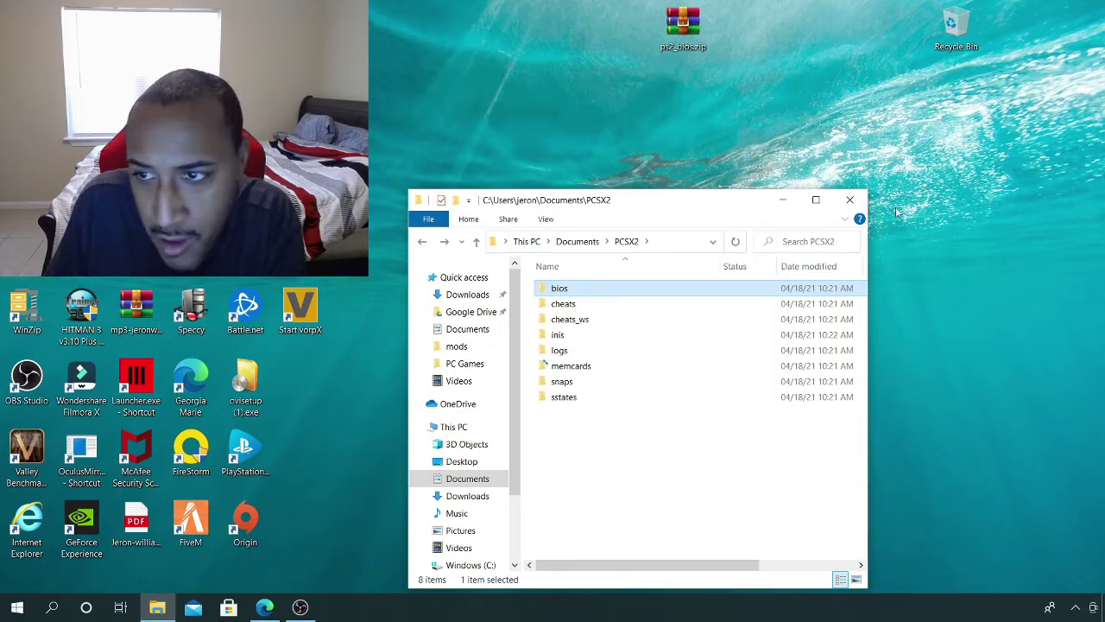
left_click(850, 202)
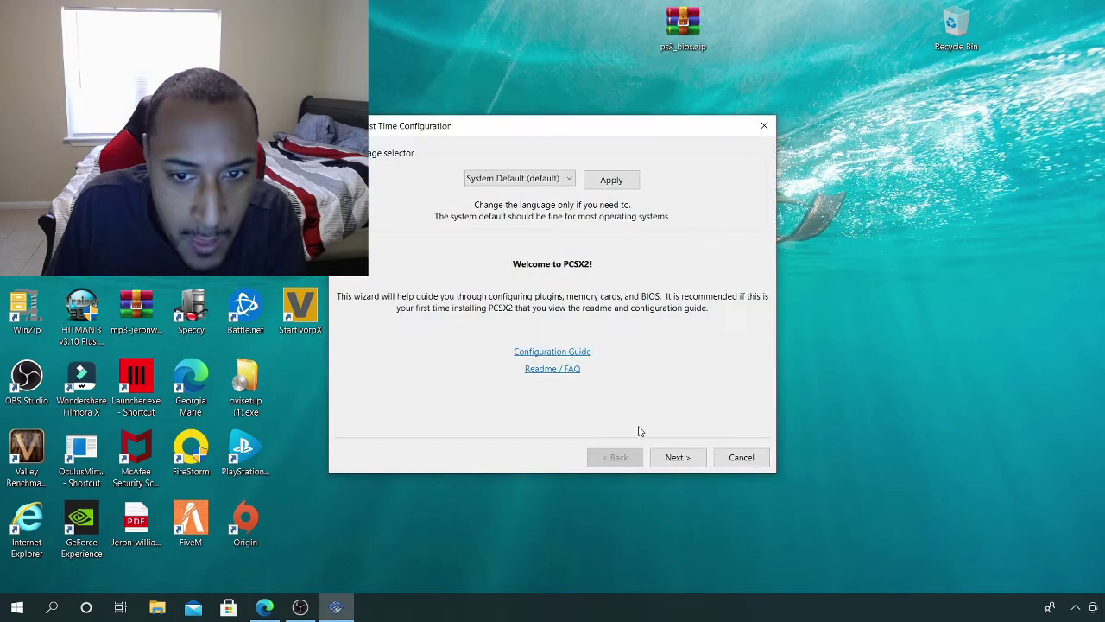
Import the existing settings in the first-time configuration wizard and change the plugins search path from the default to Documents\PCSX2\bios
left_click(665, 457)
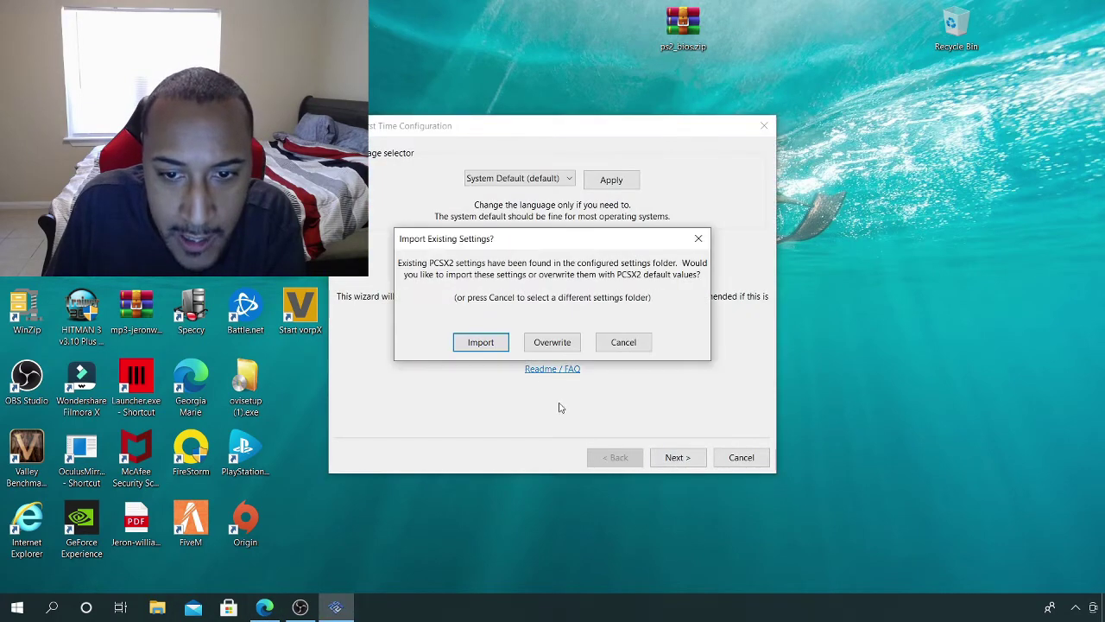
left_click(495, 347)
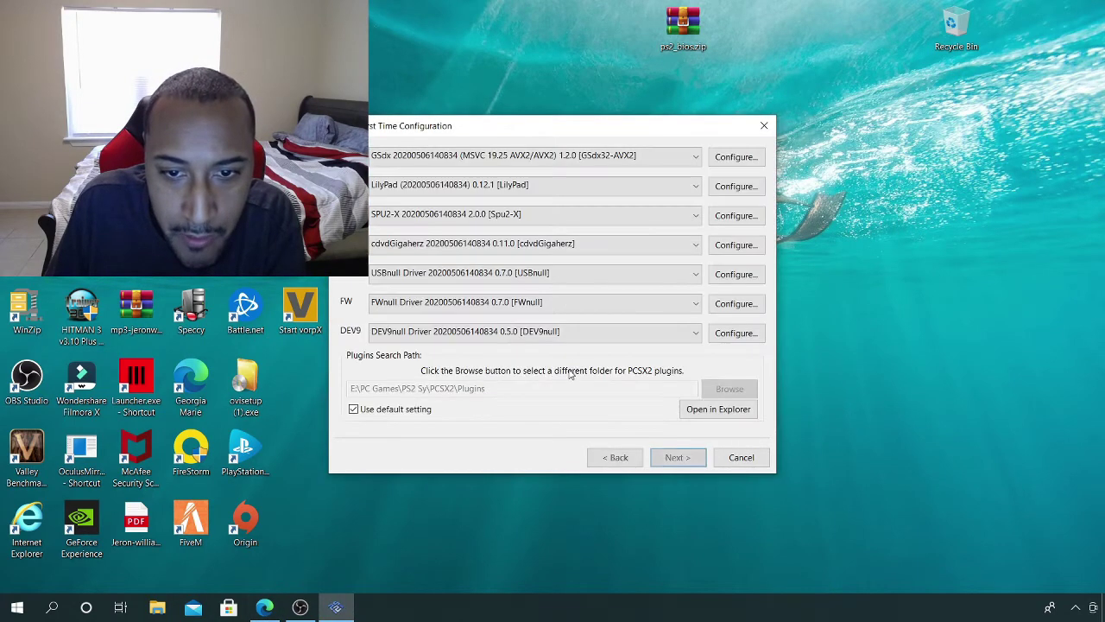
left_click(356, 410)
left_click(727, 389)
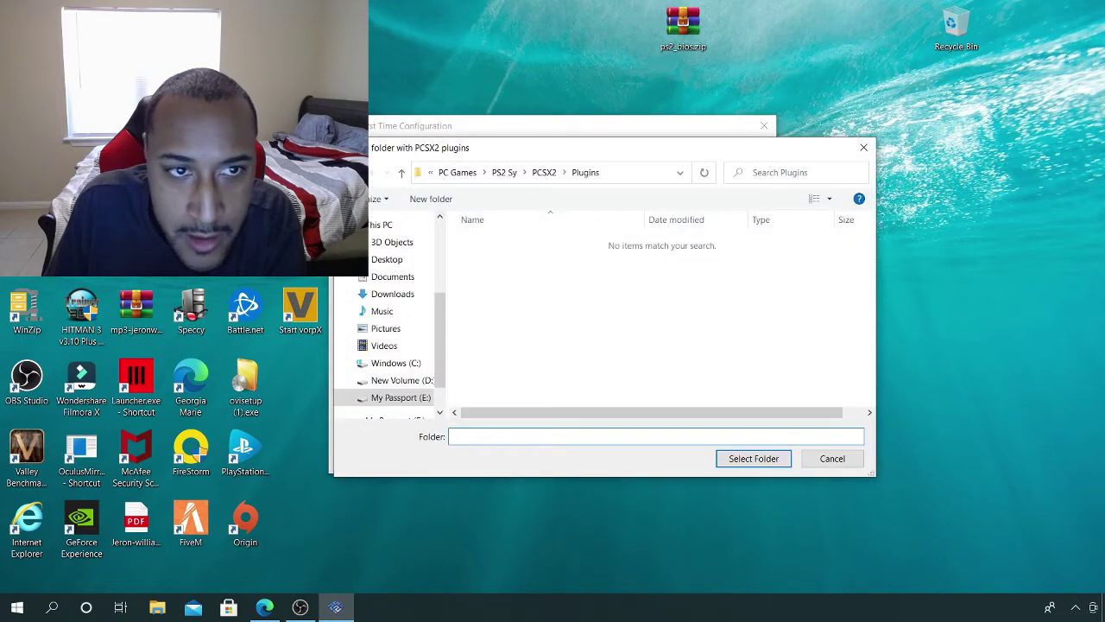
left_click(753, 459)
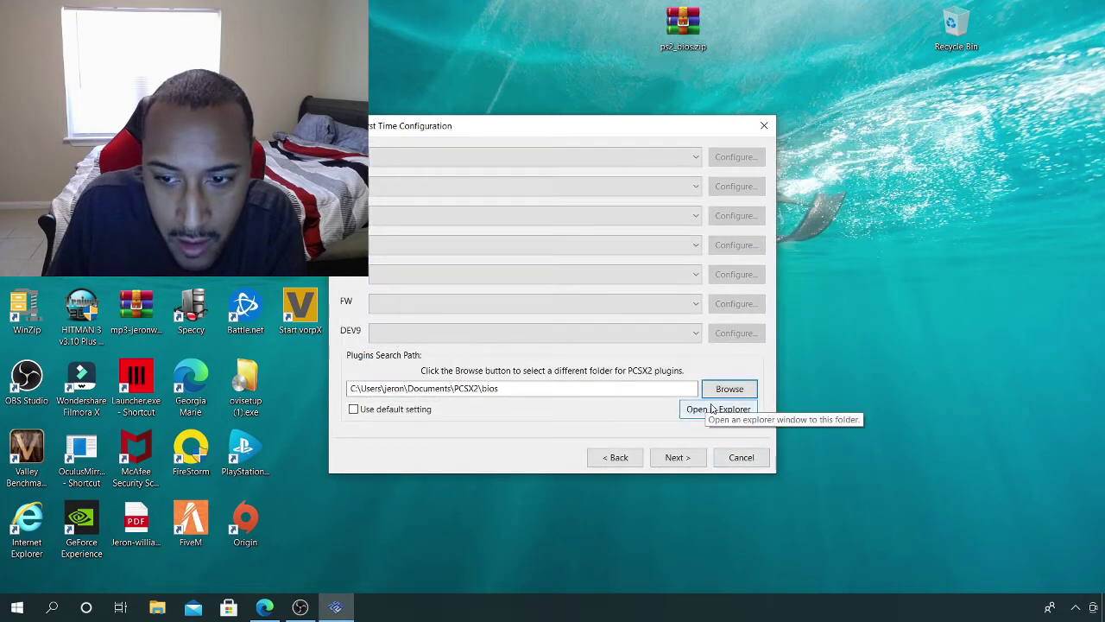
left_click(682, 460)
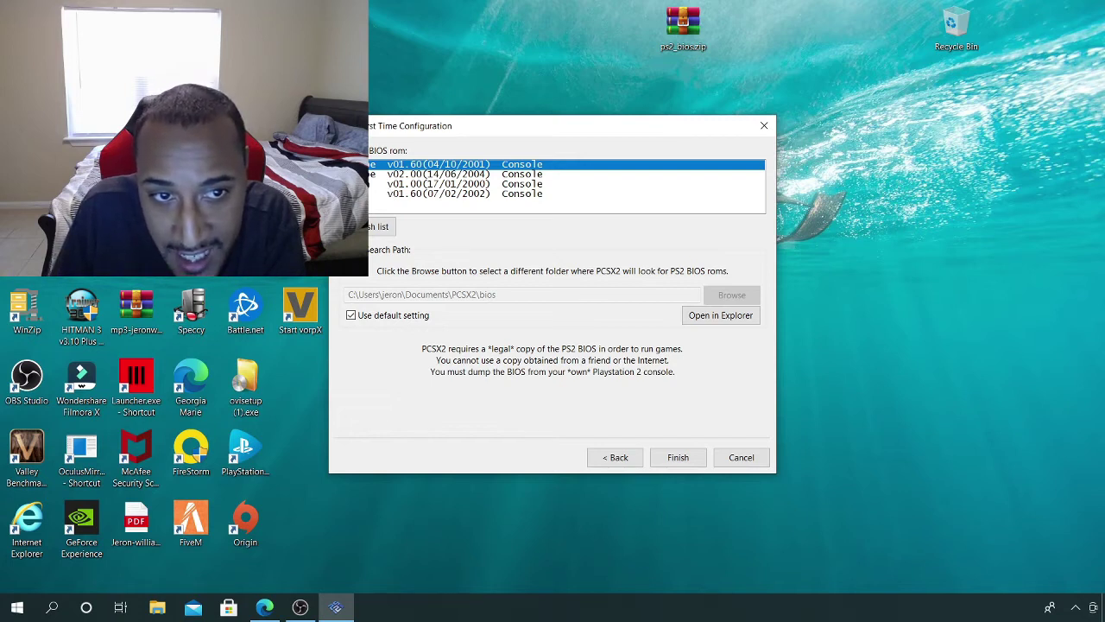
Select the v01.60(07/02/2002) Console BIOS, finish the wizard, and continue to the plugin configuration panel
left_click(466, 194)
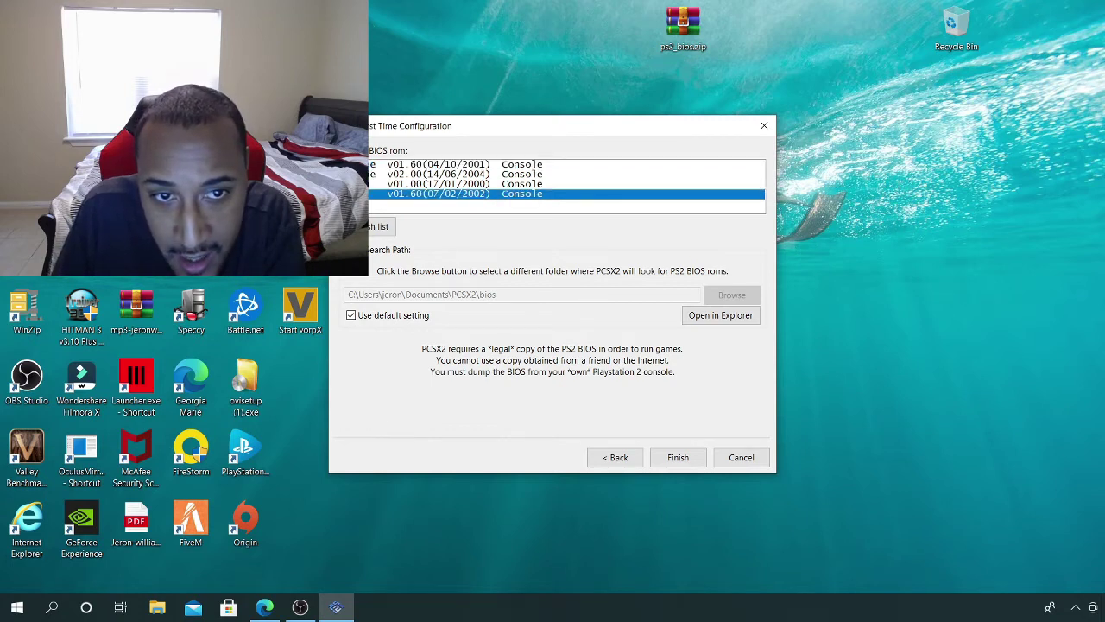
left_click(678, 457)
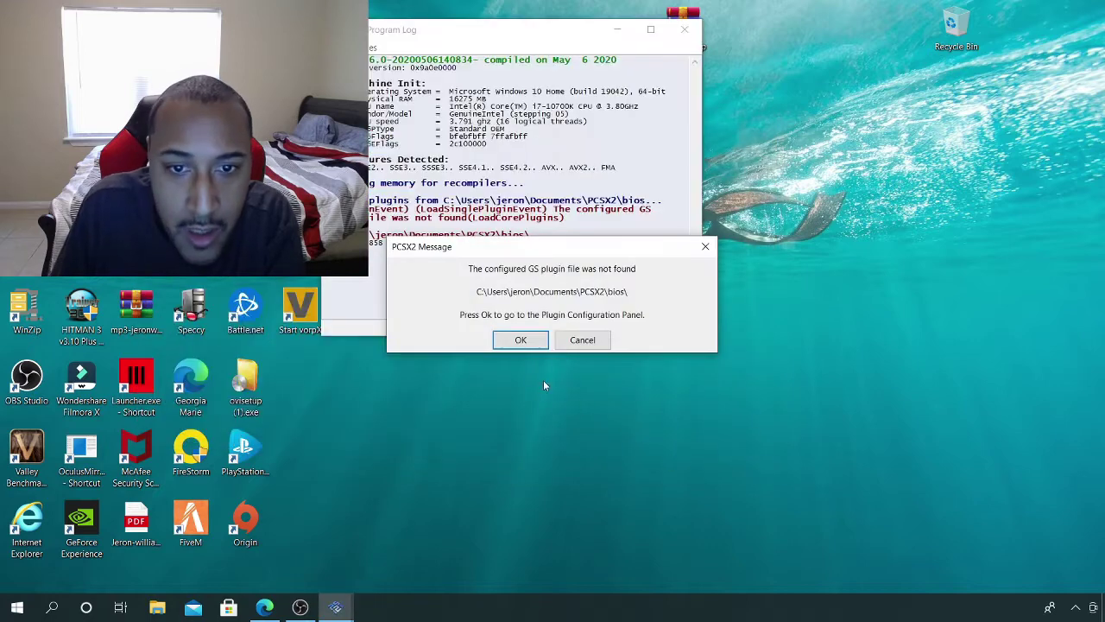
left_click(519, 339)
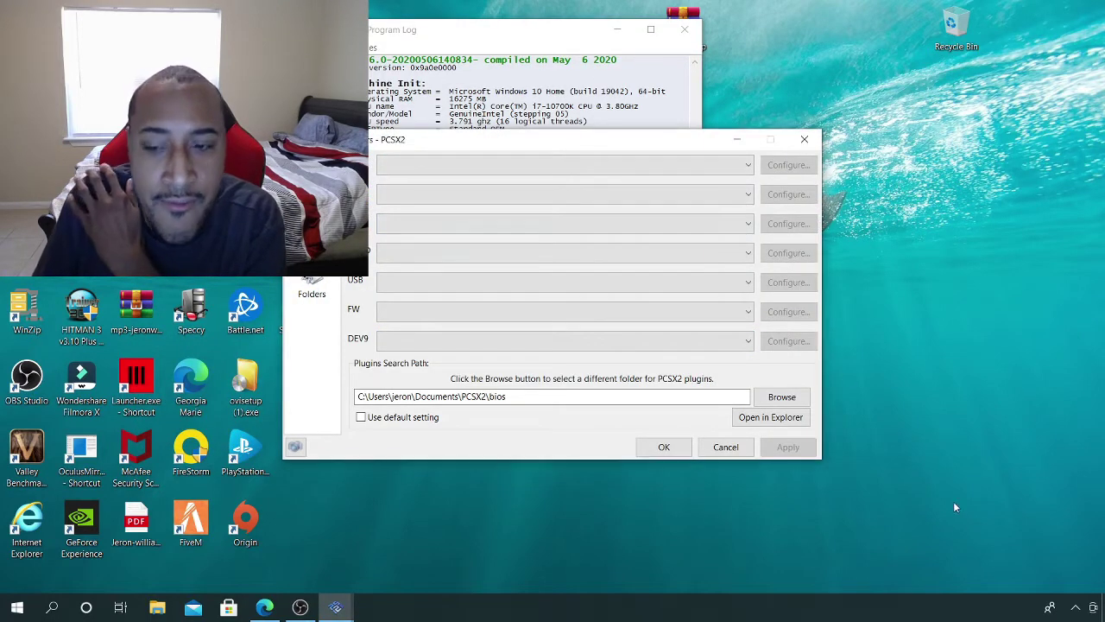
Browse for a plugins folder, look inside Documents\PCSX2\bios, and go back to the PCSX2 folder
left_click(781, 396)
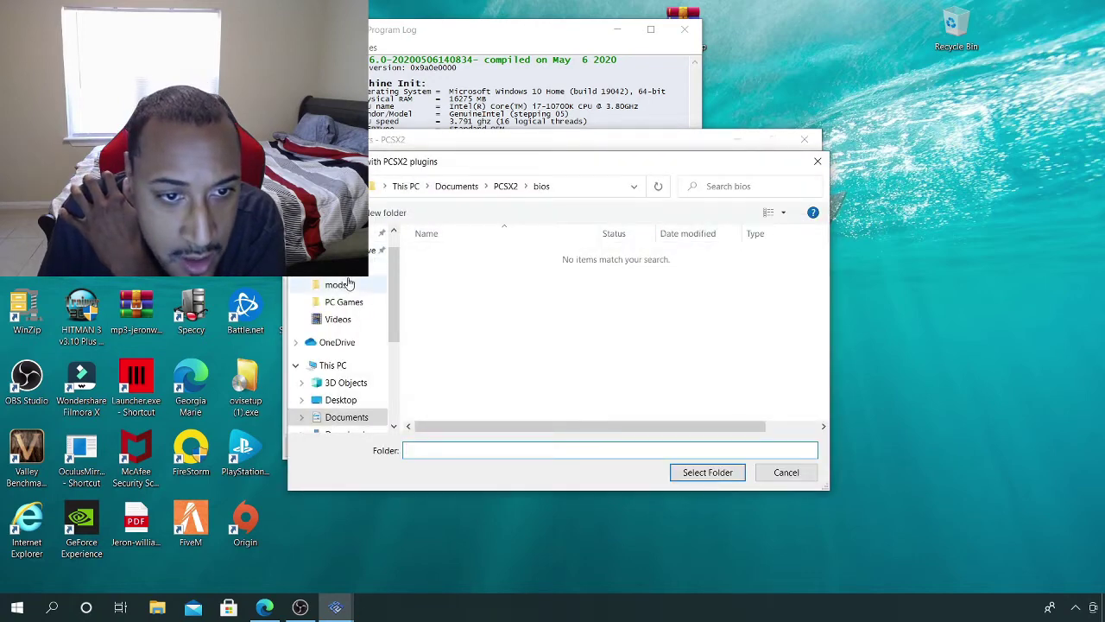
scroll(349, 303, "up", 1)
scroll(353, 312, "down", 1)
left_click(347, 400)
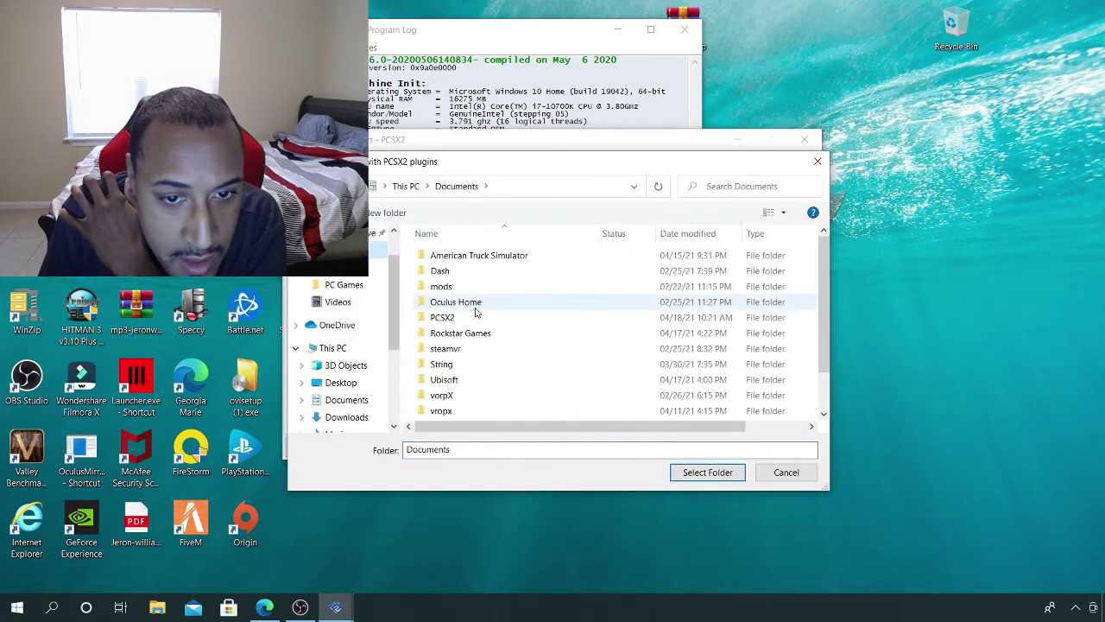
scroll(483, 306, "down", 2)
double_click(500, 273)
double_click(481, 259)
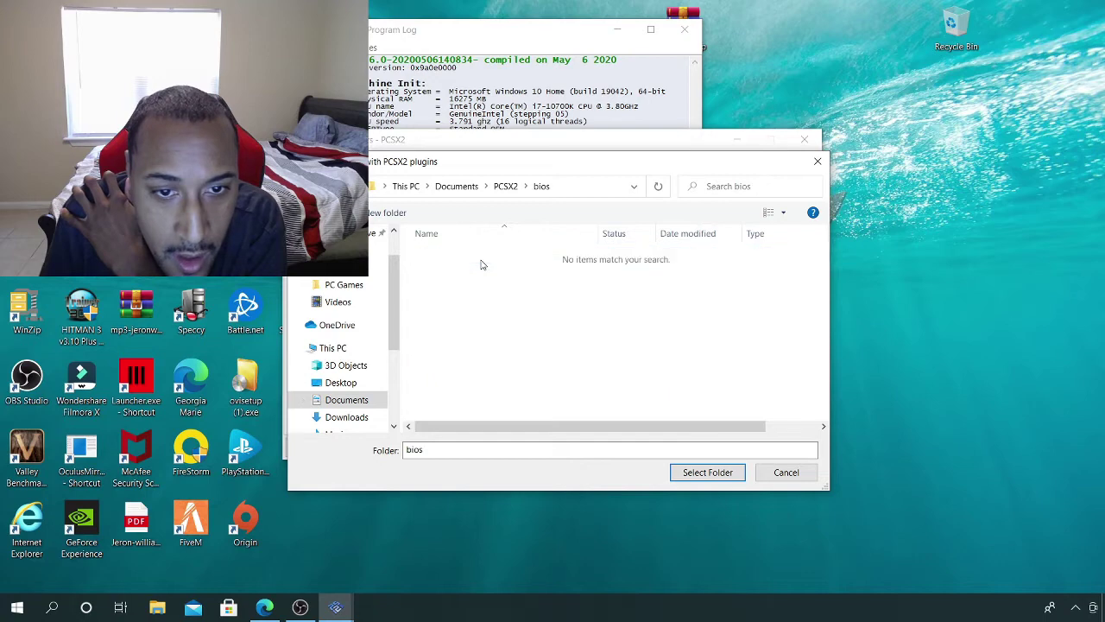
key("BackSpace")
Set the plugins search path to E:\PC Games\PS2 Sy\PCSX2\biso, apply it, and close the plugin settings
scroll(354, 380, "down", 4)
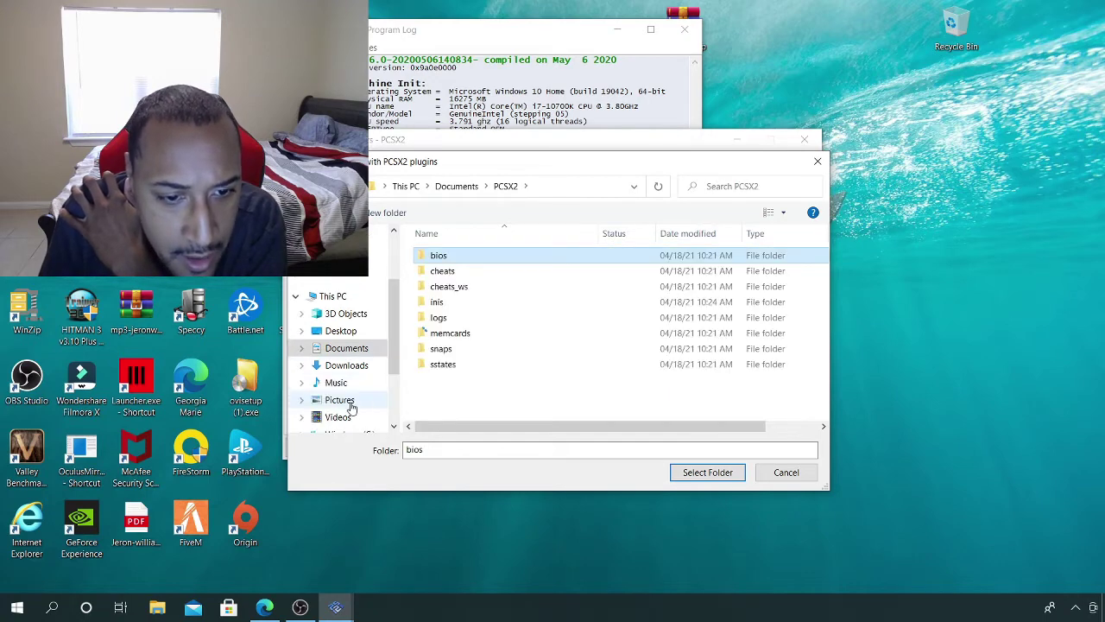
left_click(363, 377)
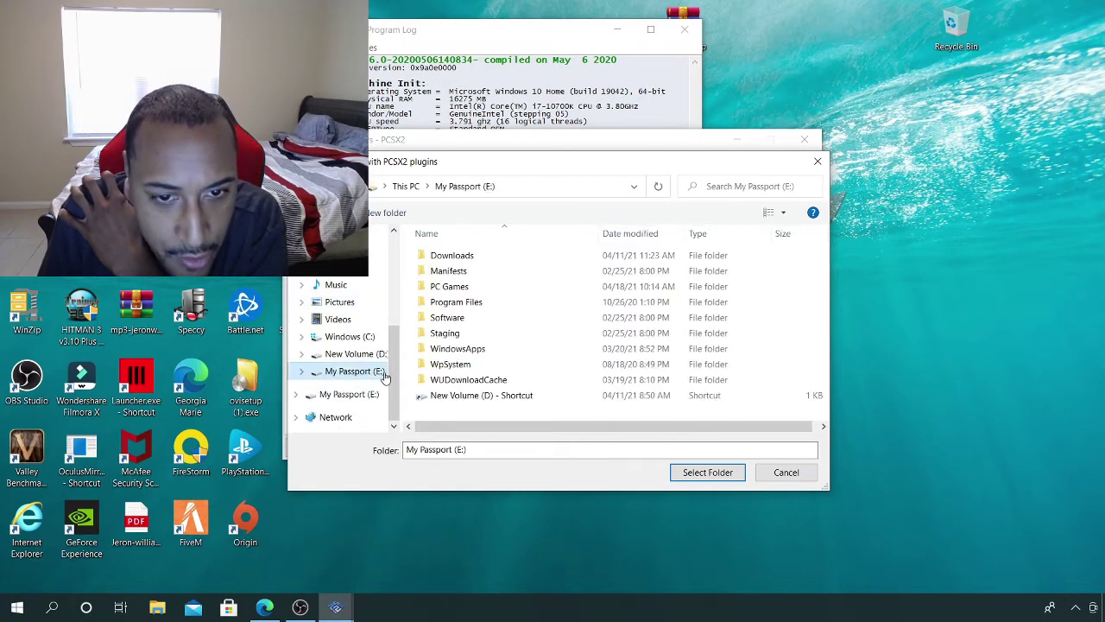
double_click(476, 287)
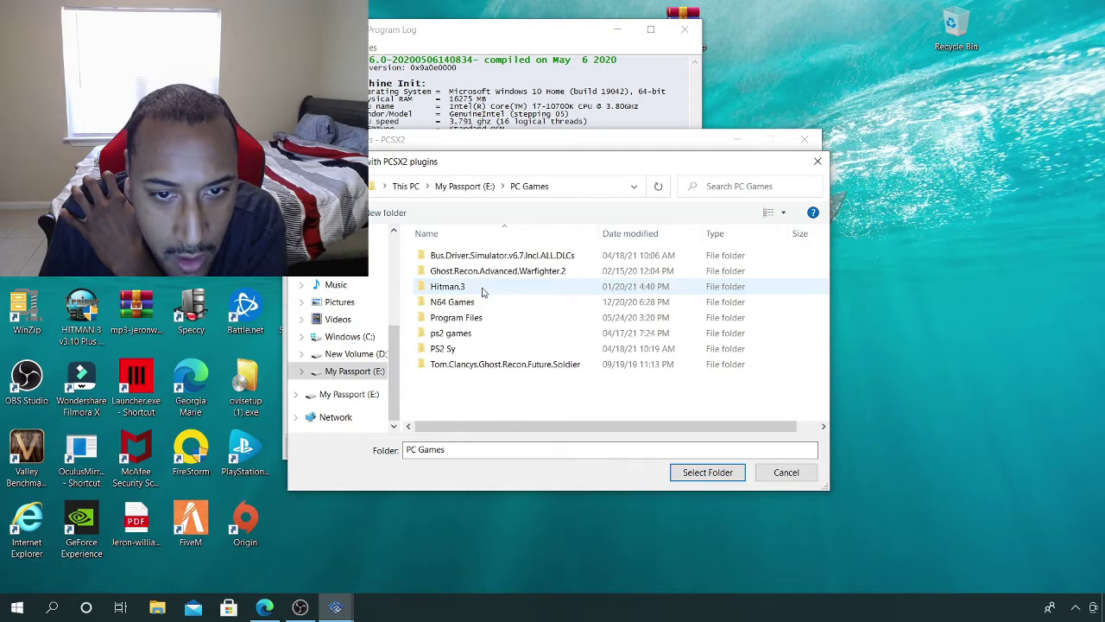
double_click(497, 349)
double_click(474, 255)
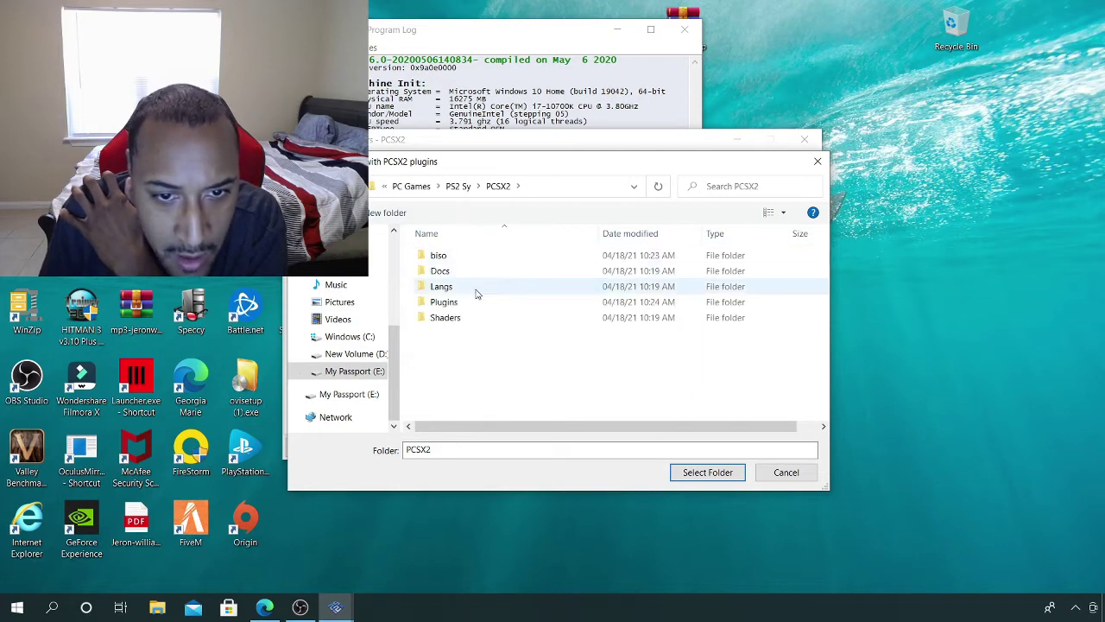
left_click(476, 255)
left_click(738, 473)
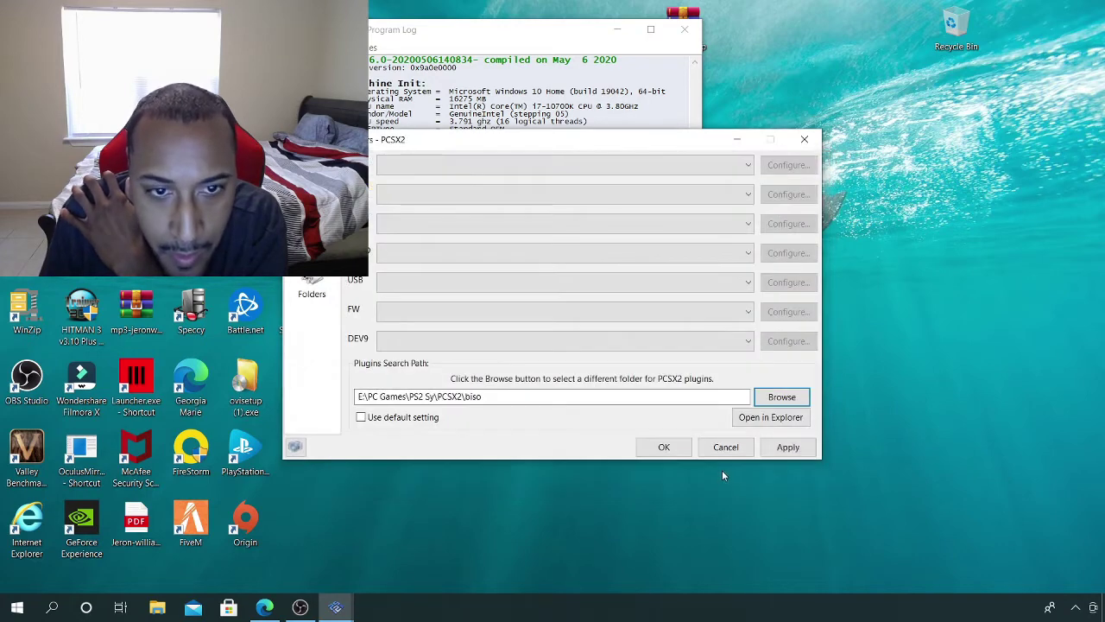
left_click(777, 449)
left_click(661, 447)
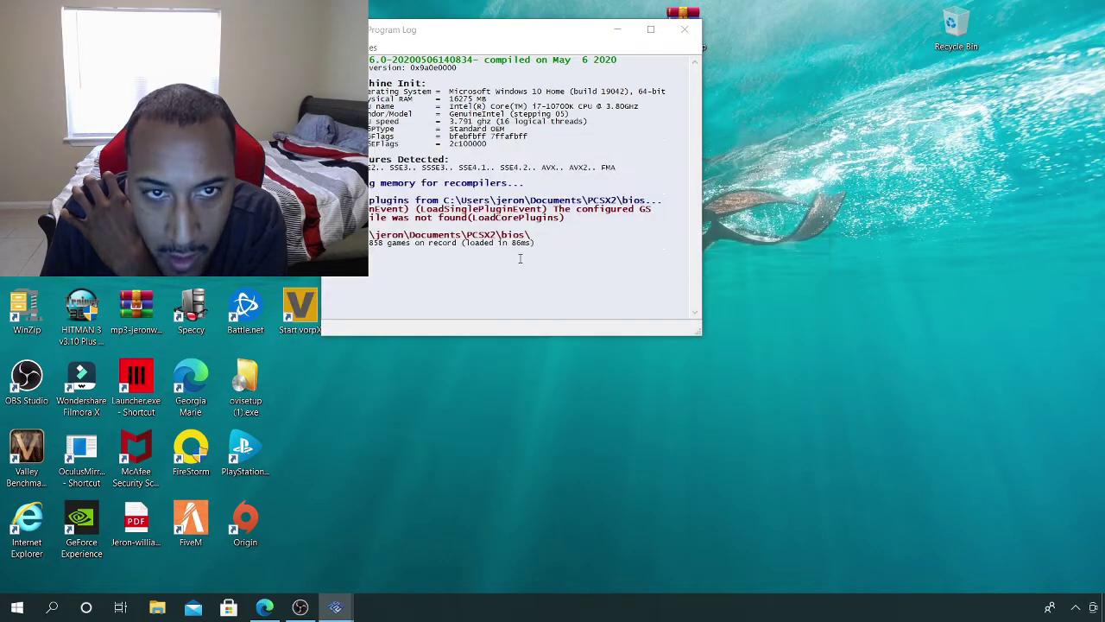
Move the program log into clear view and close it, then move the PCSX2 main window into open desktop space
left_click_drag(560, 31, 743, 181)
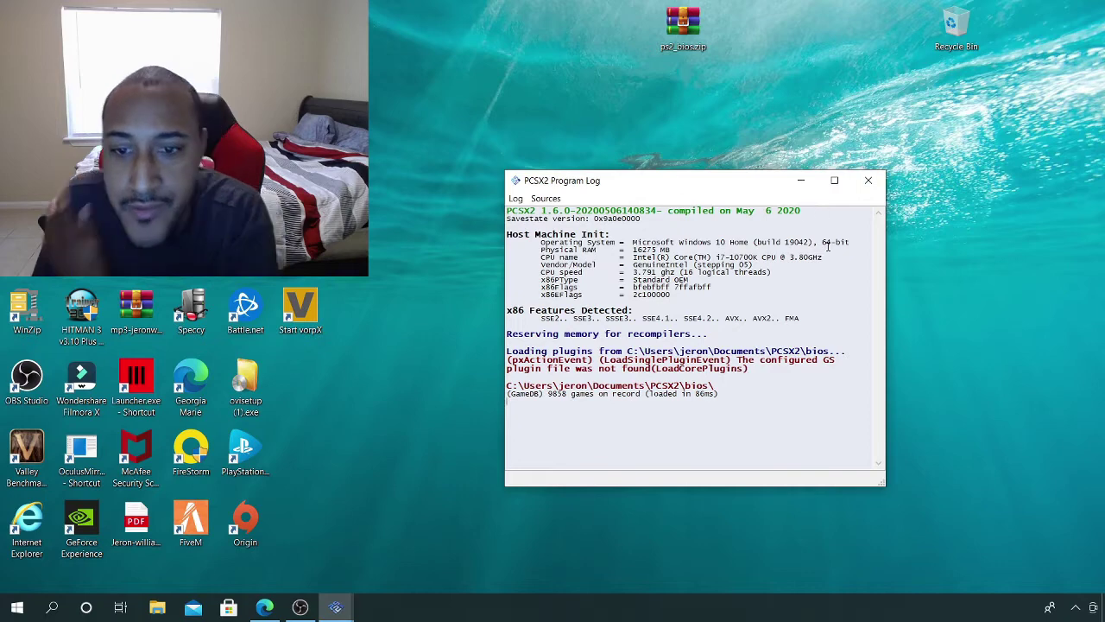
left_click(868, 181)
left_click_drag(224, 52, 747, 164)
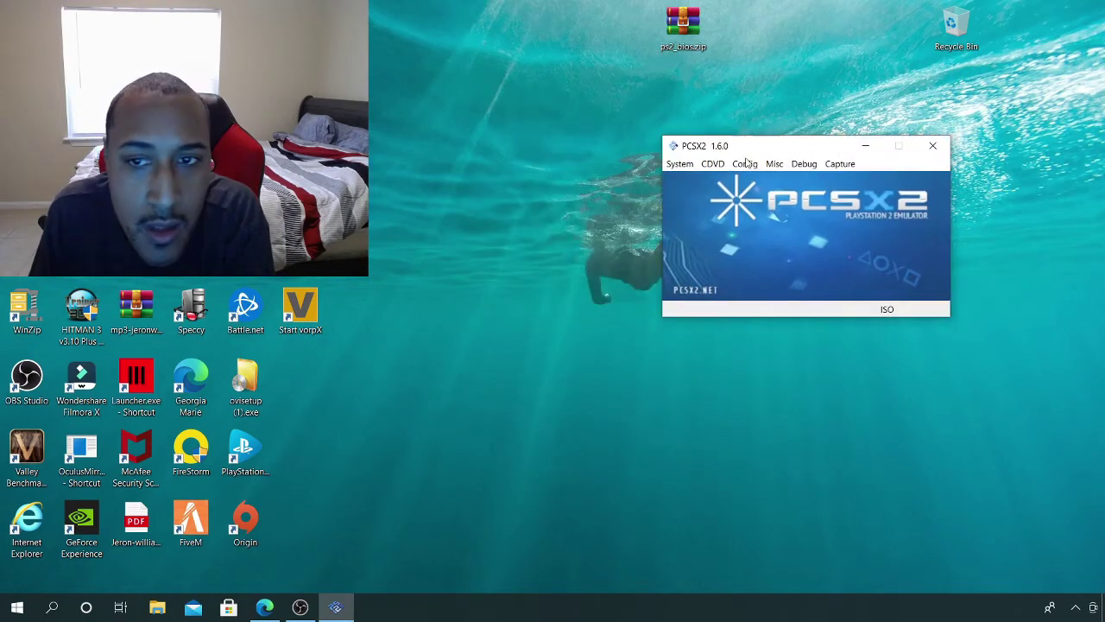
Open the disc image selection dialog for booting and check the Documents\PCSX2\bios folder and the file type filter
left_click(679, 164)
left_click(695, 179)
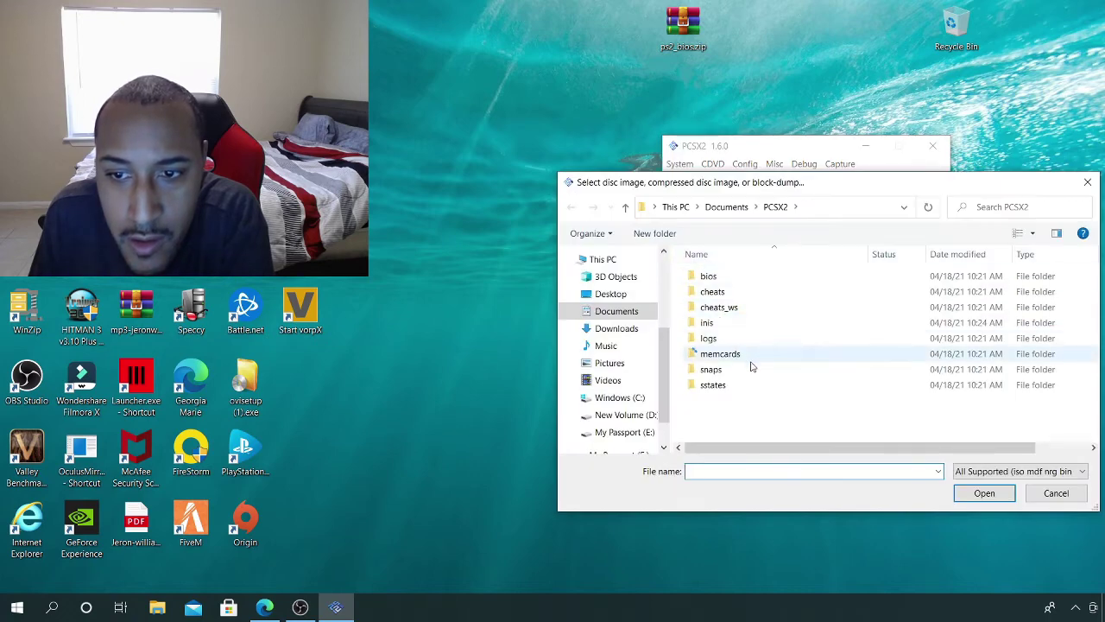
double_click(726, 276)
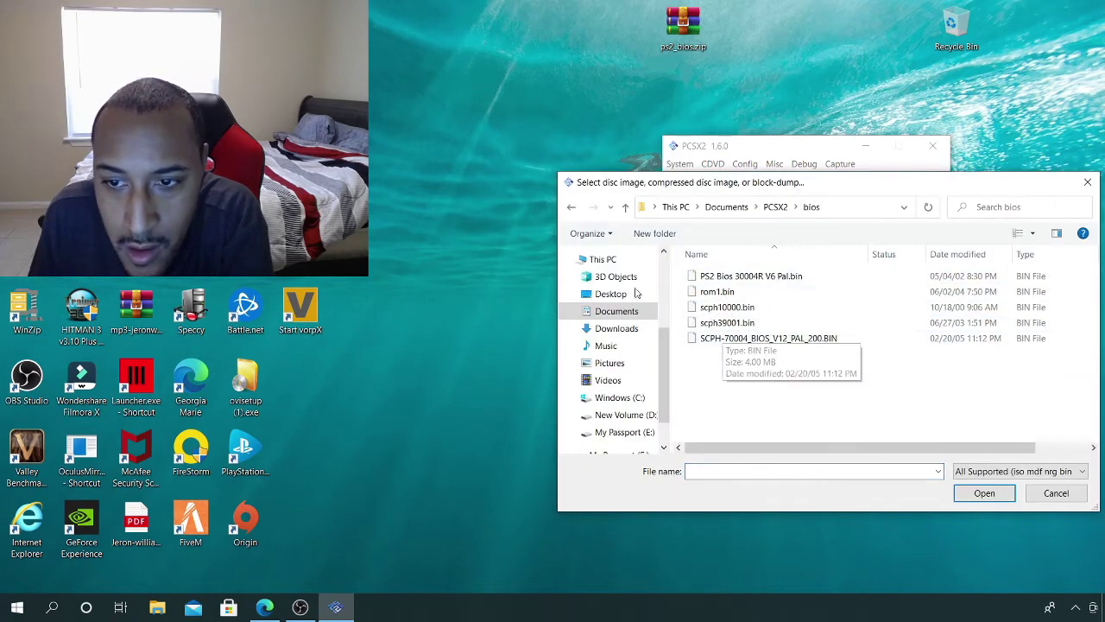
left_click(571, 207)
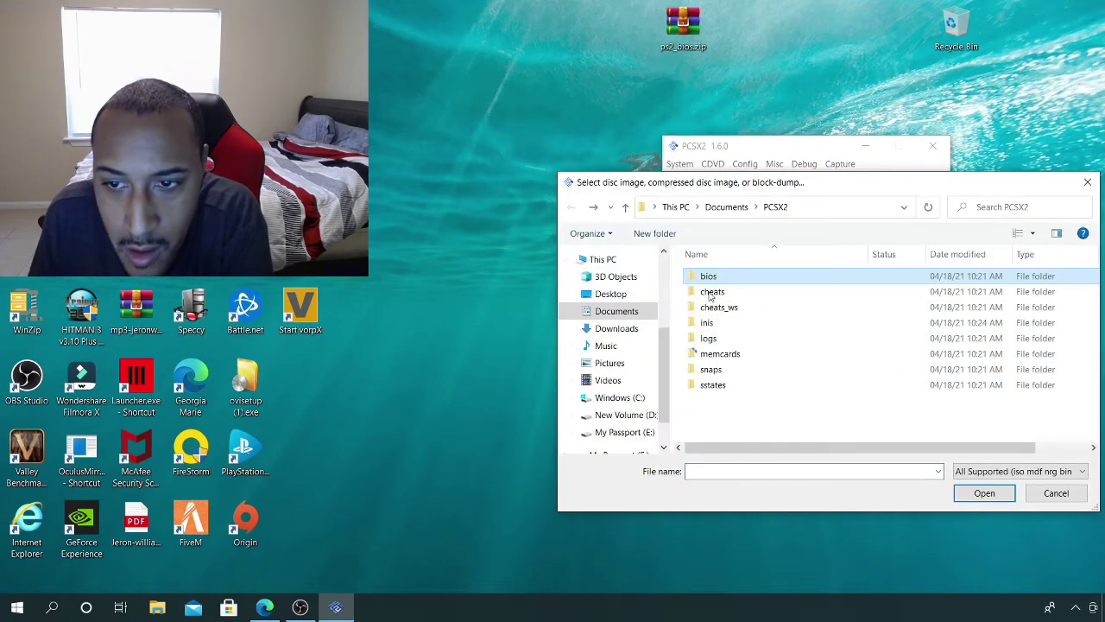
left_click(981, 499)
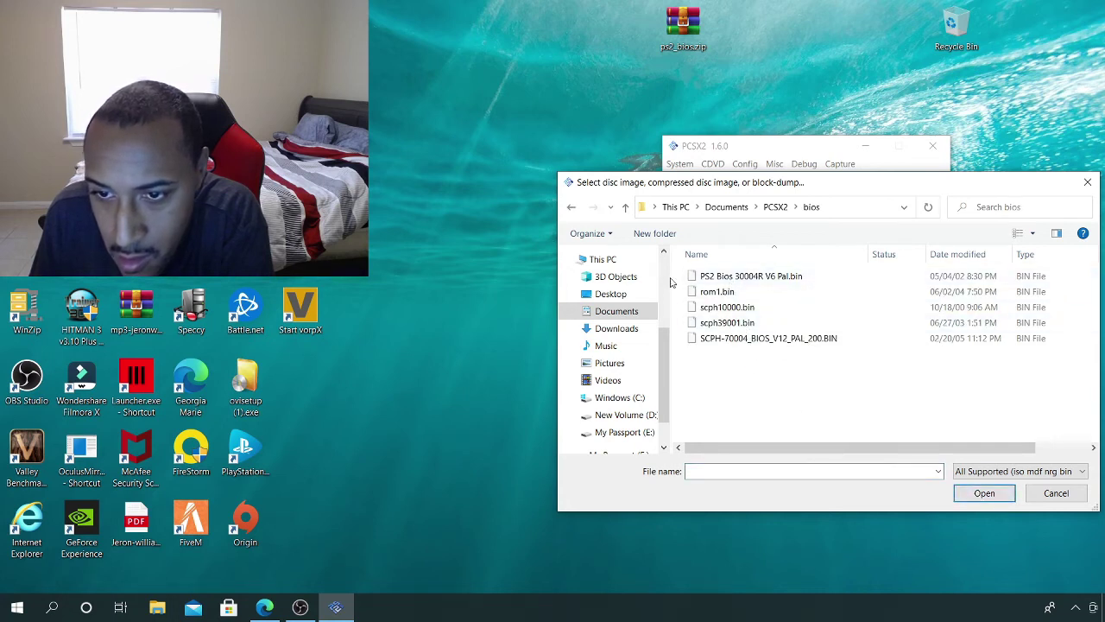
left_click(1045, 473)
left_click(1028, 485)
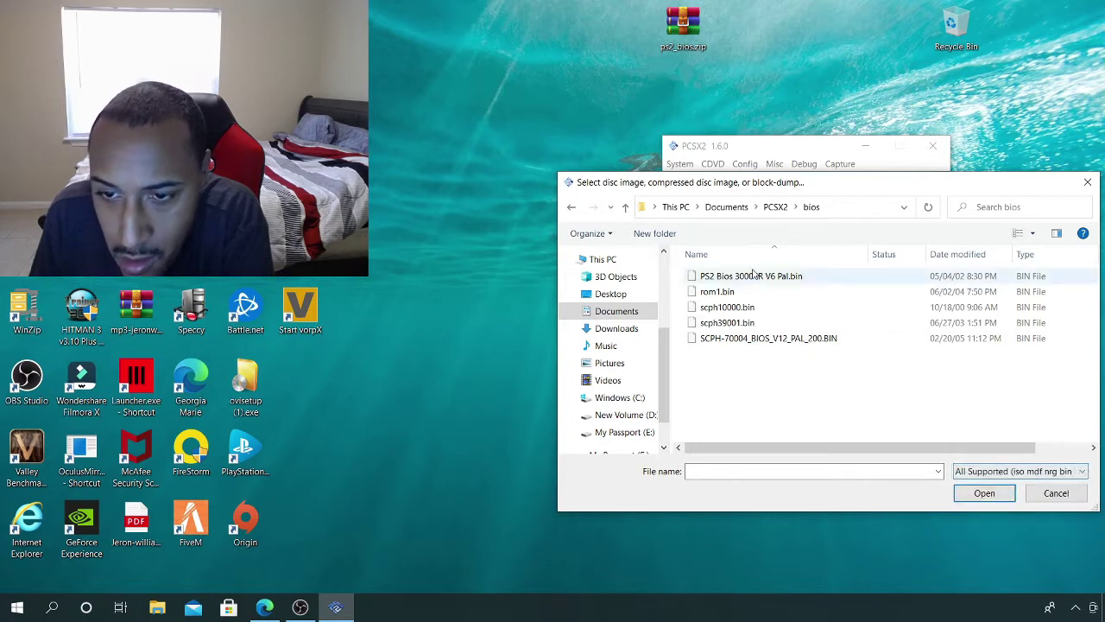
Browse the disc image selection dialog to E:\PC Games\PS2 Sy\PCSX2\biso and look at its files
scroll(616, 432, "down", 2)
left_click(627, 395)
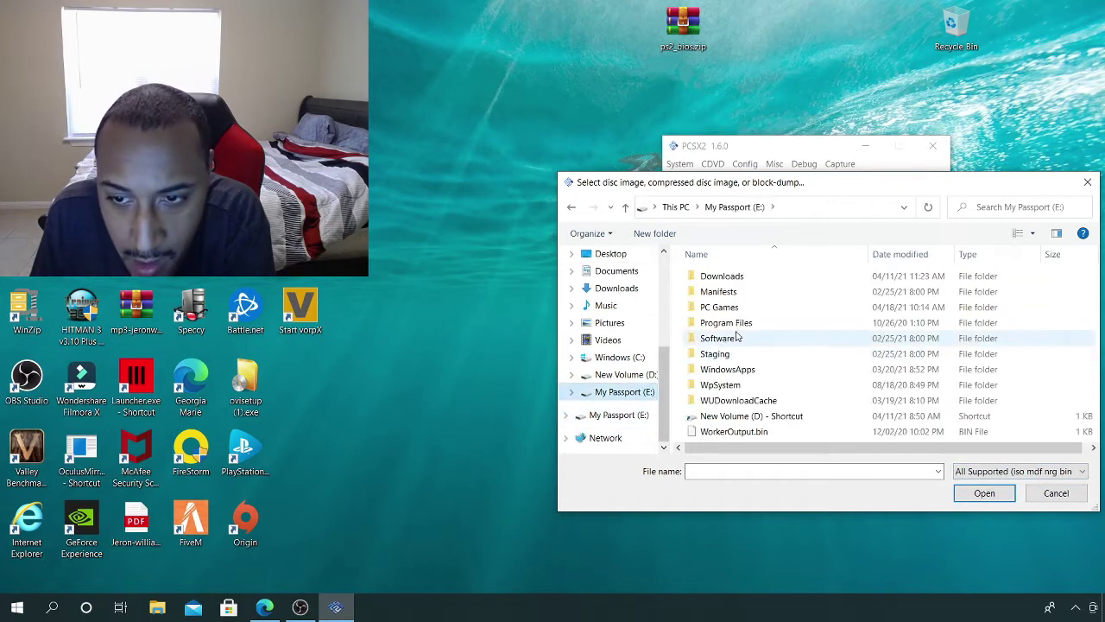
double_click(738, 308)
double_click(738, 368)
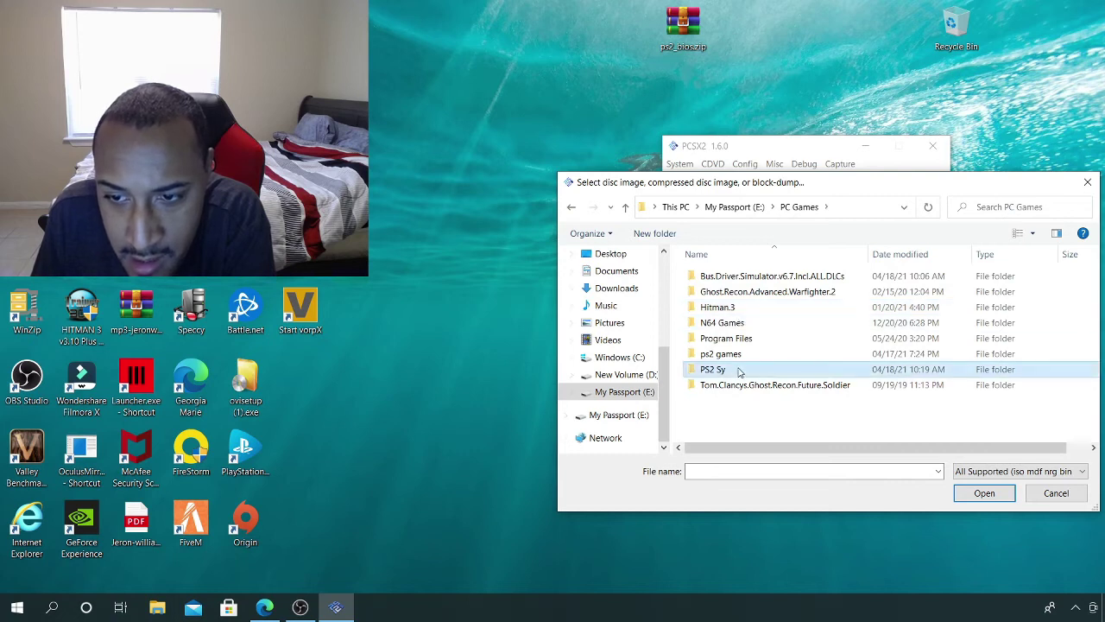
double_click(728, 277)
double_click(721, 277)
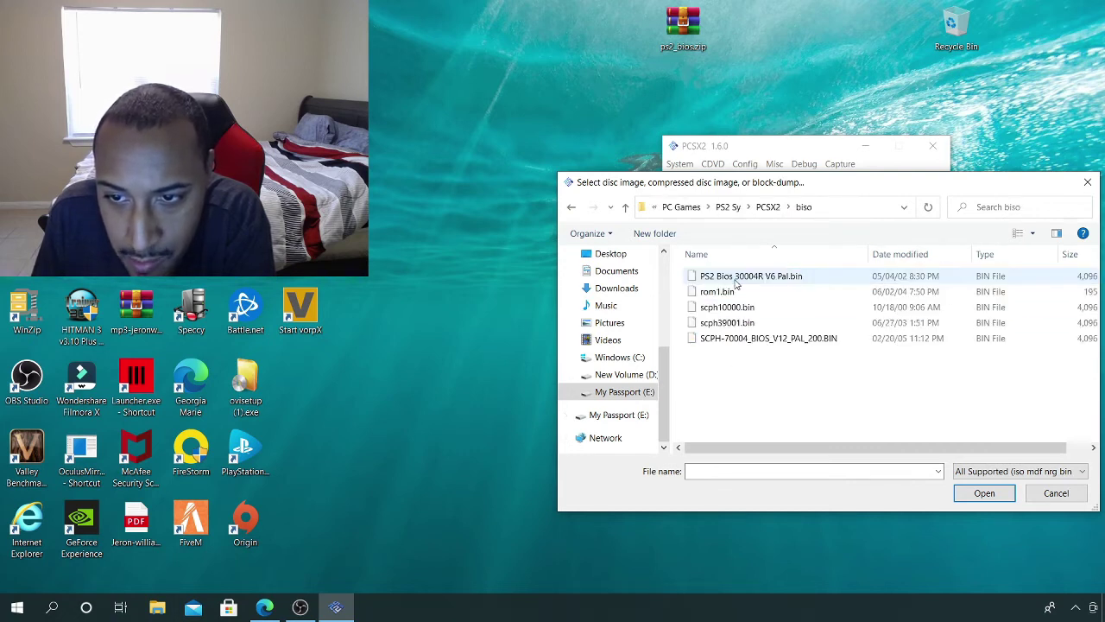
Go back to the PCSX2 folder, check the biso folder again, and dismiss the disc image selection
left_click(570, 206)
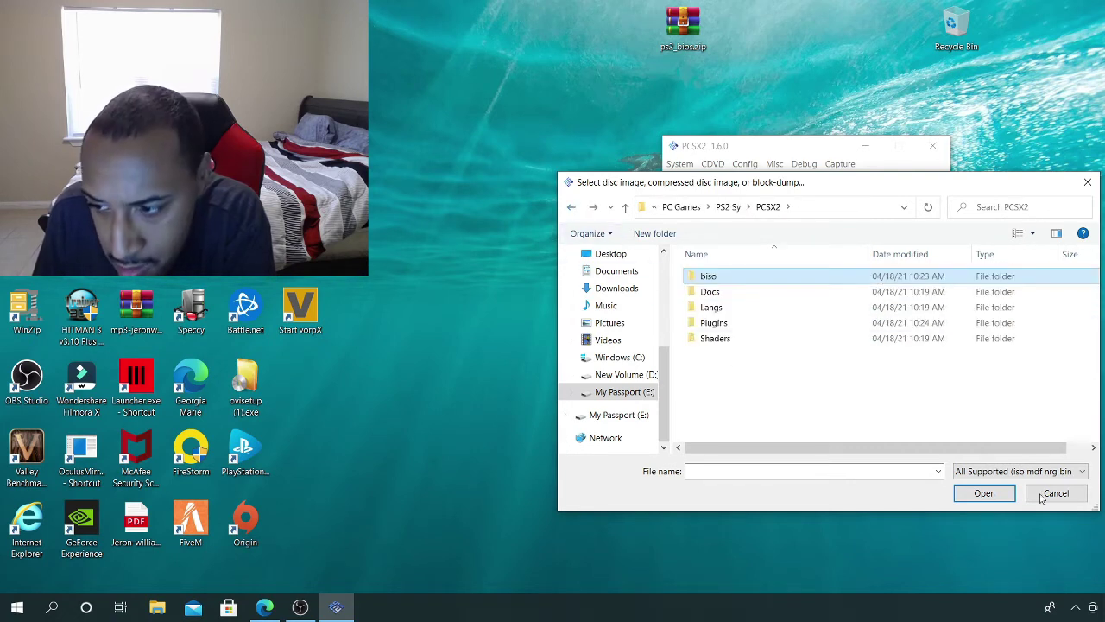
left_click(974, 495)
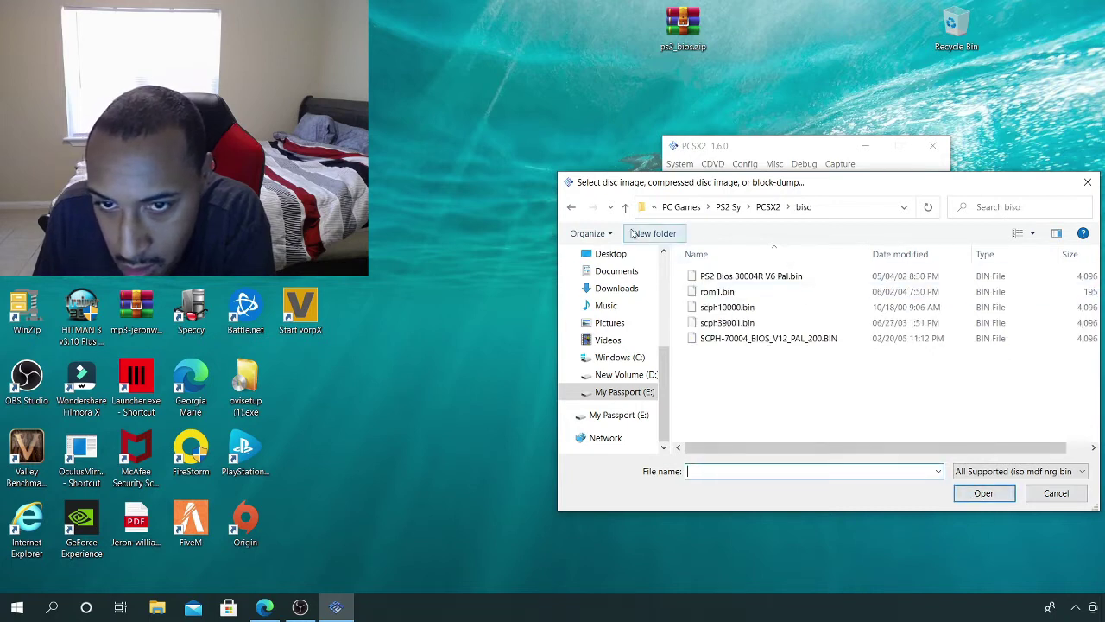
left_click(570, 207)
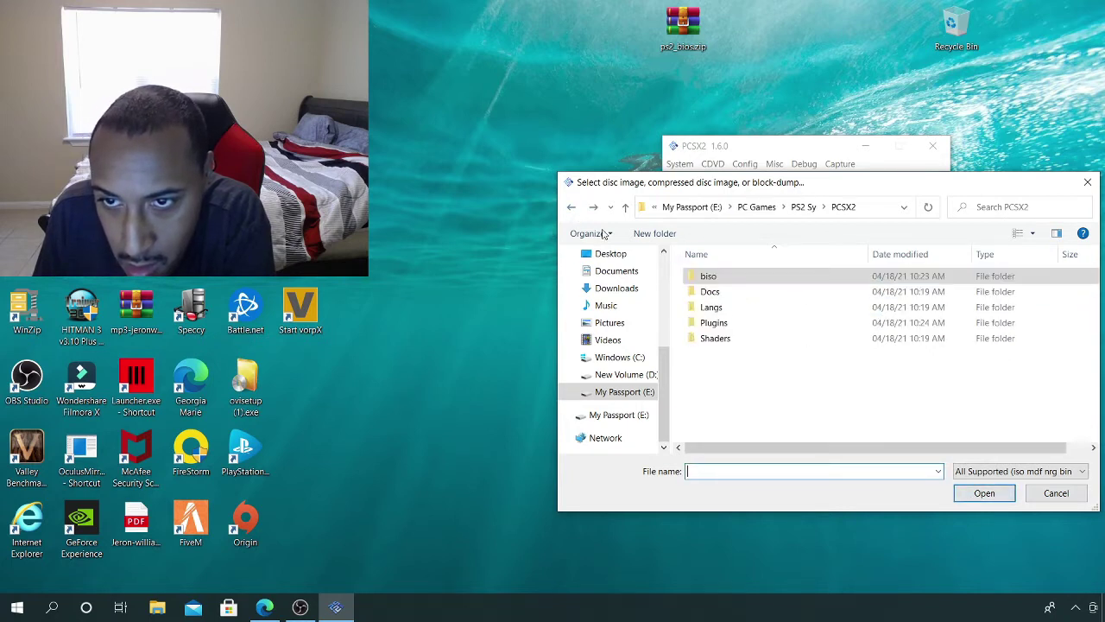
left_click(968, 499)
left_click_drag(978, 195, 708, 269)
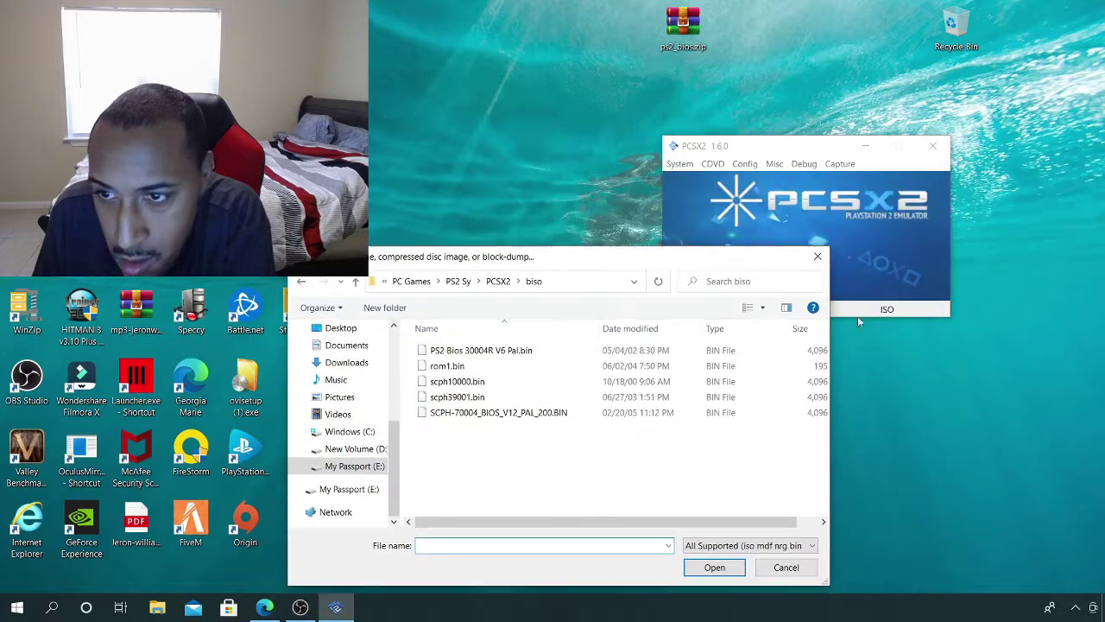
left_click(816, 257)
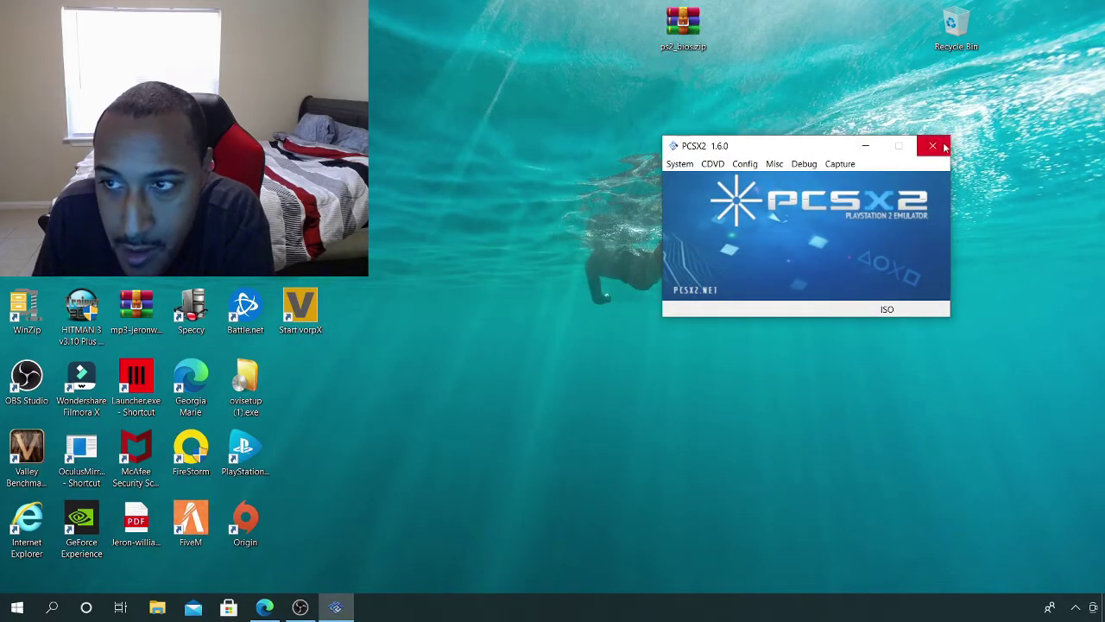
Open the plugin and BIOS settings and browse for a plugins folder in Documents\PCSX2\bios
left_click(746, 164)
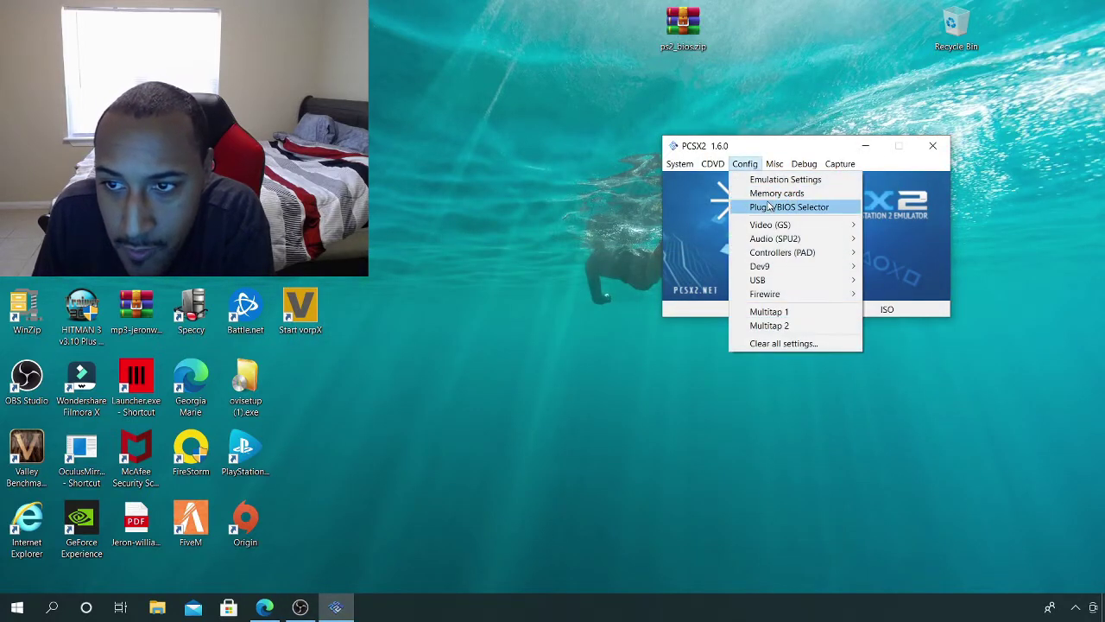
left_click(771, 208)
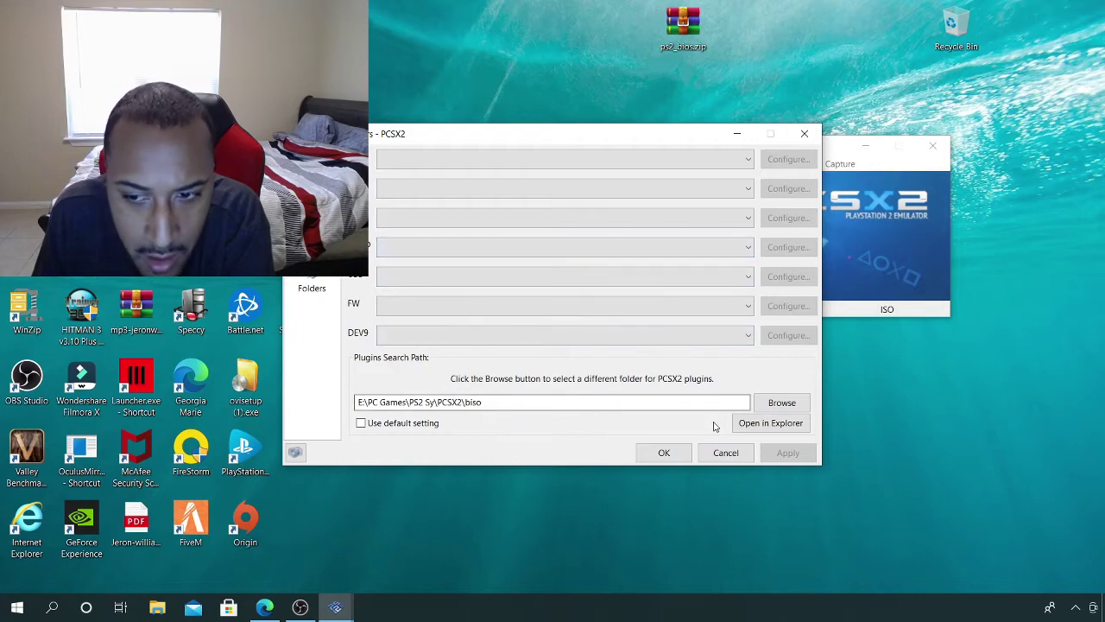
left_click(782, 403)
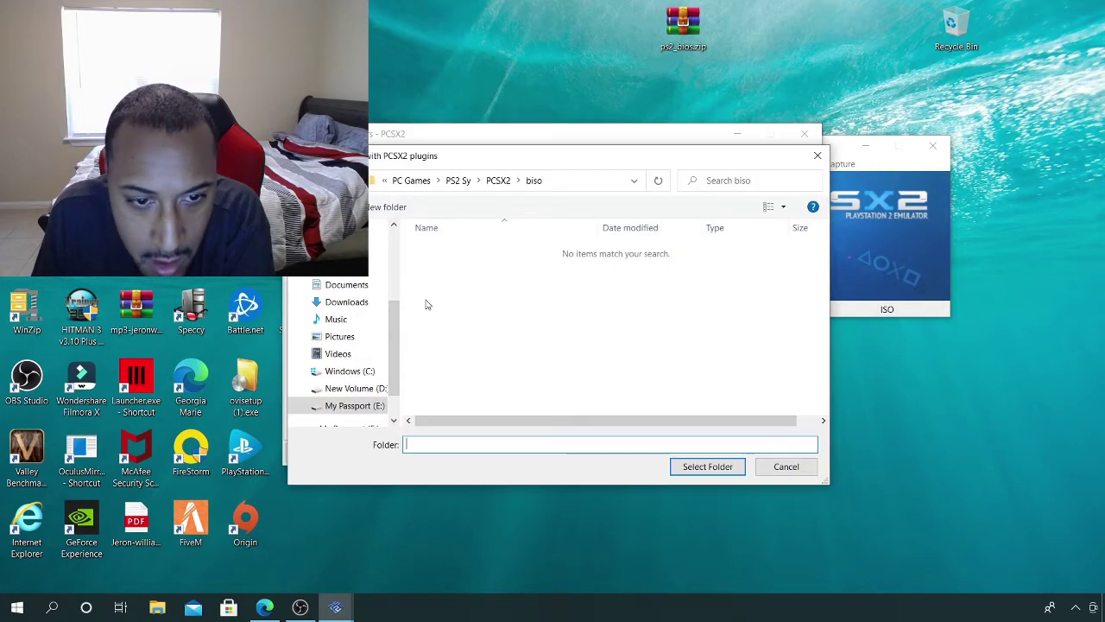
left_click(349, 285)
double_click(487, 311)
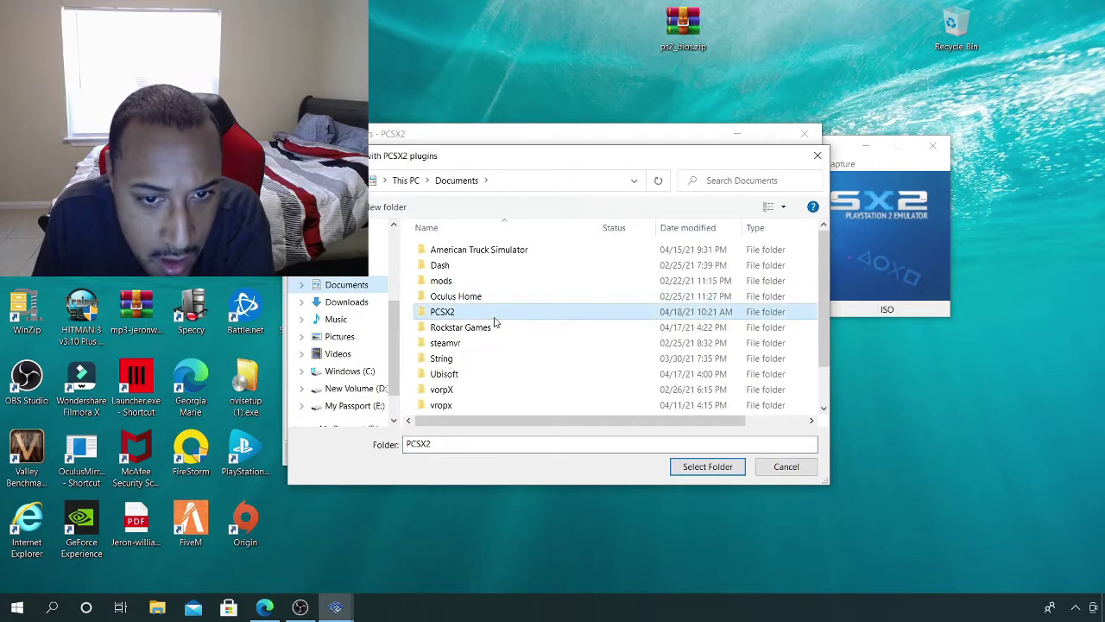
double_click(481, 250)
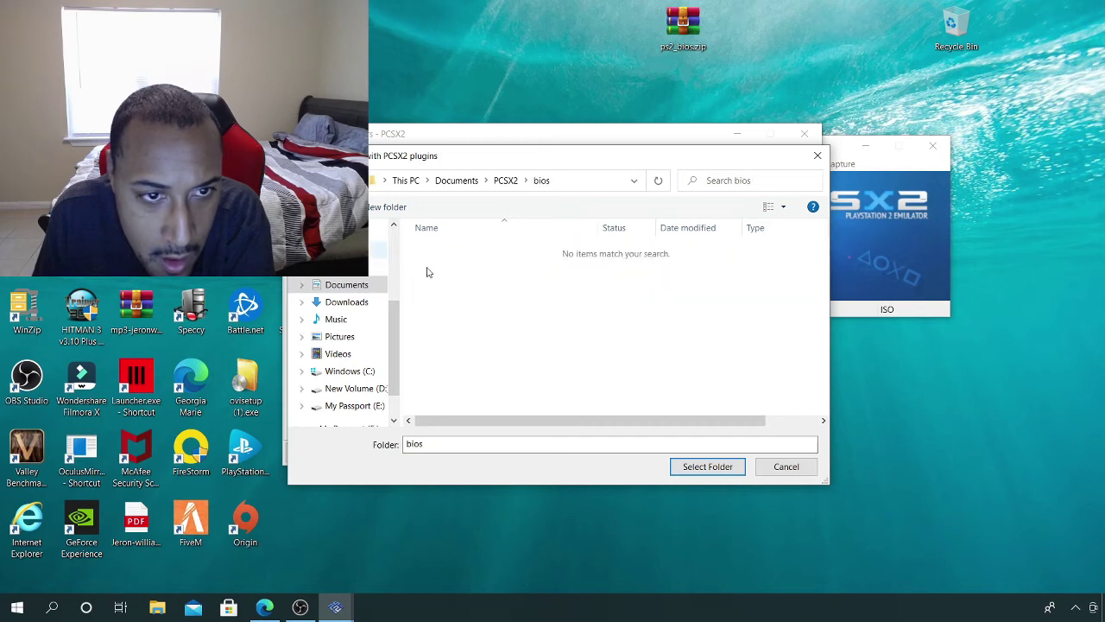
Look inside the PC Games folder on My Passport (E:), go back to the drive, and cancel the plugins folder selection
scroll(367, 345, "down", 1)
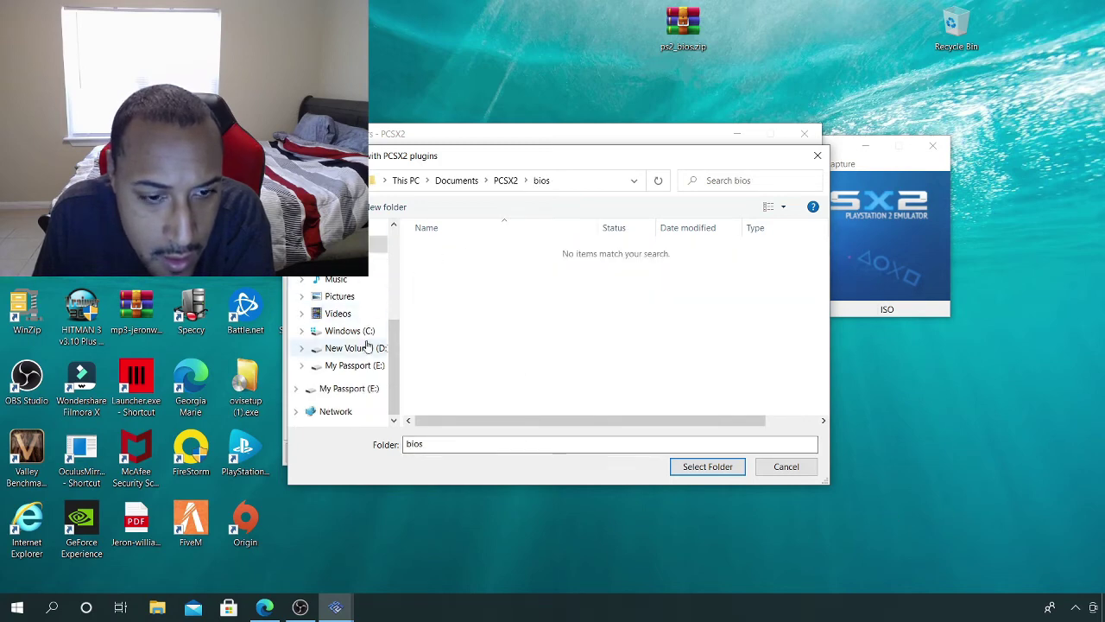
left_click(359, 365)
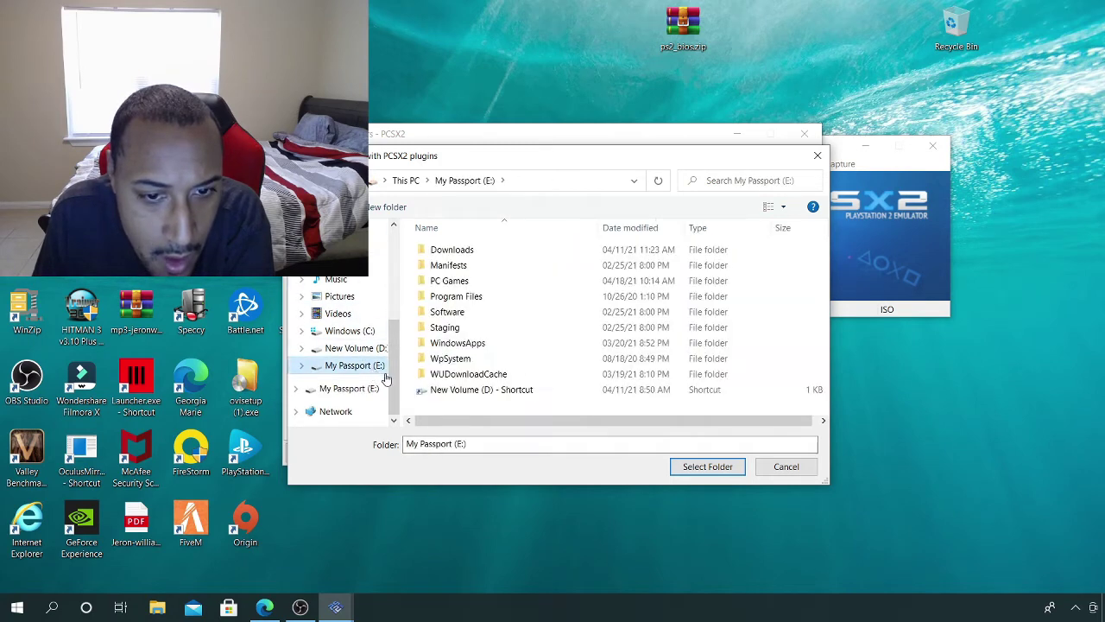
double_click(480, 287)
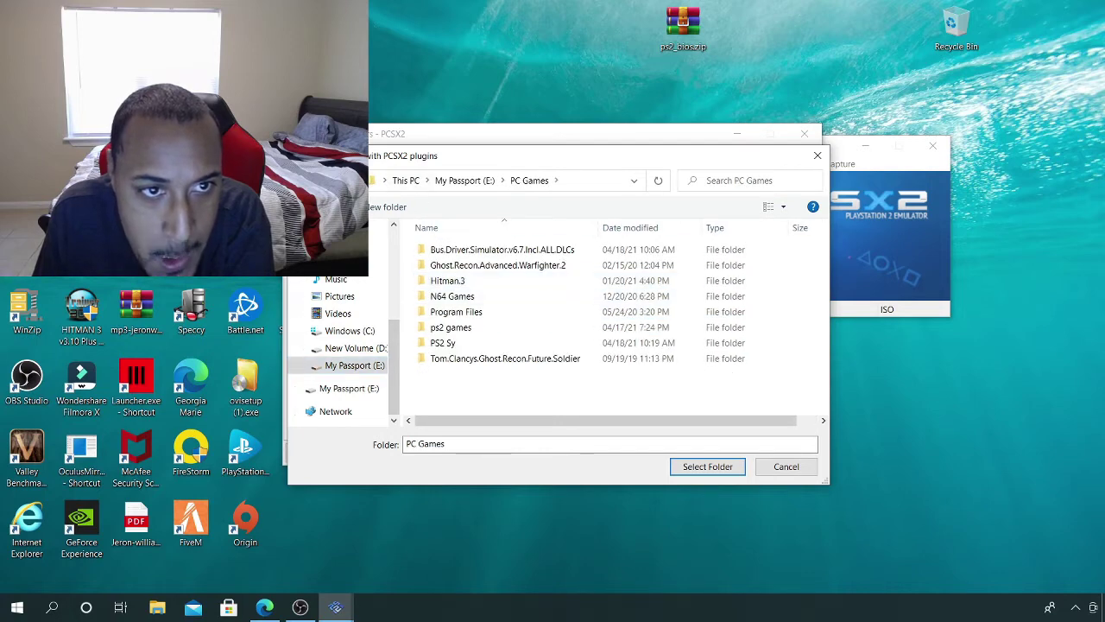
left_click(302, 181)
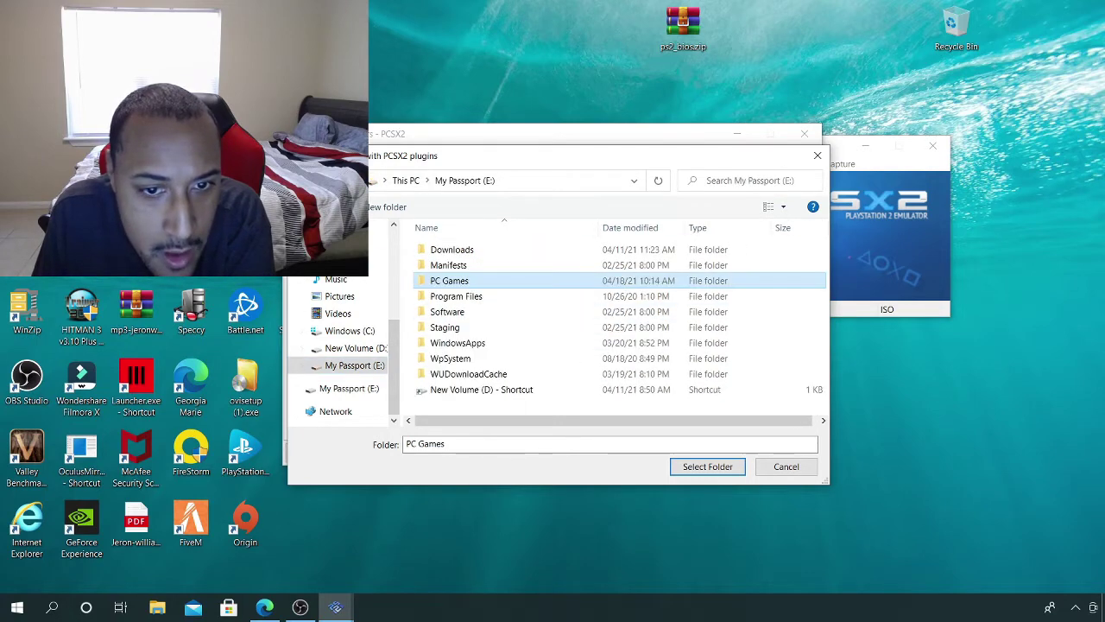
left_click(785, 467)
Try pointing the plugins search path to the Documents\PCSX2\bios folder, and cancel out of the settings
left_click(797, 406)
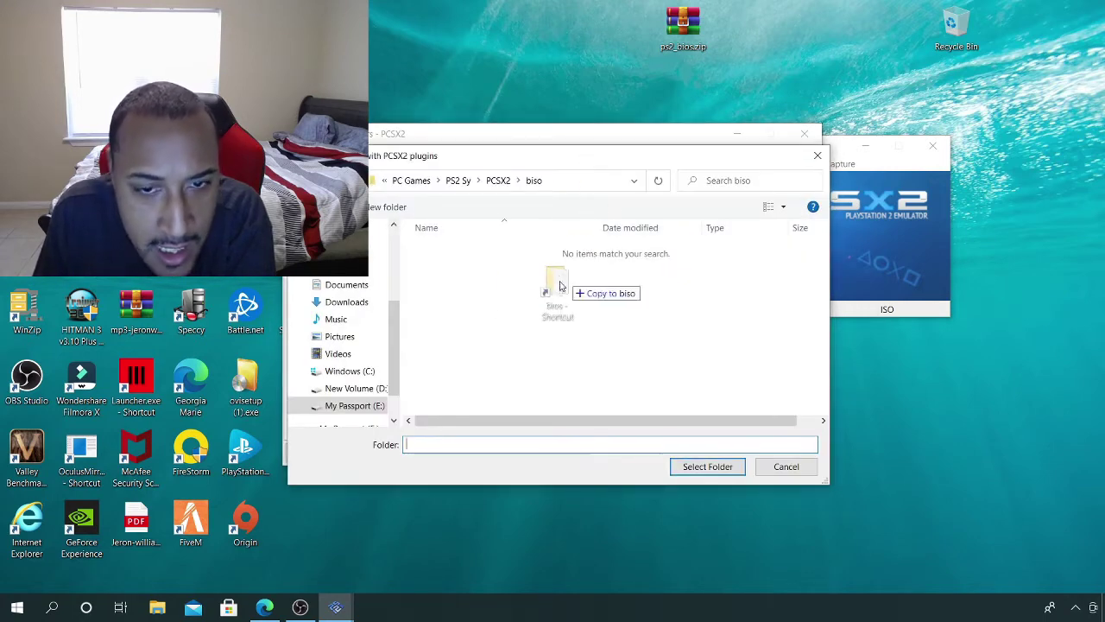
left_click_drag(555, 291, 497, 285)
left_click(708, 466)
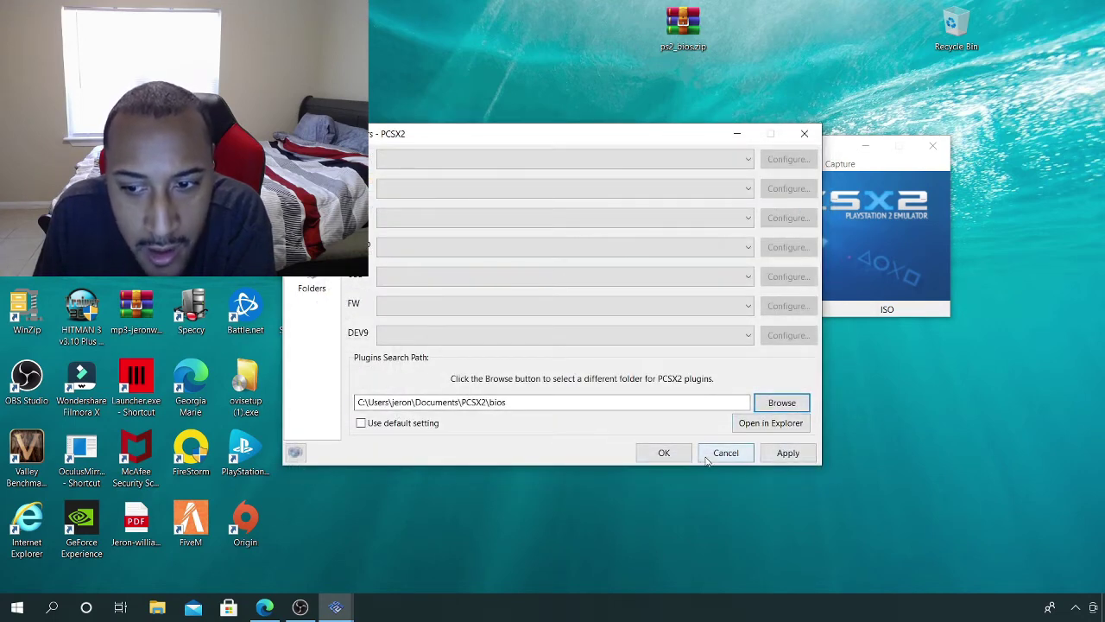
left_click(706, 460)
Reopen the plugin settings and set the plugins search path to the Documents\PCSX2\bios folder
left_click(746, 166)
left_click(764, 205)
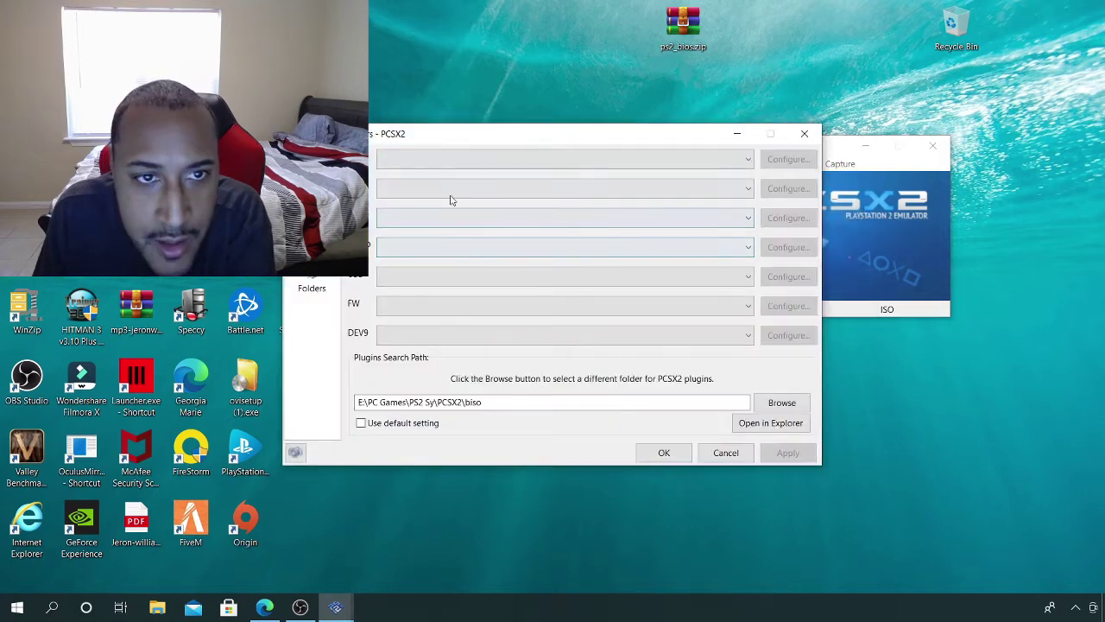
left_click(782, 402)
double_click(459, 249)
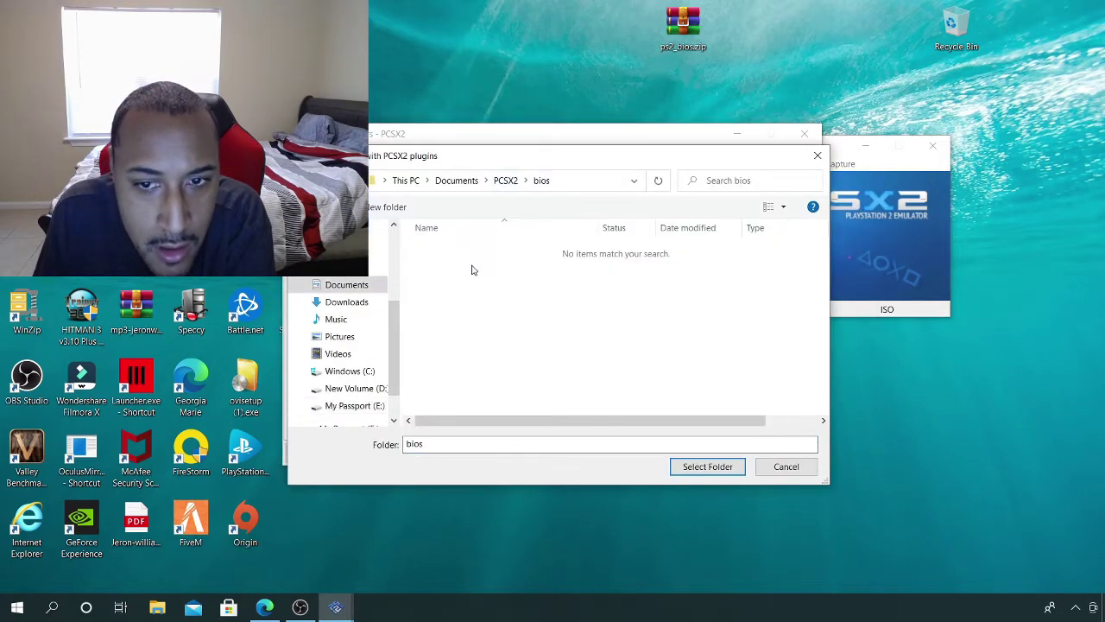
left_click(689, 467)
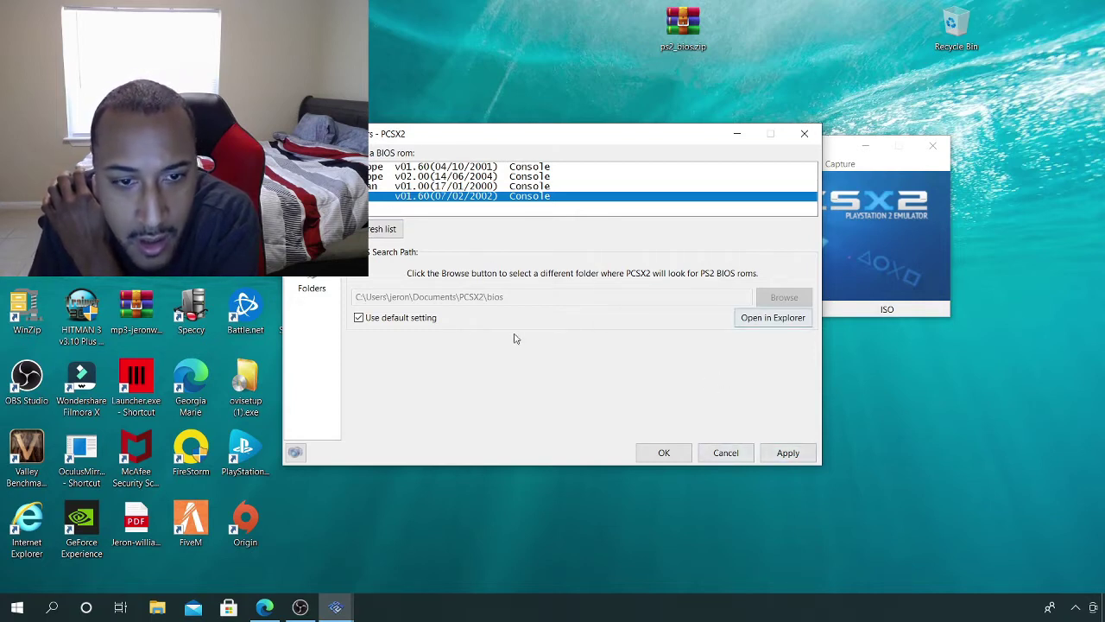
Turn off the default BIOS search path, choose the Documents\PCSX2\bios folder instead, and apply and close the settings
left_click(361, 317)
left_click(781, 299)
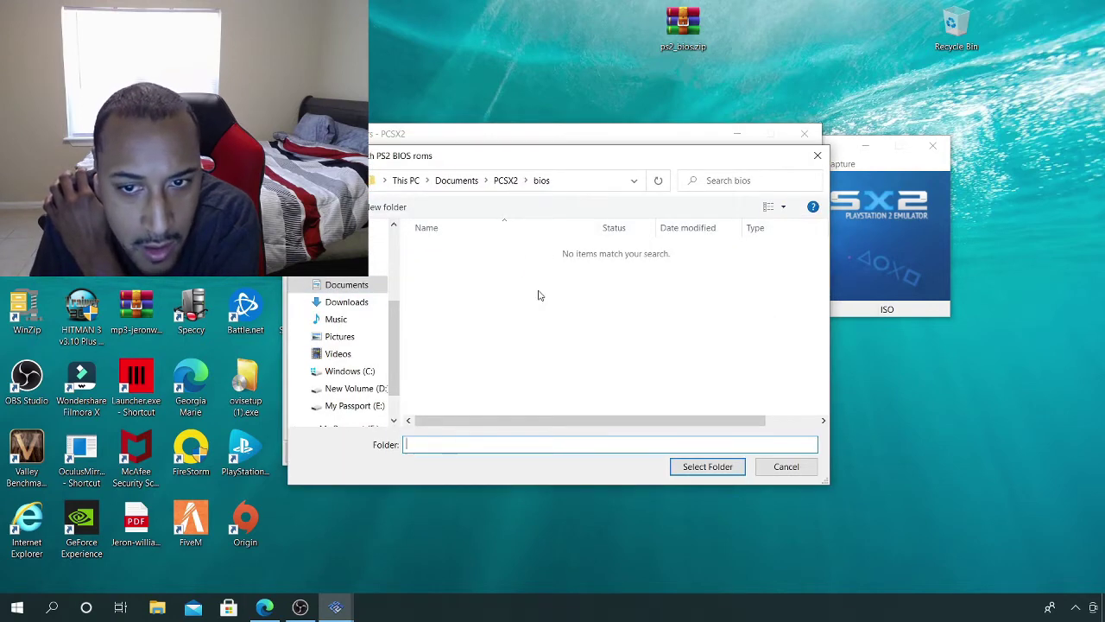
left_click(704, 466)
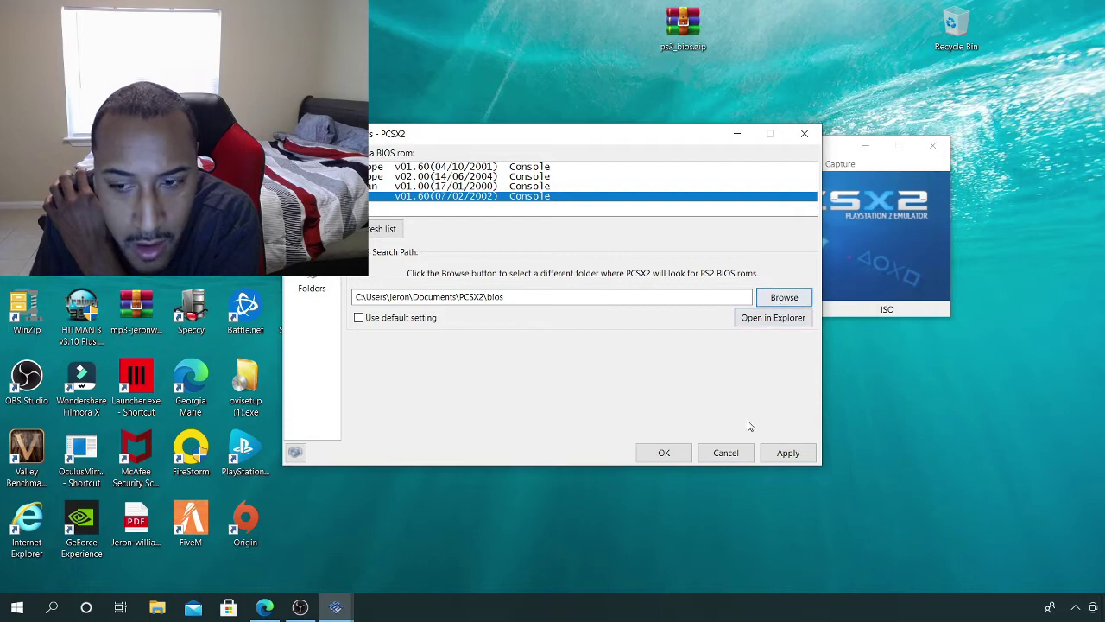
left_click(787, 460)
left_click(677, 456)
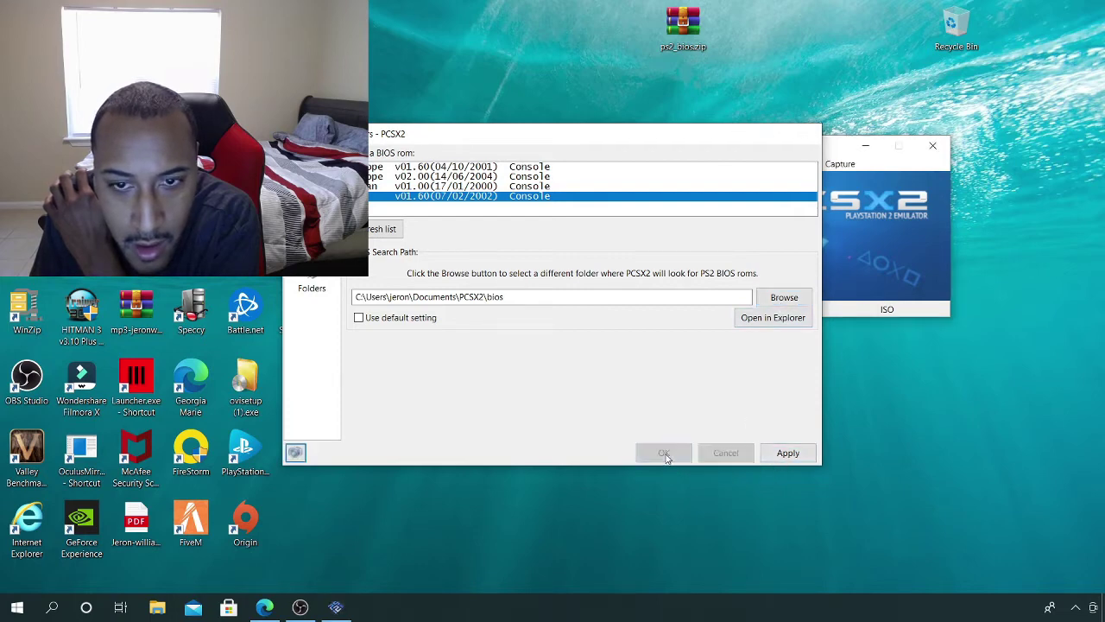
Start a full ISO boot with Tom Clancy's Splinter Cell - Chaos Theory (USA) (En,Fr,Es).iso from E:\PC Games\ps2 games
left_click(688, 169)
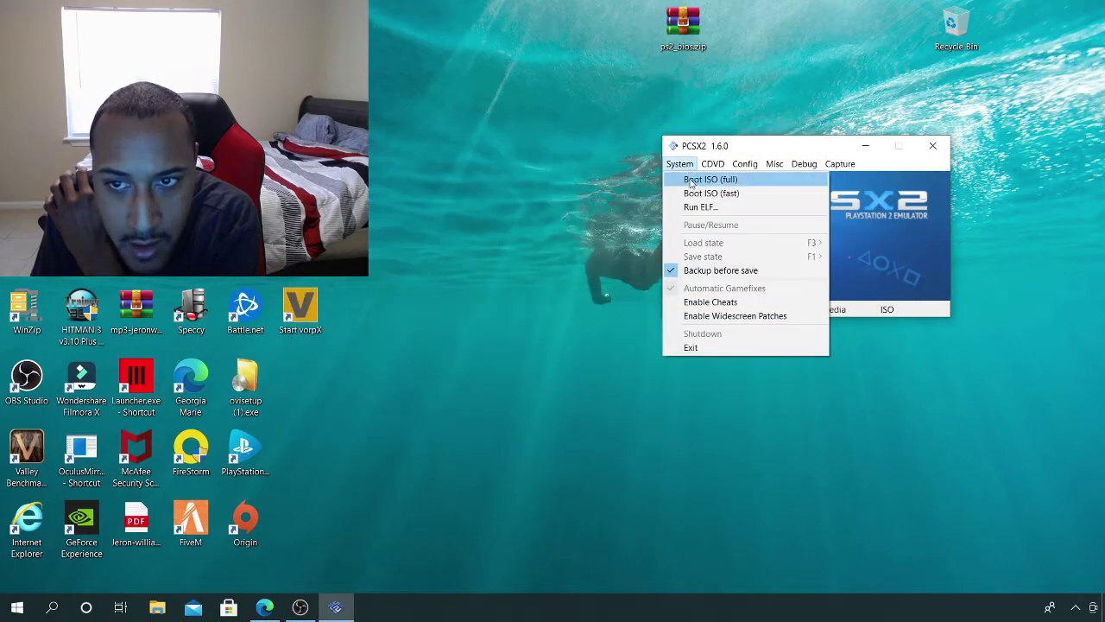
left_click(691, 179)
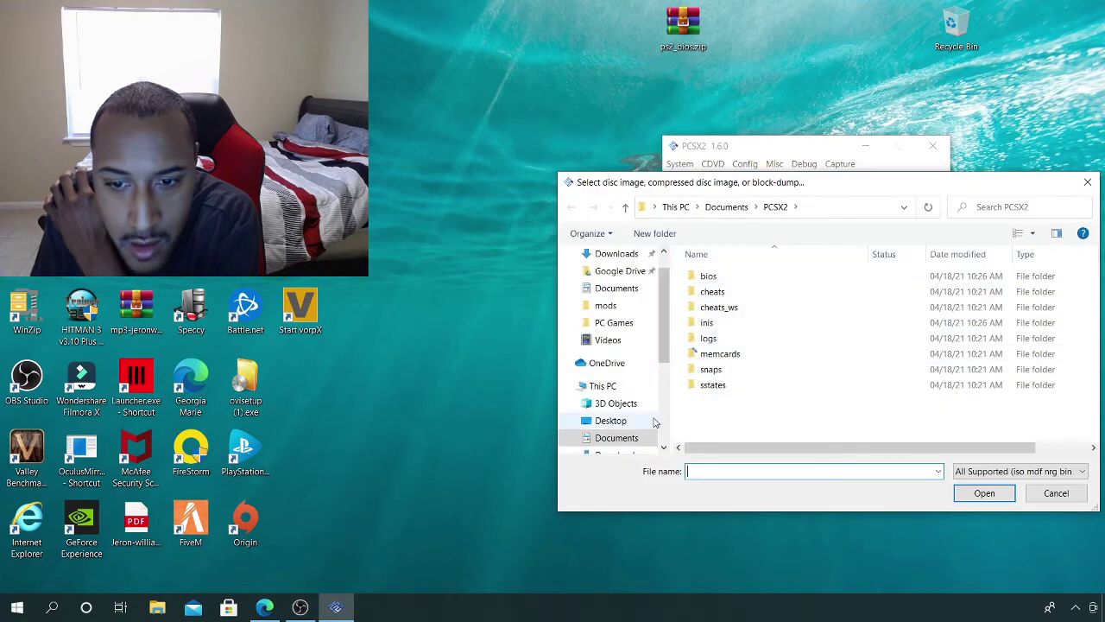
scroll(617, 403, "down", 3)
scroll(618, 401, "down", 2)
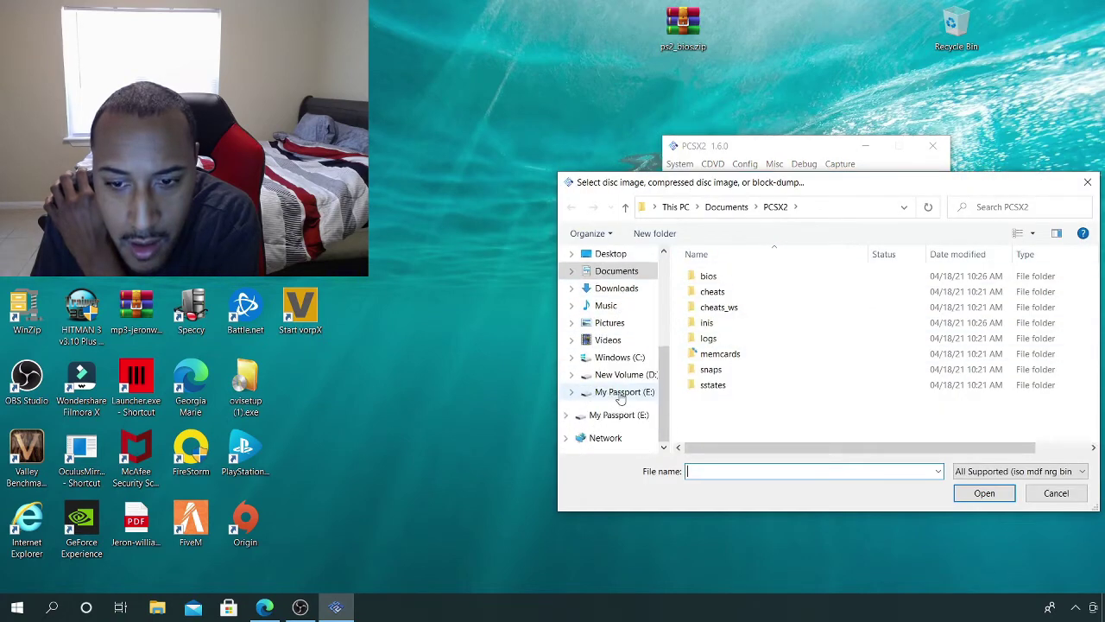
left_click(626, 393)
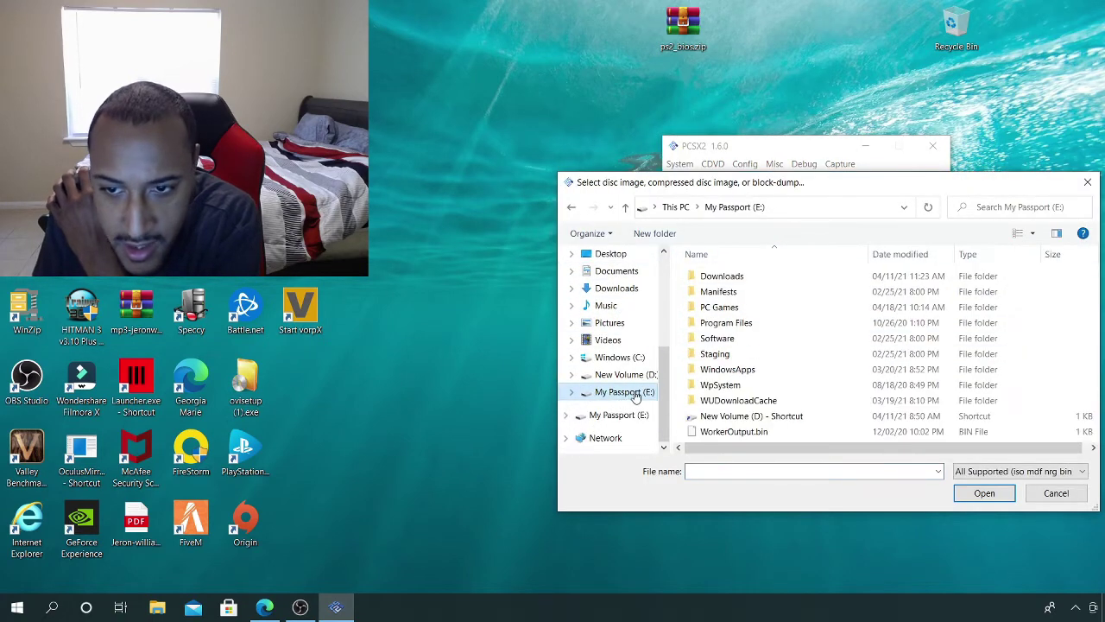
double_click(734, 308)
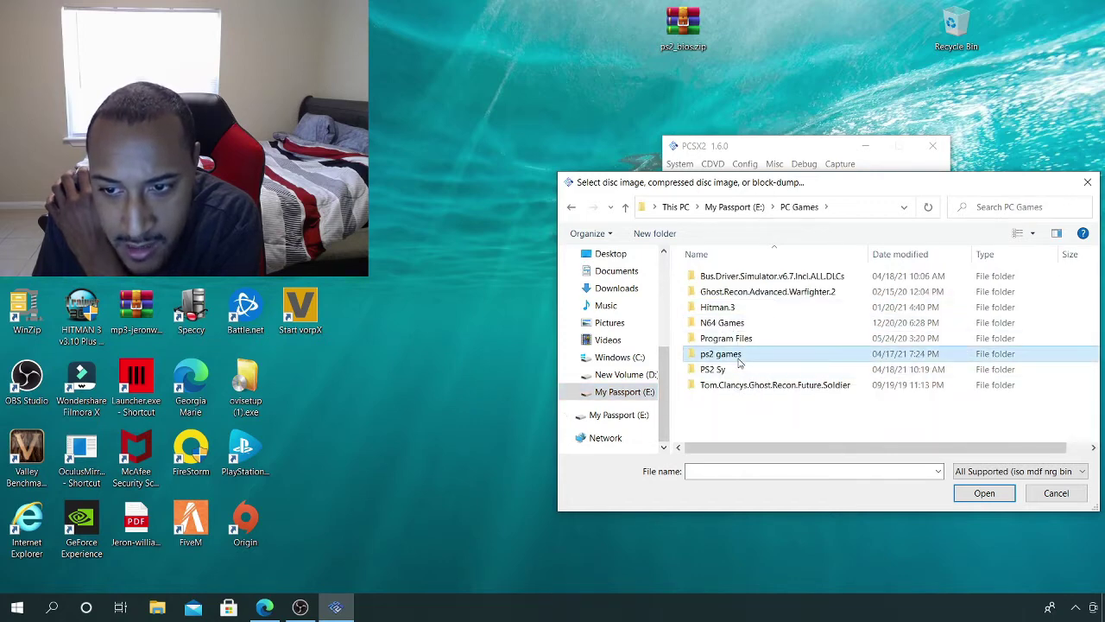
double_click(738, 354)
left_click(744, 340)
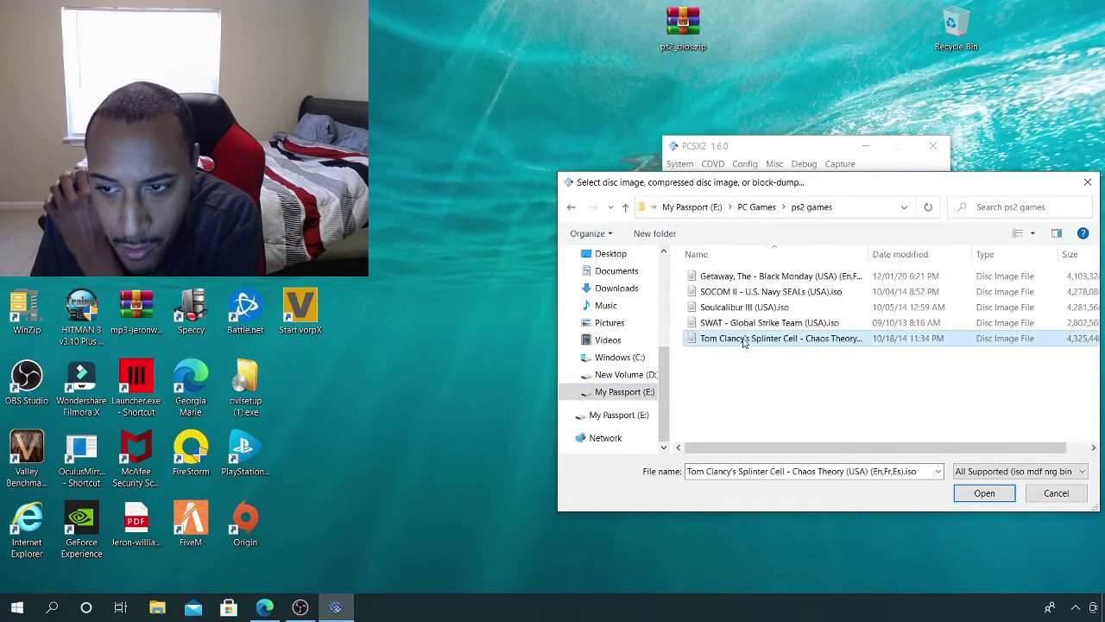
left_click(986, 493)
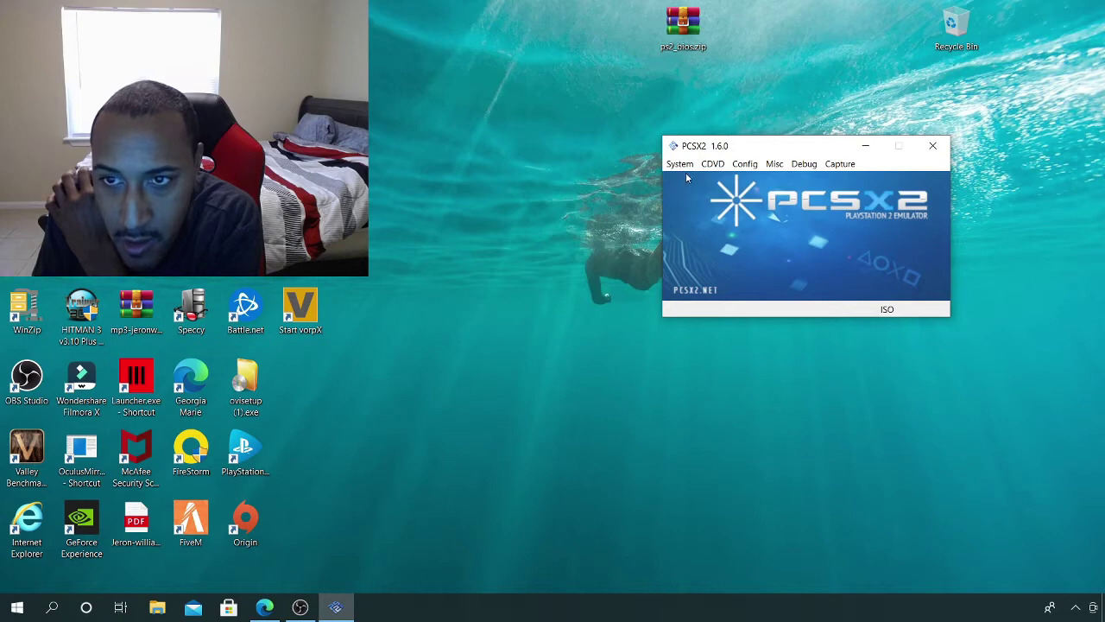
Try a full ISO boot two more times
left_click(680, 164)
left_click(705, 184)
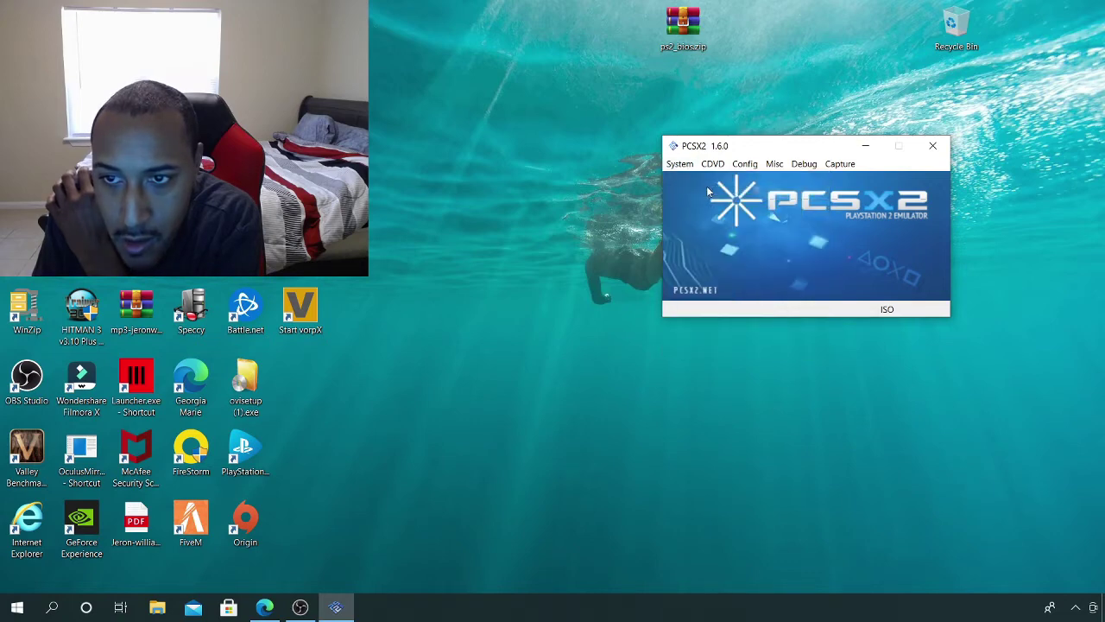
left_click(688, 167)
left_click(693, 179)
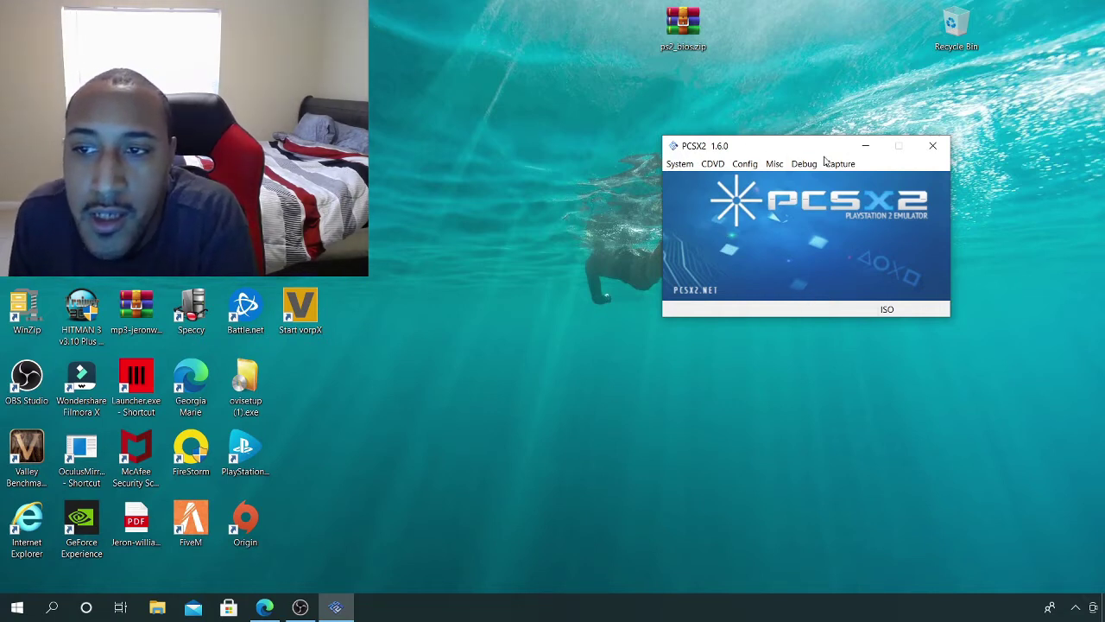
left_click(712, 163)
mouse_move(725, 181)
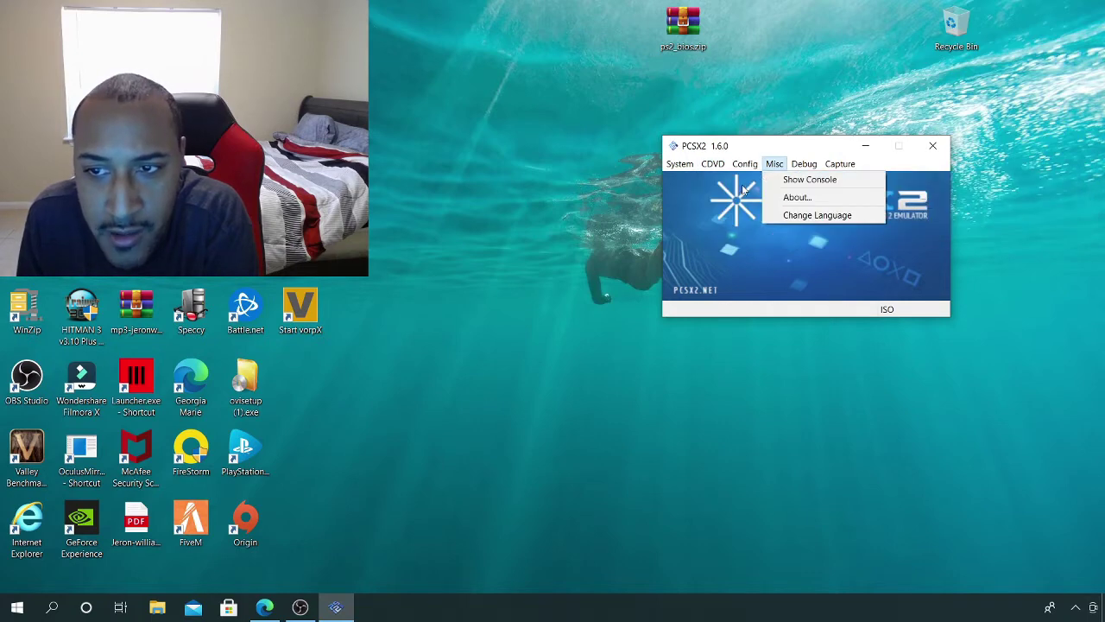
Open the BIOS settings, inspect the files in the Documents\PCSX2\bios search folder in File Explorer, and close the folder
mouse_move(745, 163)
left_click(777, 207)
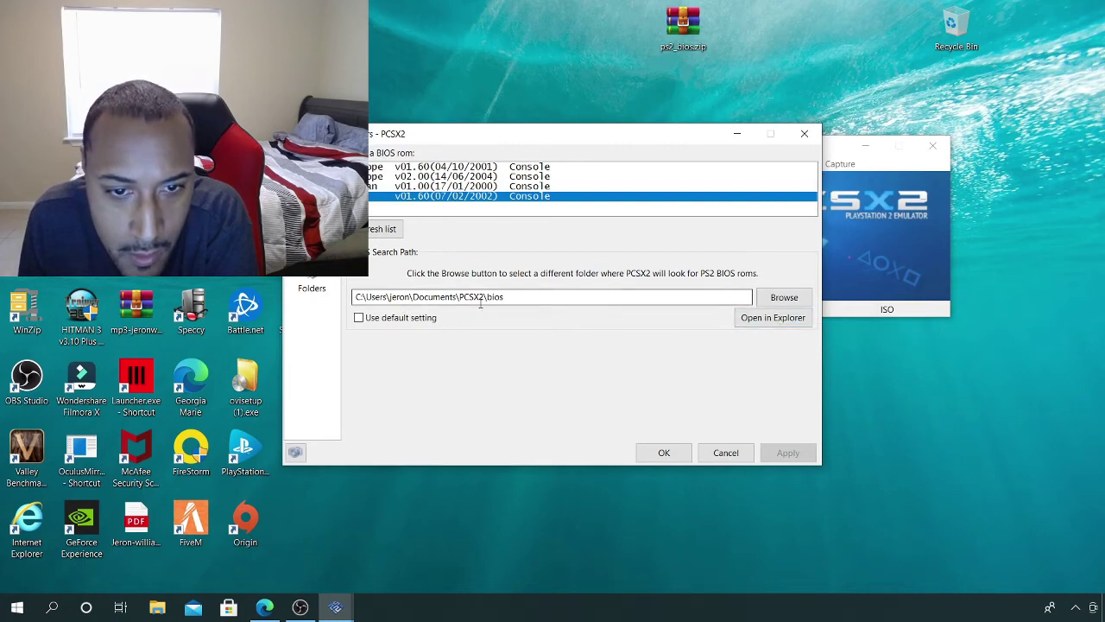
left_click(750, 320)
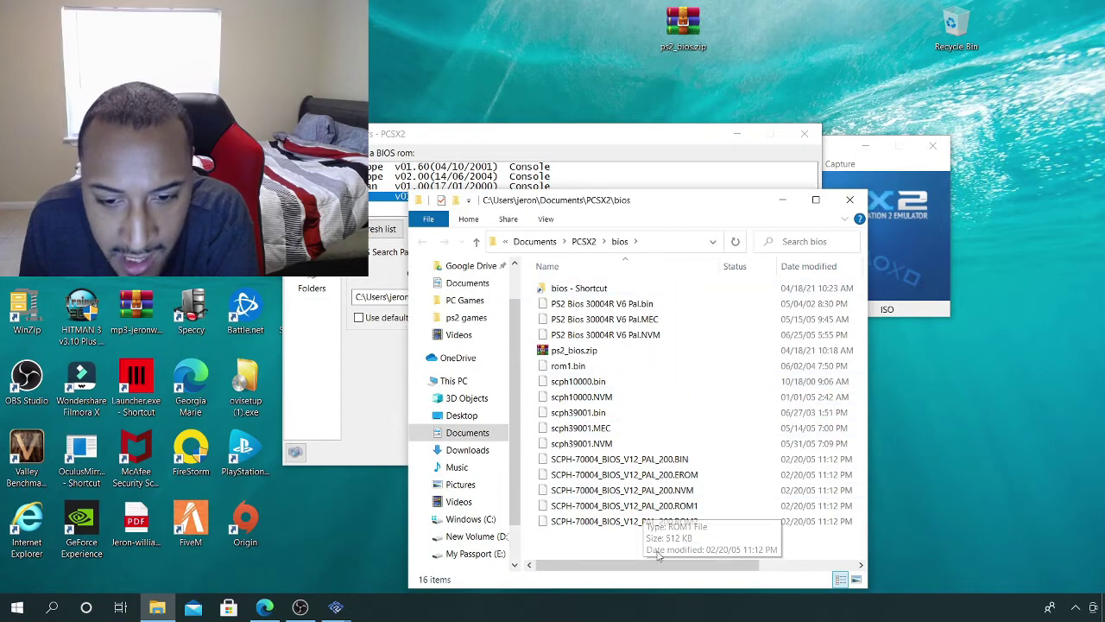
mouse_move(558, 345)
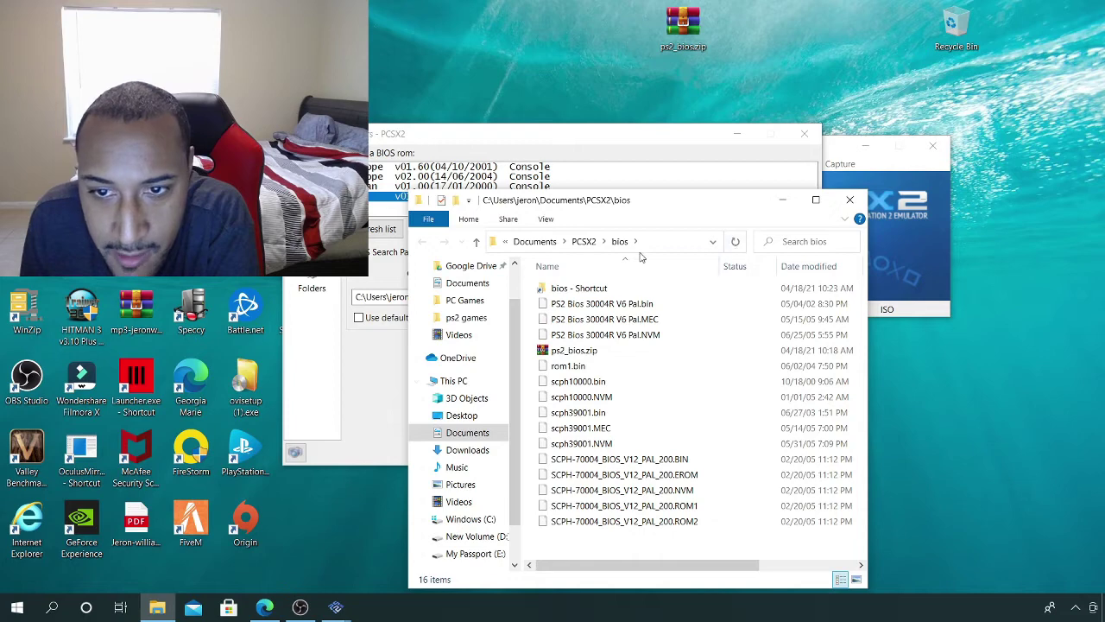
left_click(850, 199)
left_click(772, 320)
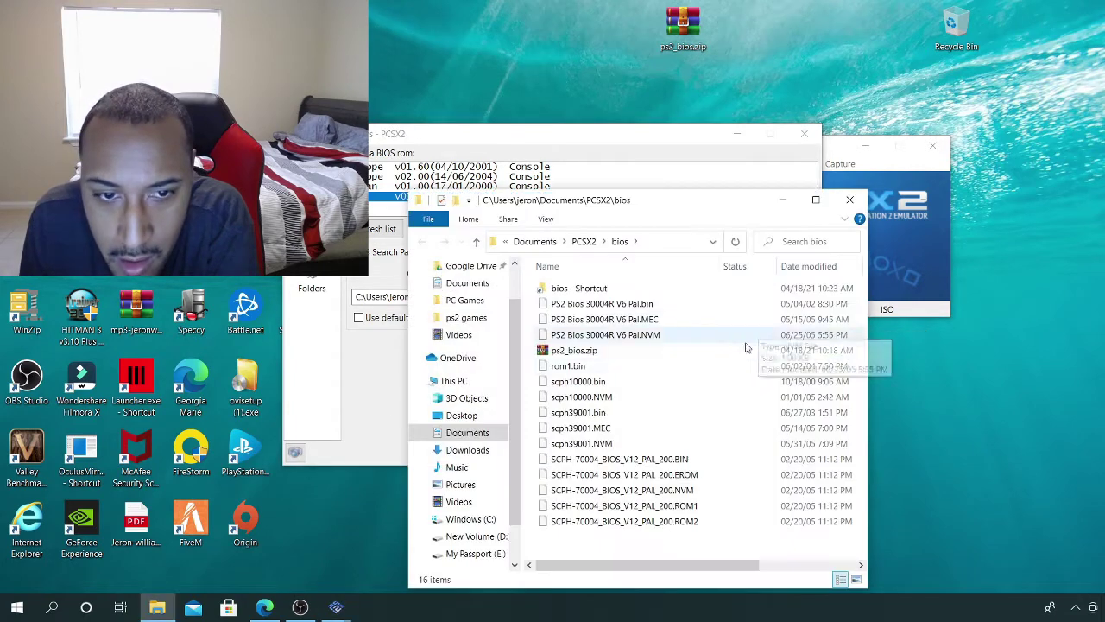
left_click(850, 199)
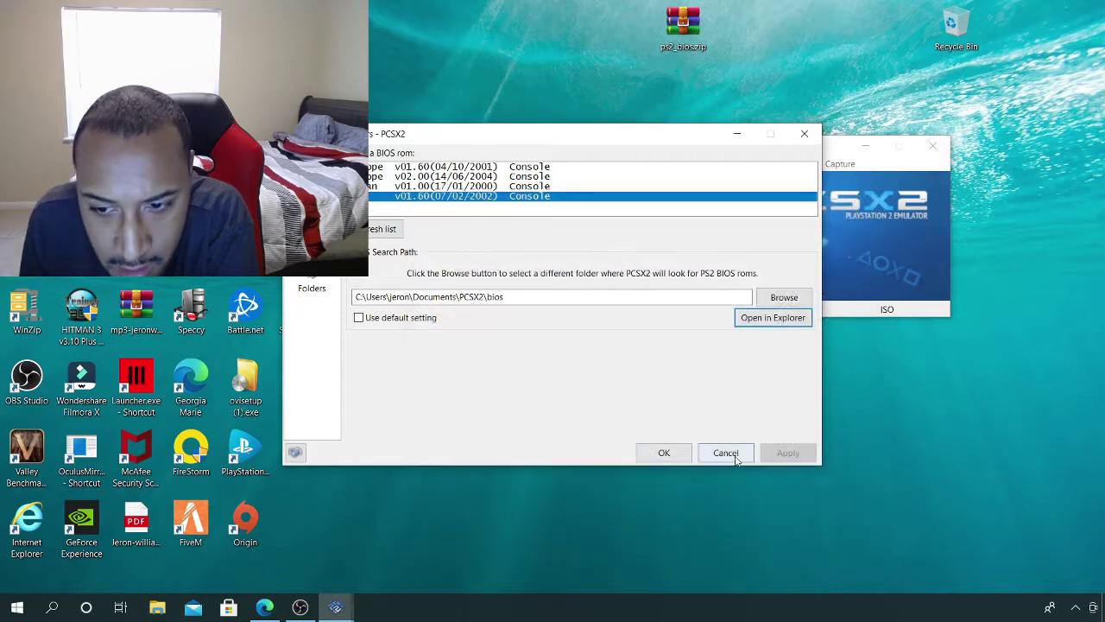
Turn on the default setting for the BIOS search path, then apply and close the settings
left_click(359, 320)
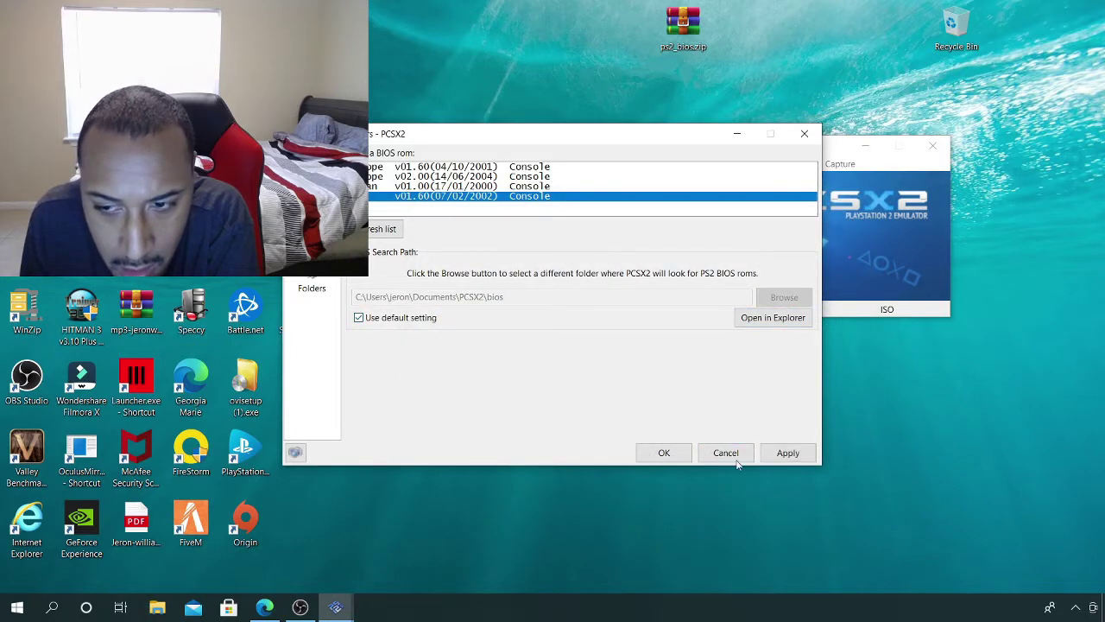
left_click(790, 458)
left_click(683, 452)
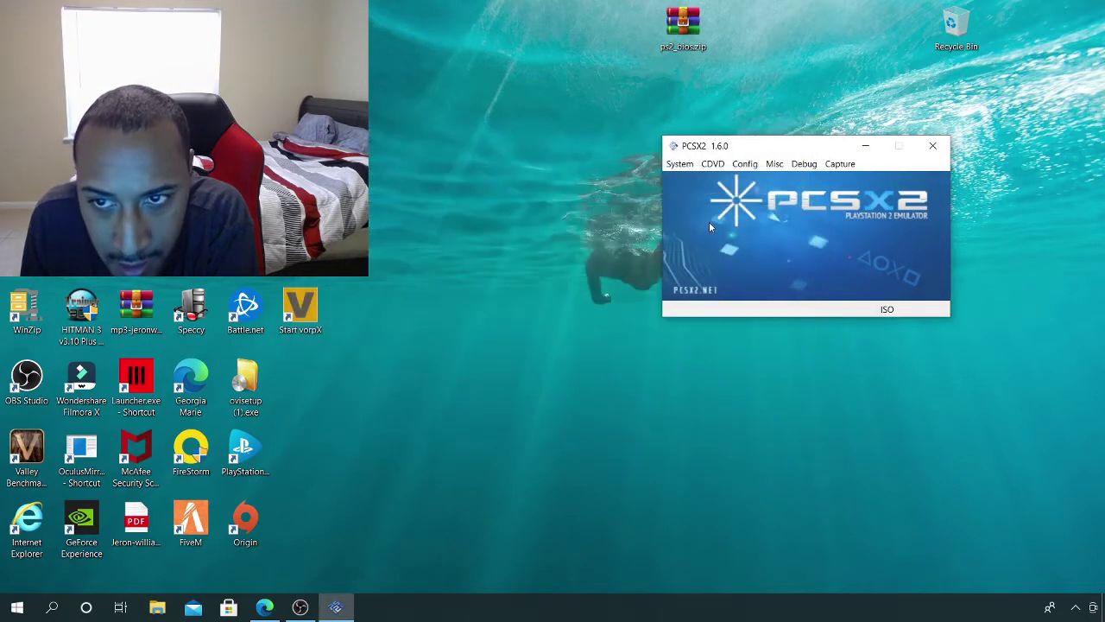
Try a full ISO boot with the default BIOS search path
left_click(682, 164)
left_click(682, 164)
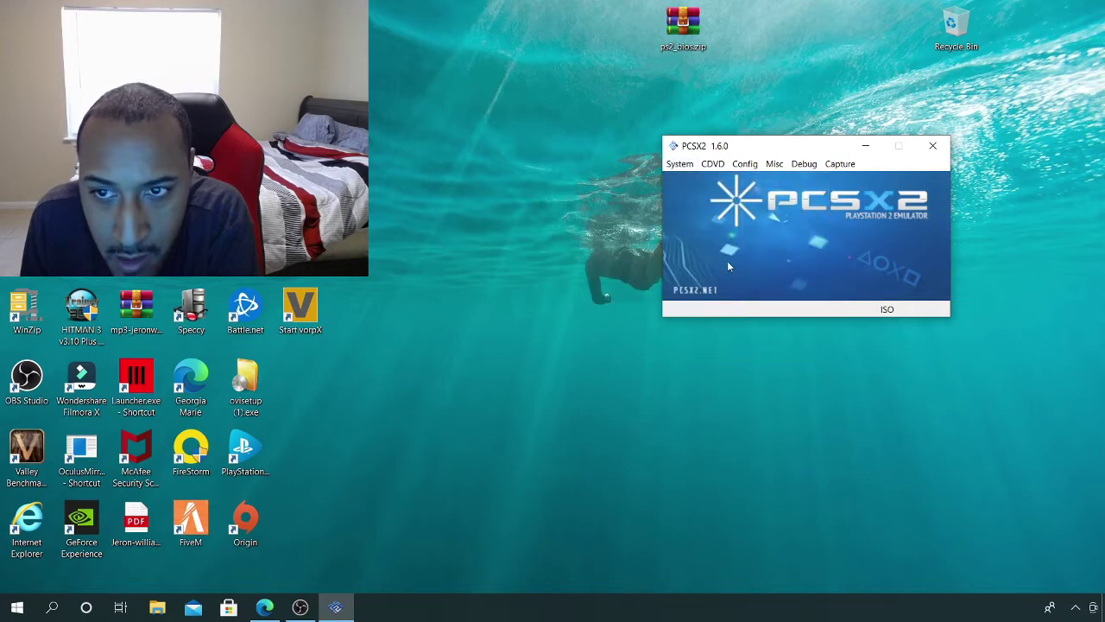
left_click(681, 166)
left_click(689, 187)
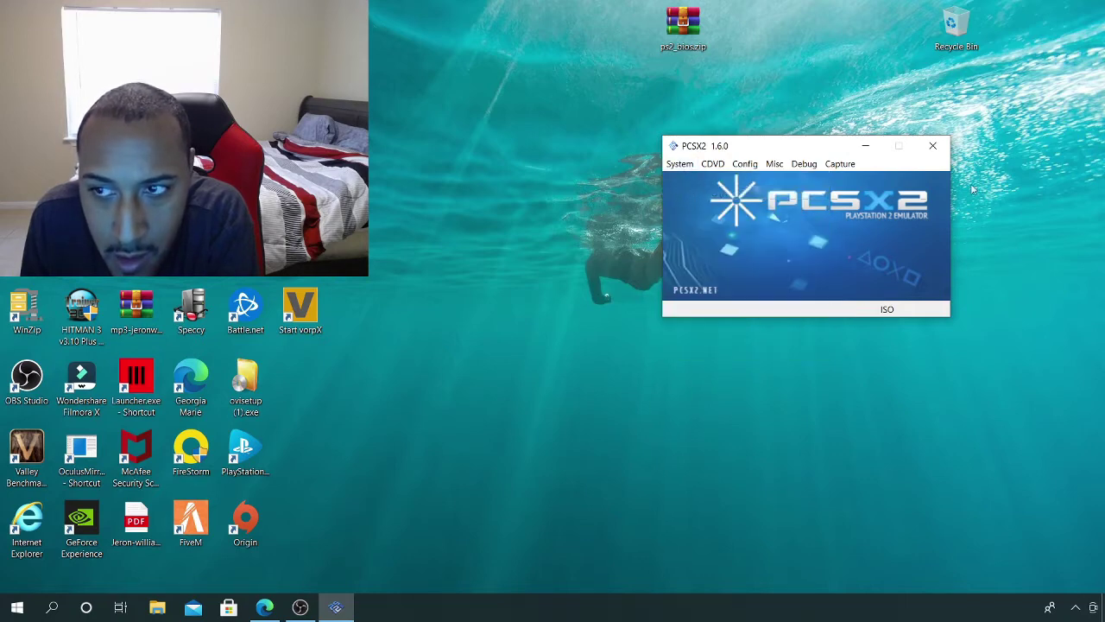
left_click(932, 145)
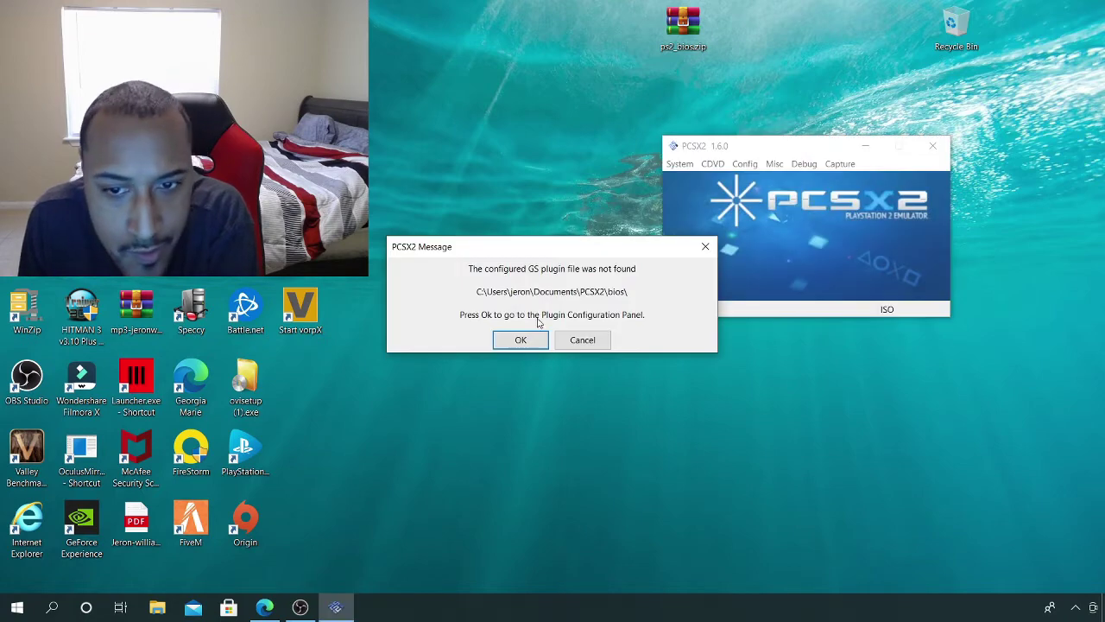
Turn the default BIOS search path back off, select the Documents\PCSX2\bios folder, and apply and close the settings
left_click(521, 339)
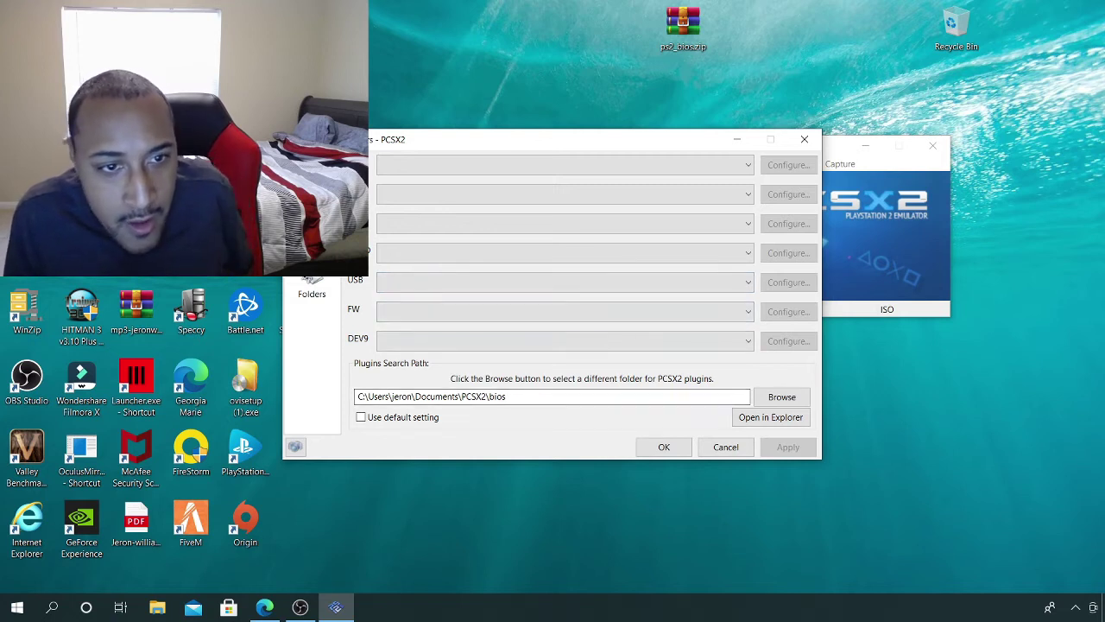
left_click(312, 223)
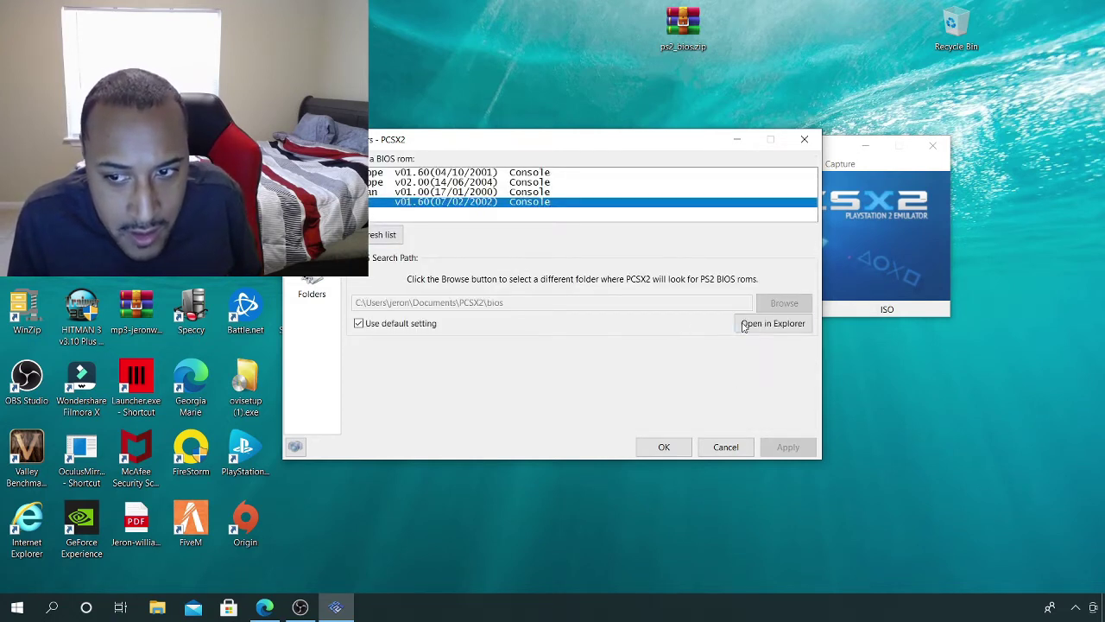
left_click(359, 323)
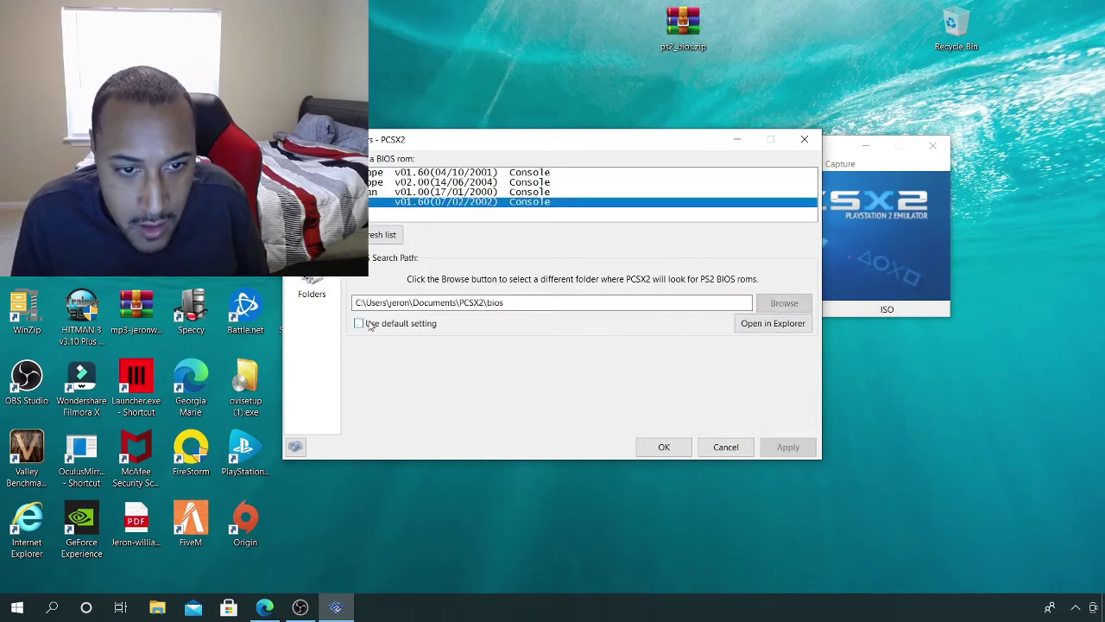
left_click(783, 304)
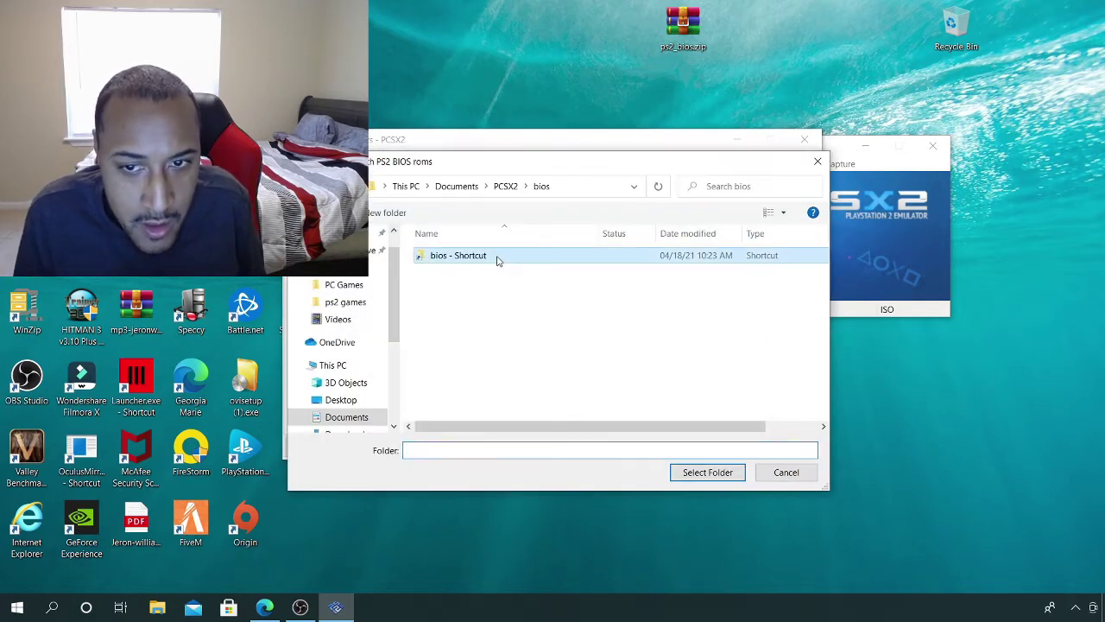
left_click(721, 472)
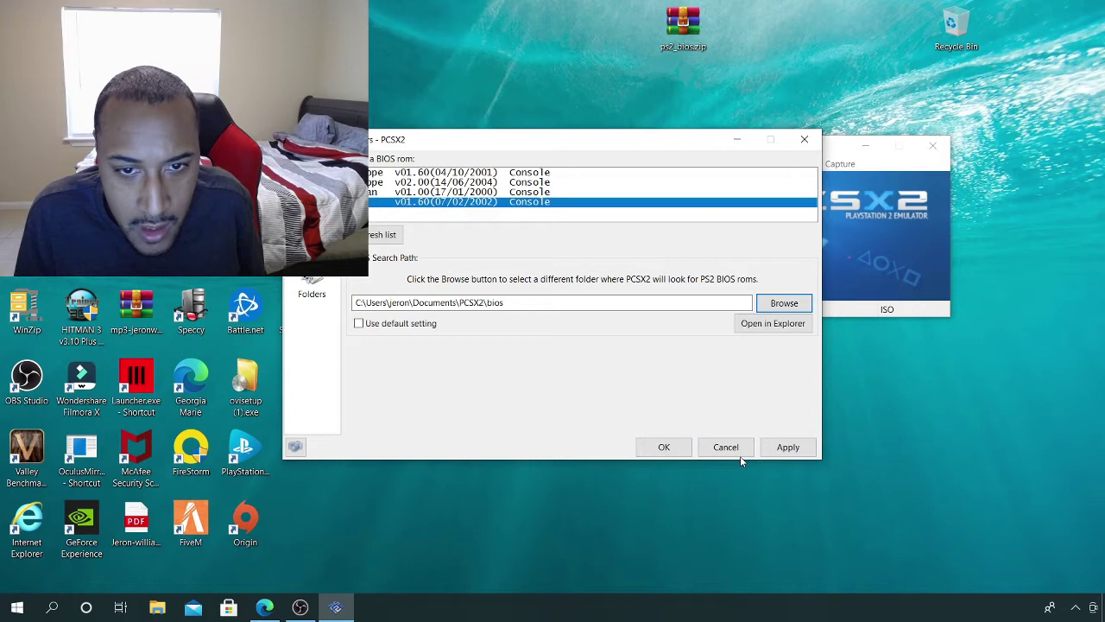
left_click(788, 449)
left_click(661, 447)
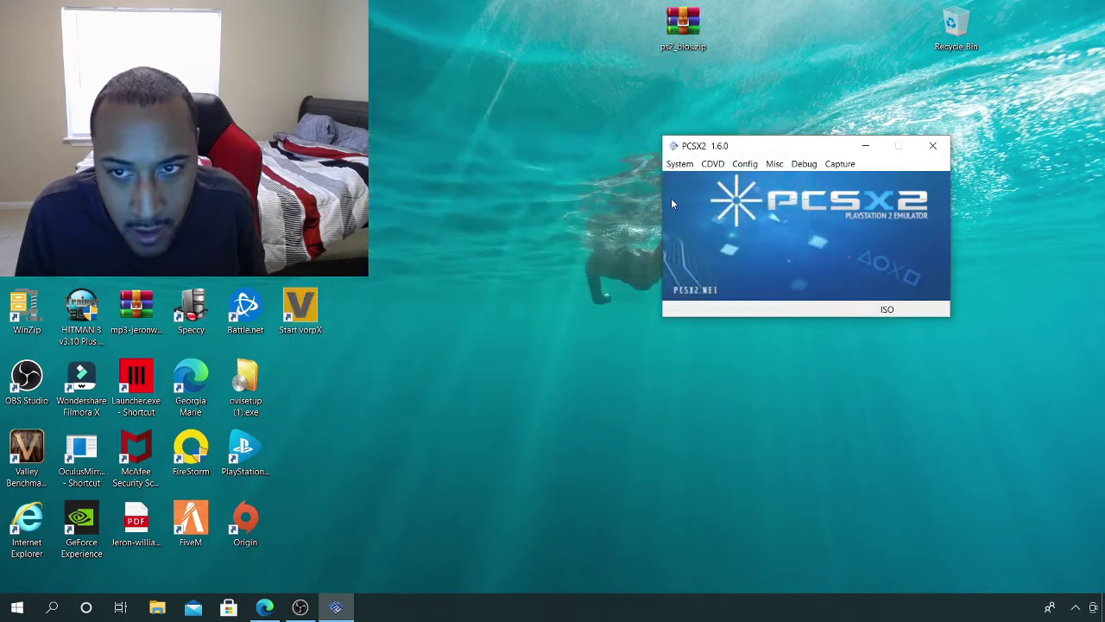
Try the full ISO boot again, decline configuring the plugins, and dismiss the messages
left_click(679, 164)
left_click(695, 185)
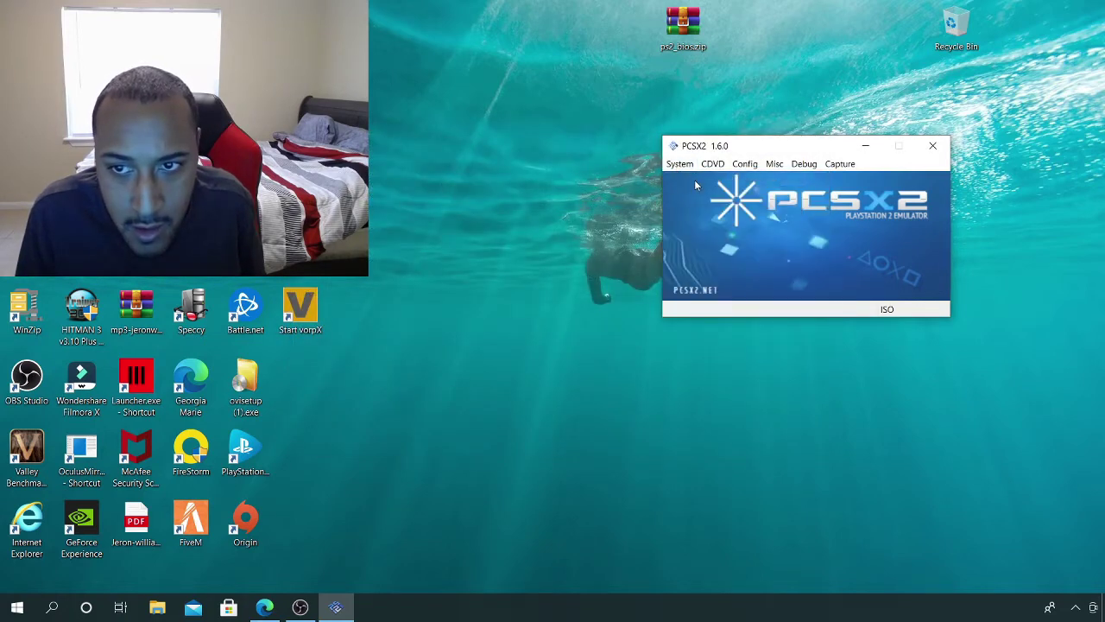
left_click(933, 146)
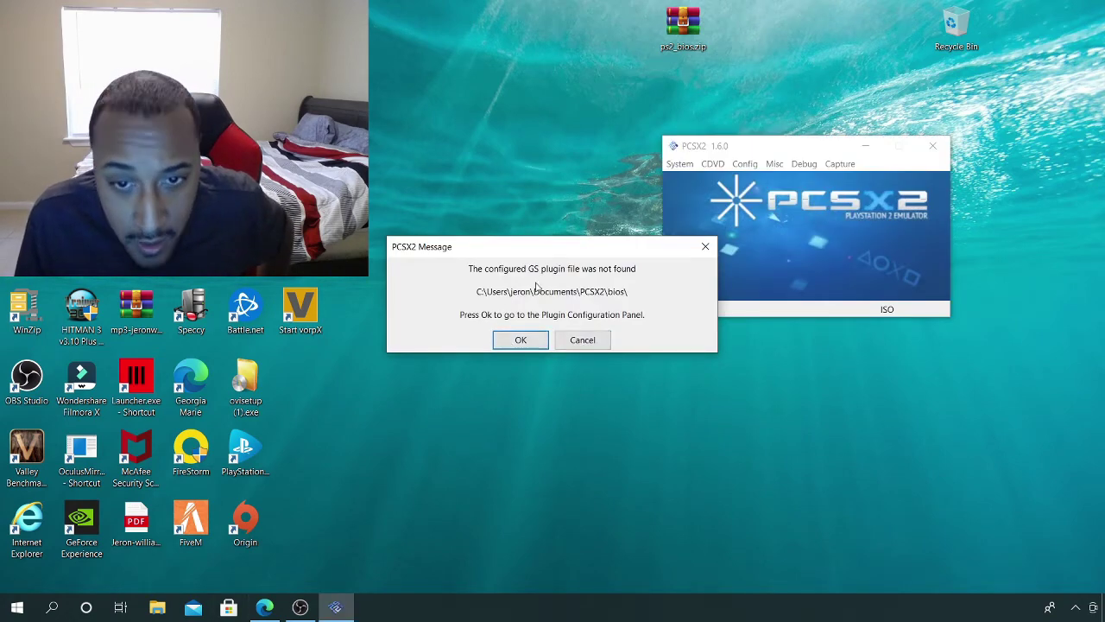
left_click(582, 340)
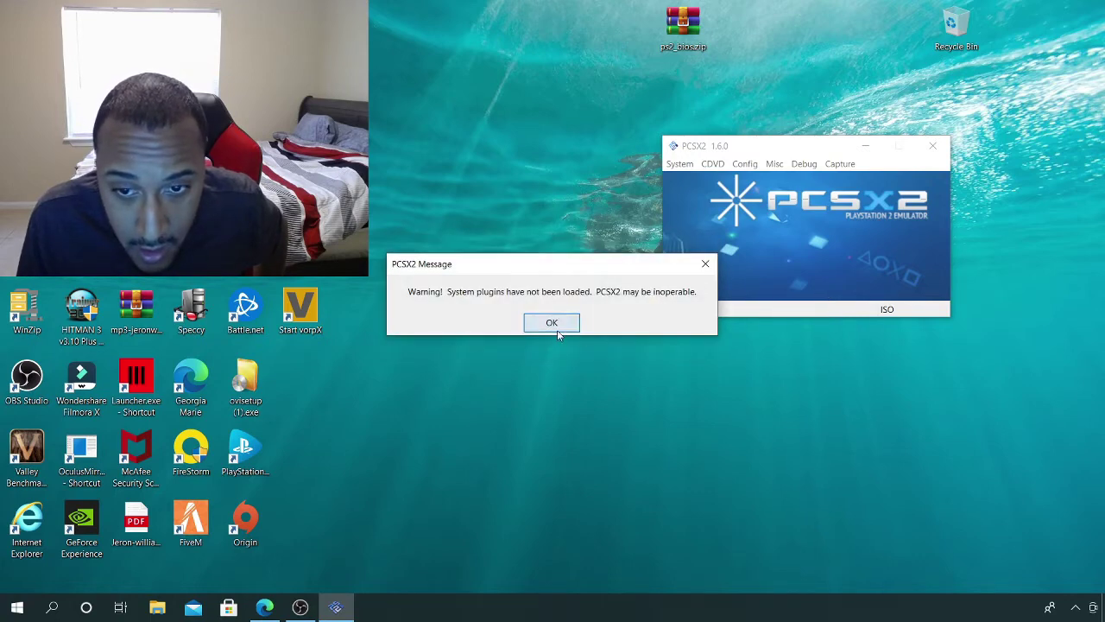
left_click(552, 322)
Reopen the BIOS settings, browse for the search folder, and delete "bios - Shortcut" from Documents\PCSX2\bios
left_click(744, 164)
left_click(782, 207)
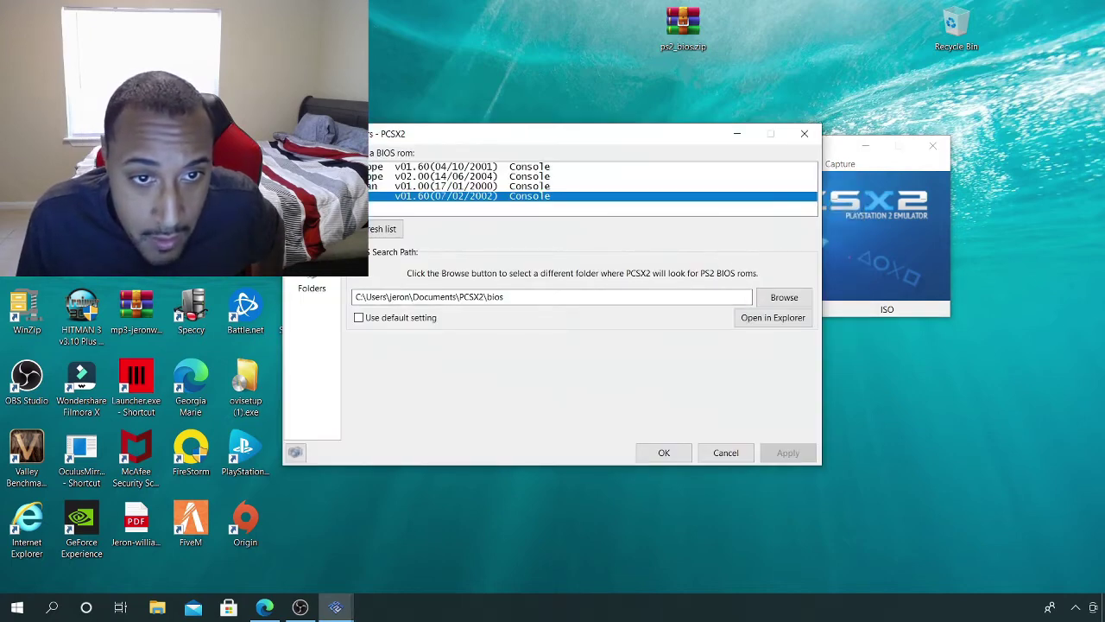
left_click(782, 298)
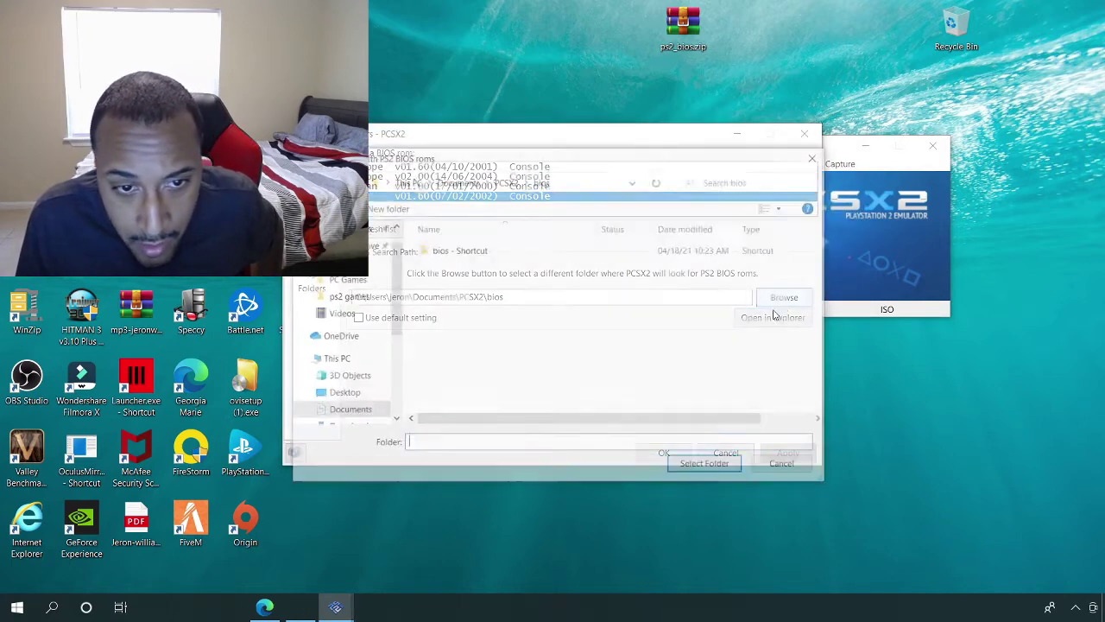
right_click(489, 251)
left_click(547, 344)
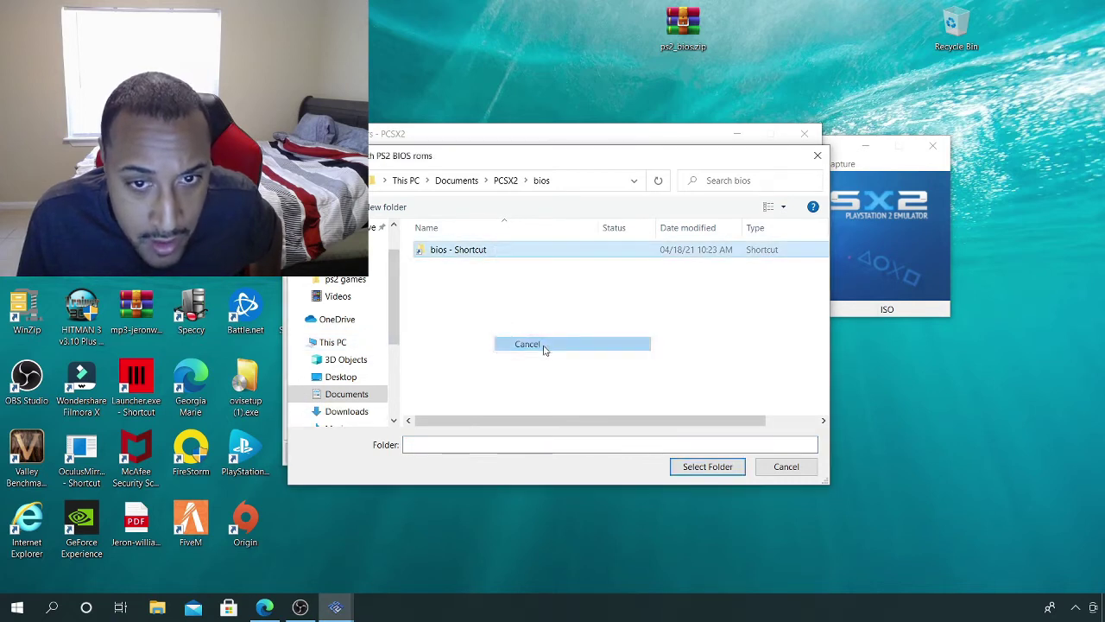
right_click(489, 251)
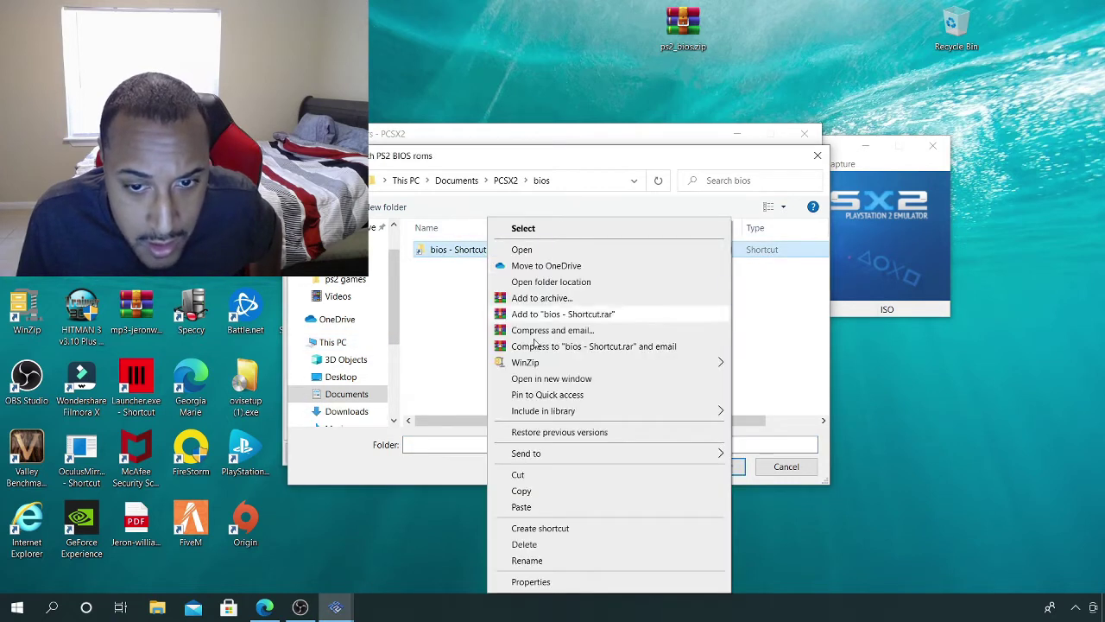
left_click(570, 544)
Look through the Documents and PCSX2 folders, including bios, for a suitable BIOS folder
scroll(345, 294, "up", 1)
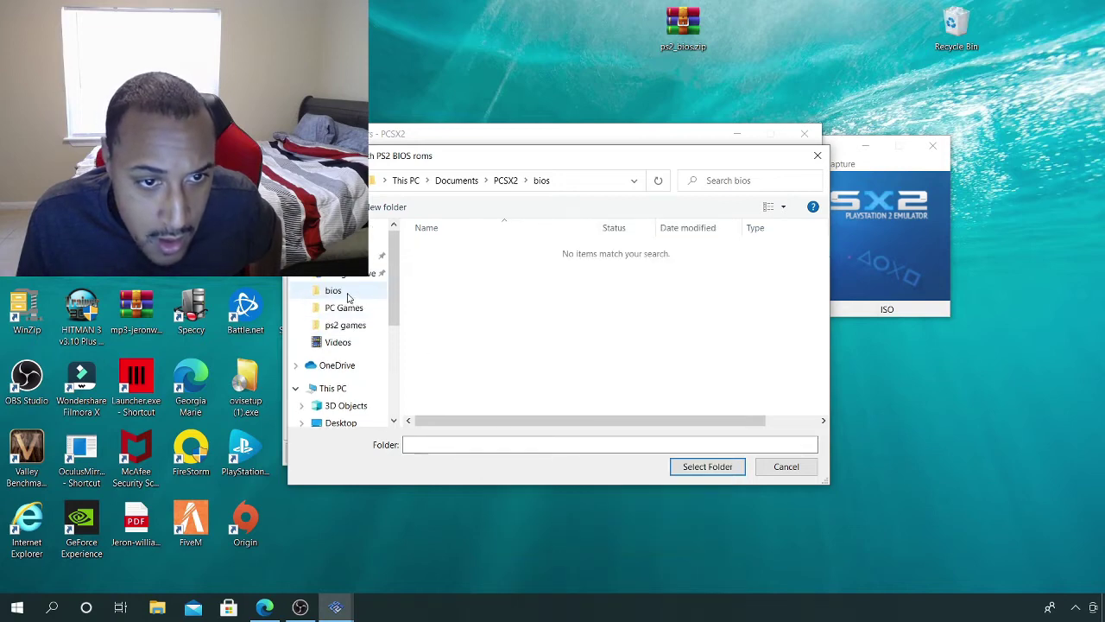
scroll(354, 302, "down", 1)
left_click(350, 393)
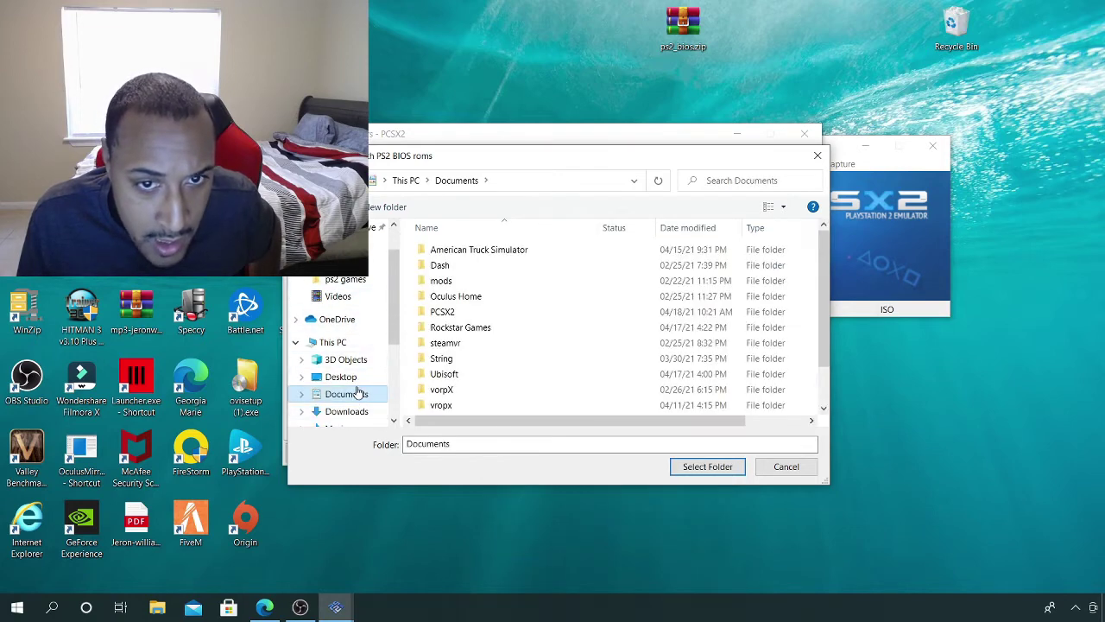
scroll(452, 313, "down", 1)
double_click(473, 273)
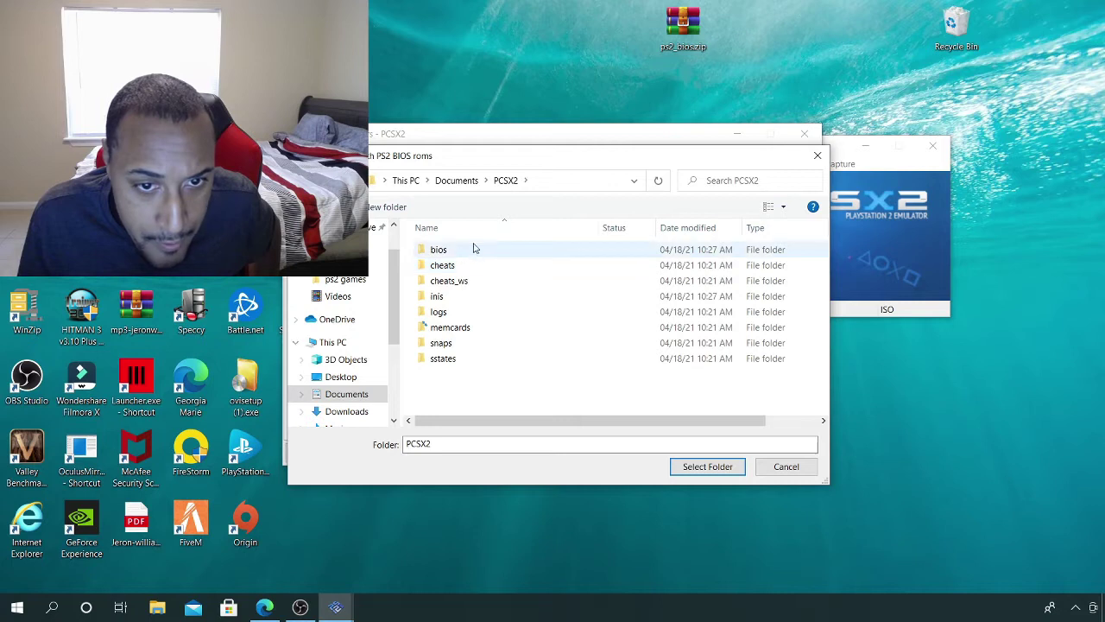
double_click(473, 253)
key("alt+Up")
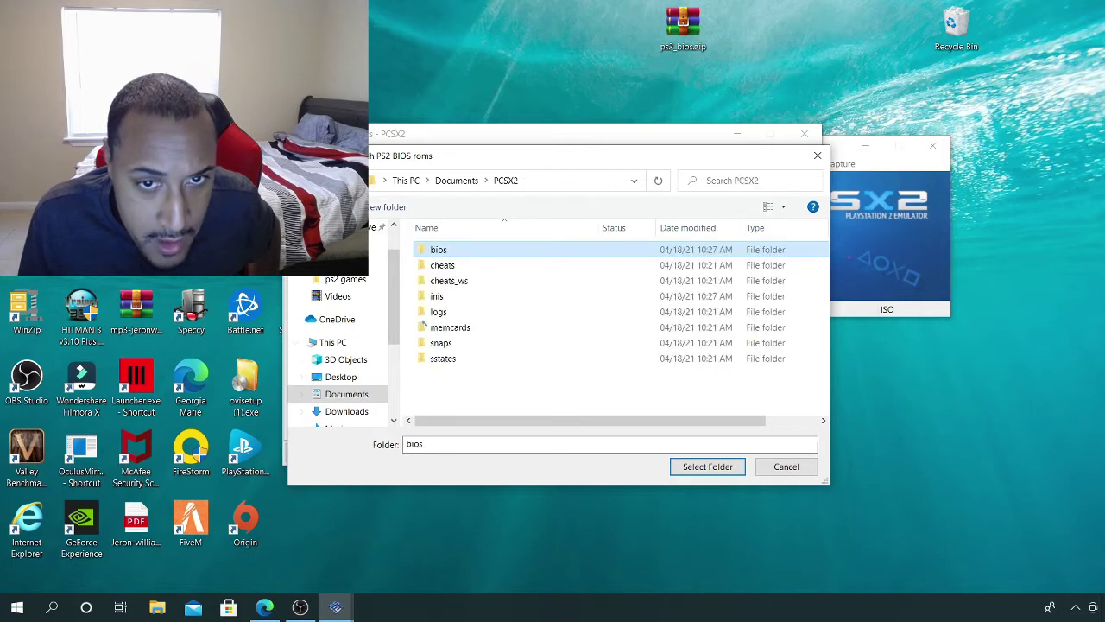
key("alt+Up")
scroll(489, 391, "down", 1)
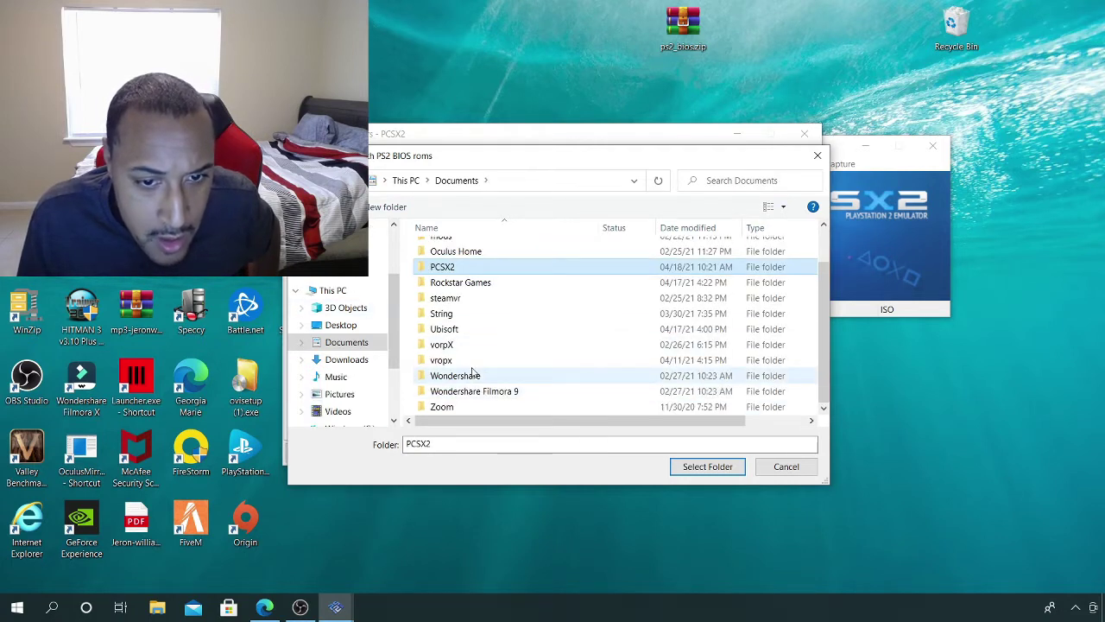
Set the BIOS search path to E:\PC Games\PS2 Sy\PCSX2\biso, select the v01.60(07/02/2002) BIOS, and accept the settings
scroll(363, 410, "down", 1)
left_click(363, 407)
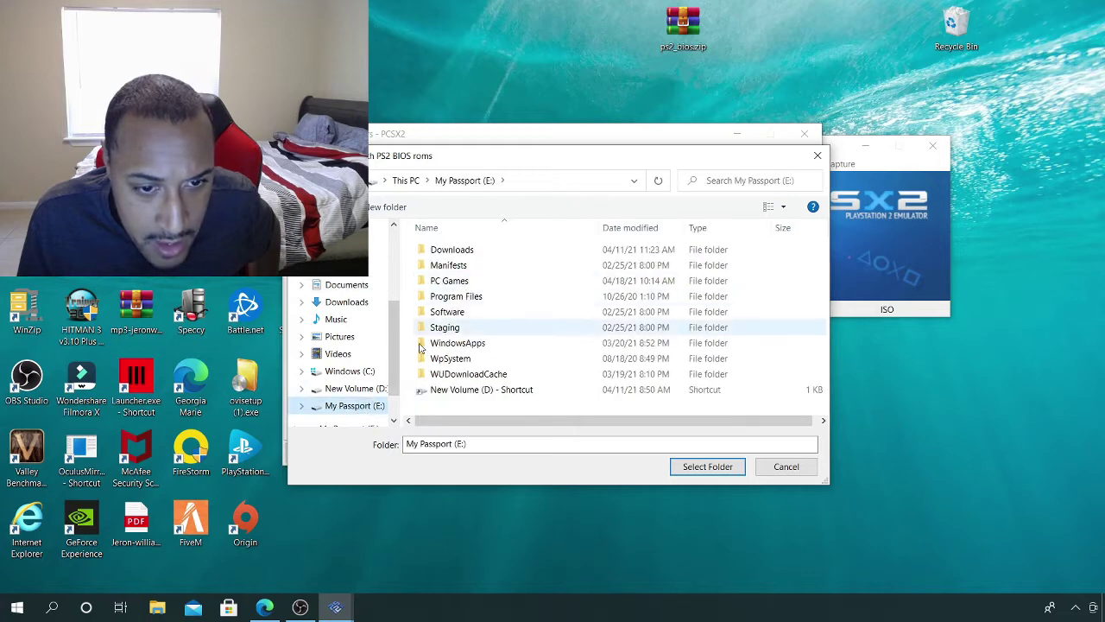
double_click(467, 285)
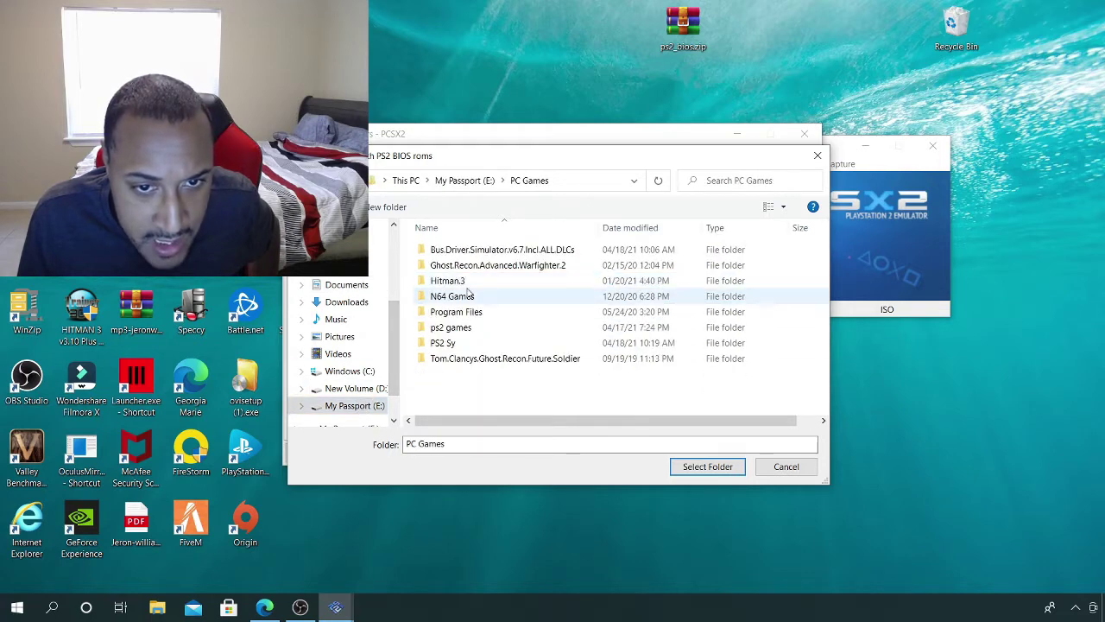
double_click(486, 338)
double_click(461, 251)
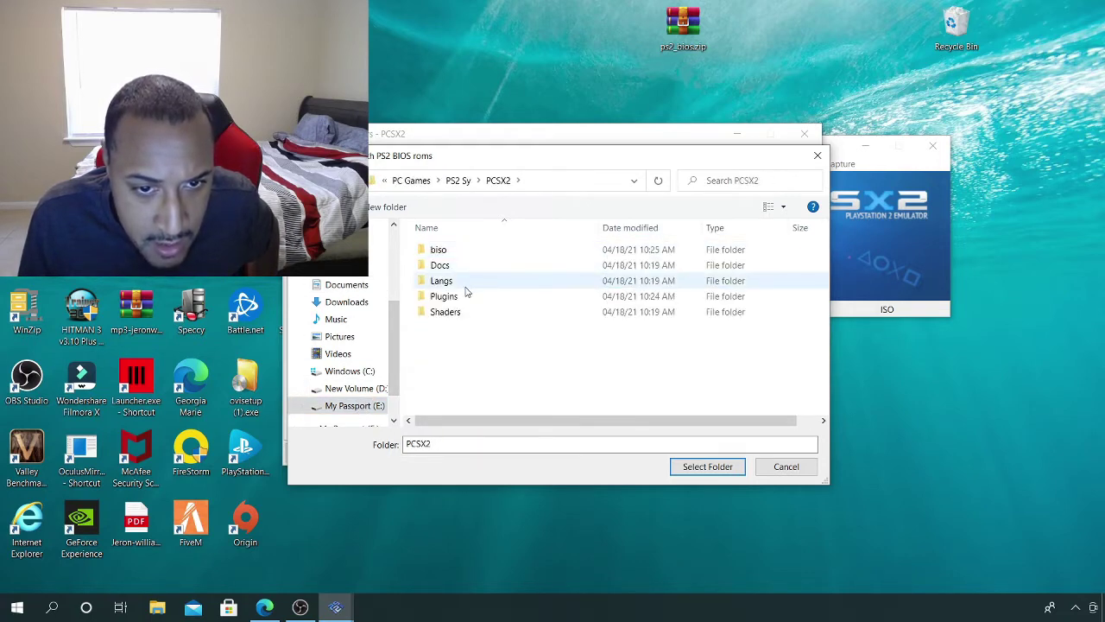
left_click(471, 249)
left_click(704, 466)
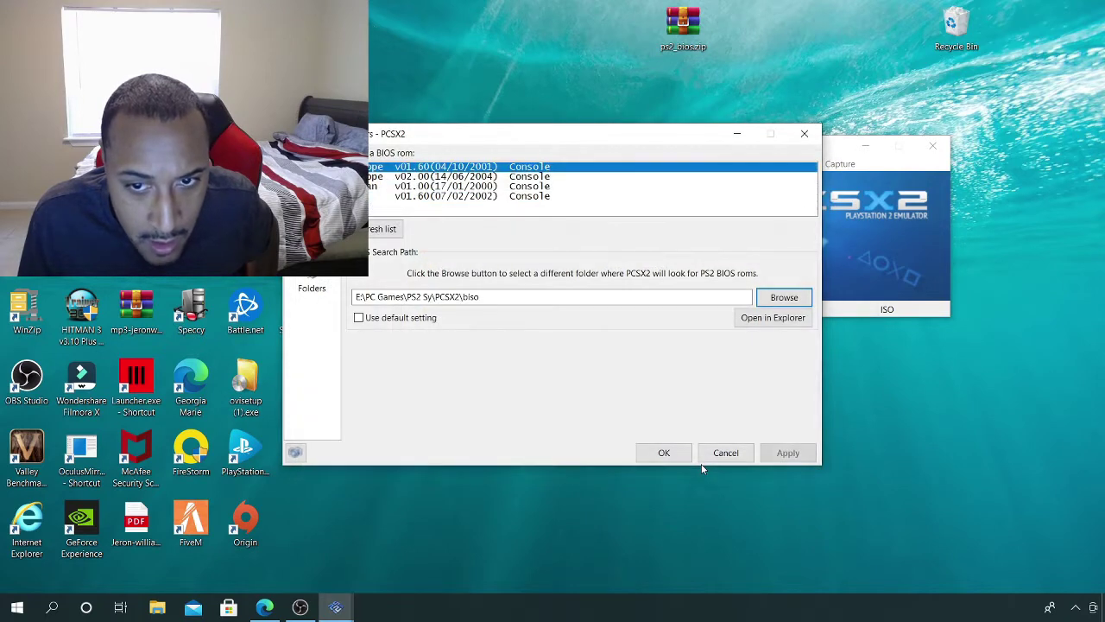
left_click(406, 197)
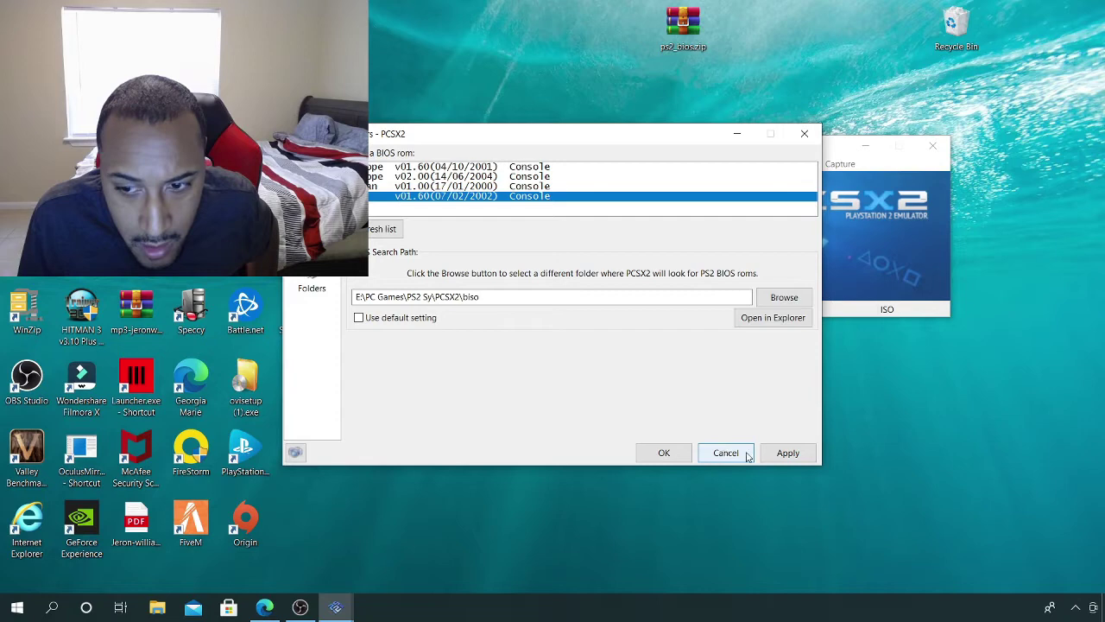
left_click(665, 453)
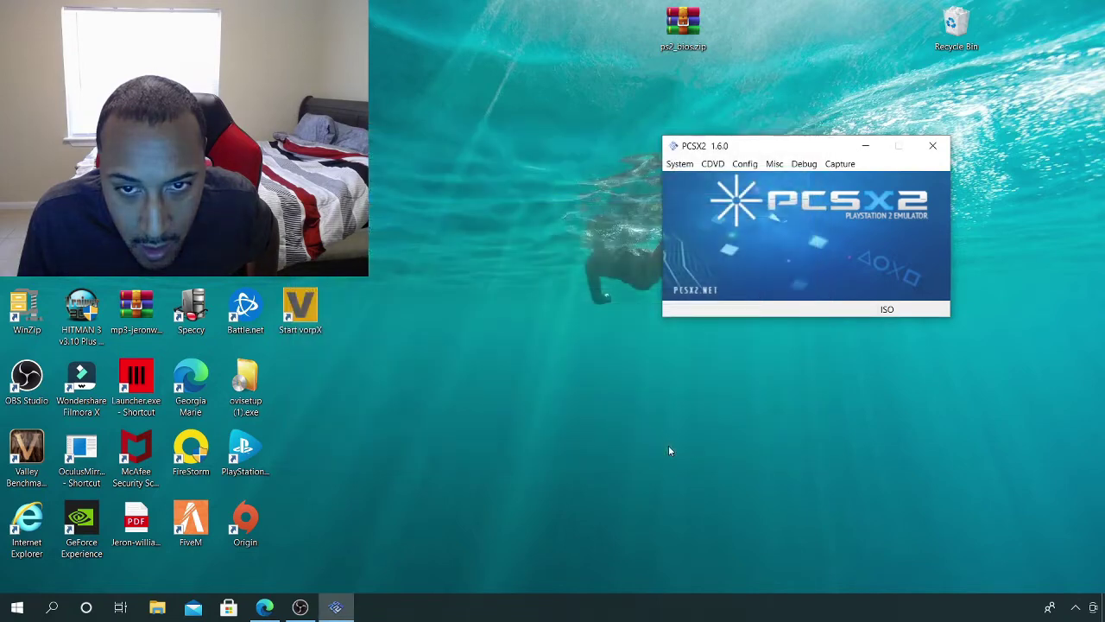
Try booting the ISO twice more and close PCSX2
left_click(679, 165)
left_click(684, 186)
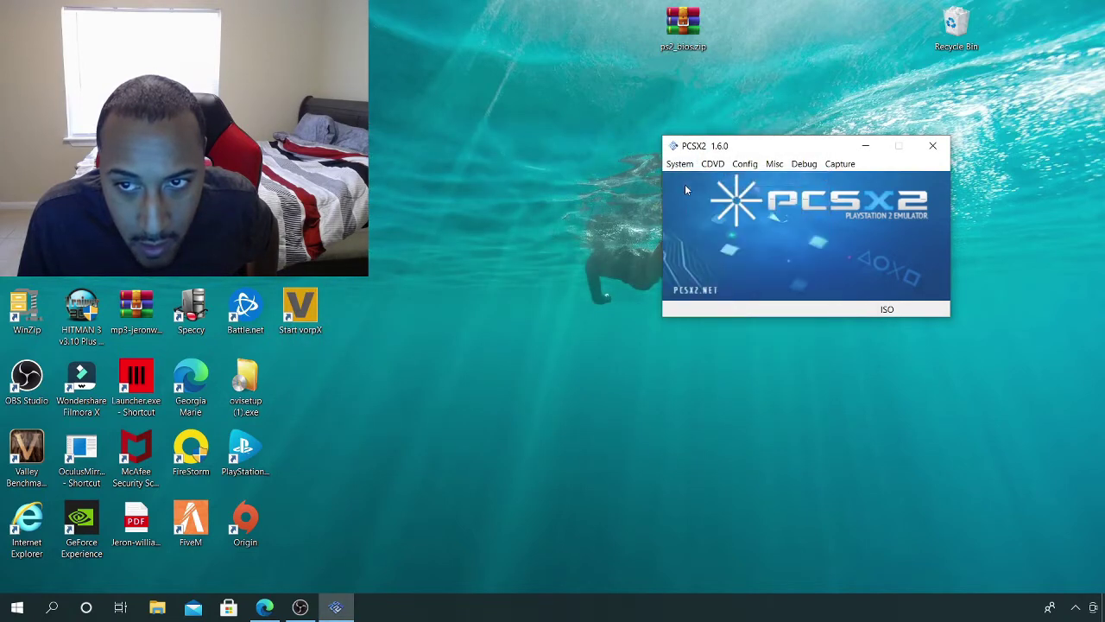
left_click(680, 164)
left_click(707, 205)
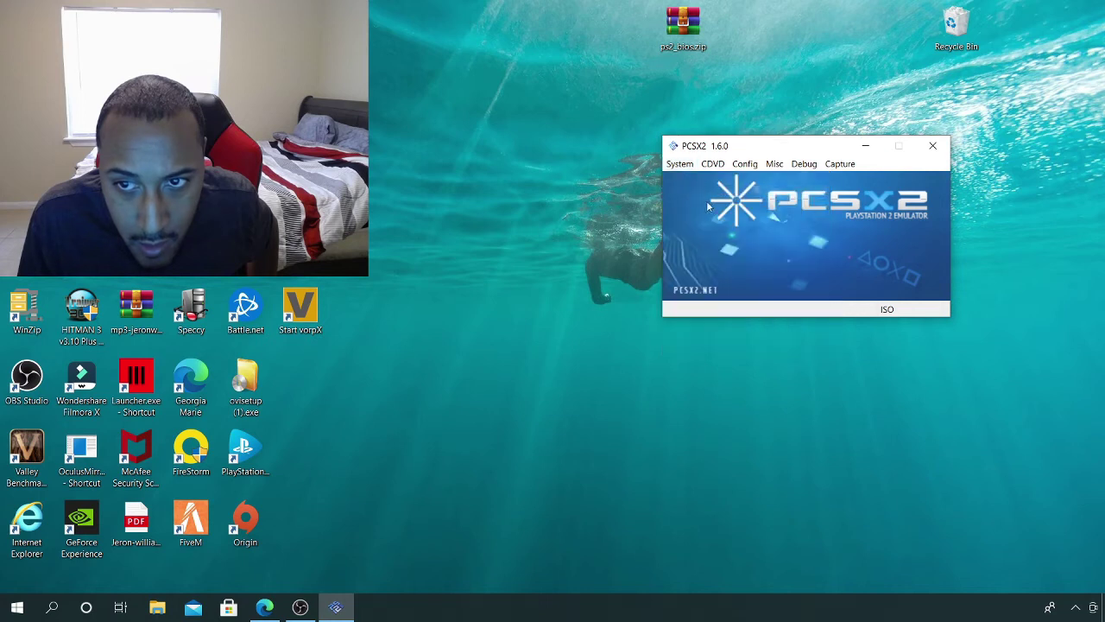
left_click(745, 164)
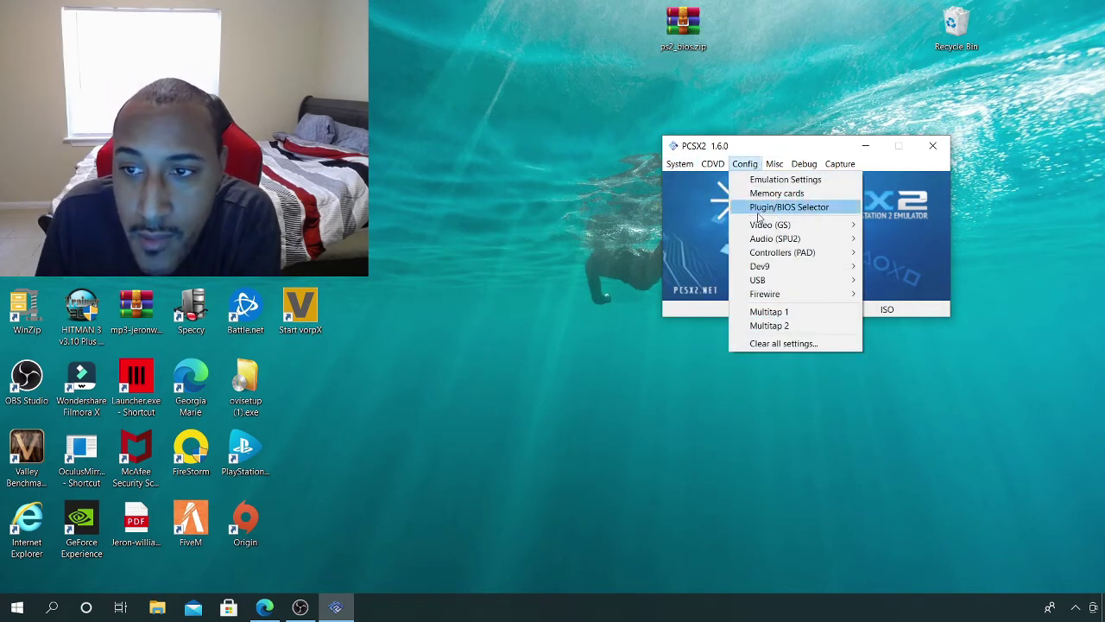
left_click(933, 146)
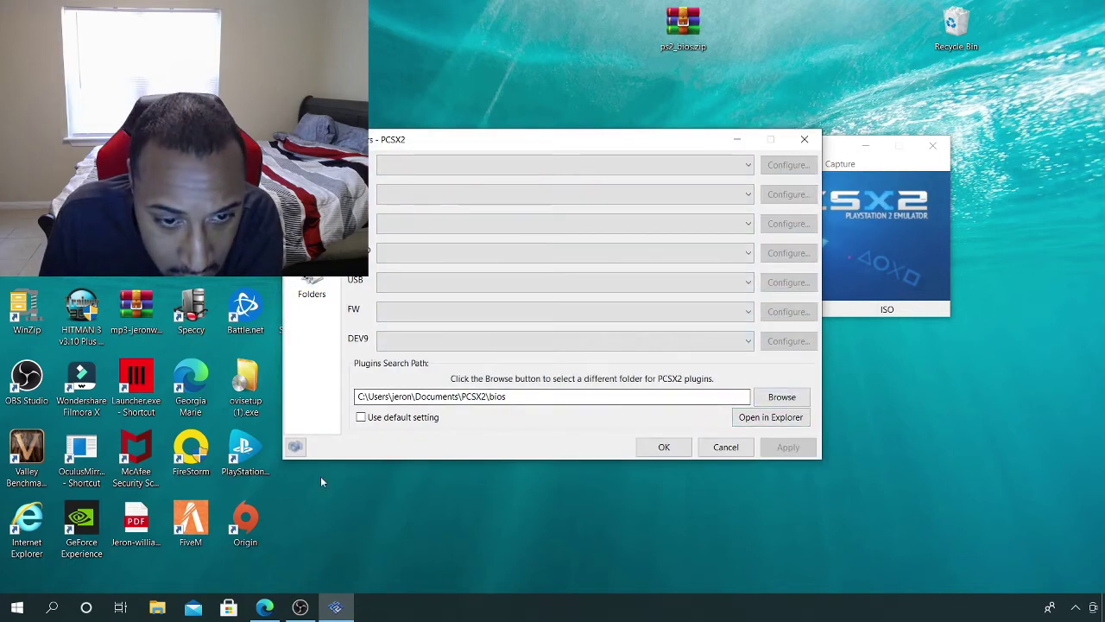
Close the plugin settings without choosing plugins, dismiss the warning, and close PCSX2 along with the file window
left_click(157, 607)
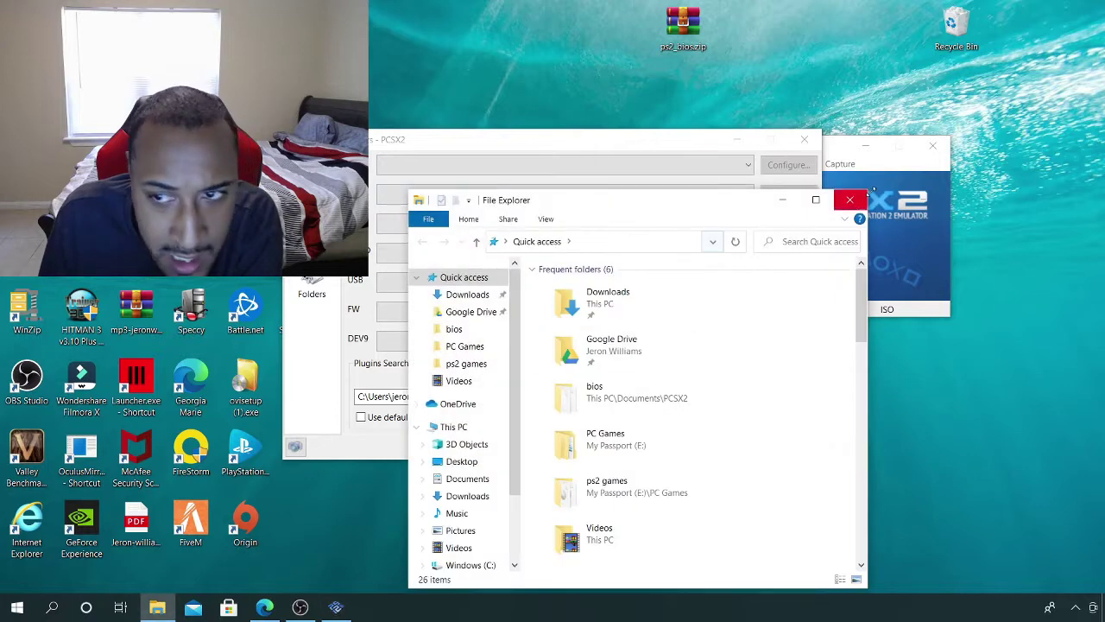
left_click(804, 139)
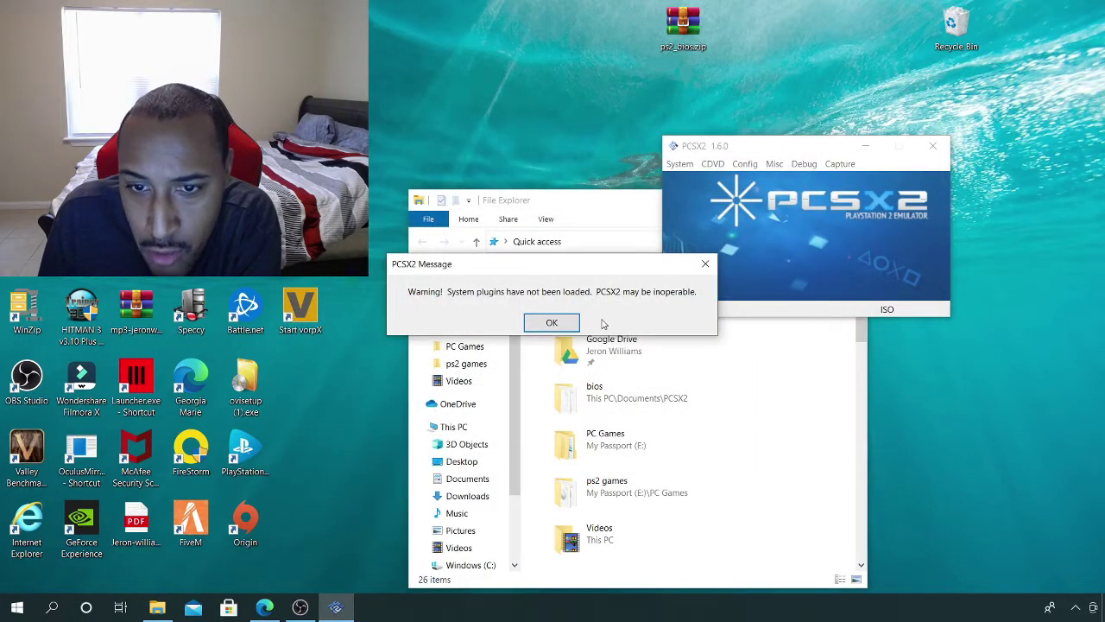
left_click(569, 328)
left_click(933, 146)
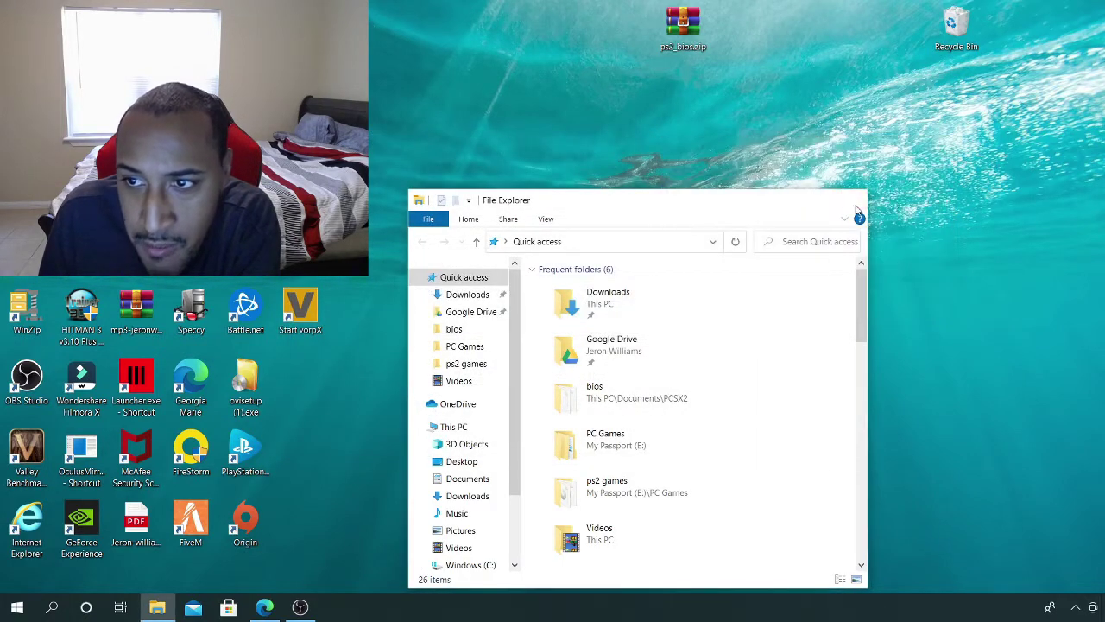
left_click(857, 206)
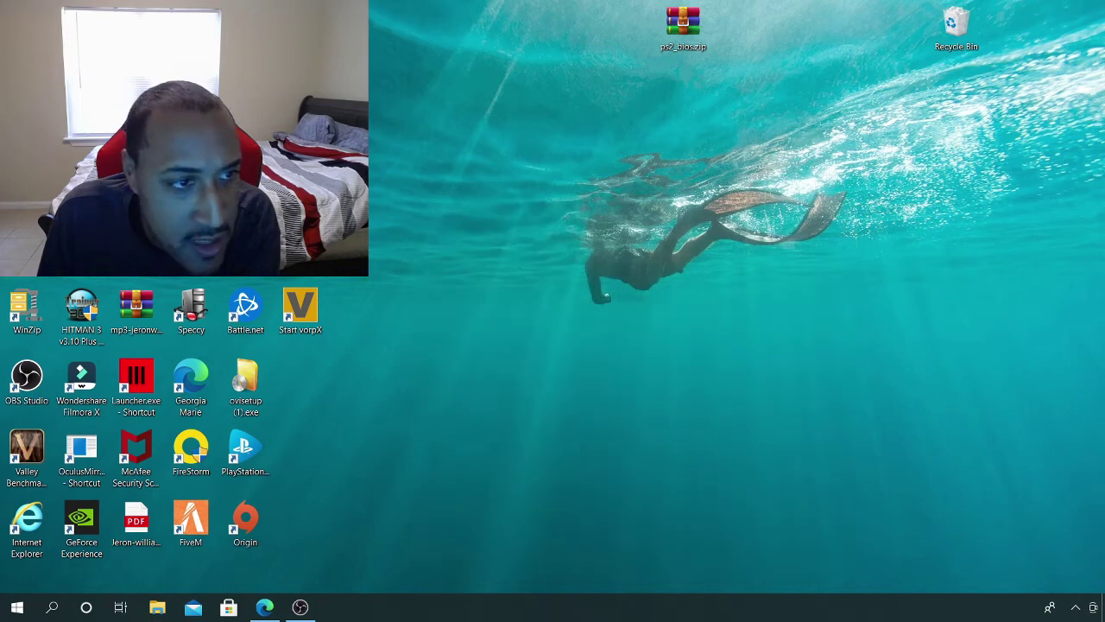
Check the contents of the bios folder in Documents\PCSX2 and delete that folder
left_click(157, 607)
scroll(484, 310, "down", 1)
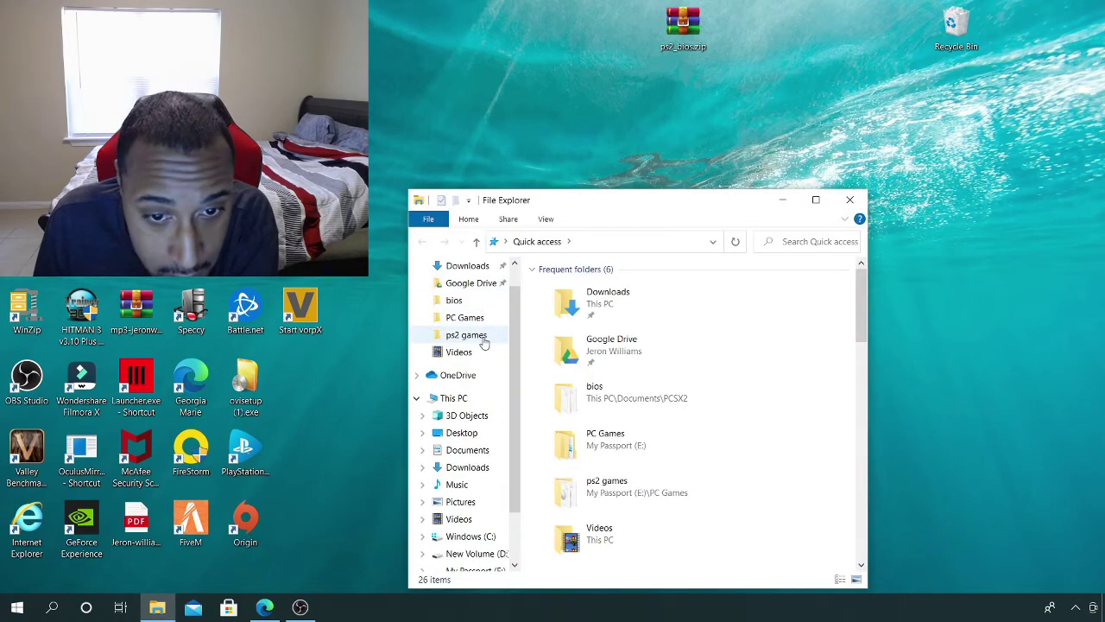
scroll(497, 324, "up", 1)
left_click(816, 200)
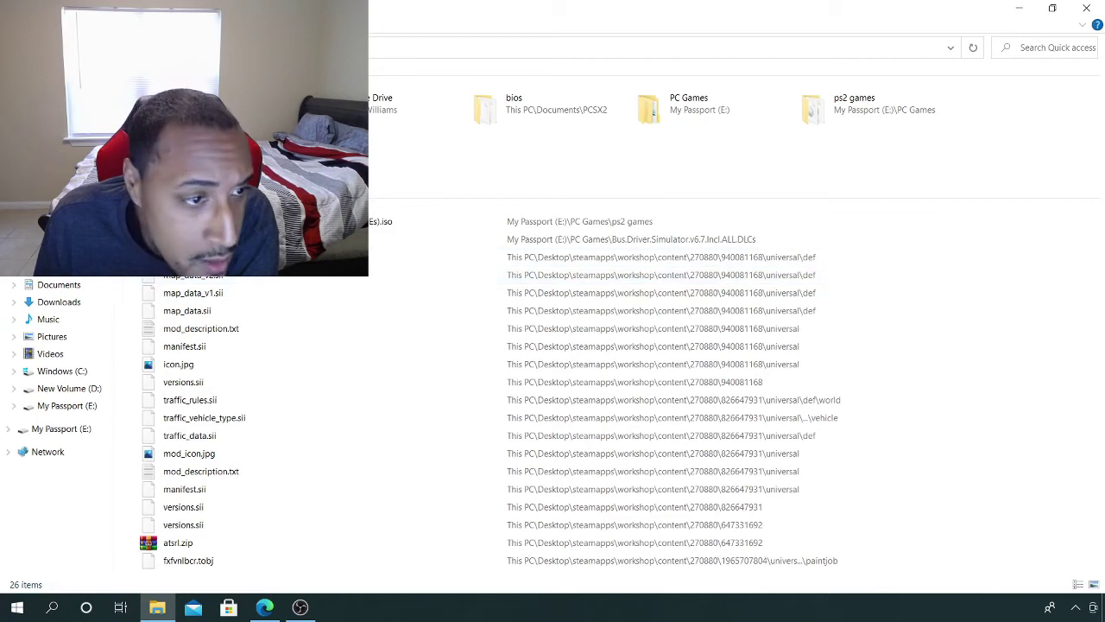
left_click(69, 281)
double_click(259, 156)
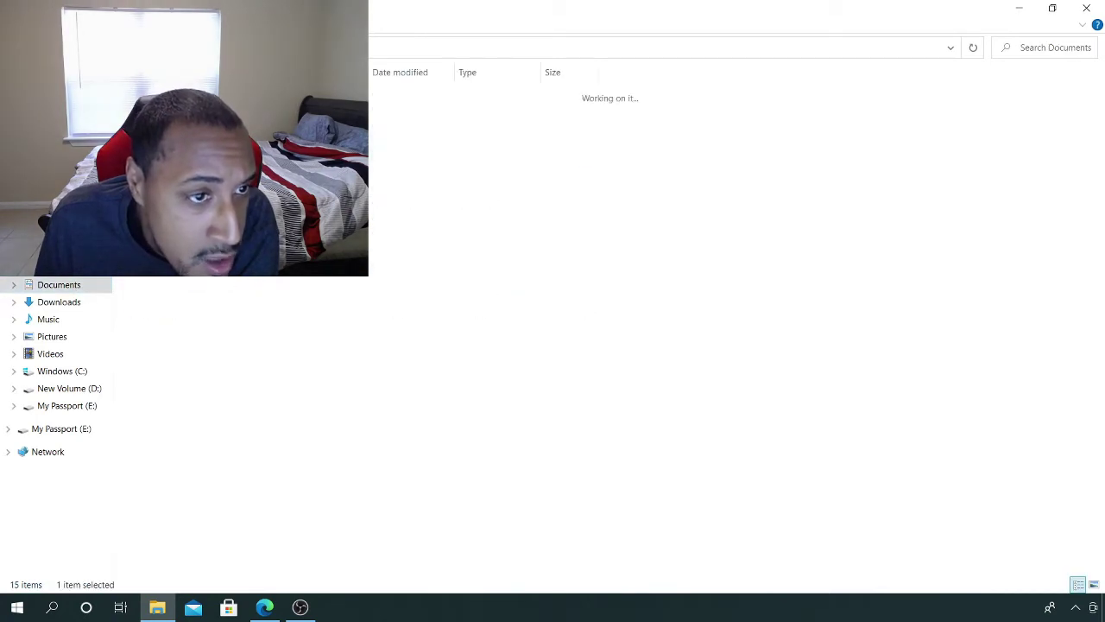
double_click(259, 94)
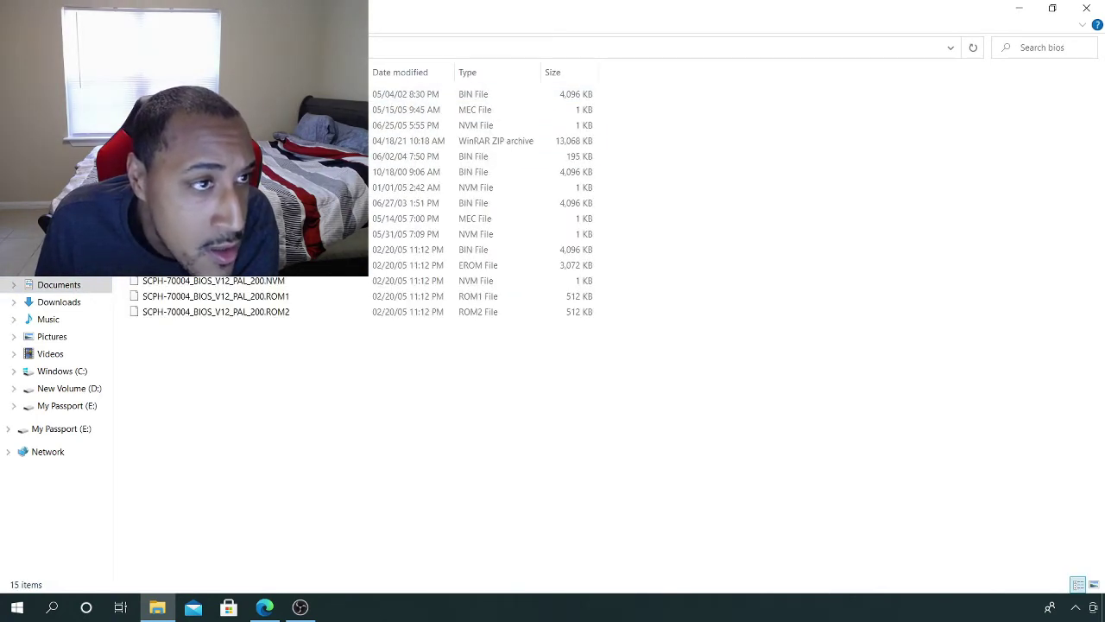
key("alt+Left")
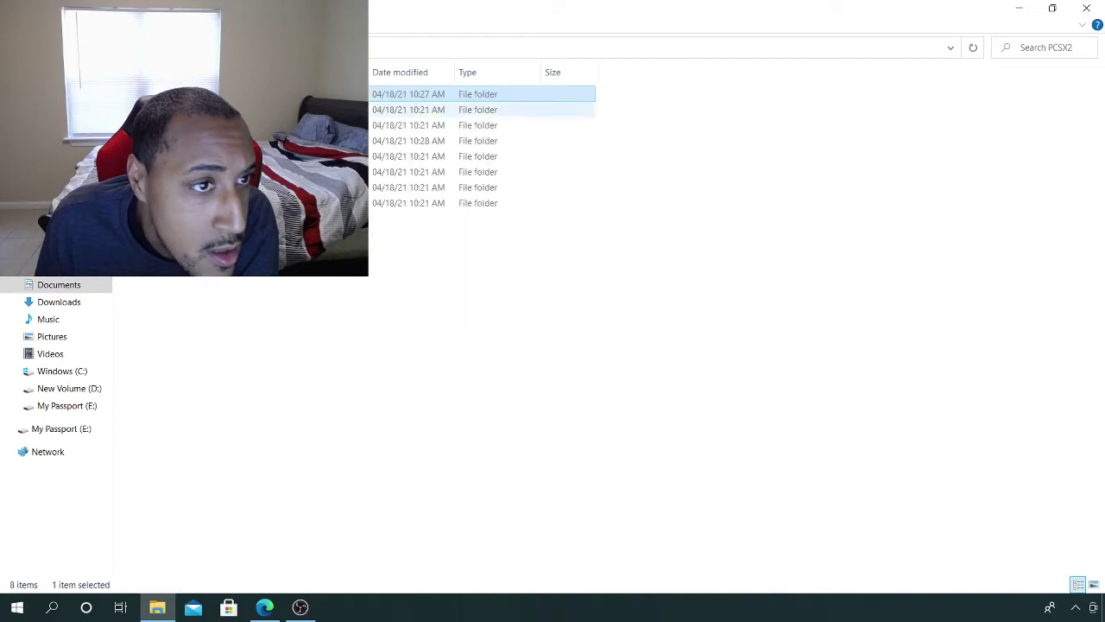
right_click(181, 94)
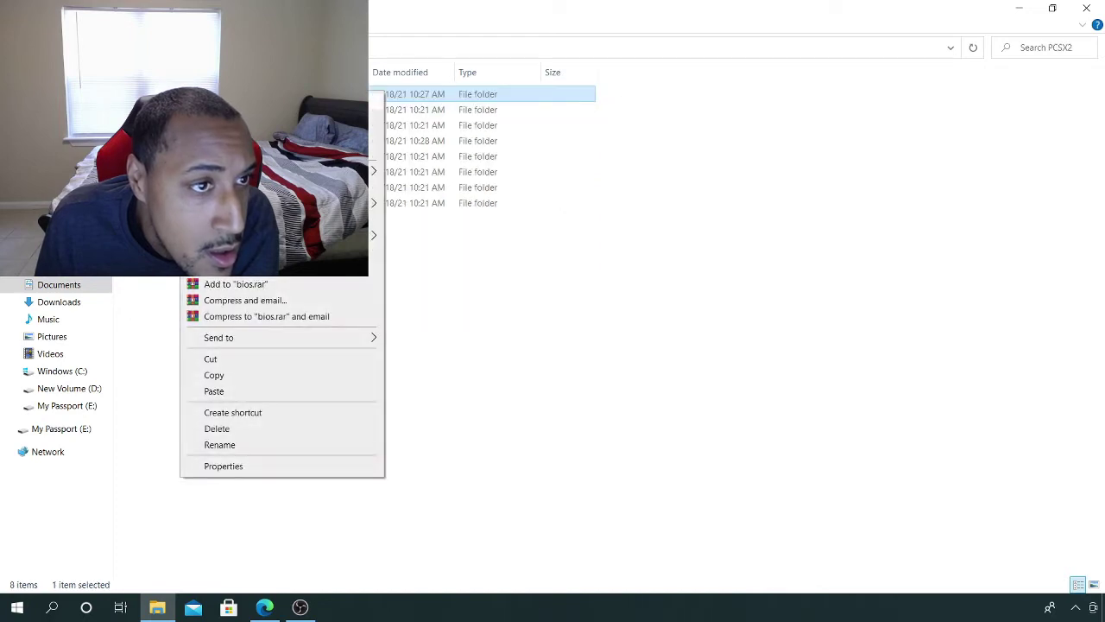
left_click(269, 428)
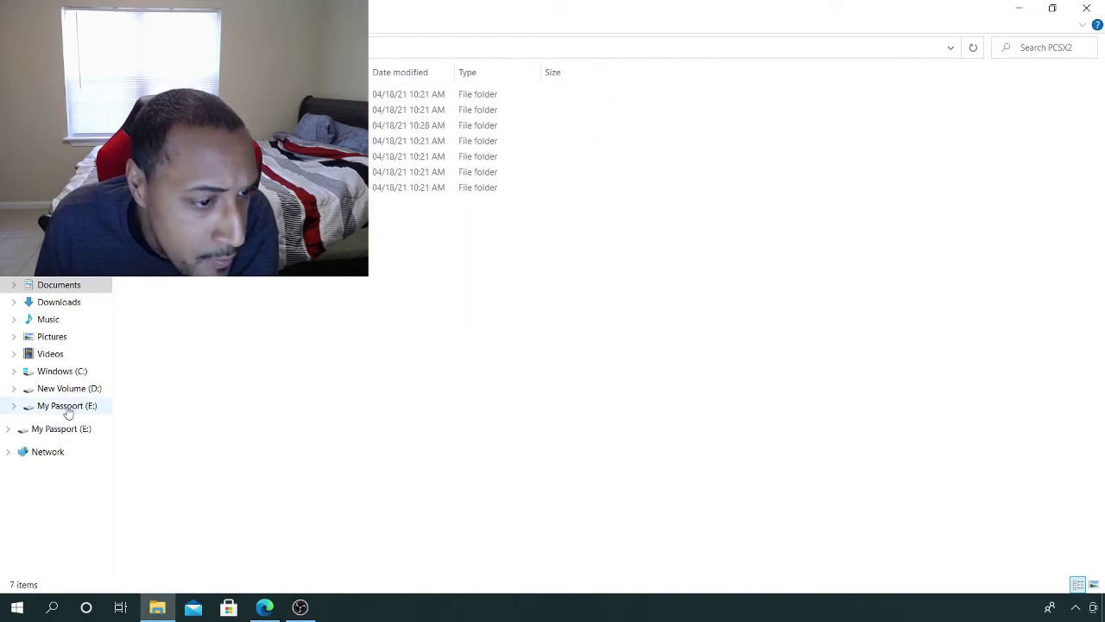
Check the biso folder in E:\PC Games\PS2 Sy\PCSX2 and delete that folder
left_click(93, 406)
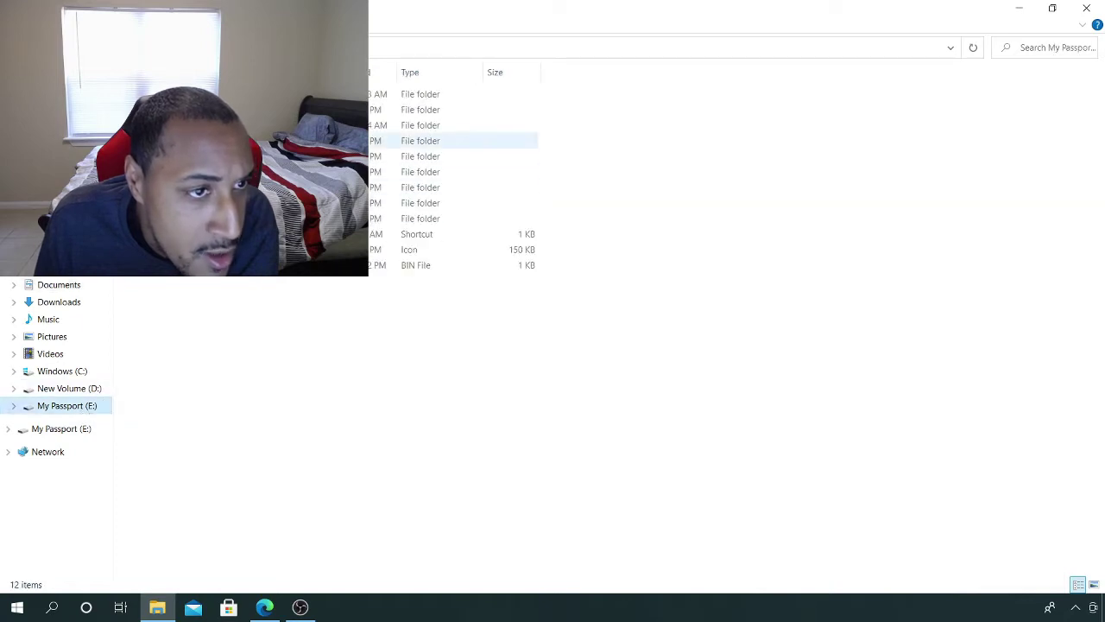
double_click(216, 126)
double_click(216, 187)
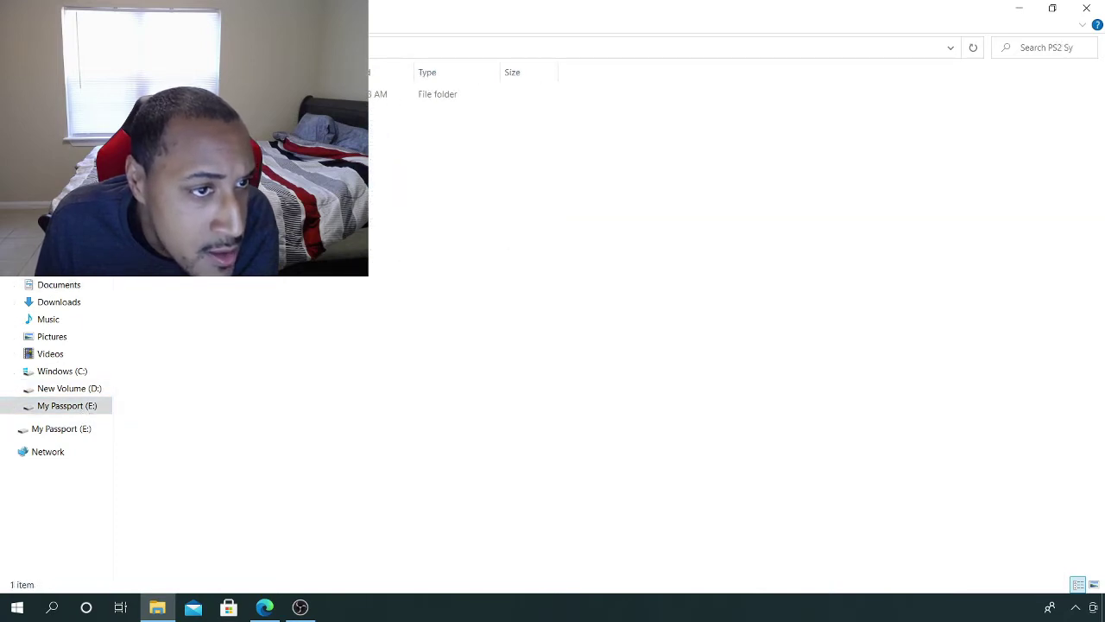
double_click(216, 110)
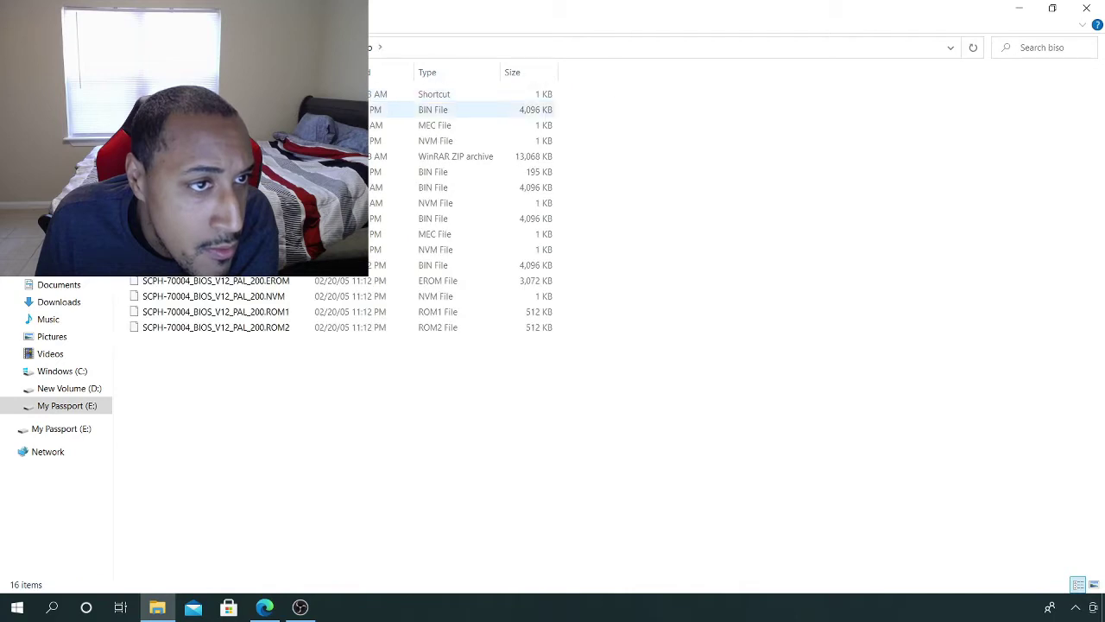
key("alt+Left")
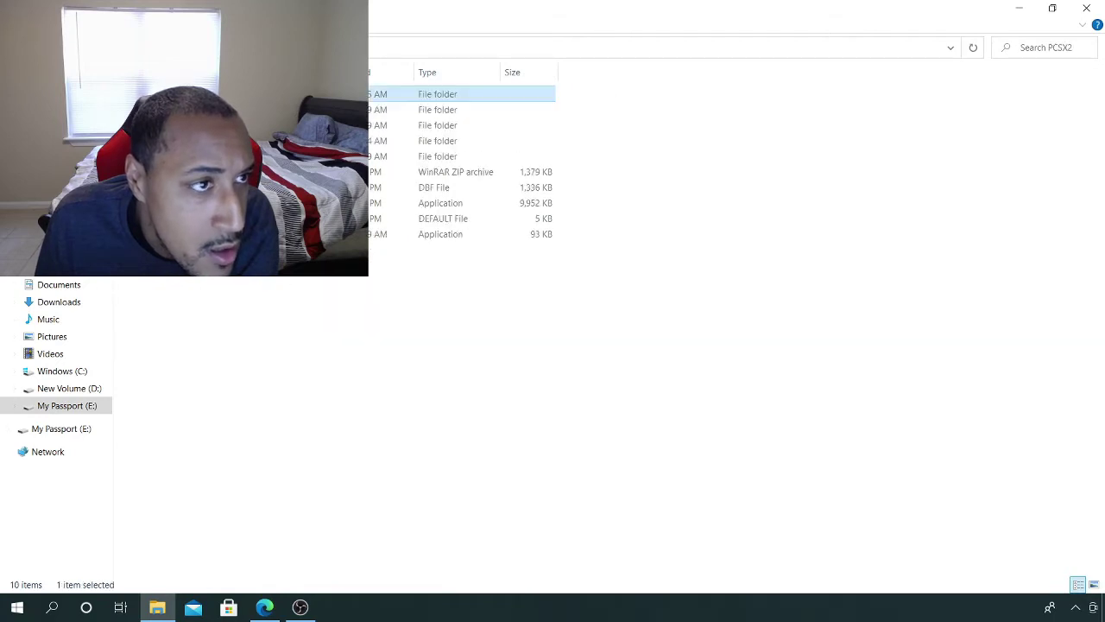
right_click(207, 98)
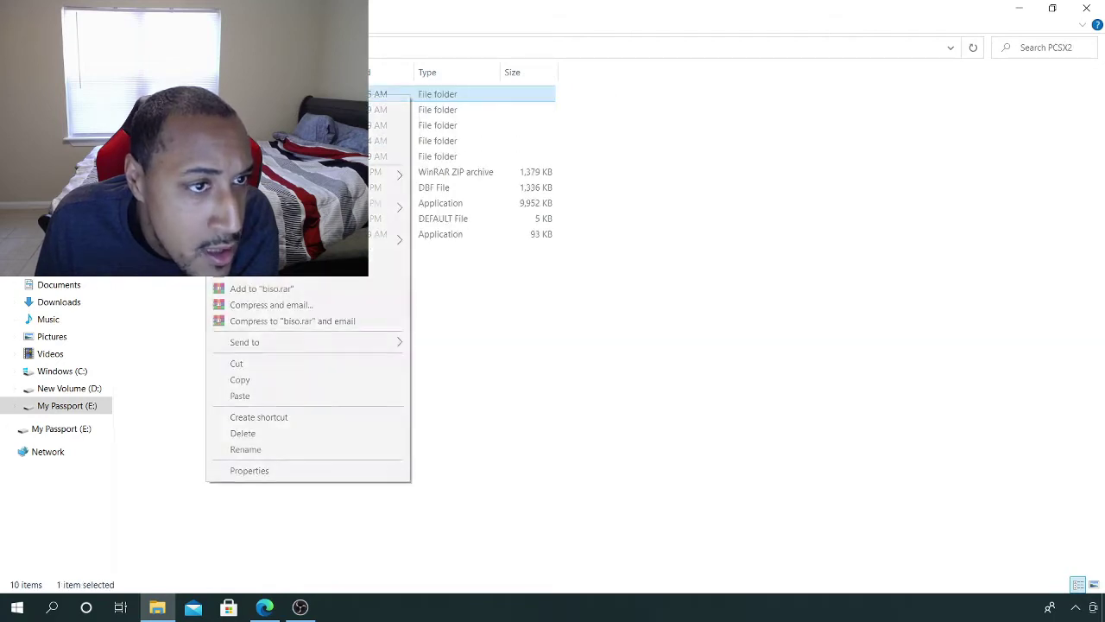
left_click(303, 433)
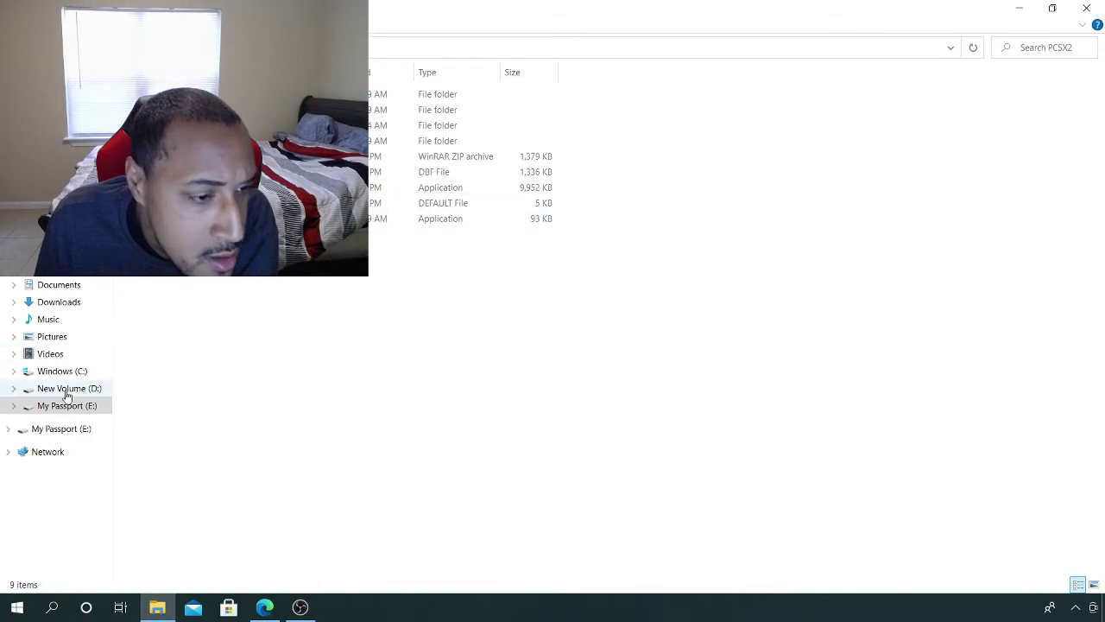
Create a new folder named biso in Documents\PCSX2 and put the file window away
left_click(84, 286)
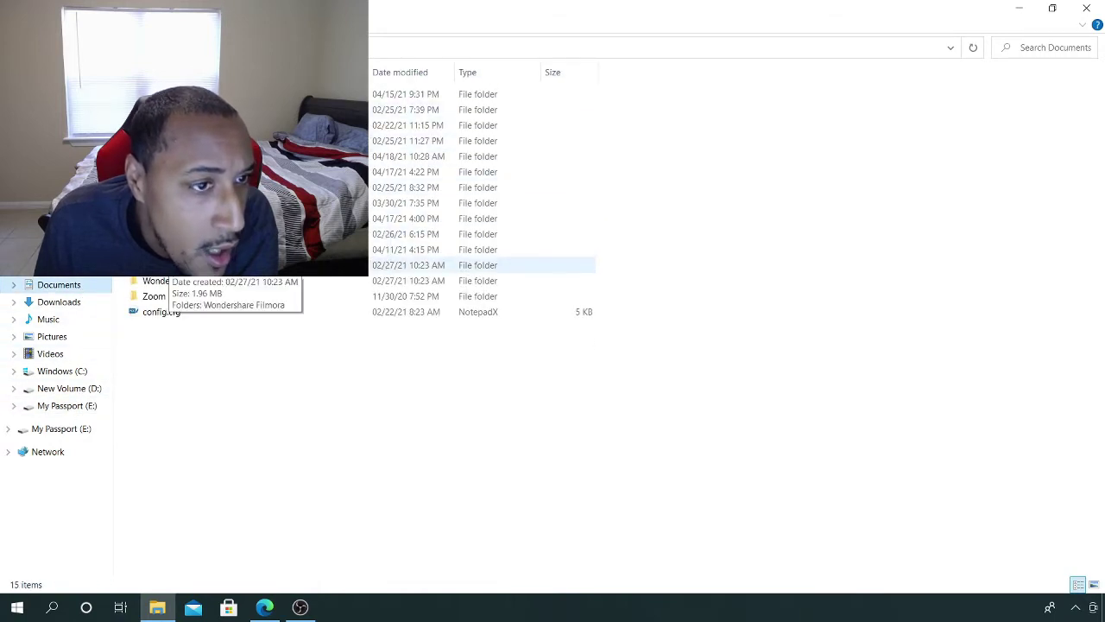
left_click(66, 273)
key("alt+Left")
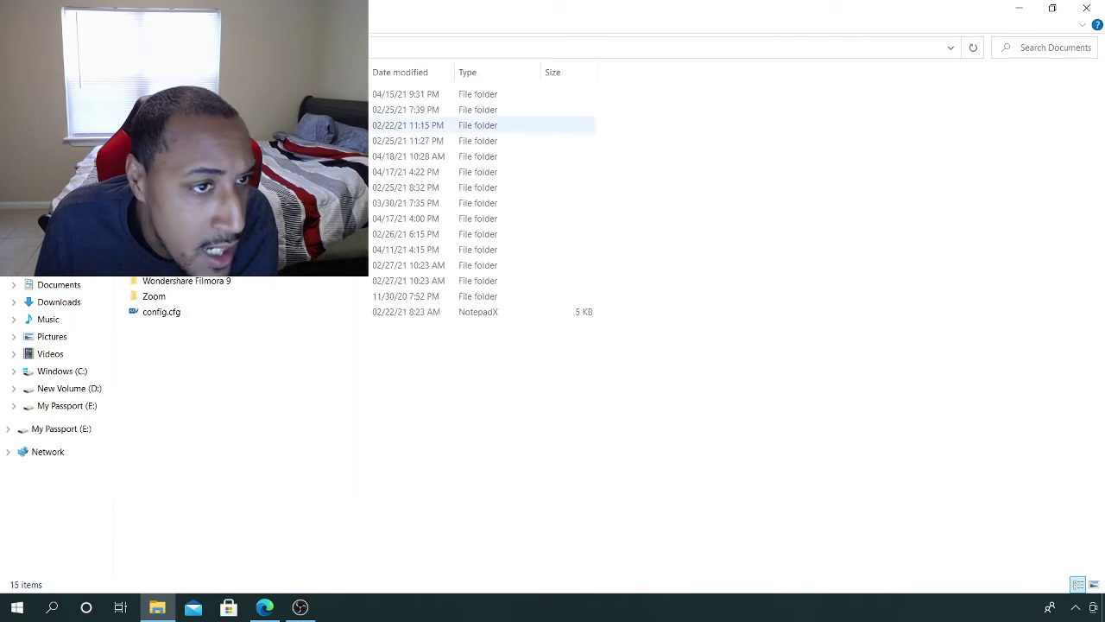
double_click(259, 155)
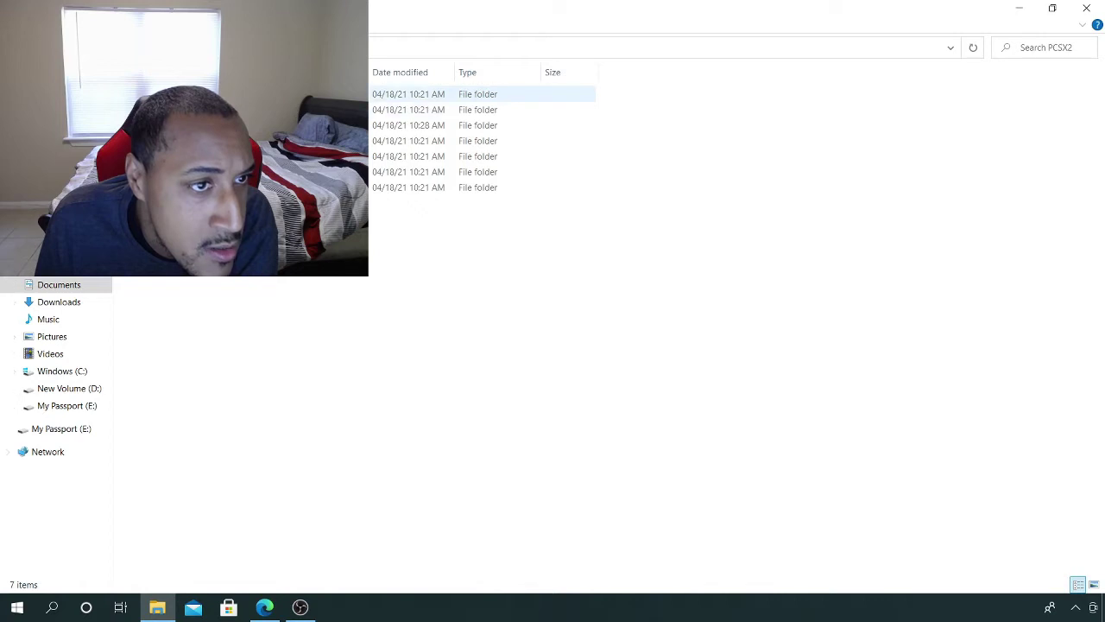
key("ctrl+shift+n")
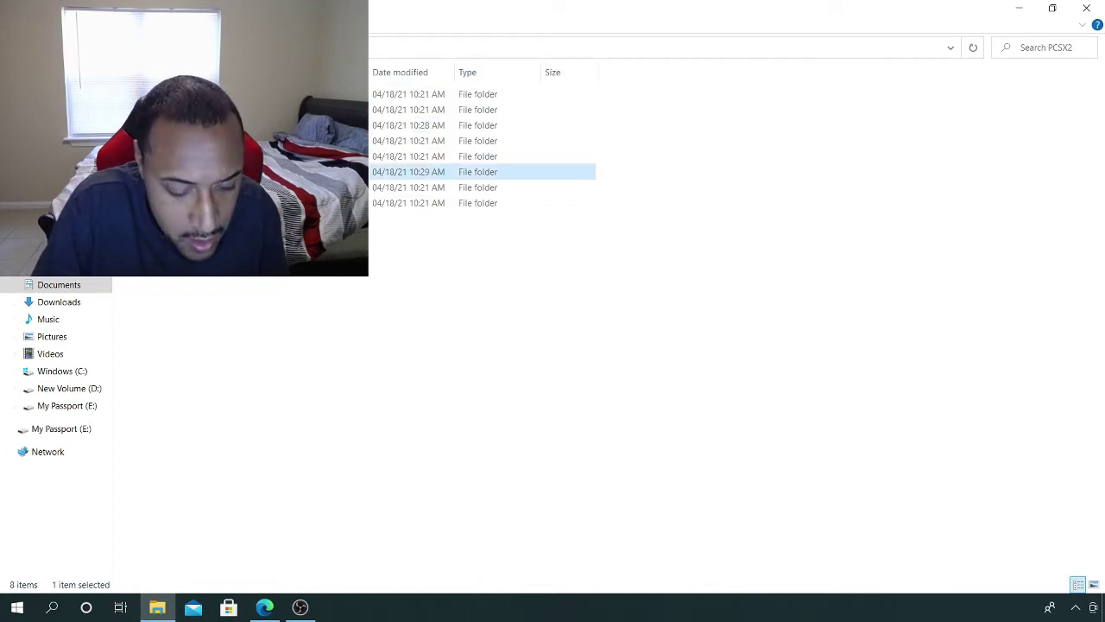
key("Return")
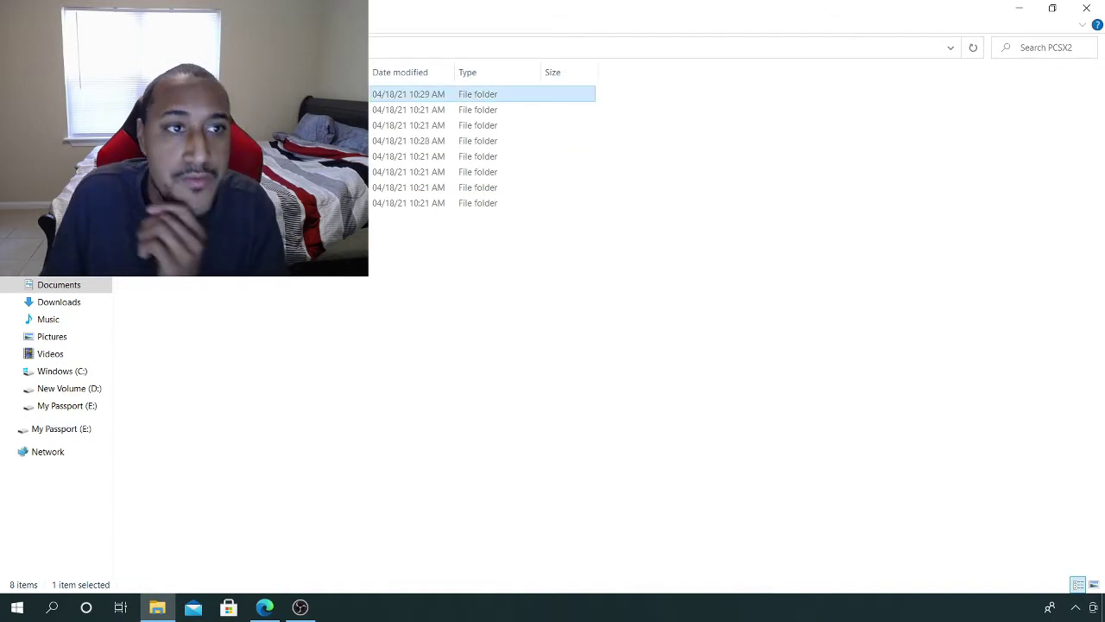
left_click(1019, 7)
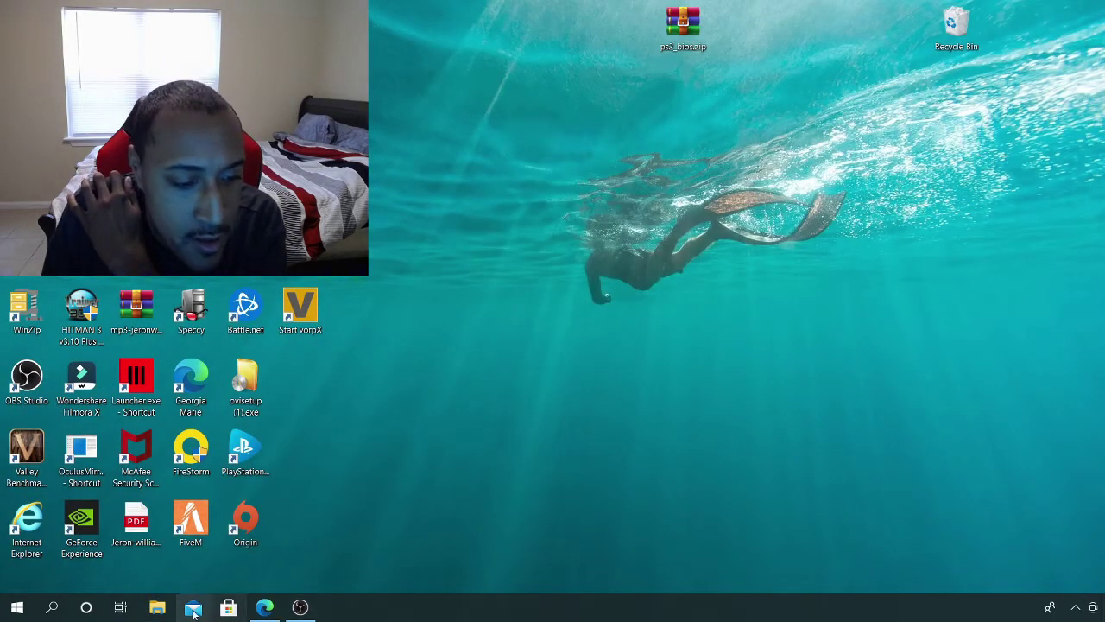
Move ps2_bios.zip from the desktop into the new biso folder in Documents\PCSX2
left_click(157, 607)
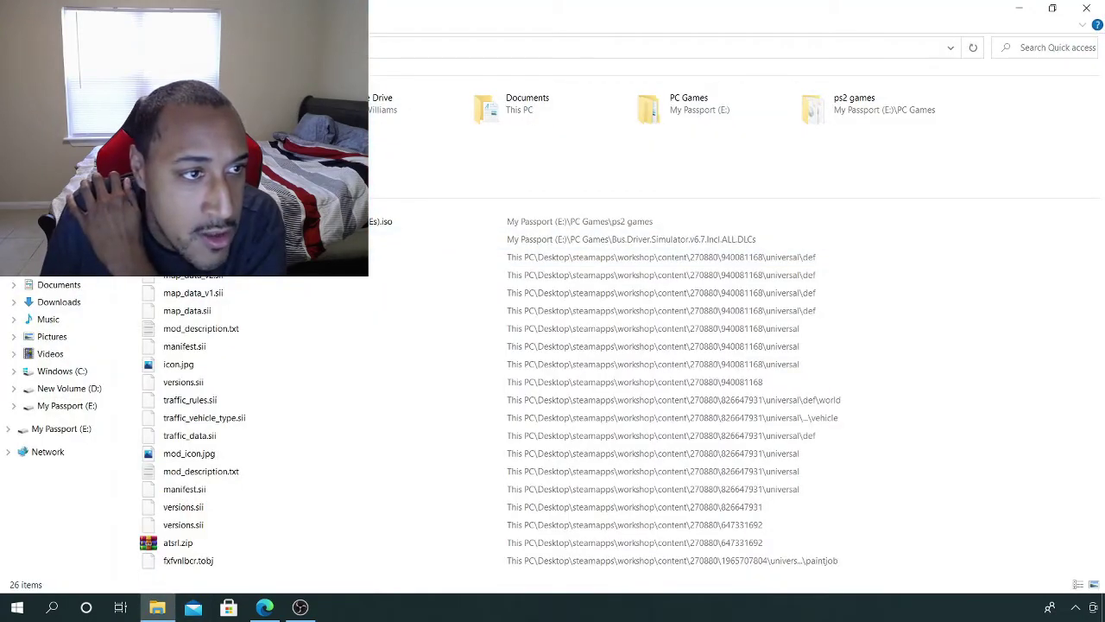
double_click(509, 103)
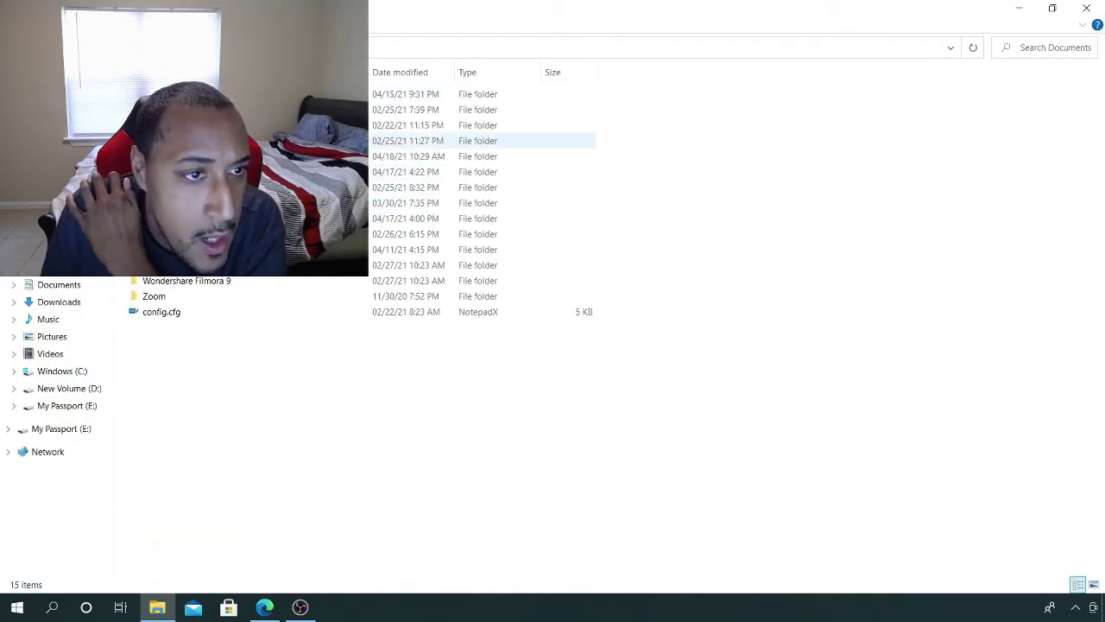
double_click(509, 156)
double_click(509, 93)
left_click(1052, 8)
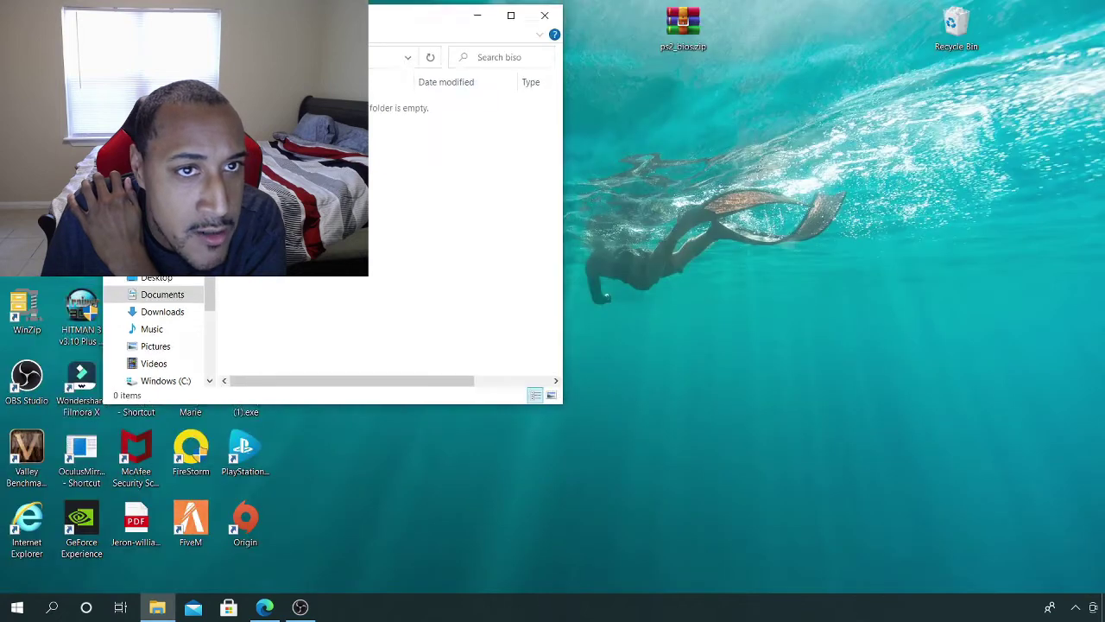
left_click_drag(706, 28, 396, 282)
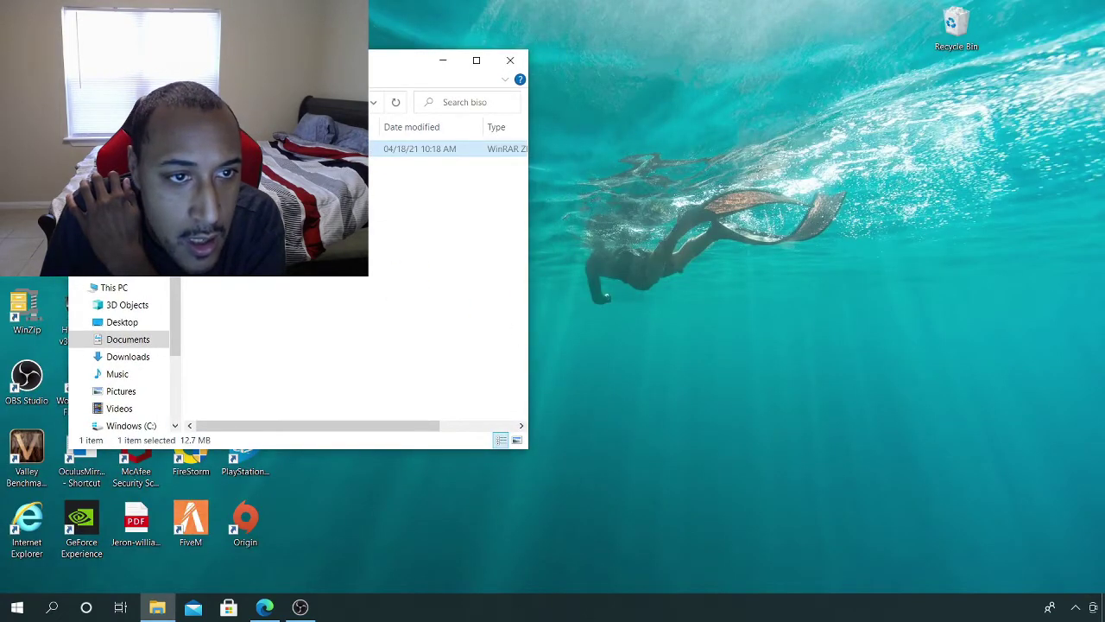
Extract ps2_bios.zip directly into the biso folder and delete the archive
right_click(280, 151)
left_click(354, 210)
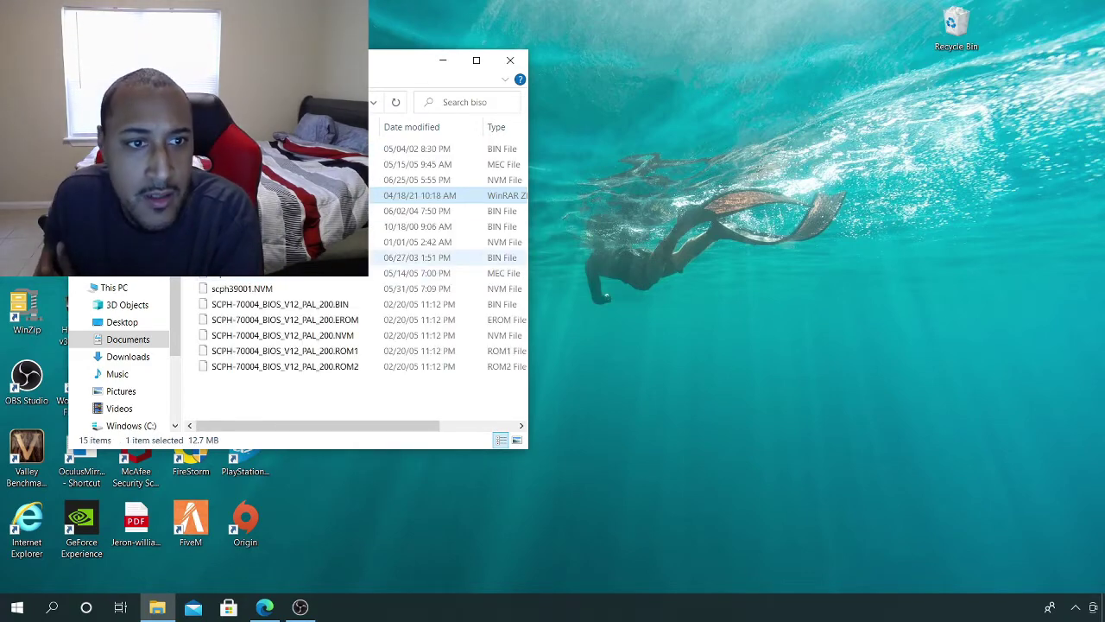
right_click(280, 195)
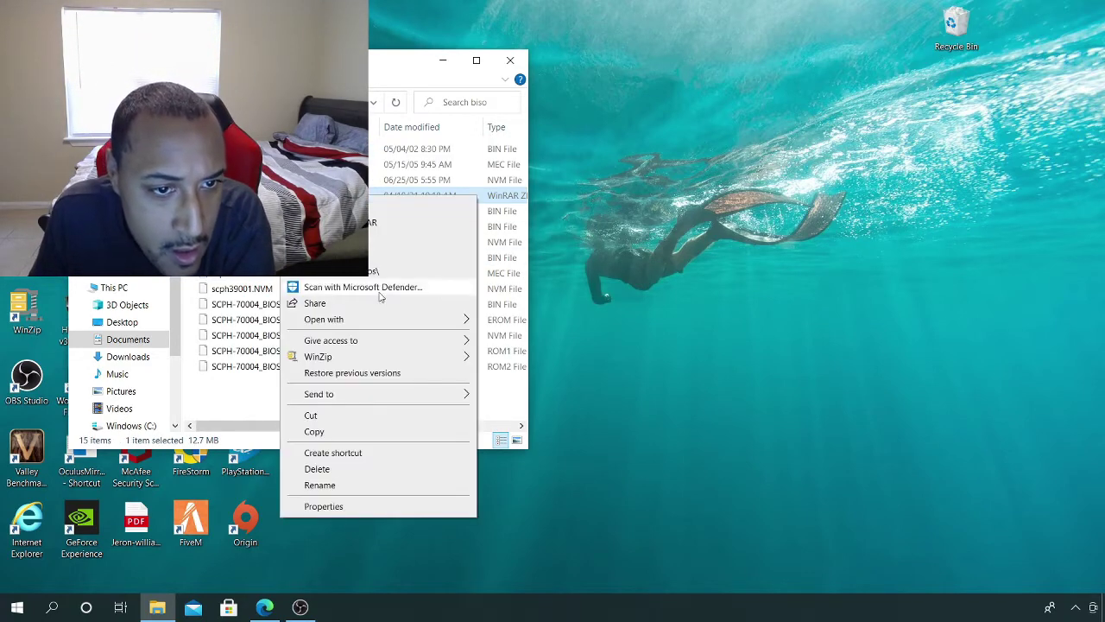
left_click(343, 474)
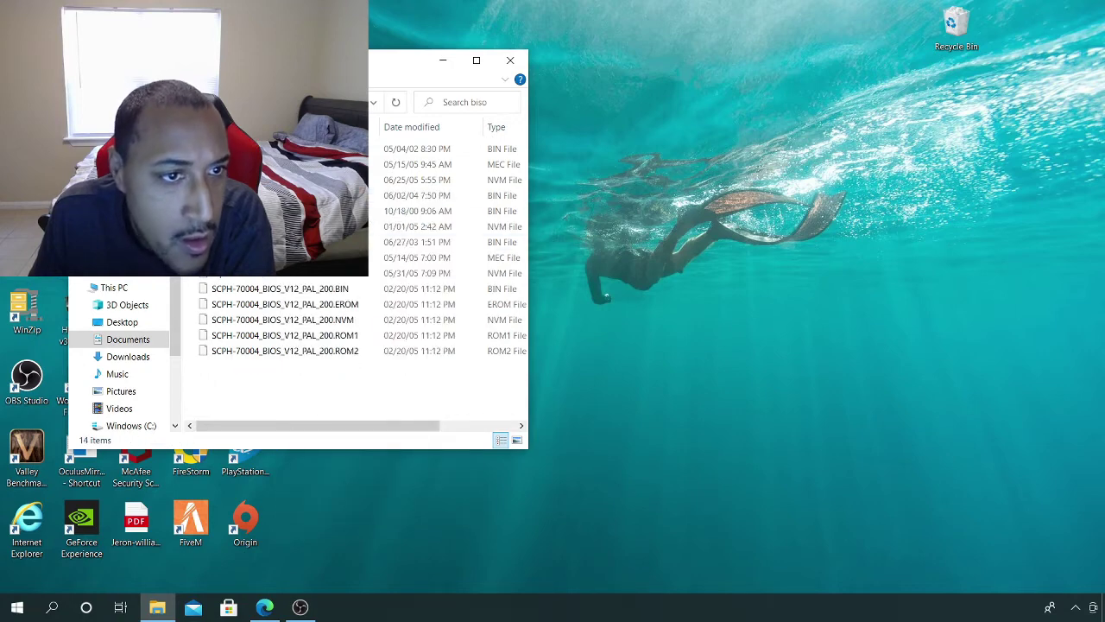
Check the extracted BIOS files in the biso folder of Documents\PCSX2 and close the file window
left_click(152, 340)
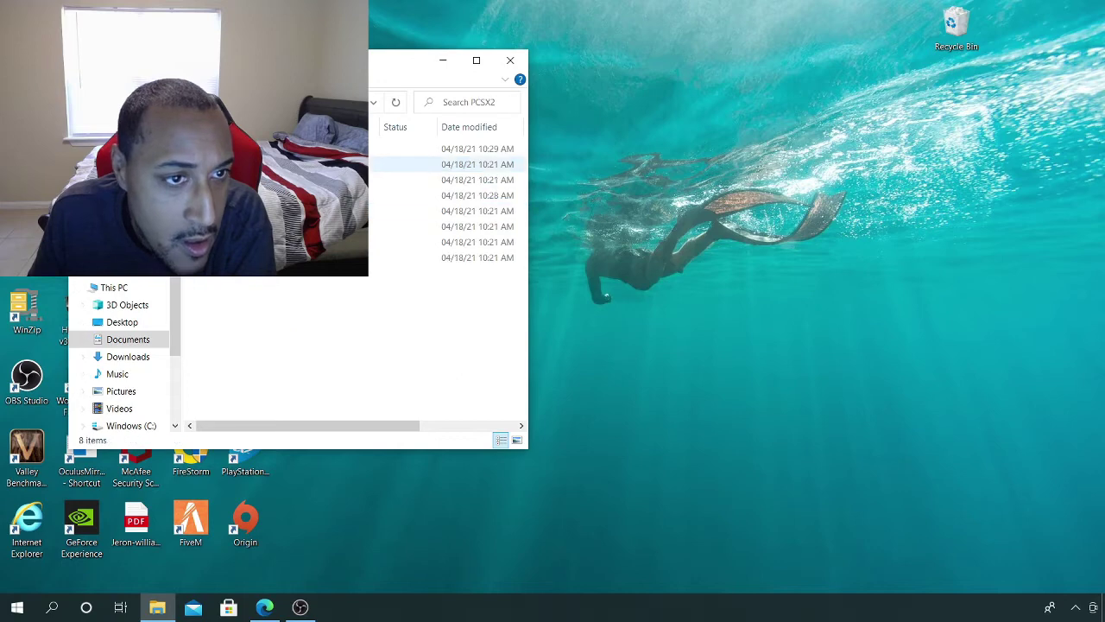
key("alt+Left")
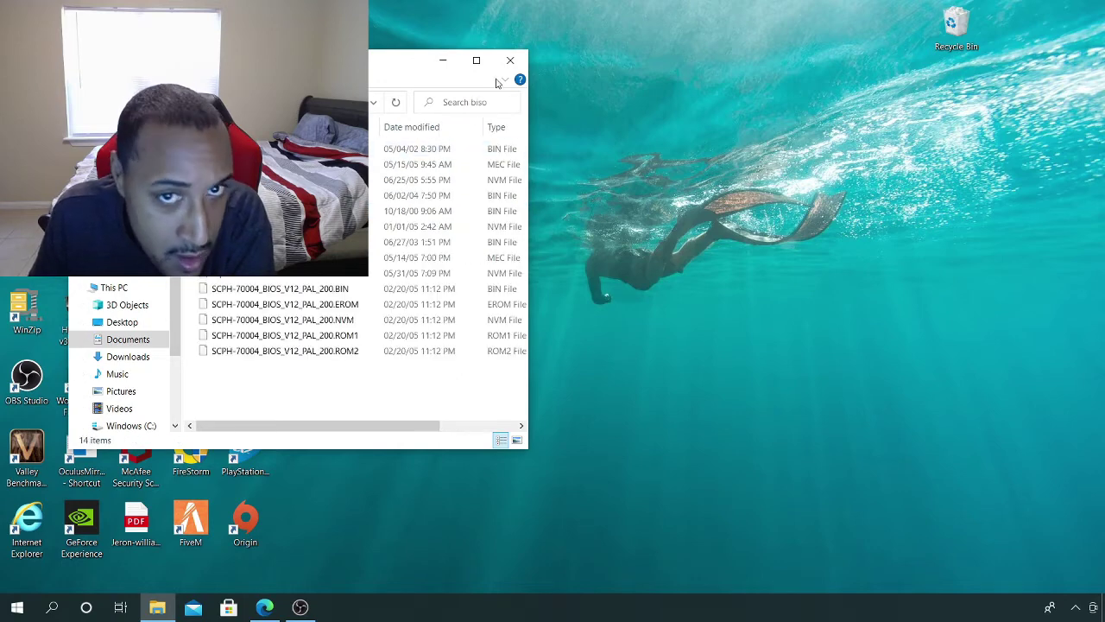
left_click(510, 60)
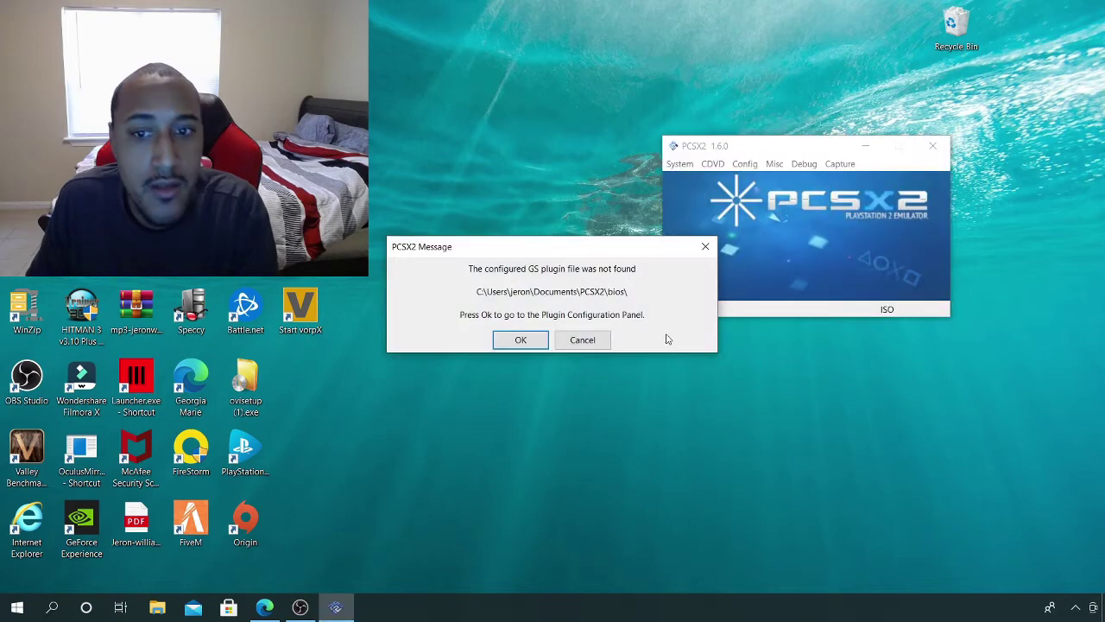
Set the plugins search path to Documents\PCSX2\biso and inspect that folder in File Explorer
left_click(541, 346)
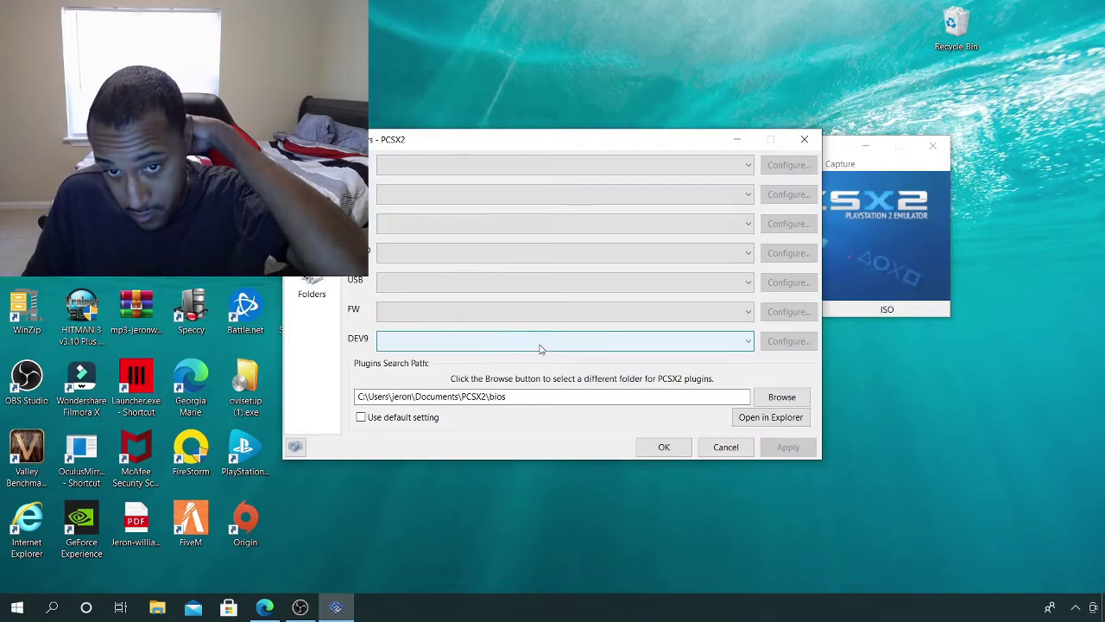
left_click(781, 397)
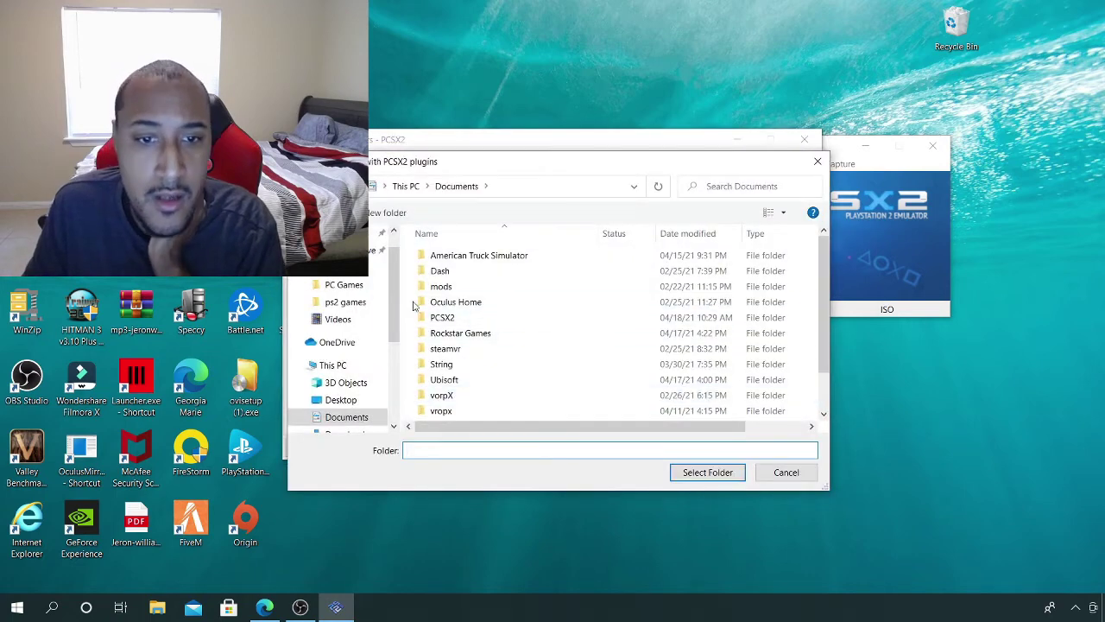
double_click(486, 317)
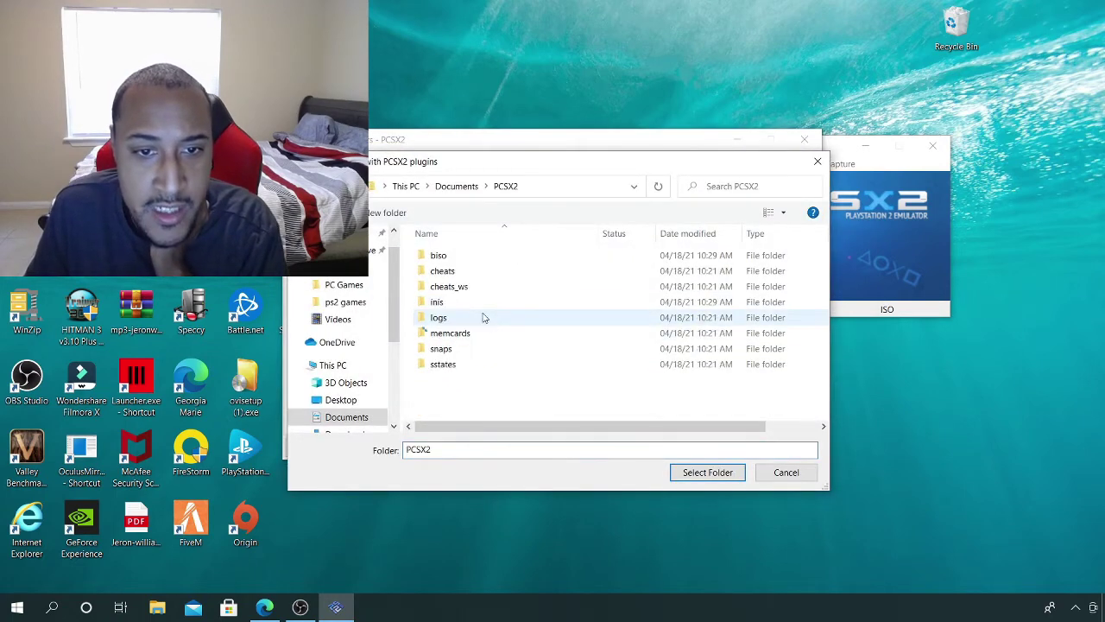
left_click(471, 257)
left_click(701, 473)
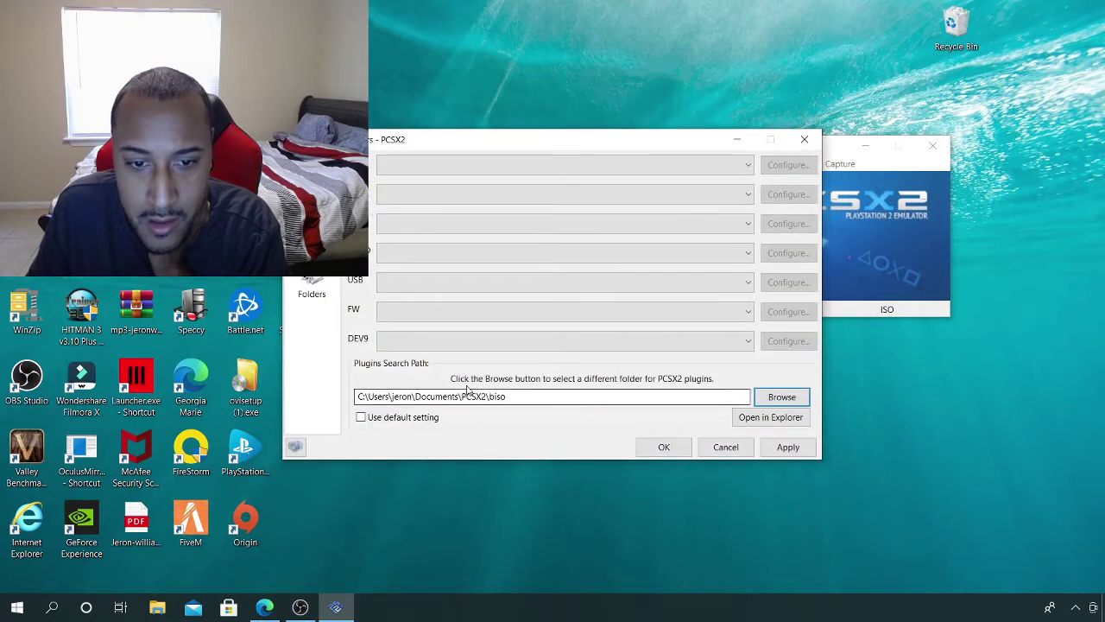
left_click(776, 419)
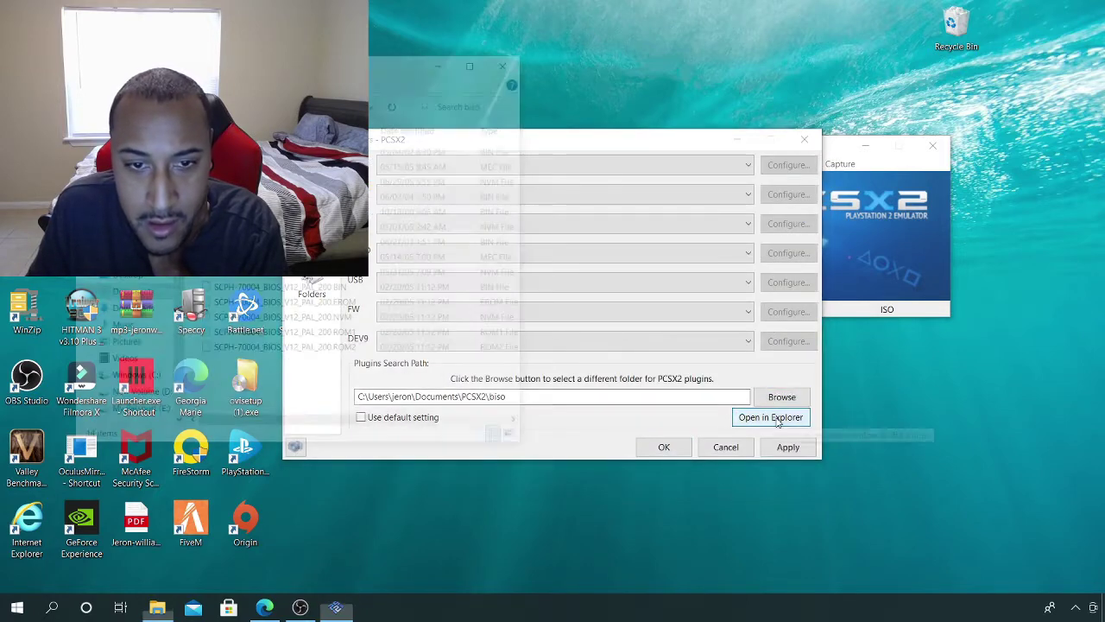
left_click(516, 57)
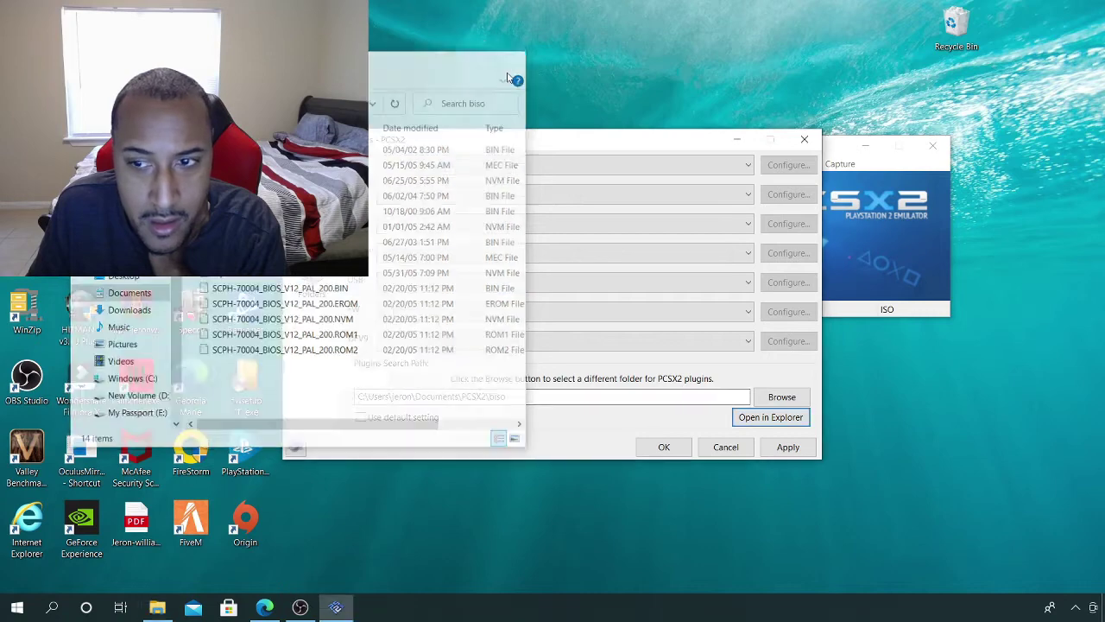
Restore the default plugins search path and apply it, letting PCSX2 create the missing E:\PC Games\PS2 Sy\PCSX2\biso folder
left_click(361, 417)
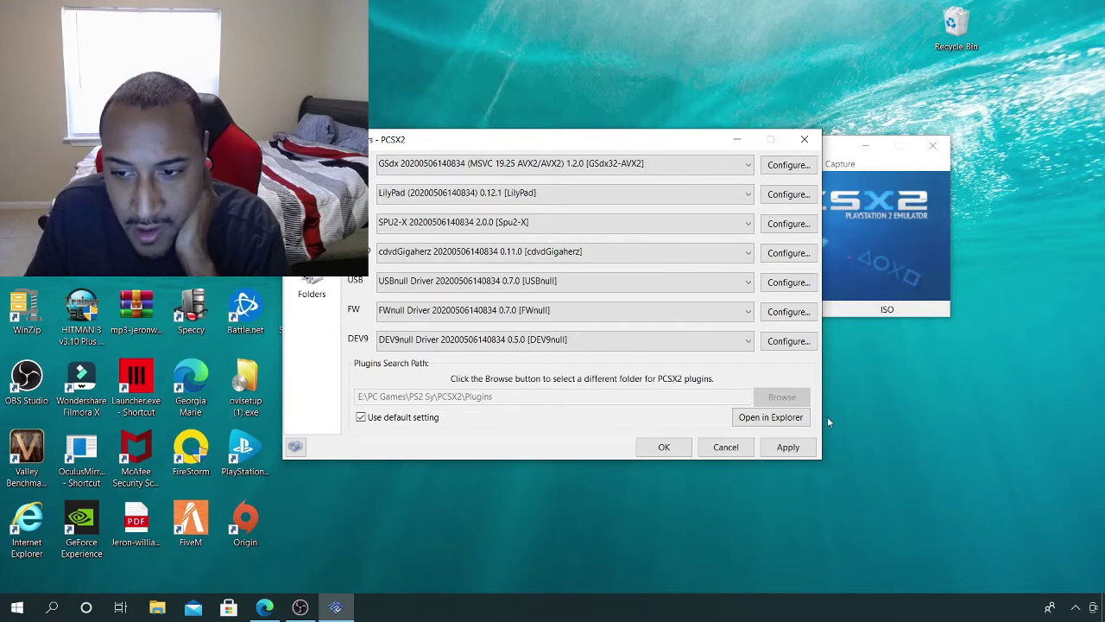
left_click(786, 447)
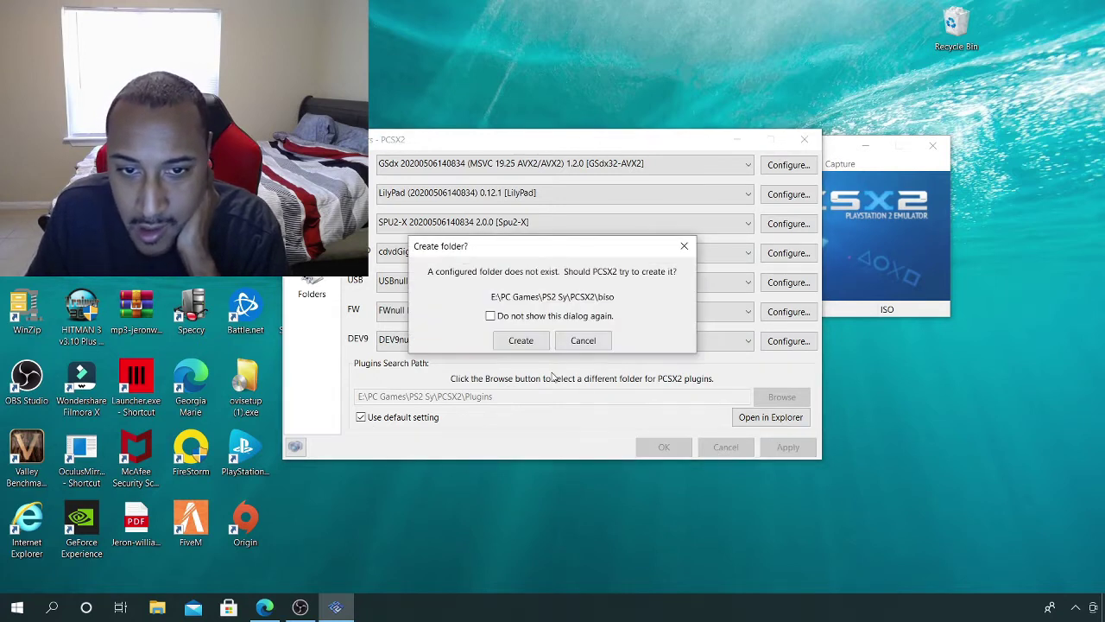
left_click(522, 340)
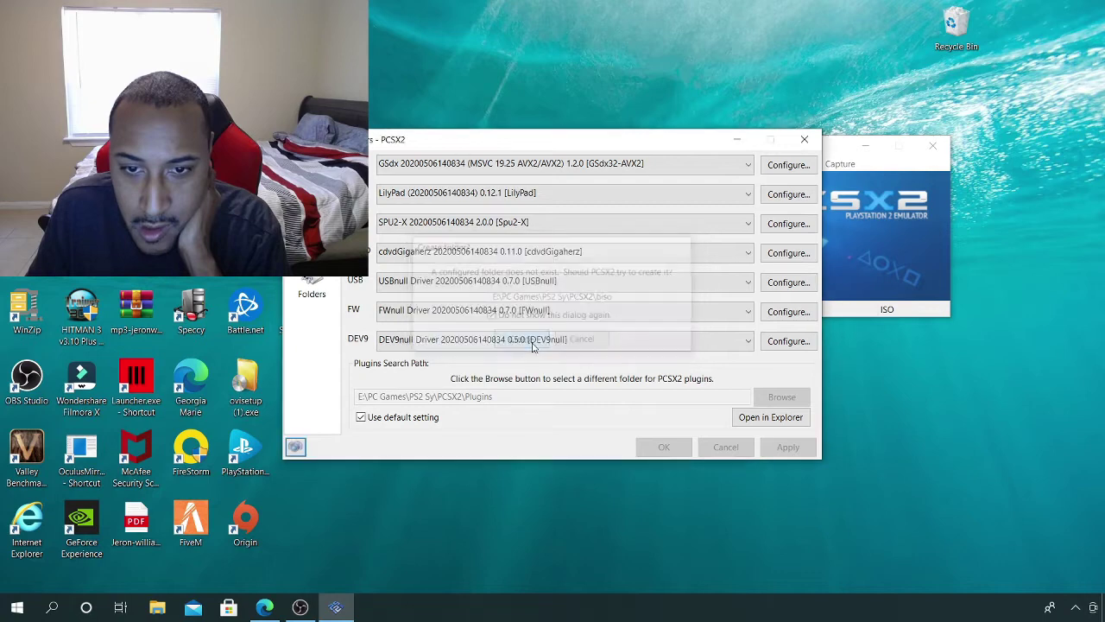
left_click(665, 448)
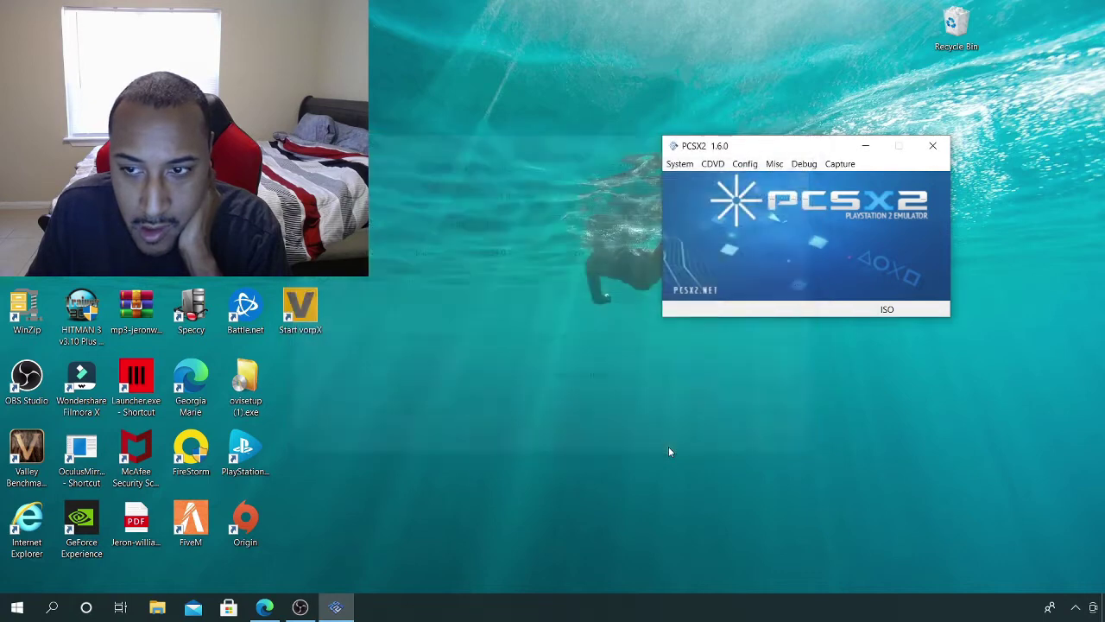
Try a full boot of the ISO and proceed to the BIOS configuration
left_click(680, 163)
left_click(693, 183)
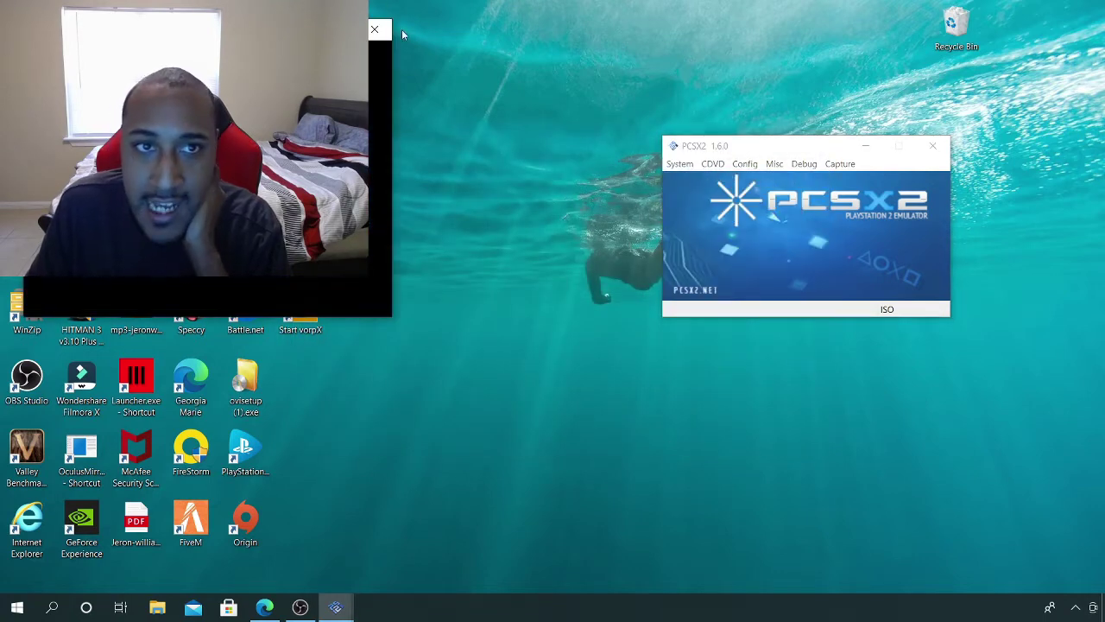
left_click(526, 357)
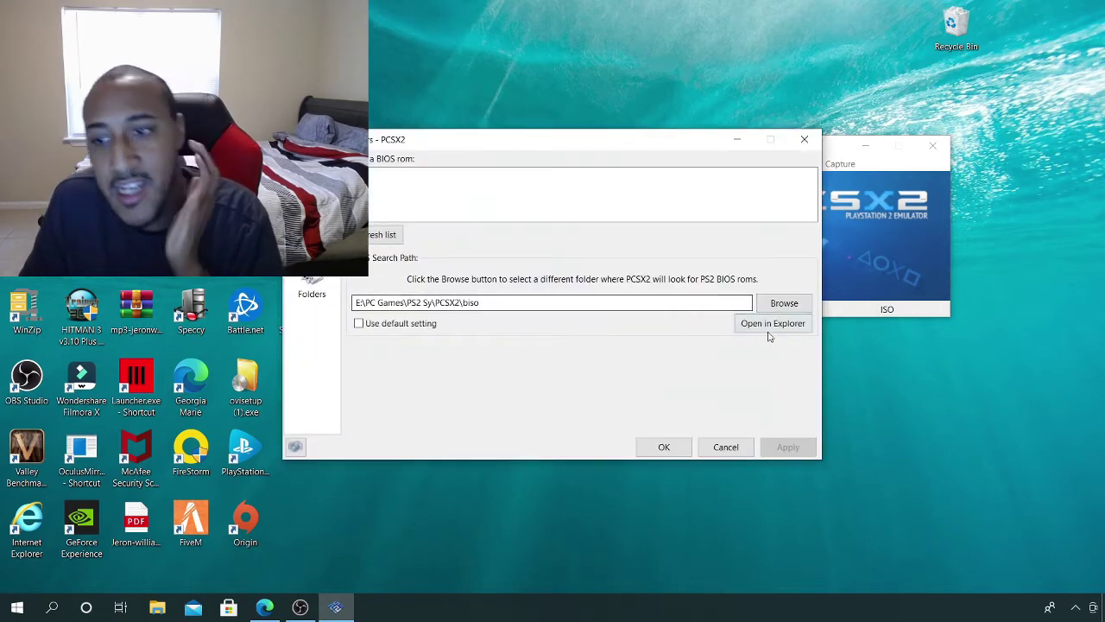
Look inside the biso folder in Documents\PCSX2 and set the BIOS search path to Documents\PCSX2\bios
left_click(800, 304)
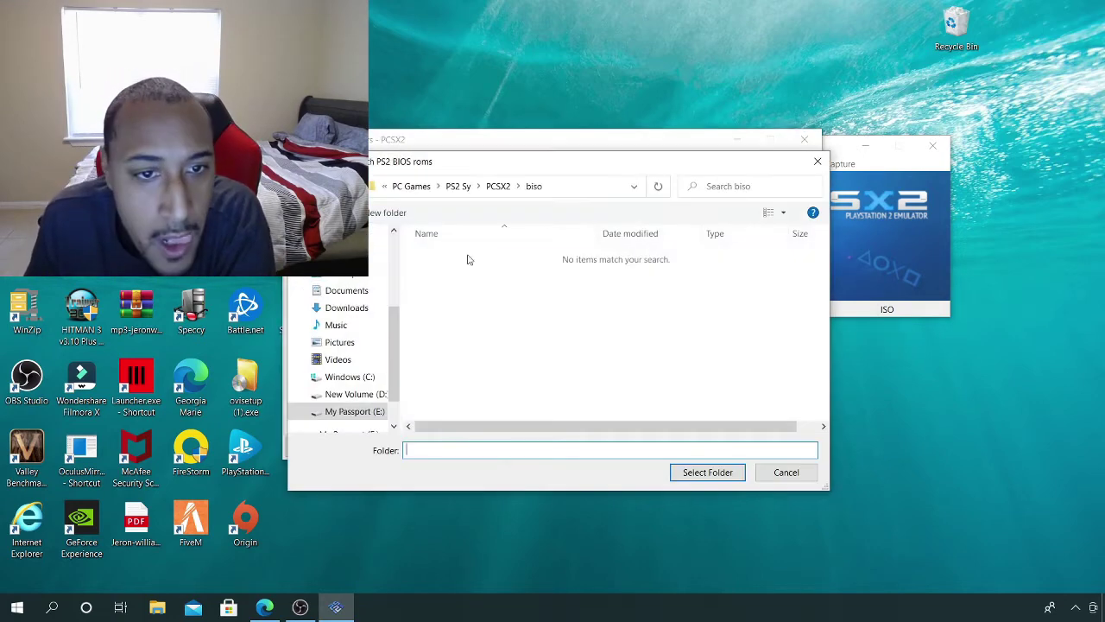
left_click(346, 290)
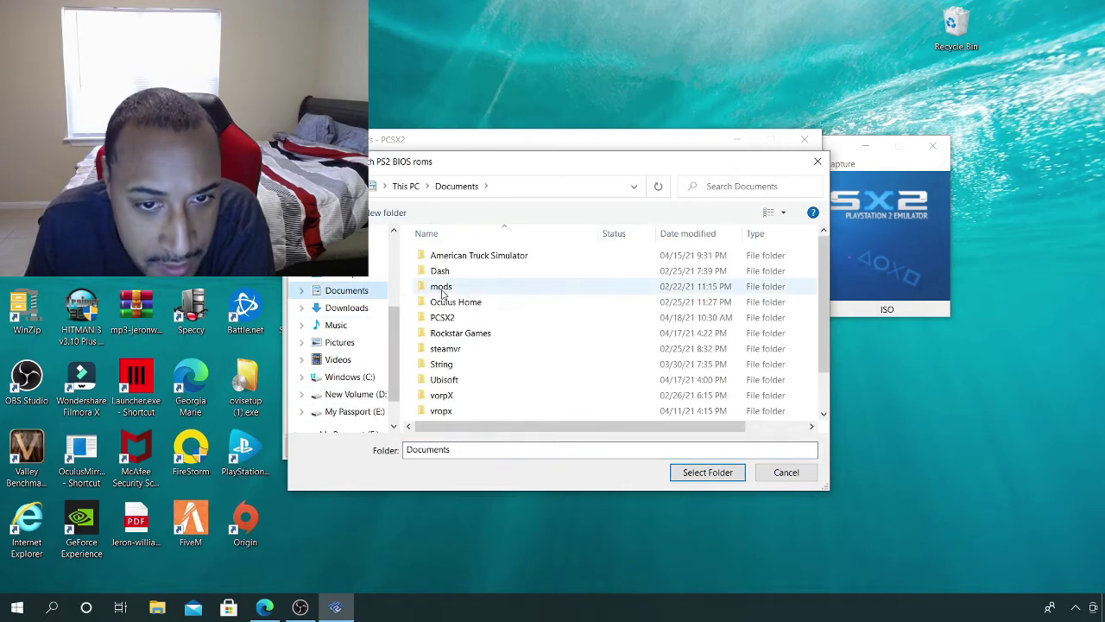
left_click(507, 319)
double_click(506, 324)
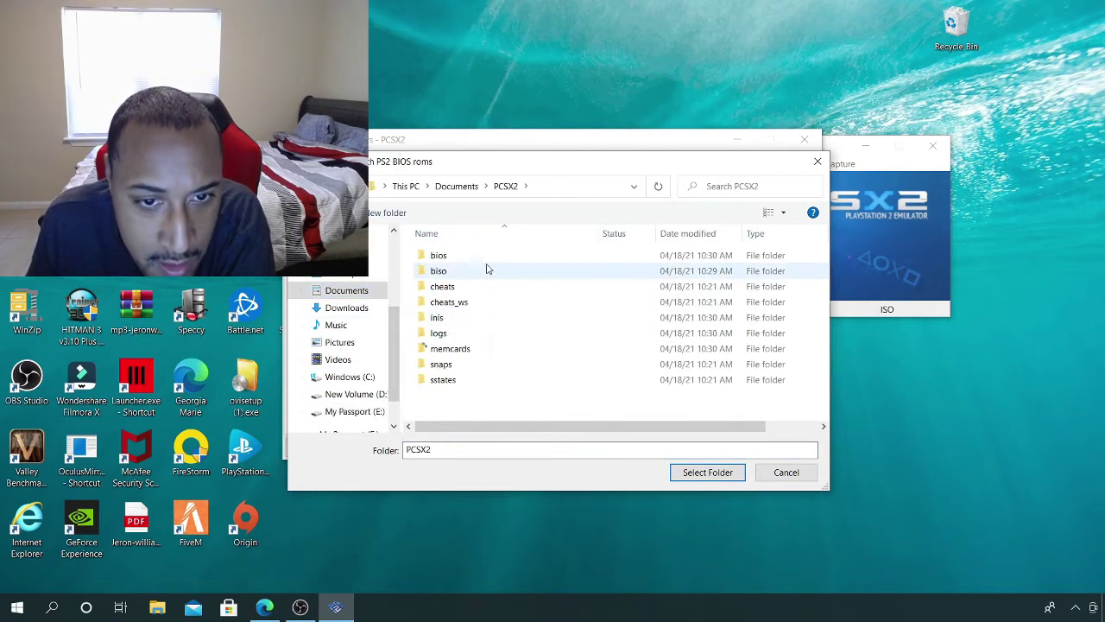
double_click(486, 269)
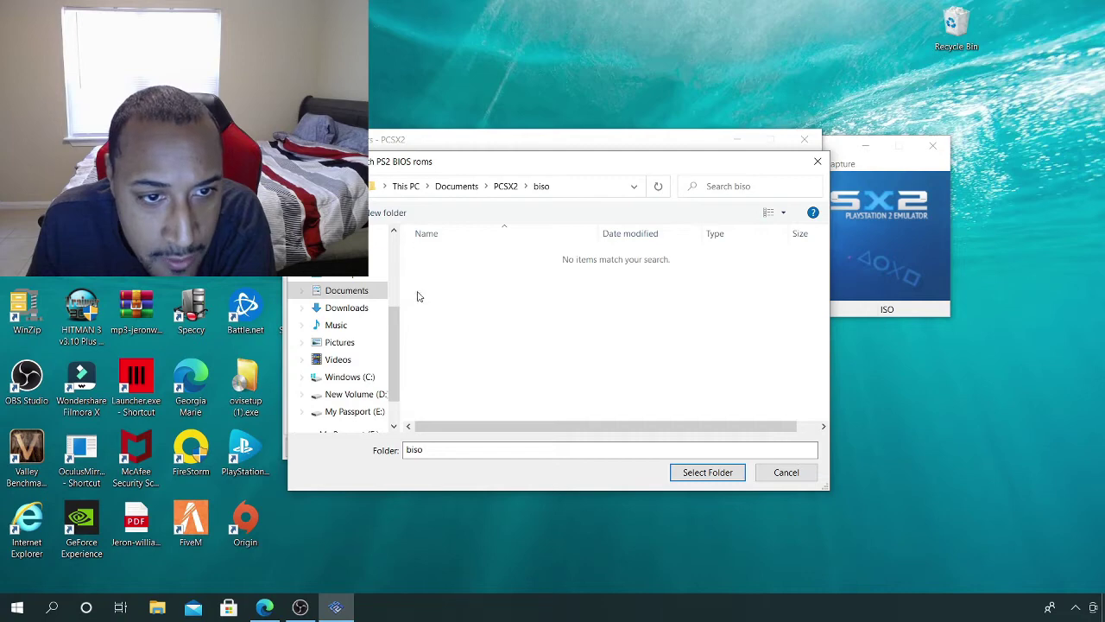
key("alt+Up")
left_click(467, 273)
key("Return")
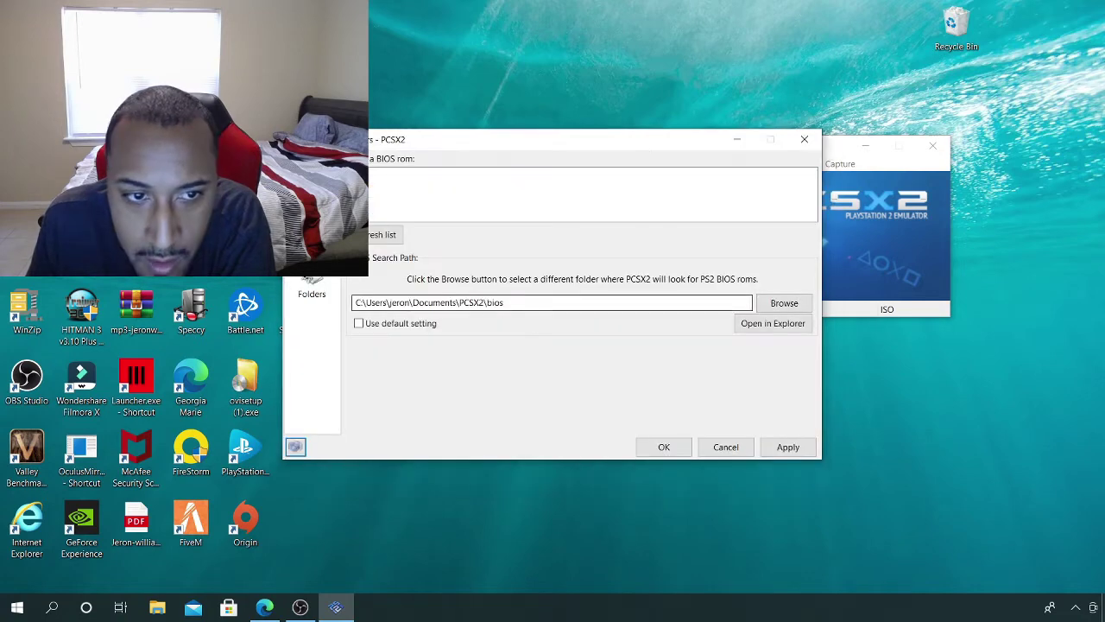
Check the bios folder's contents in the folder browser and try to confirm the BIOS settings with that path
left_click(784, 303)
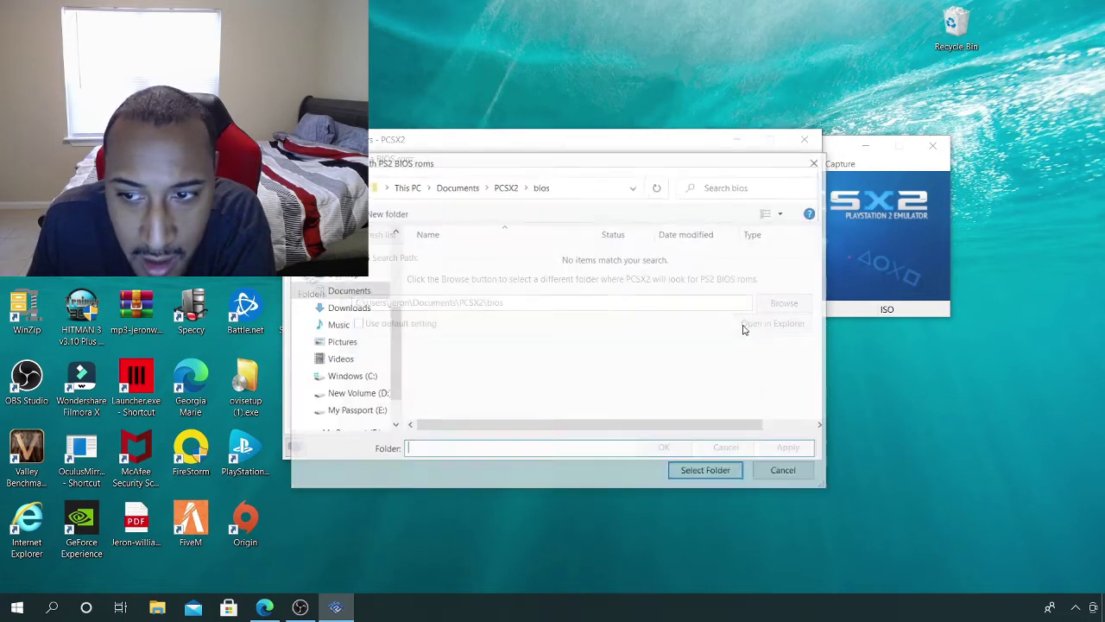
left_click(817, 162)
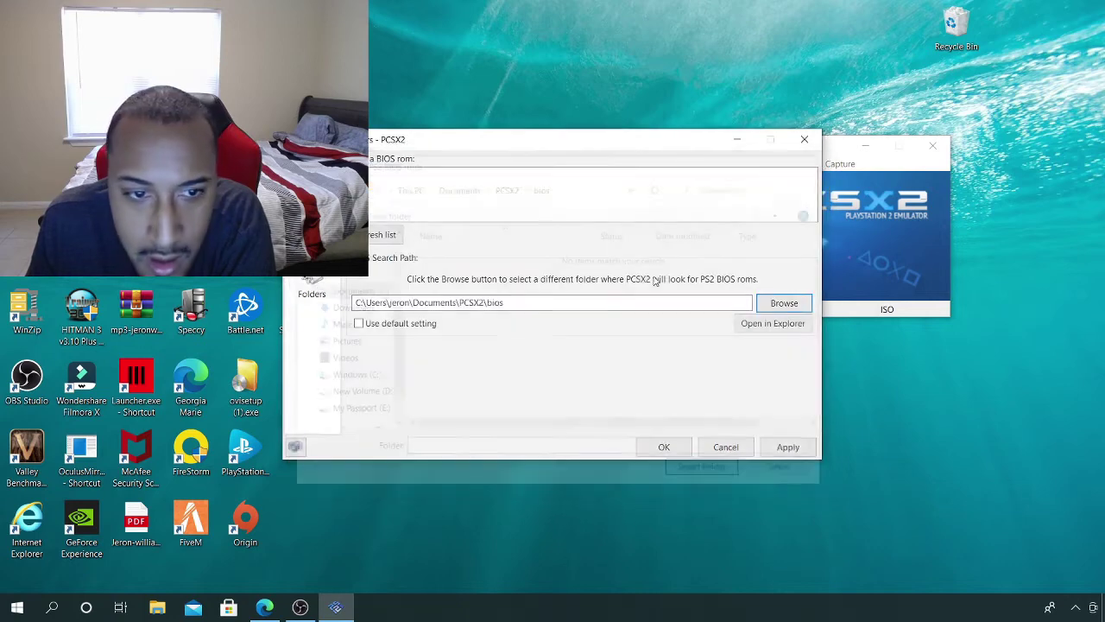
left_click(664, 446)
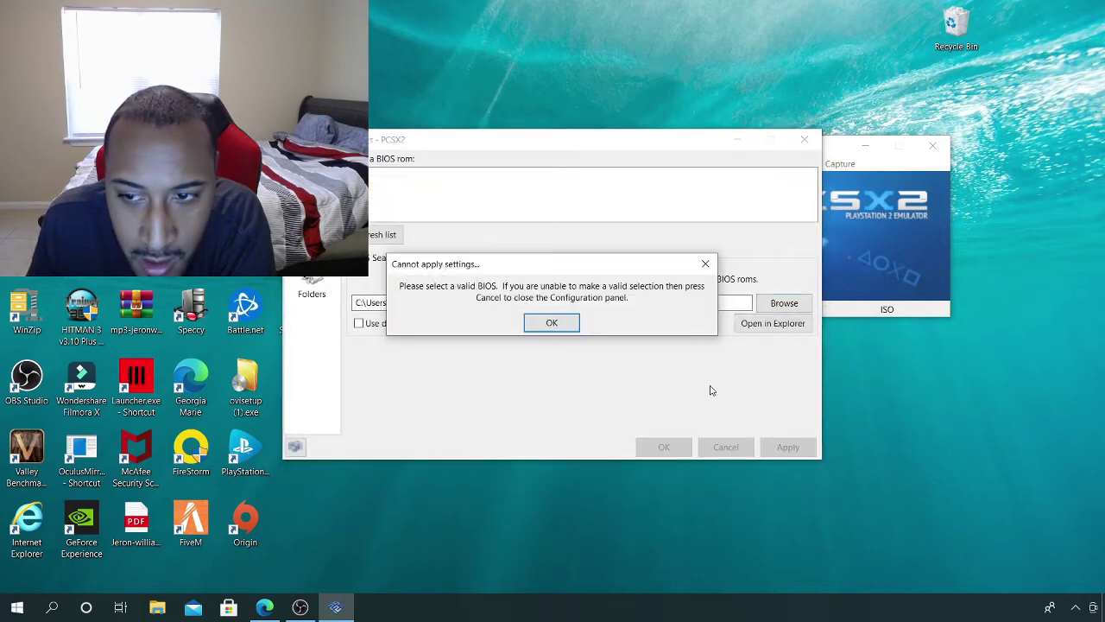
left_click(557, 327)
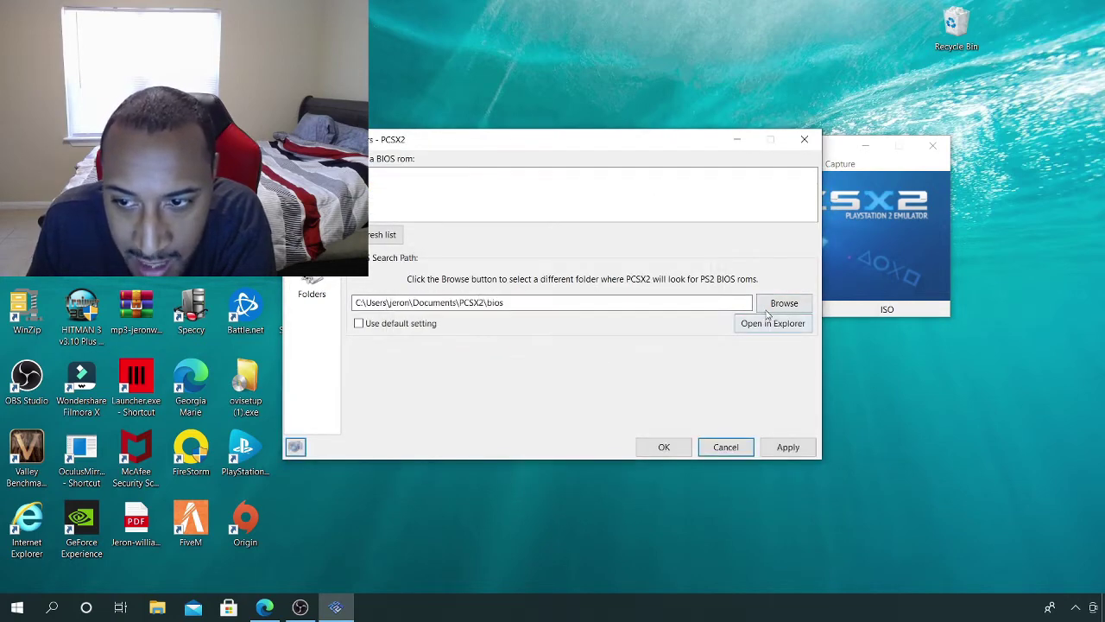
Change the BIOS search path to Documents\PCSX2\biso and close the black game window
left_click(769, 308)
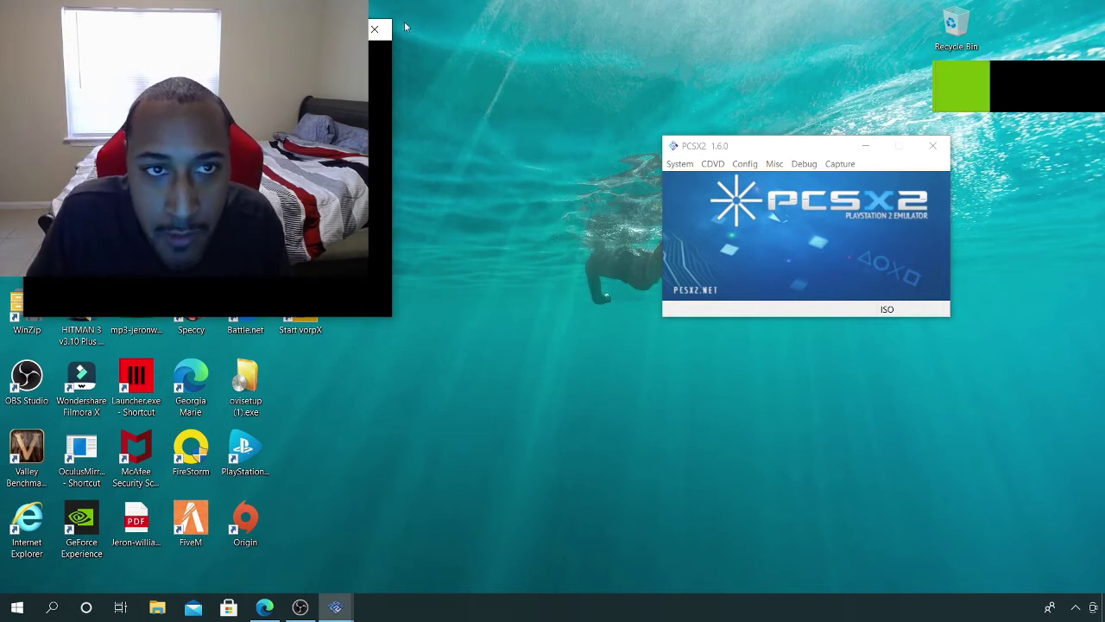
left_click(375, 29)
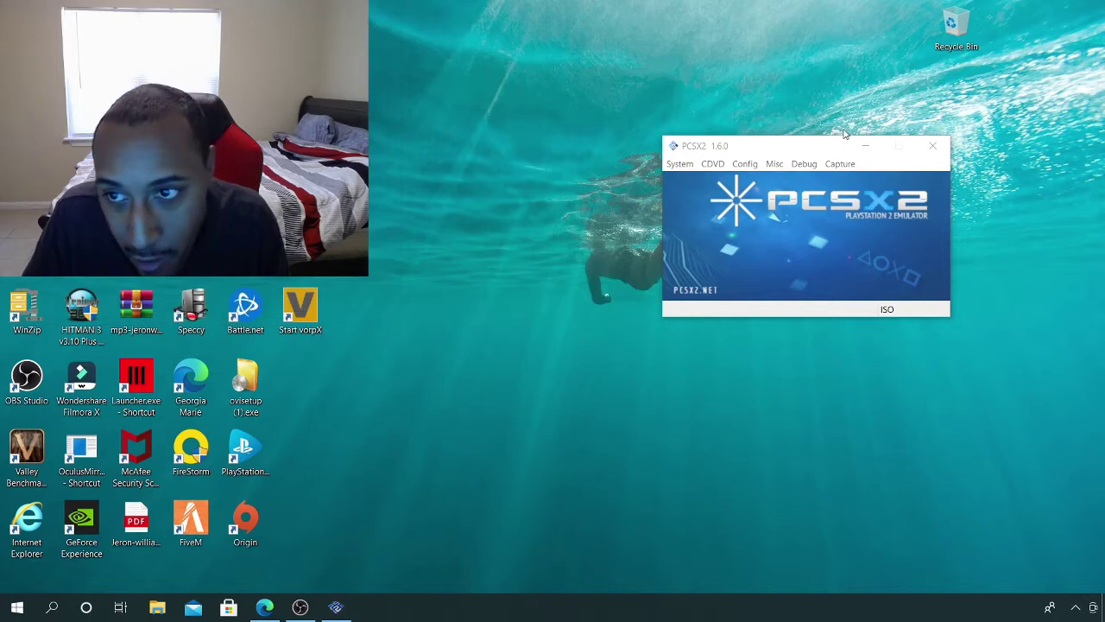
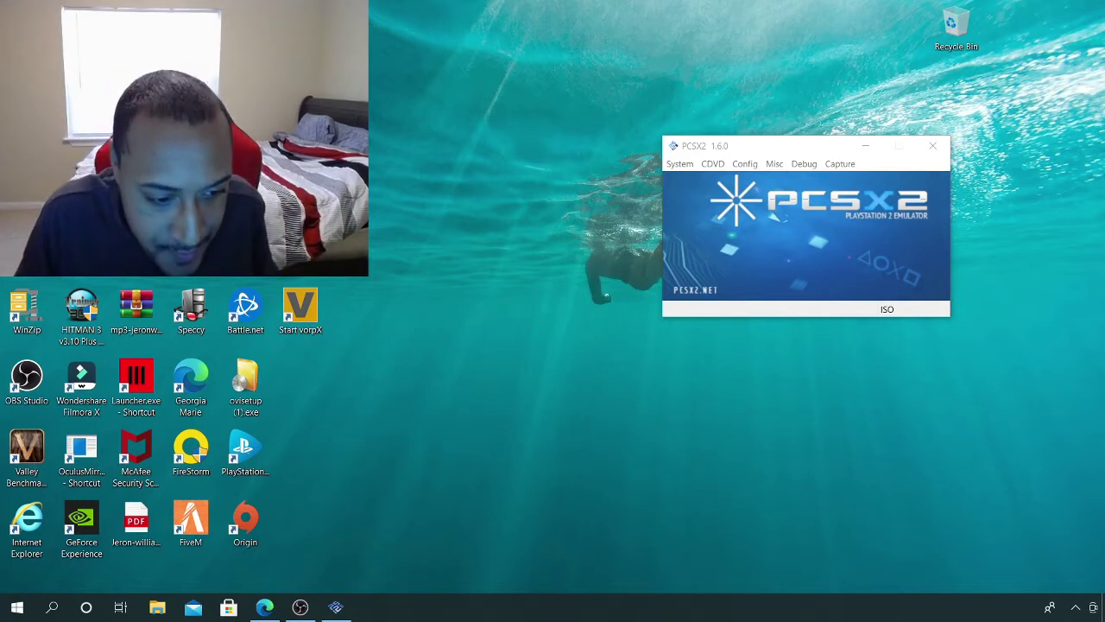
Review the BIOS rom list and search folder in the Plugin/BIOS Selector, and close it without changes
left_click(758, 164)
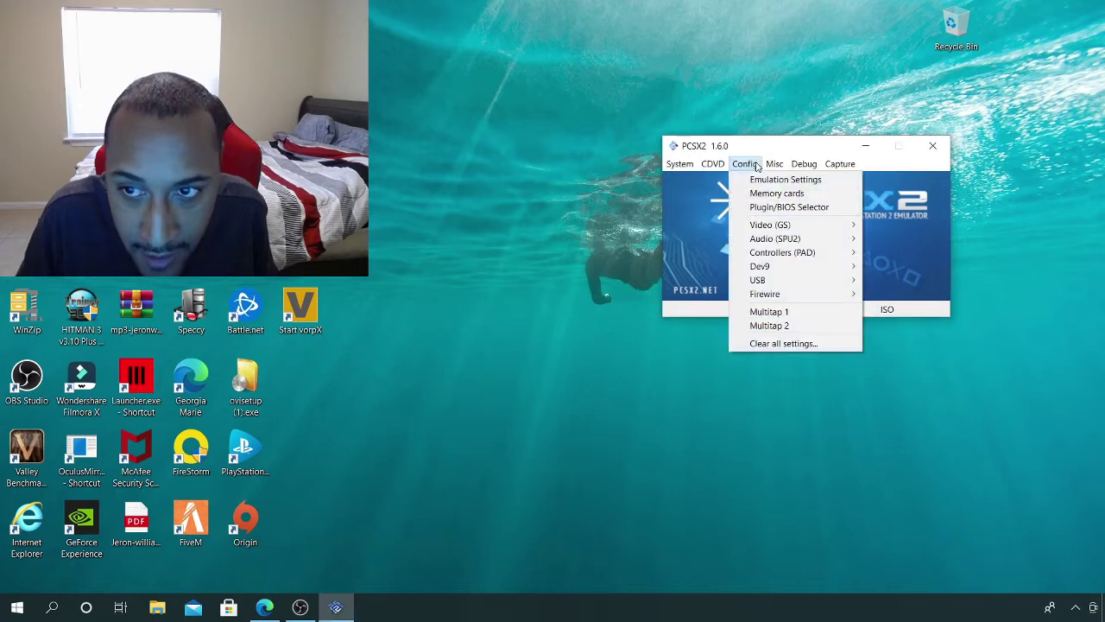
left_click(756, 206)
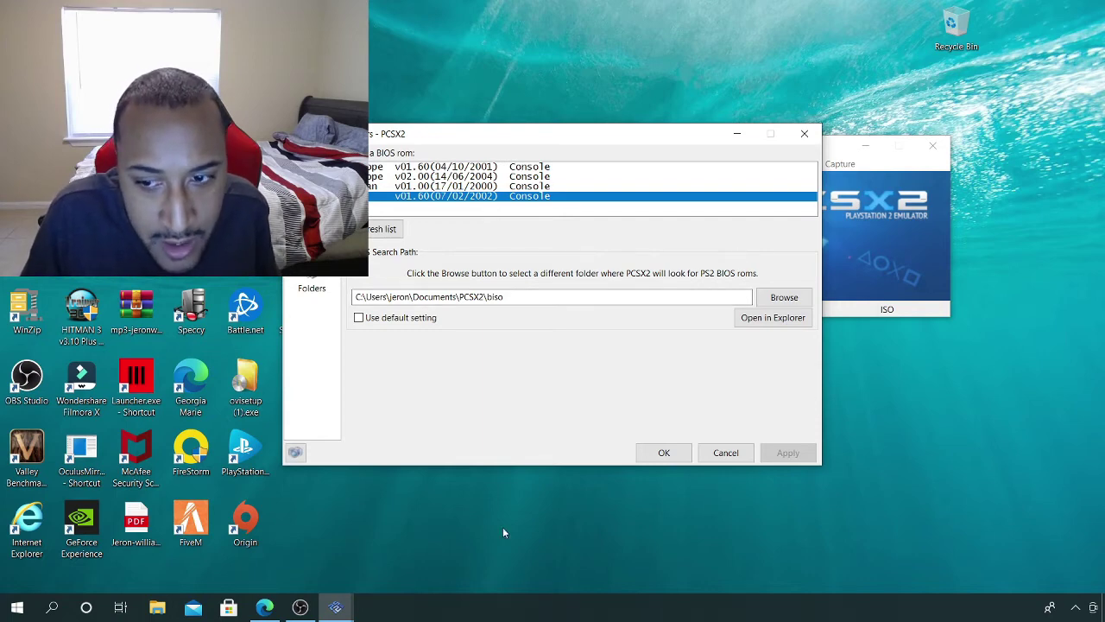
left_click(783, 301)
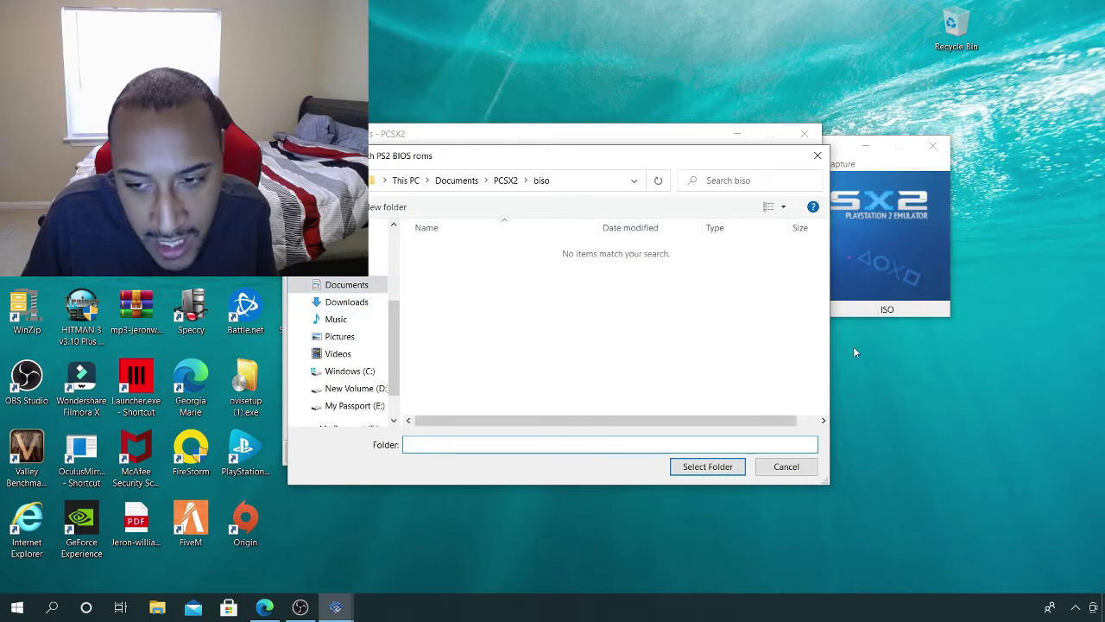
left_click(818, 156)
left_click(804, 133)
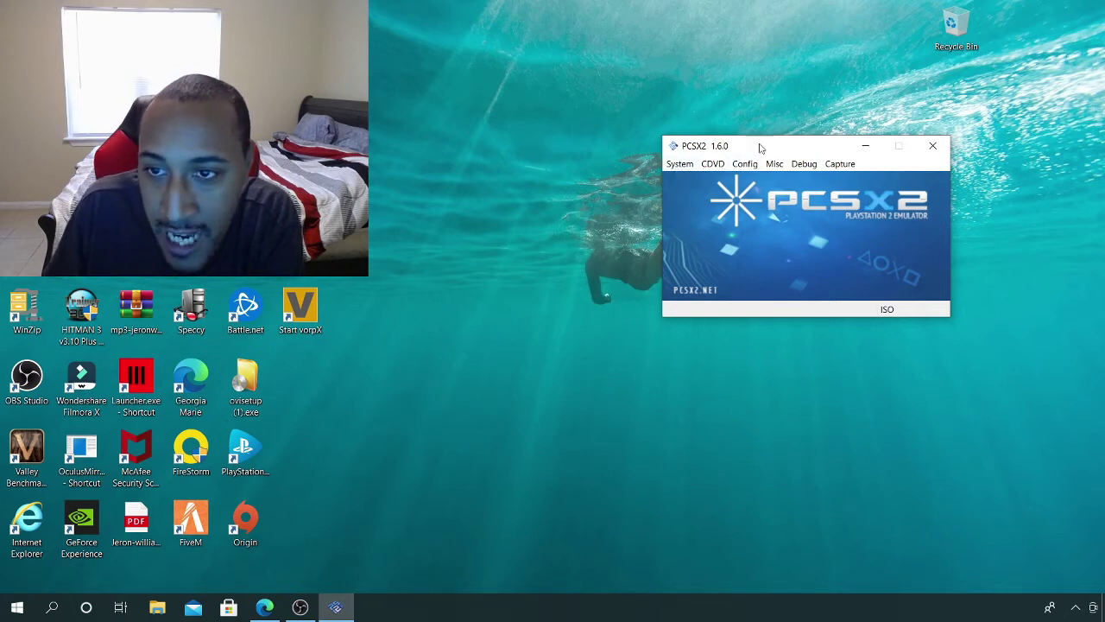
Select the Splinter Cell Chaos Theory ISO, perform a full boot, and confirm the PS2 reset without showing that prompt again
left_click_drag(749, 151, 705, 135)
left_click(642, 144)
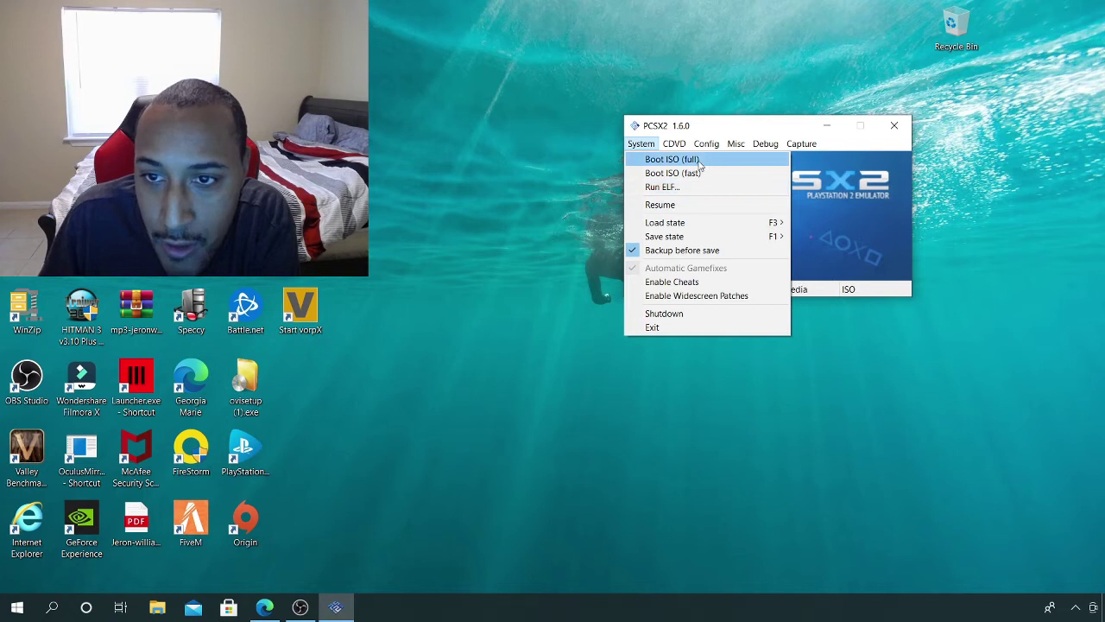
mouse_move(674, 144)
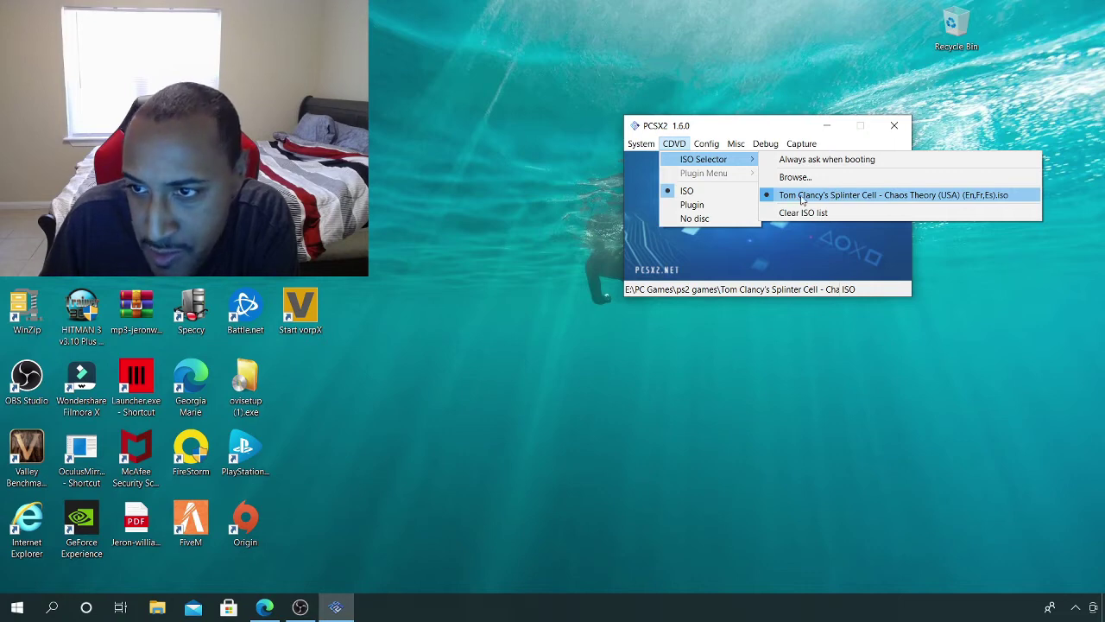
left_click(831, 195)
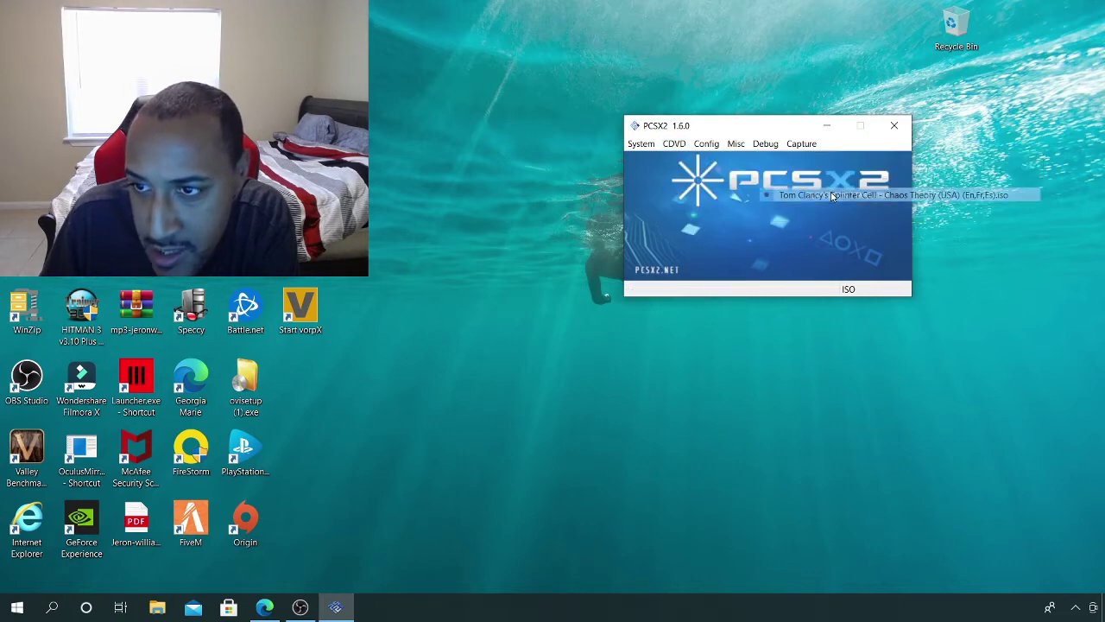
left_click(641, 145)
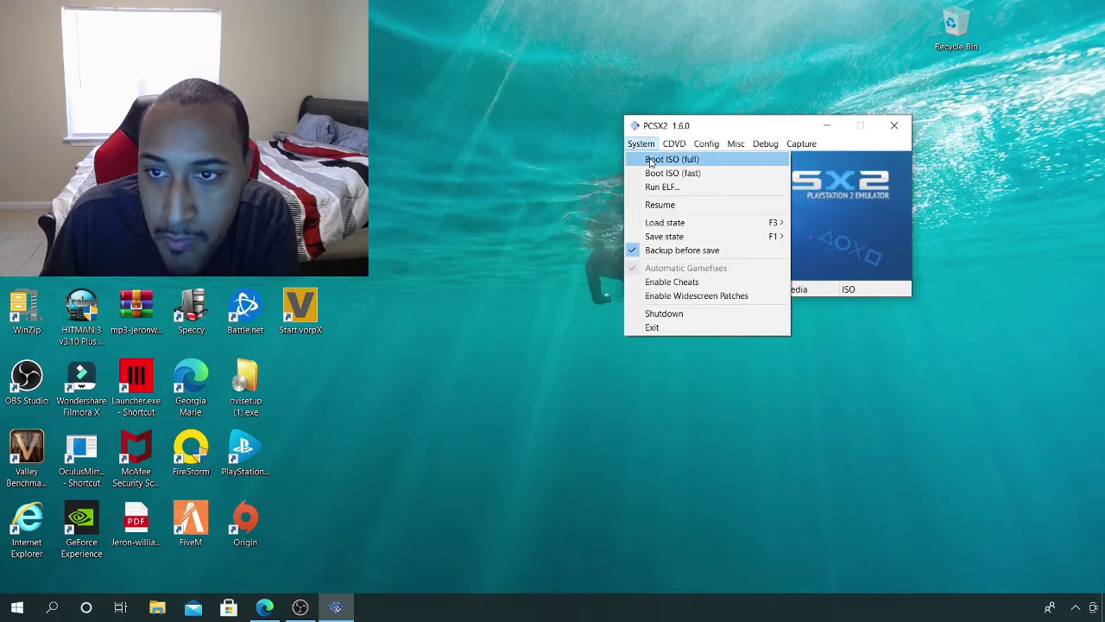
left_click(651, 161)
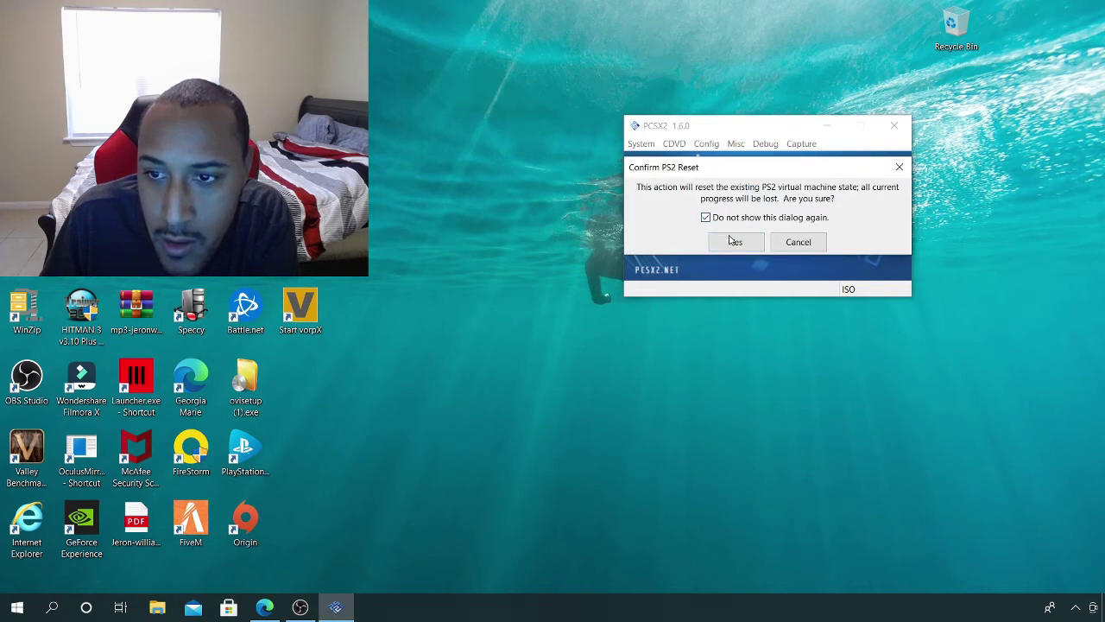
left_click(734, 241)
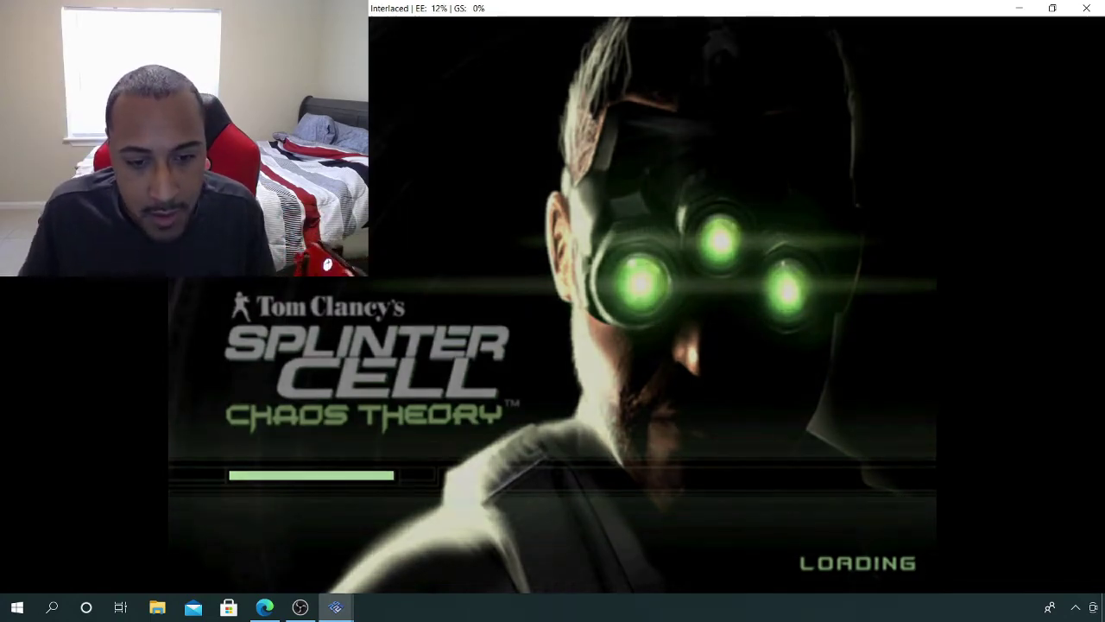
Choose Solo from the game's main menu
key("Down")
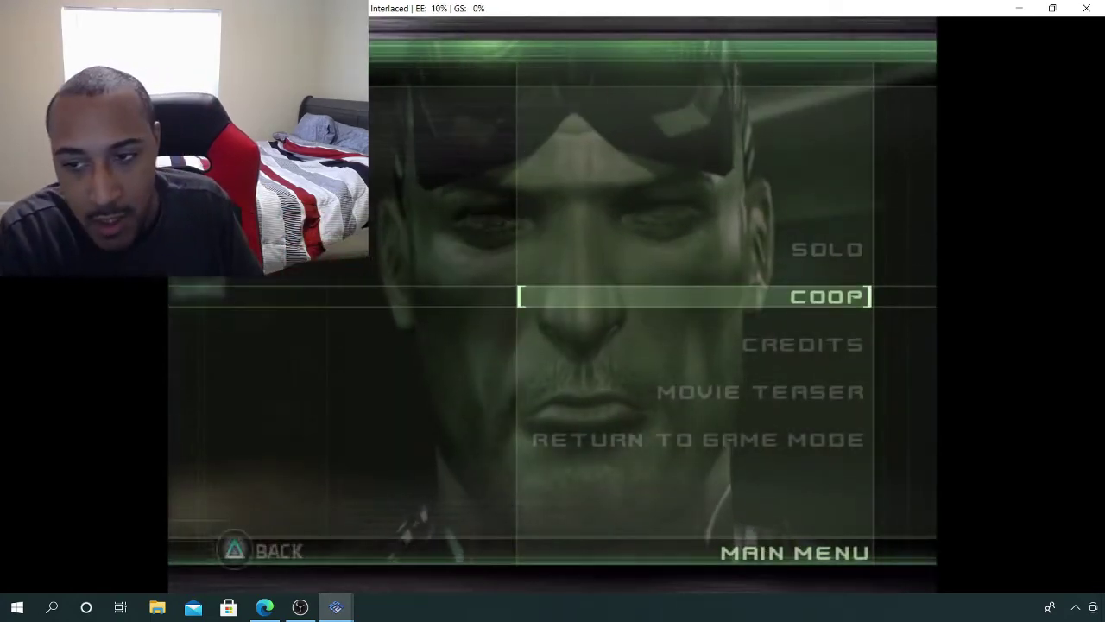
key("Up")
key("Down")
key("Up")
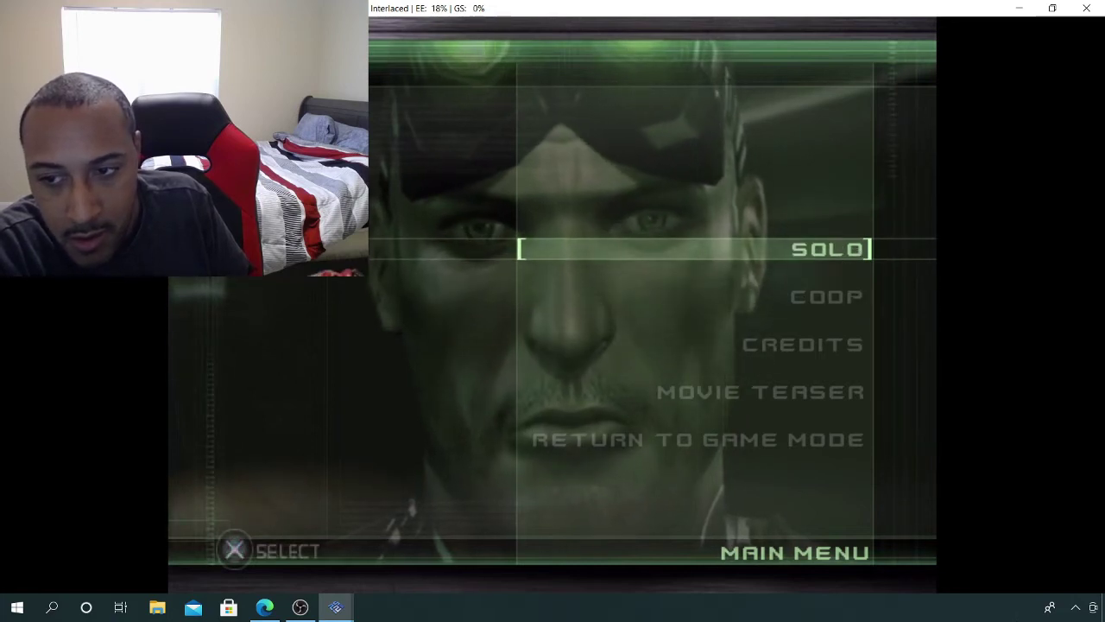
key("Return")
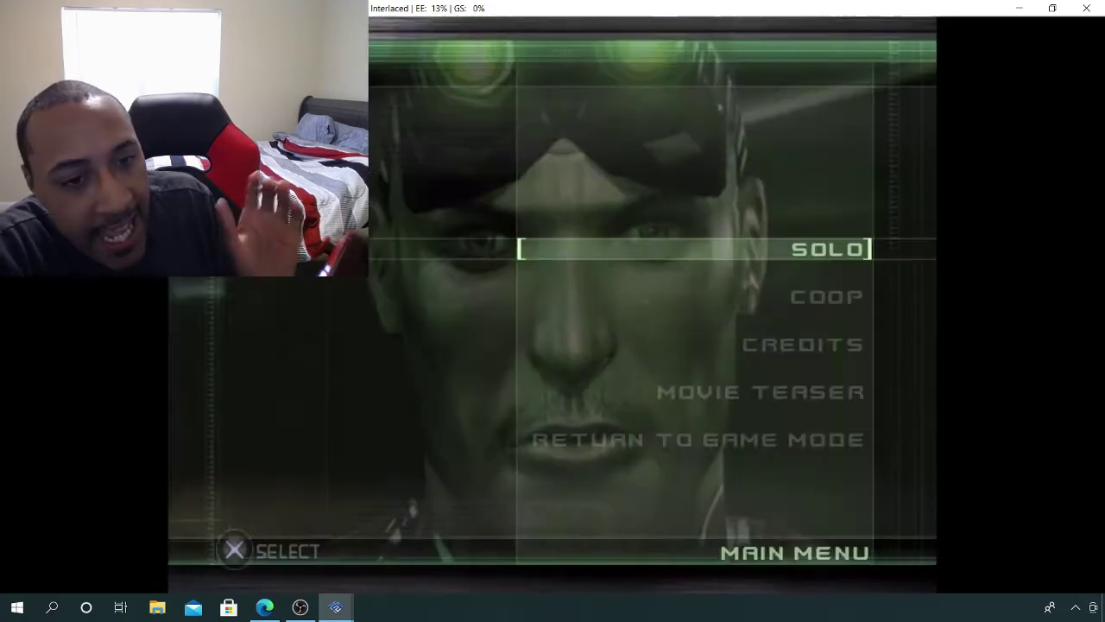
Create a new solo profile named JJ and accept it
key("Left")
key("Left")
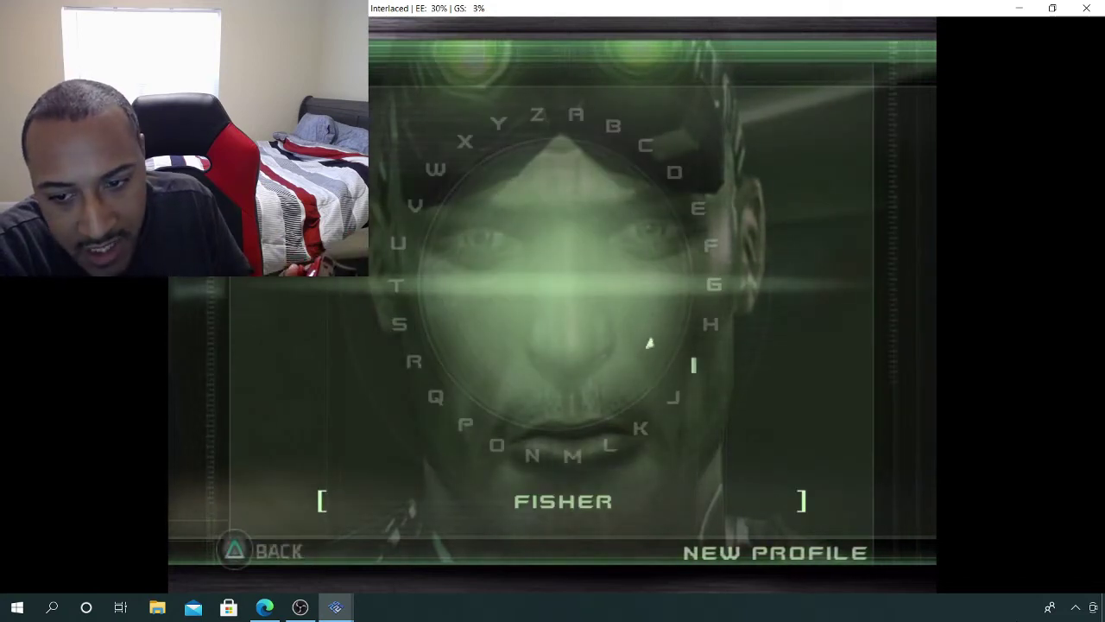
key("Return")
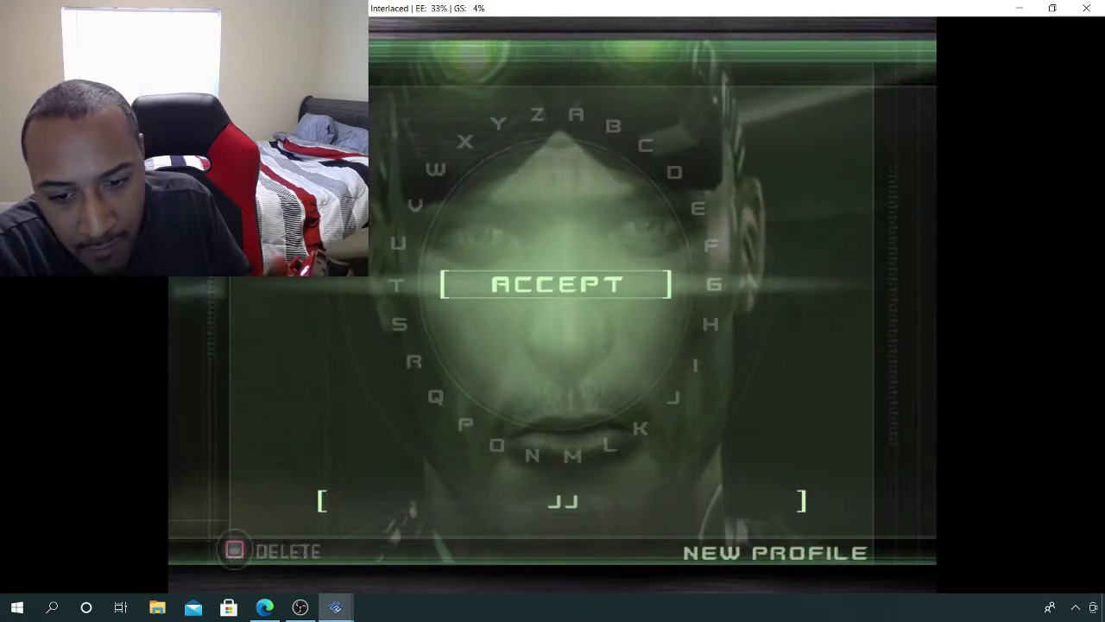
key("Return")
key("Down")
key("Return")
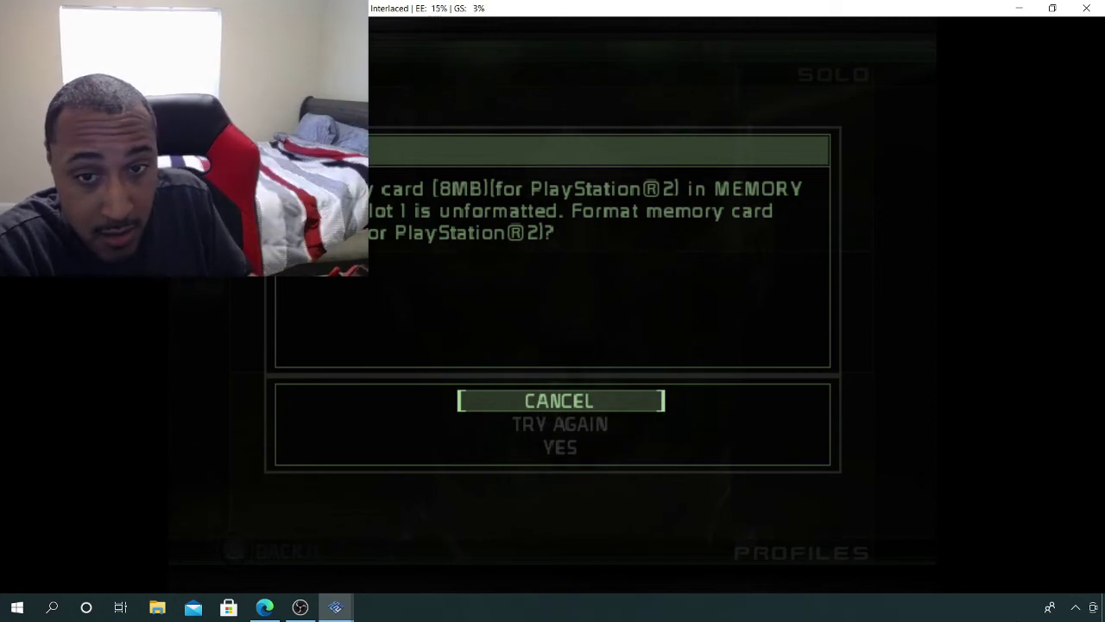
Format the 8MB memory card in slot 1 and acknowledge the messages to continue to the Solo menu
key("Down")
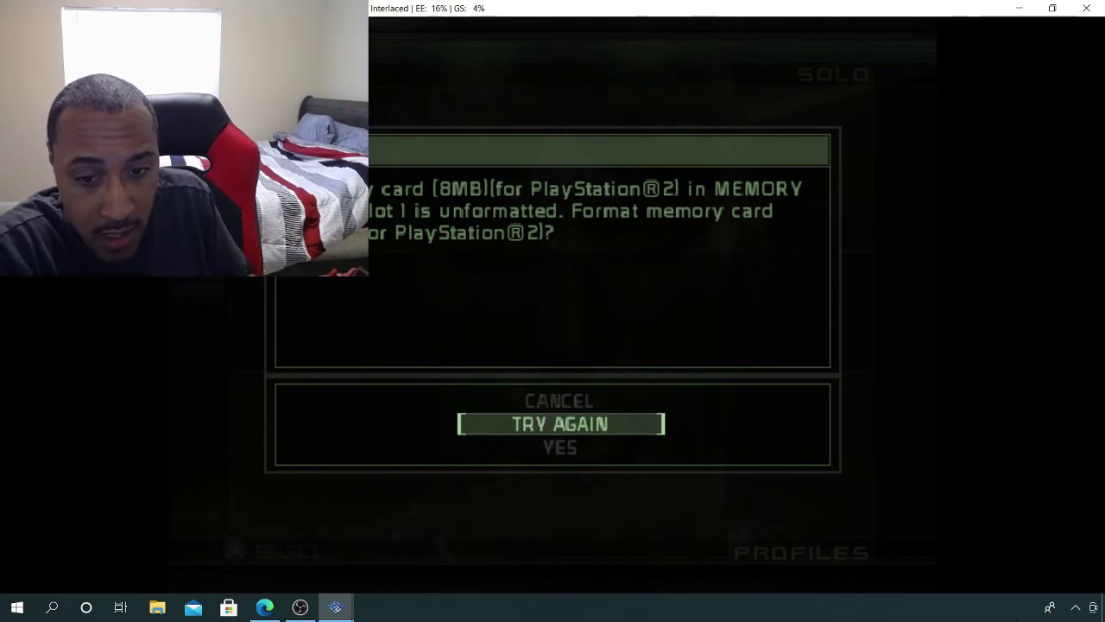
key("Down")
key("Return")
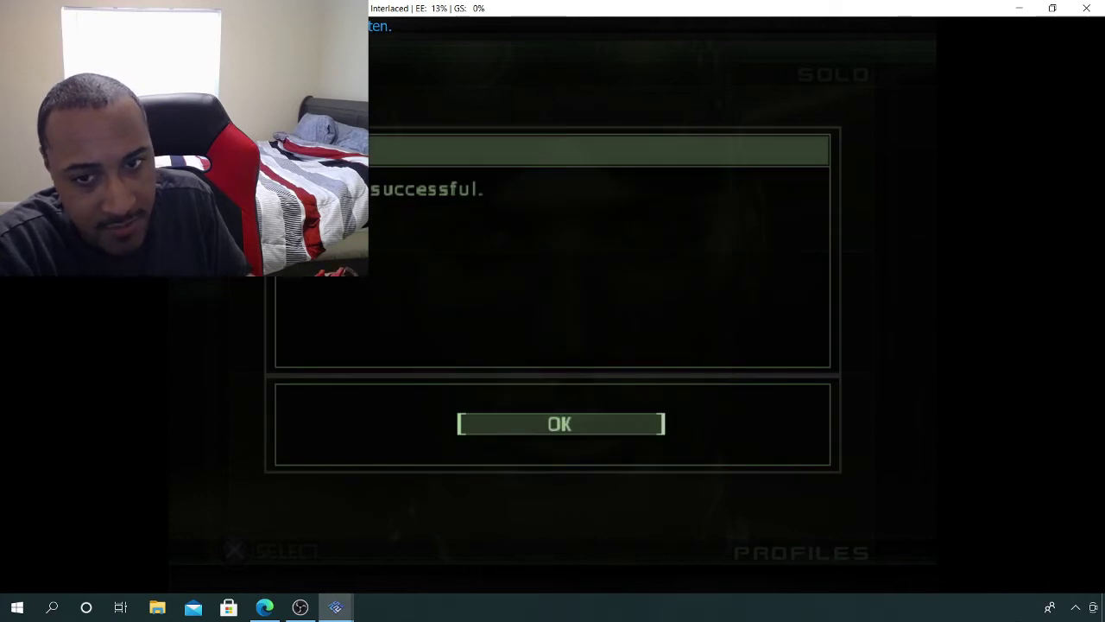
key("Return")
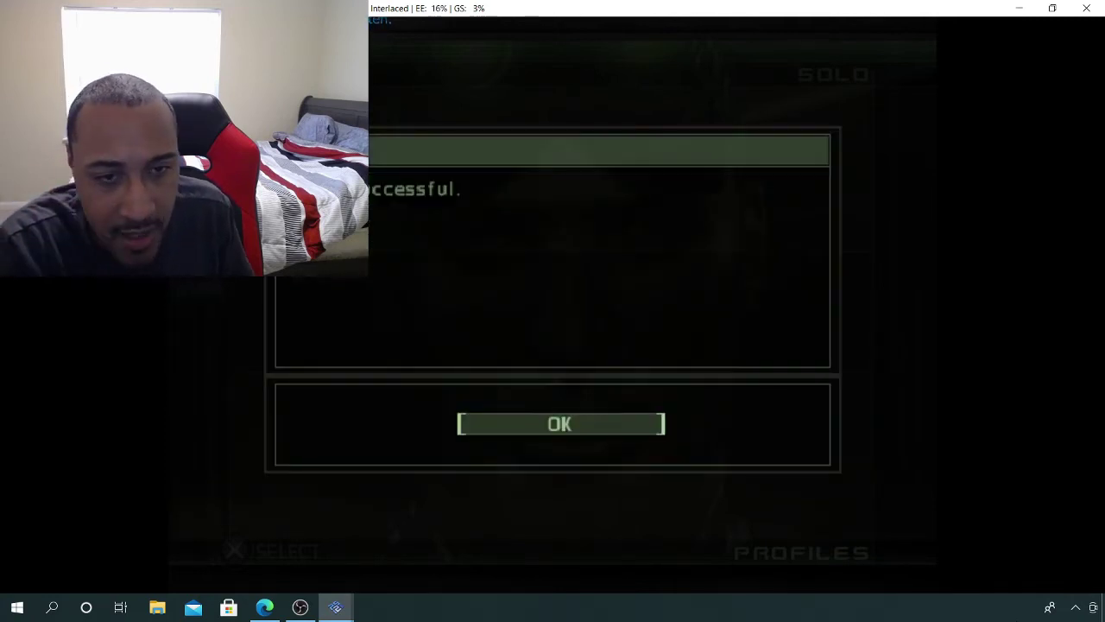
key("Return")
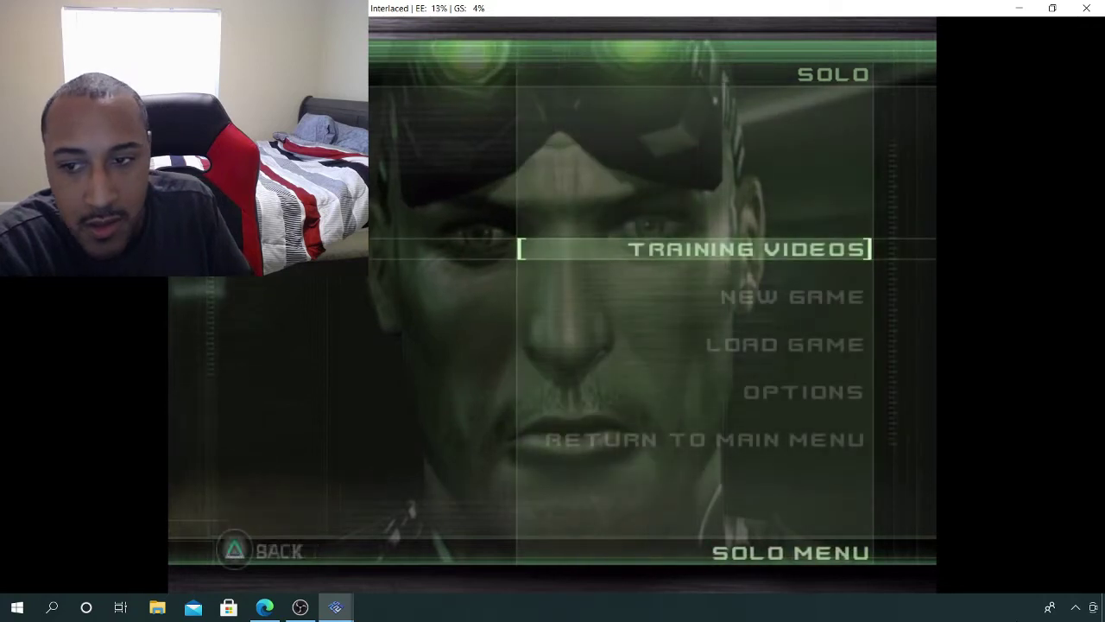
key("Down")
key("Down")
key("Return")
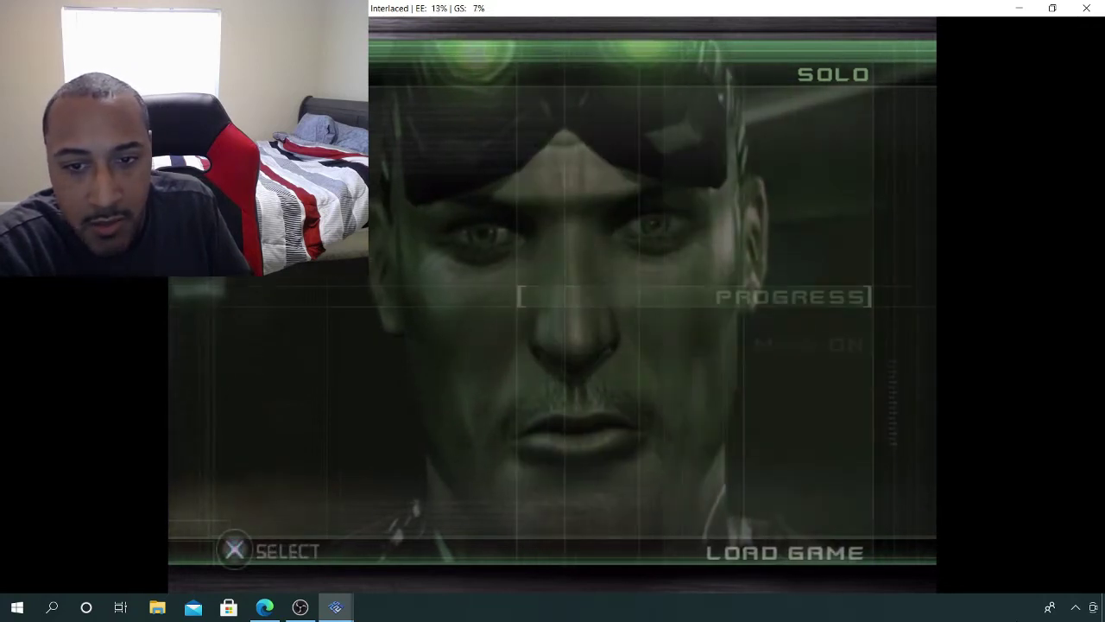
key("Down")
key("Return")
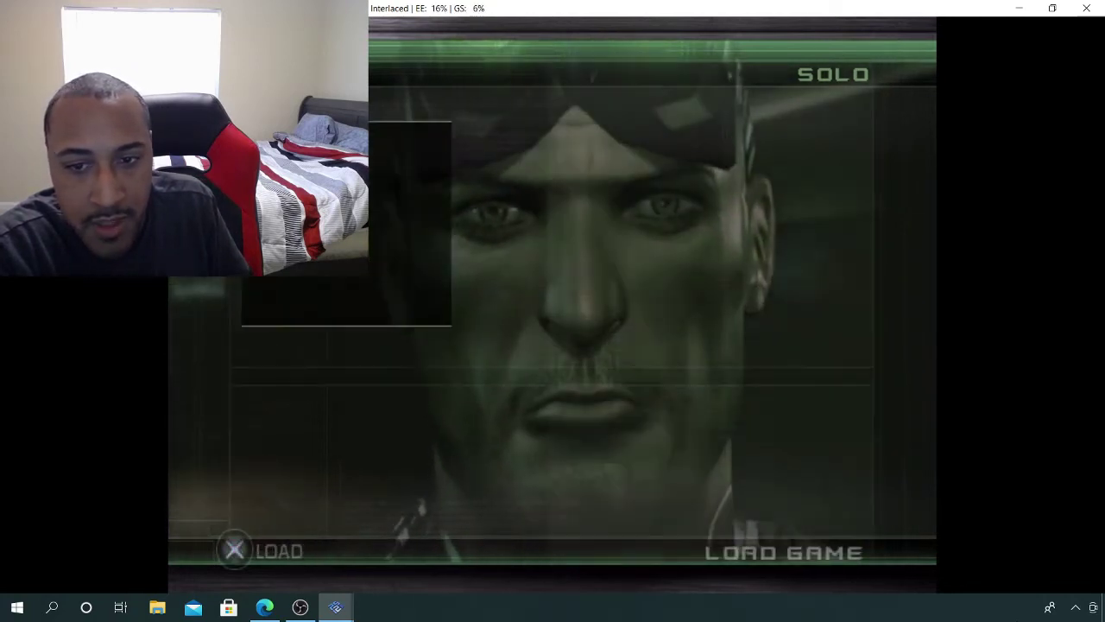
key("Escape")
Start a new solo game on Normal difficulty and begin the mission with the Stealth loadout
key("Up")
key("Return")
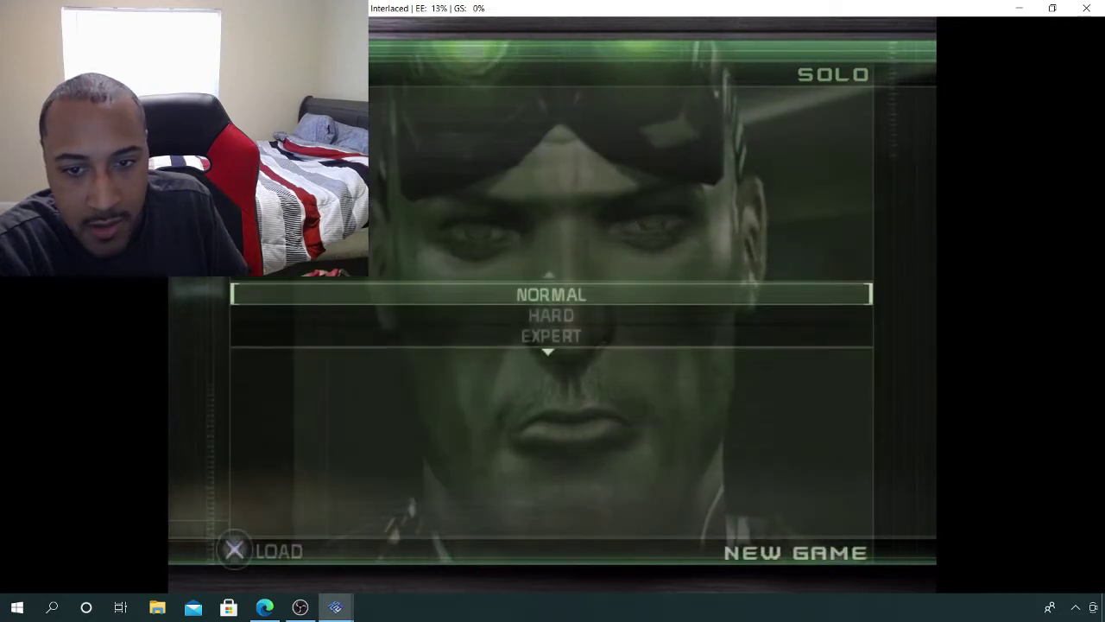
key("Return")
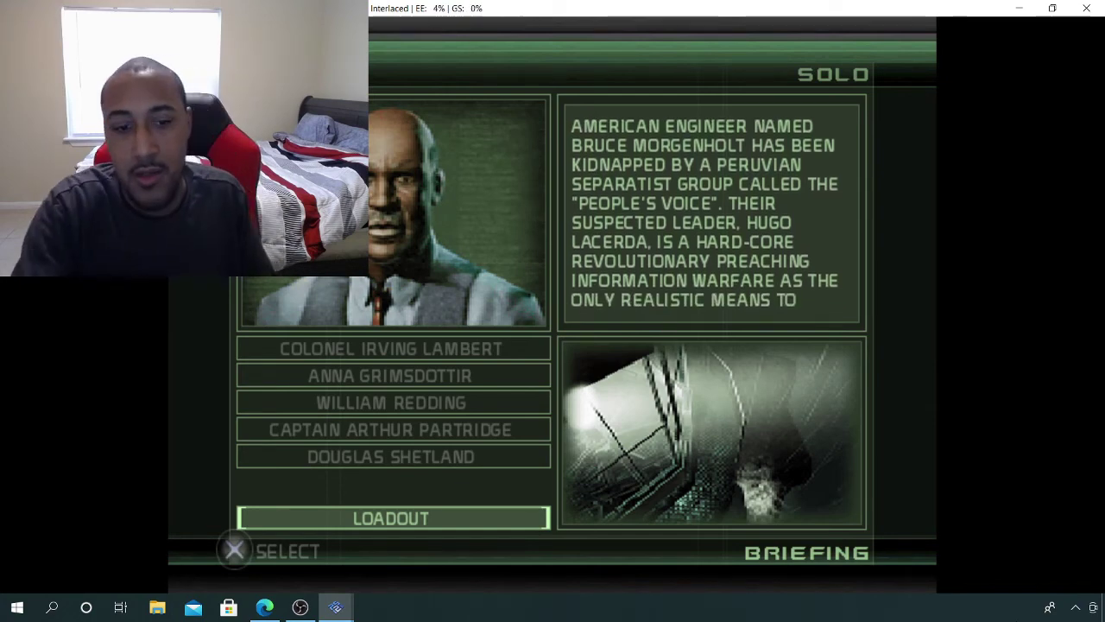
key("Return")
key("Down")
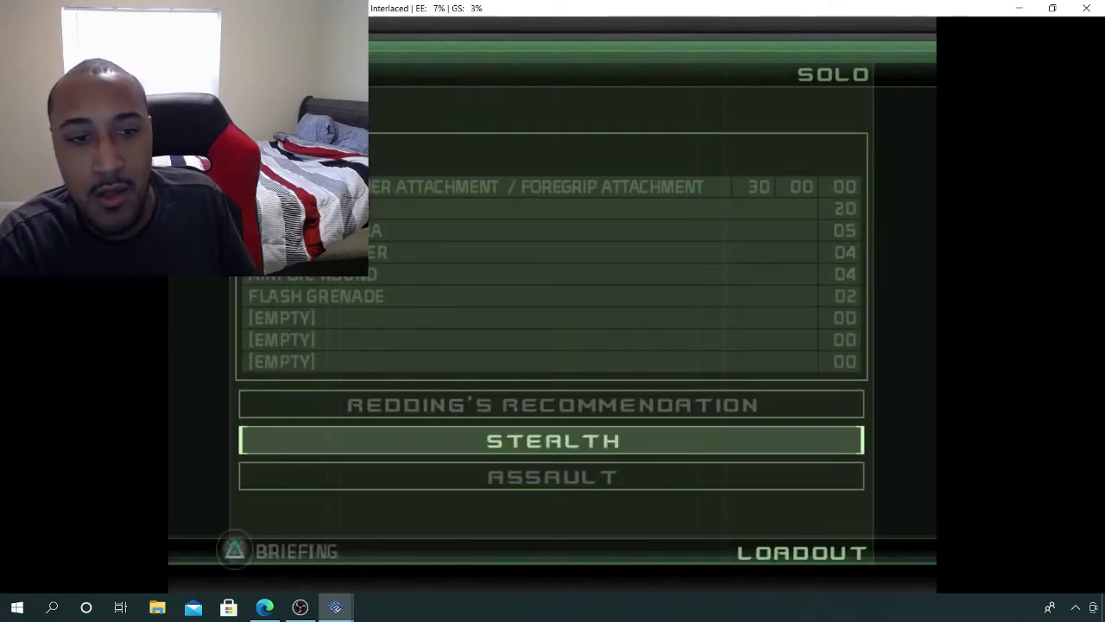
key("Return")
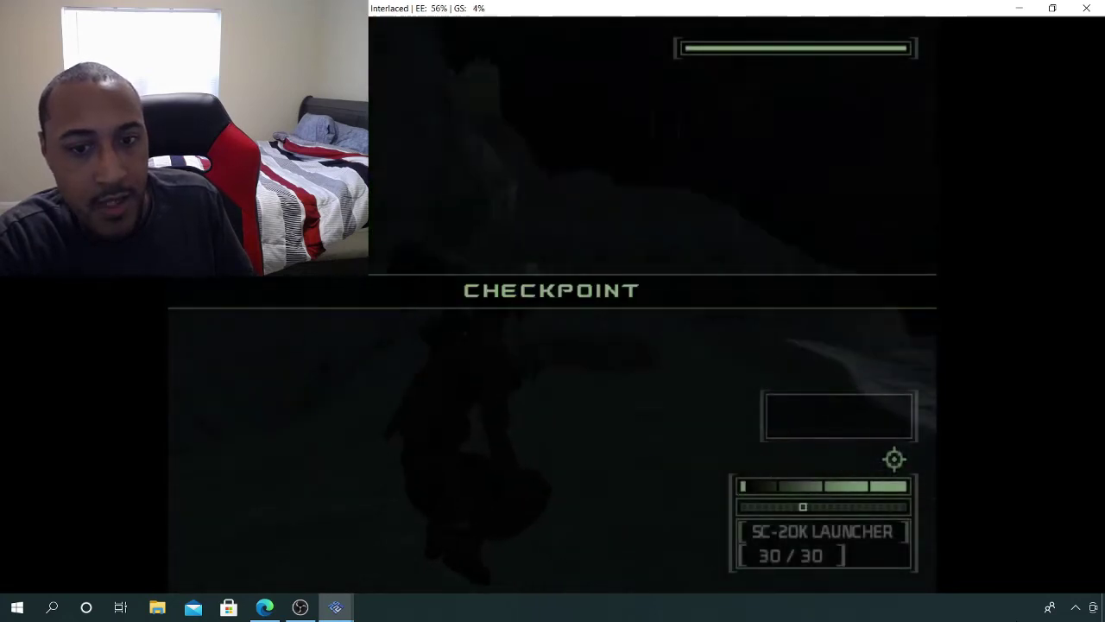
Toggle the night vision goggles on and off in the mission's opening area
key("n")
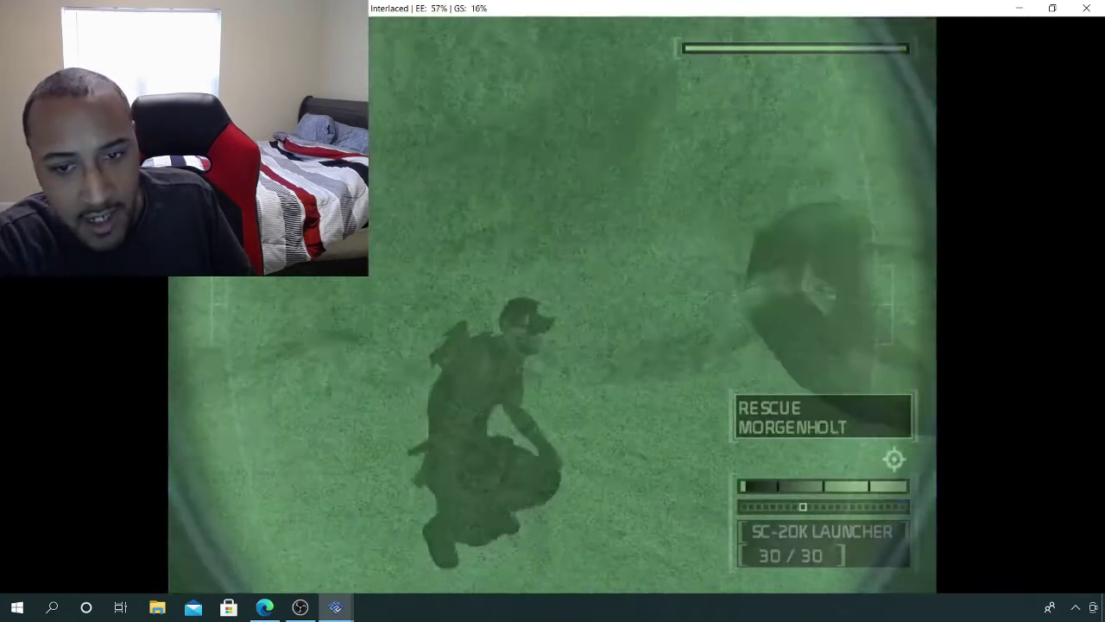
key("n")
key("n")
key("n")
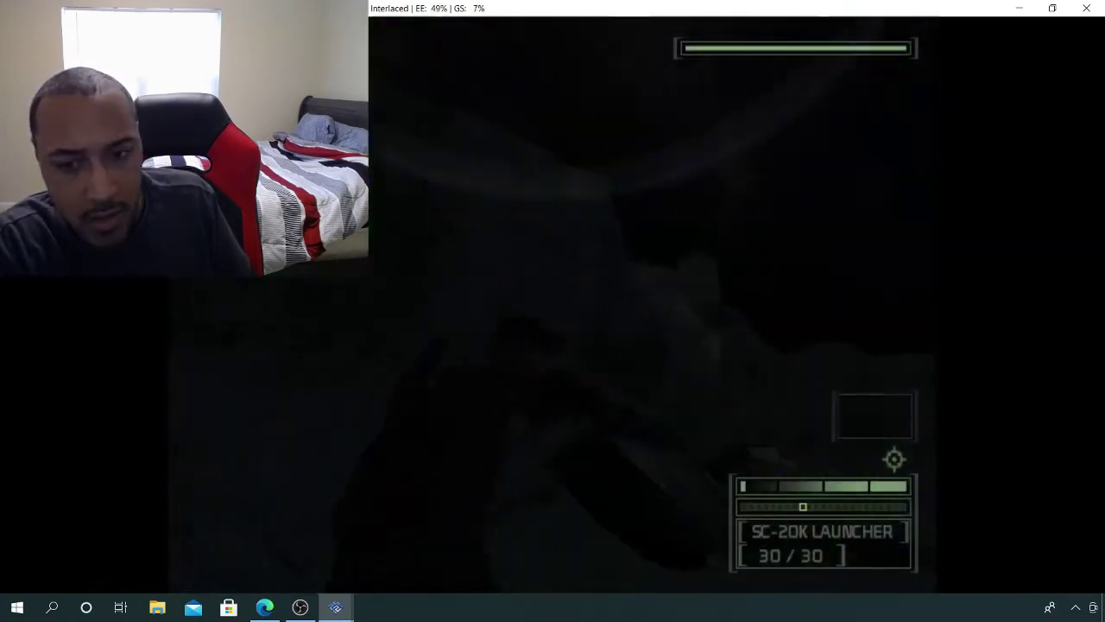